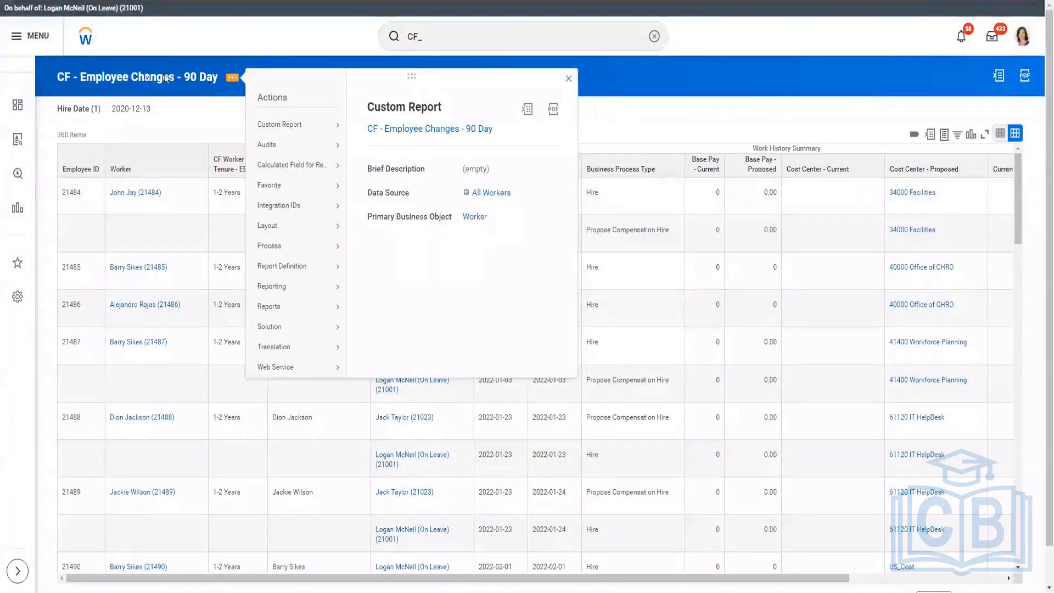
# Step: Open the definition of the CF - Employee Changes - 90 Day report and check its advanced web service options
pyautogui.click(212, 101)
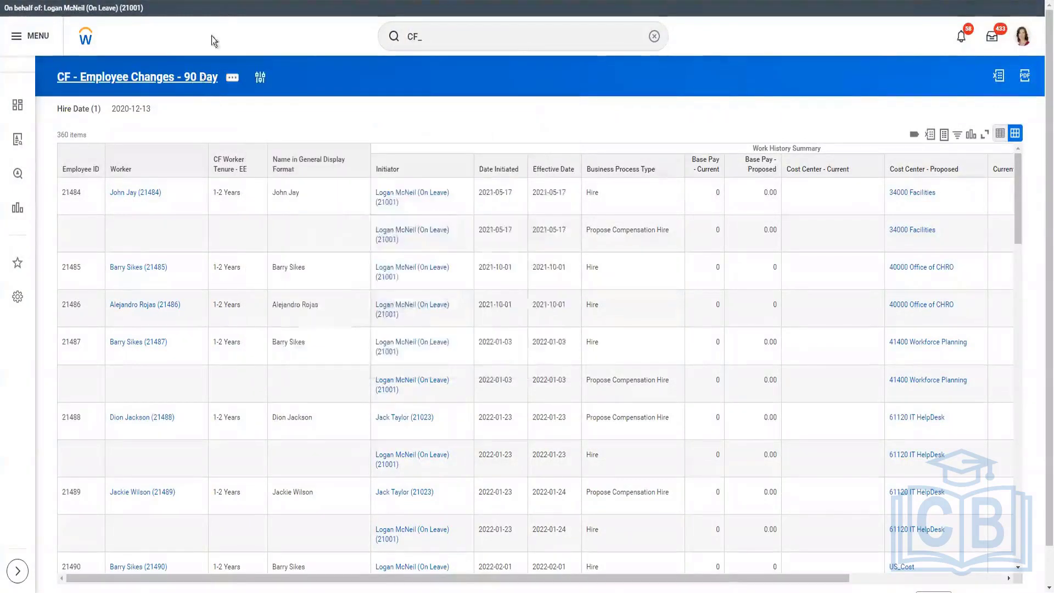
pyautogui.rightClick(204, 81)
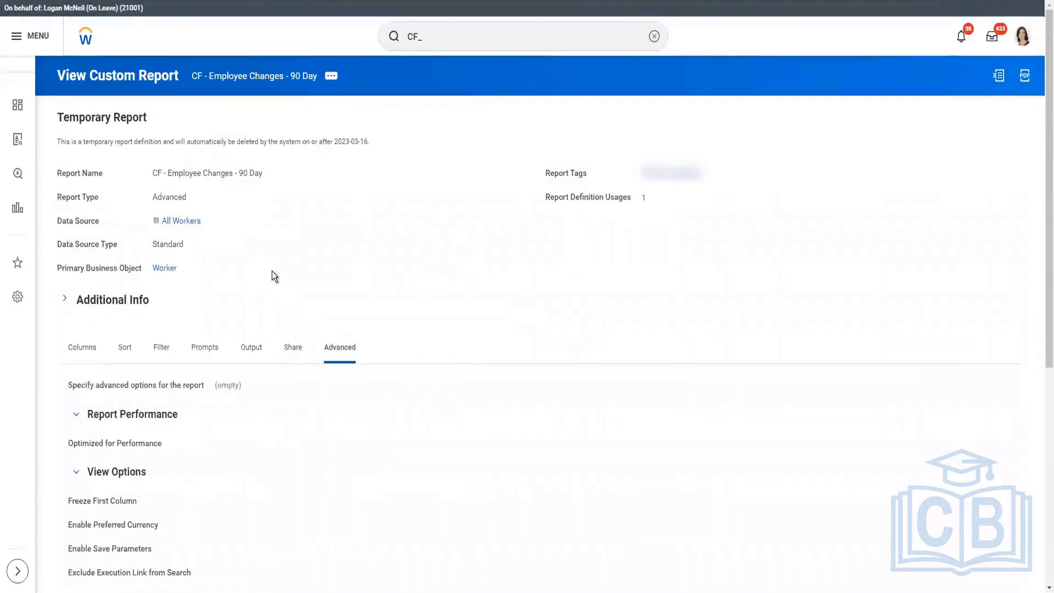
pyautogui.scroll(-3, 272, 280)
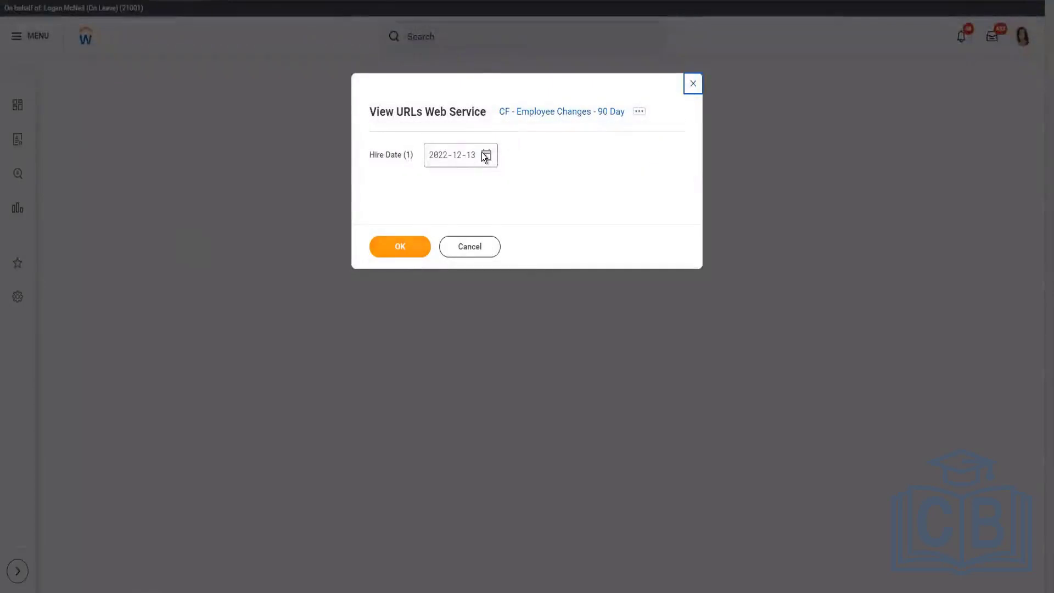
# Step: Generate the report's web service URLs with hire date 2022-12-13 and copy the Workday XML REST URL
pyautogui.click(410, 242)
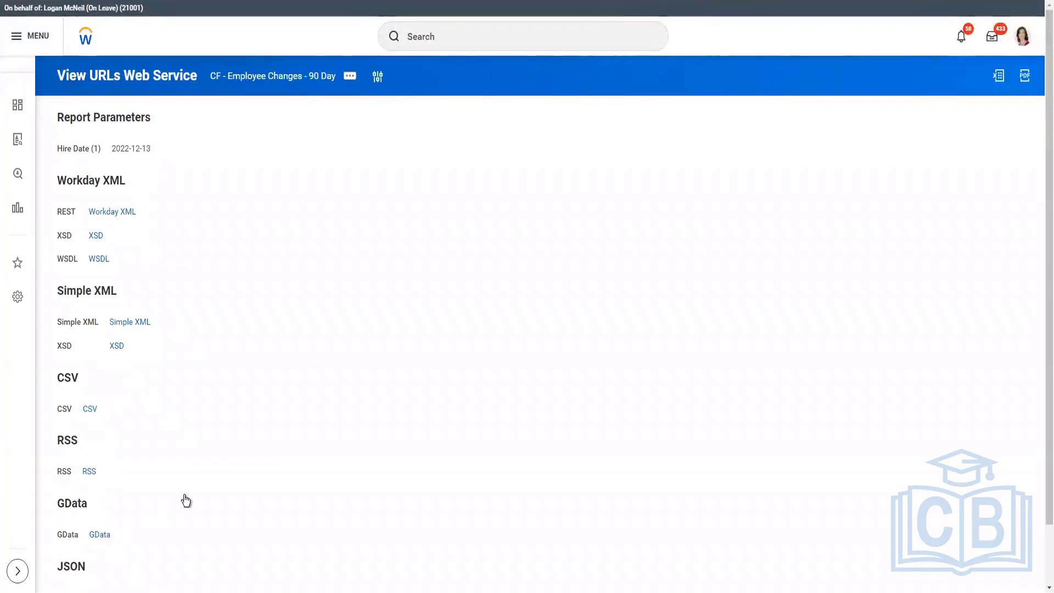
pyautogui.scroll(-2, 179, 546)
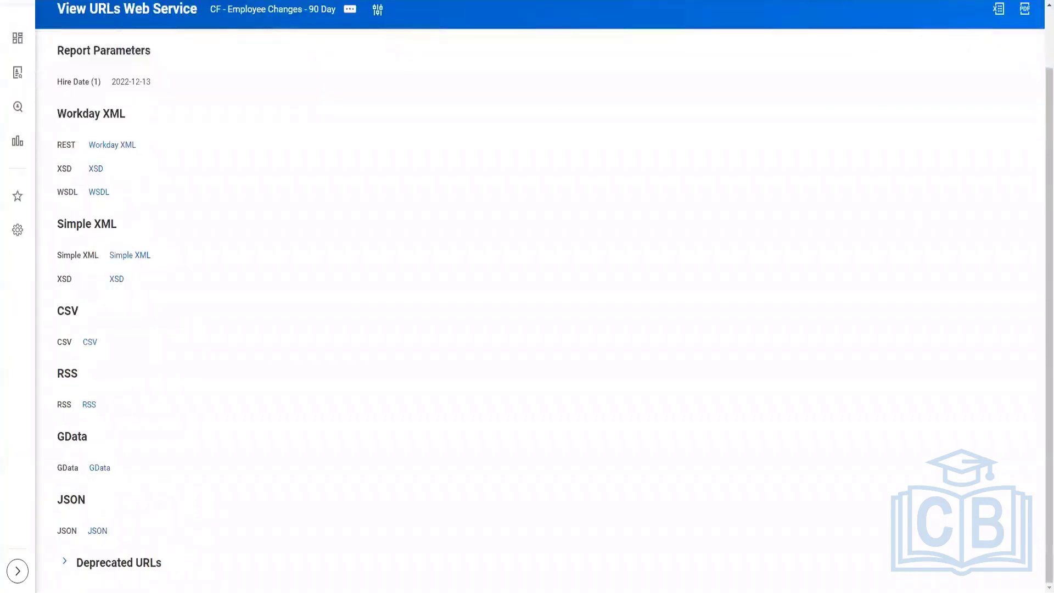
pyautogui.scroll(2, 189, 269)
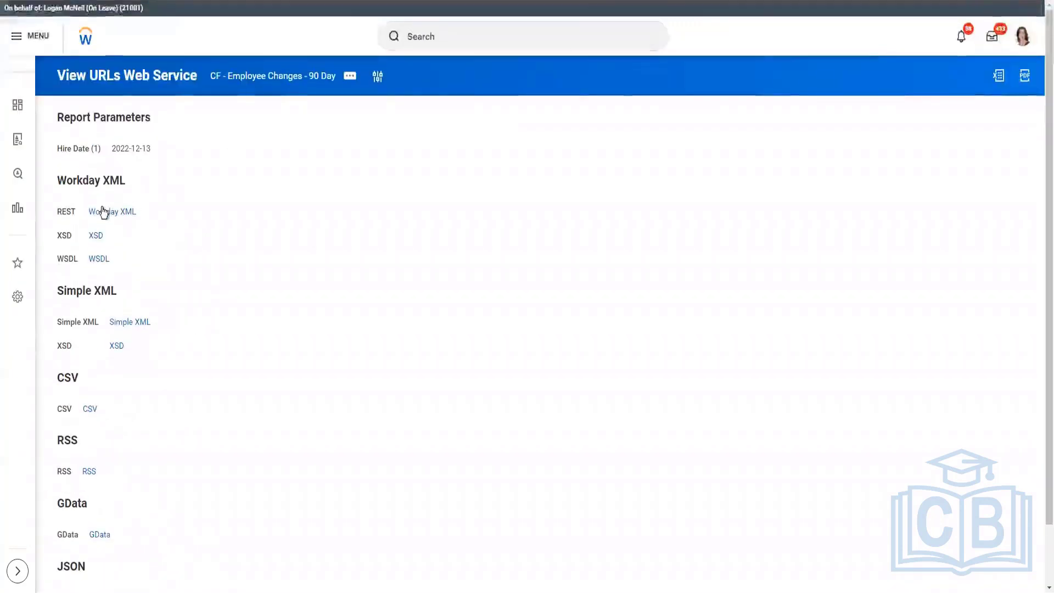
pyautogui.click(144, 217)
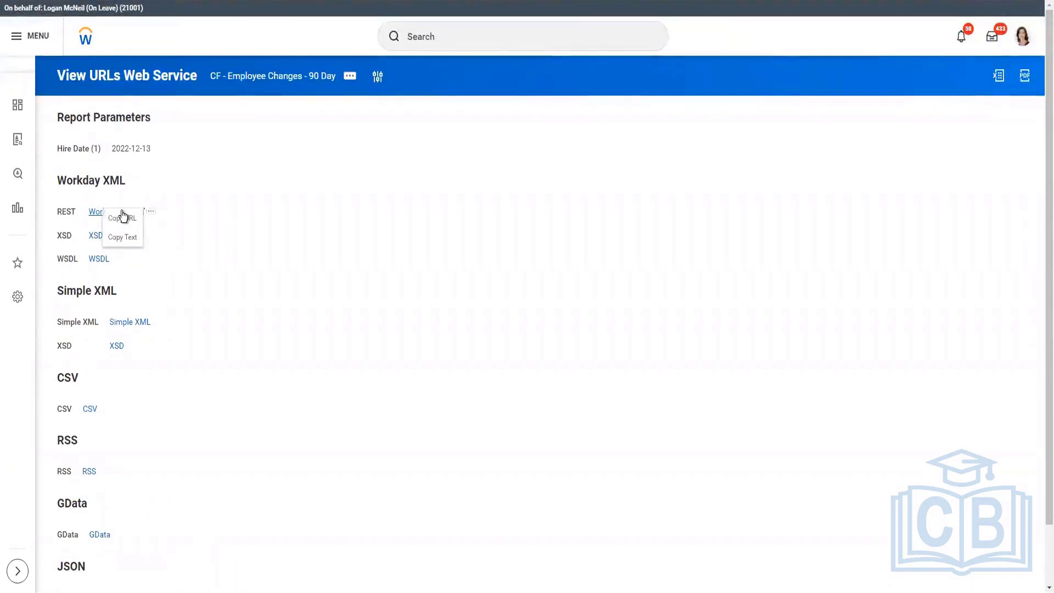
pyautogui.click(122, 219)
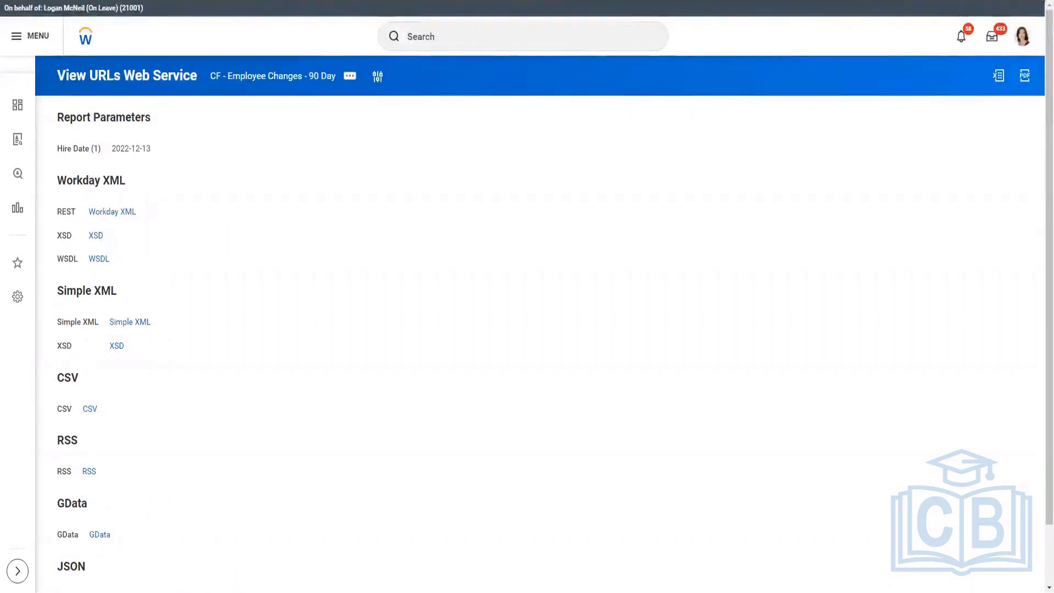
# Step: Load the copied Workday XML report URL in a new Incognito window
pyautogui.click(1043, 2)
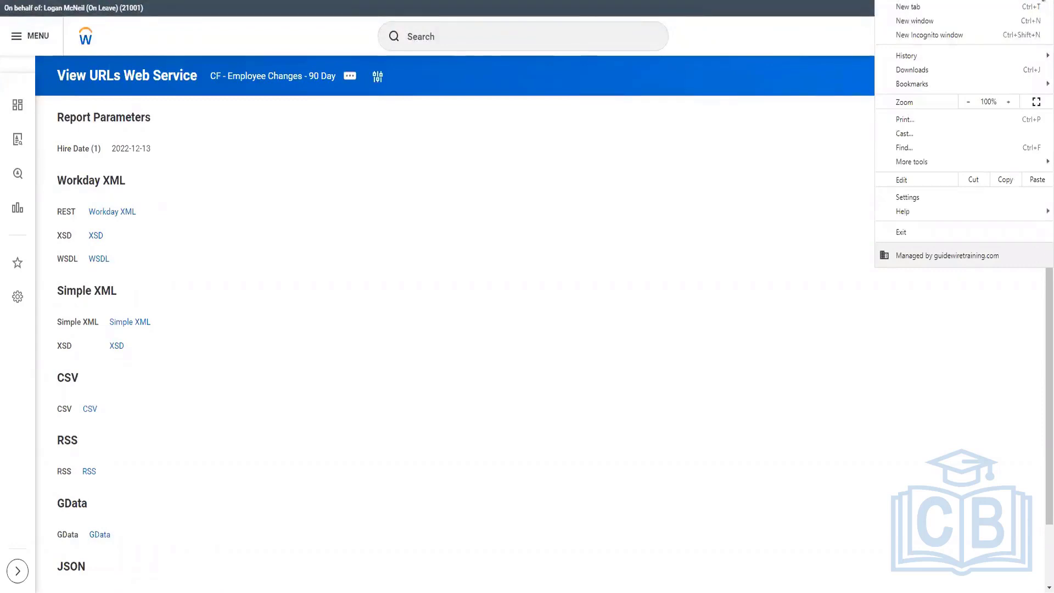
pyautogui.click(950, 34)
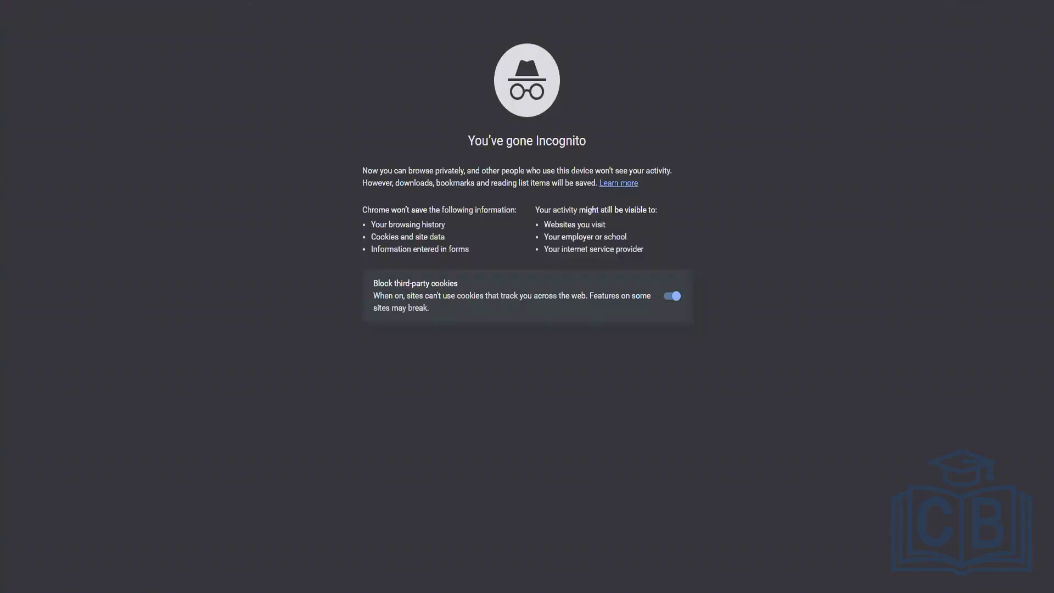
pyautogui.hotkey('ctrl', 'v')
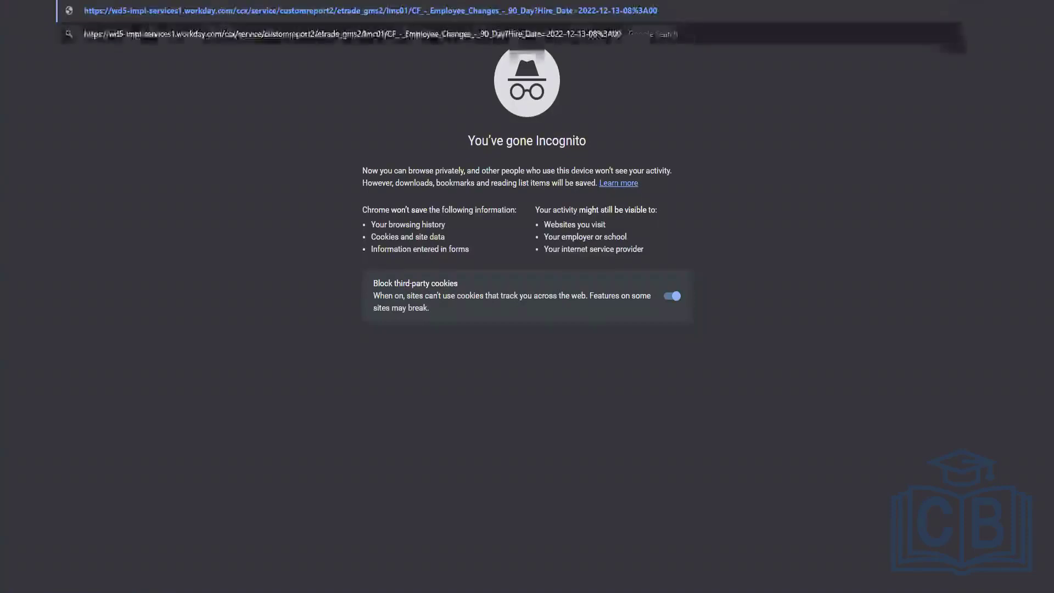
pyautogui.press('Return')
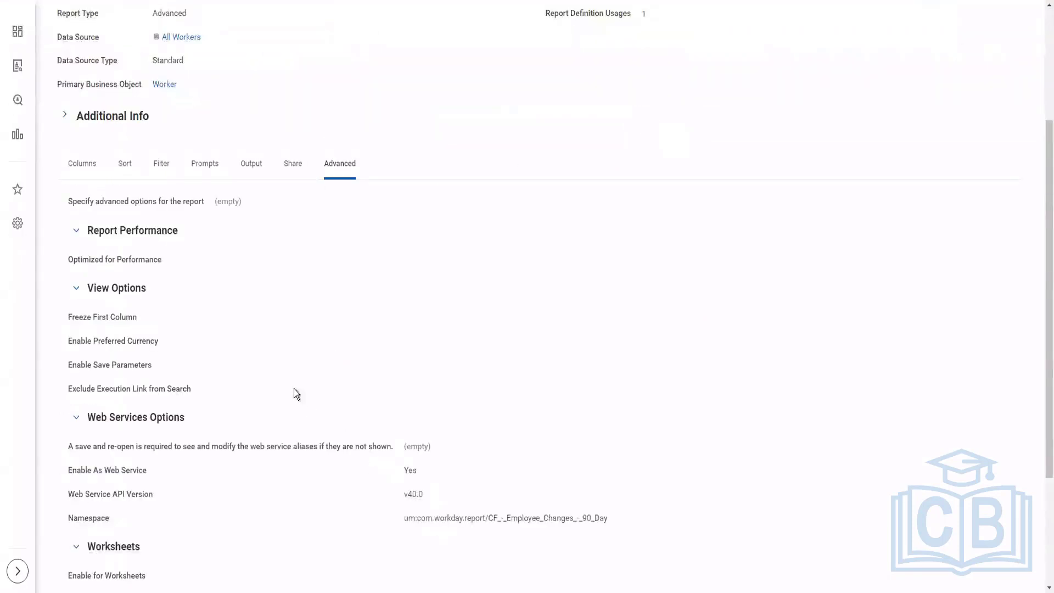
# Step: Copy the authorized group name ISSG_SailPoint from the report definition's sharing options
pyautogui.scroll(-2, 301, 128)
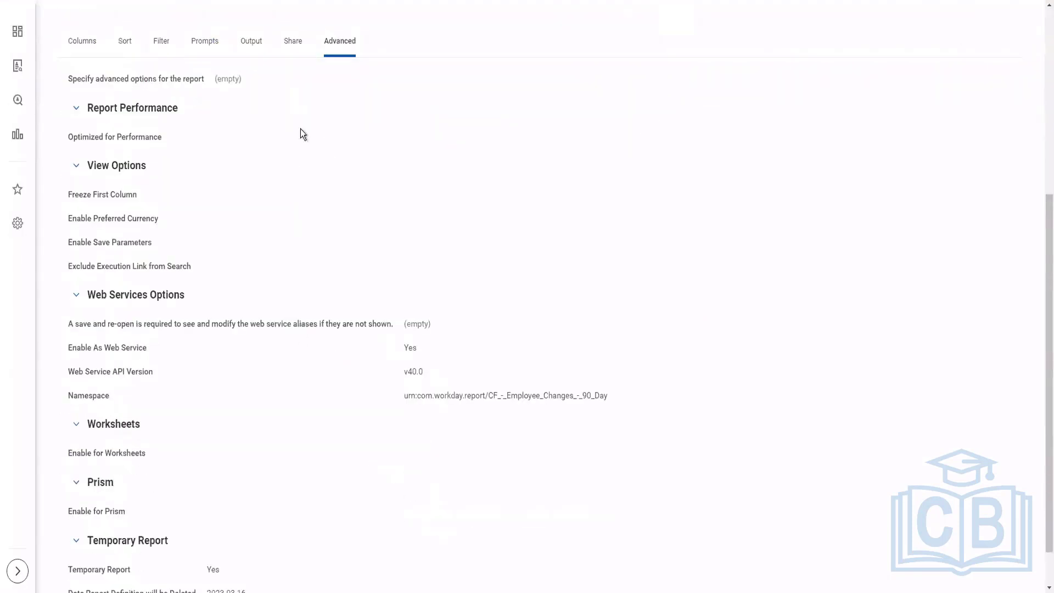
pyautogui.click(294, 42)
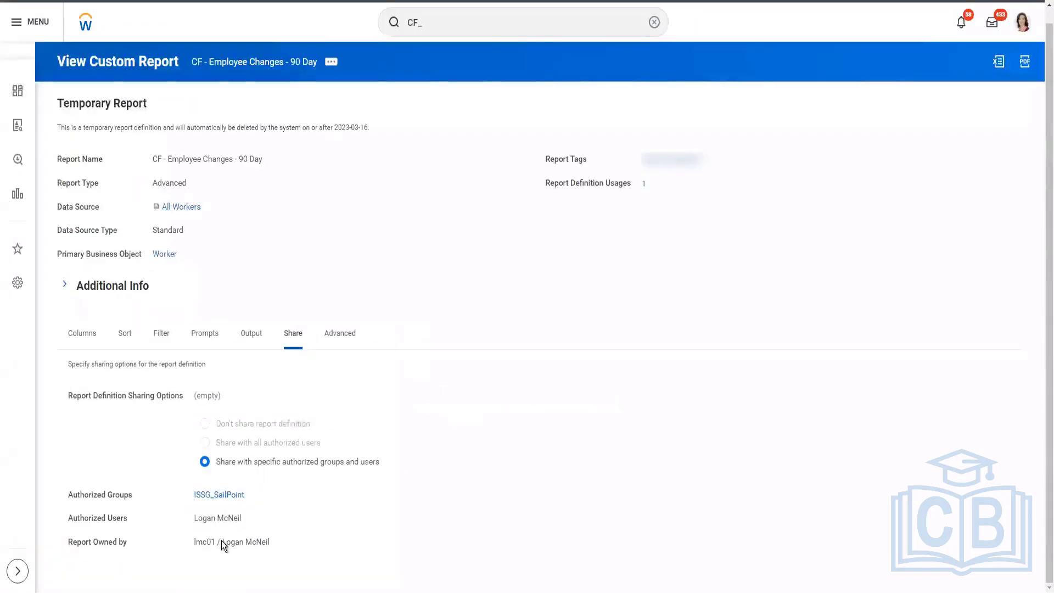
pyautogui.rightClick(230, 497)
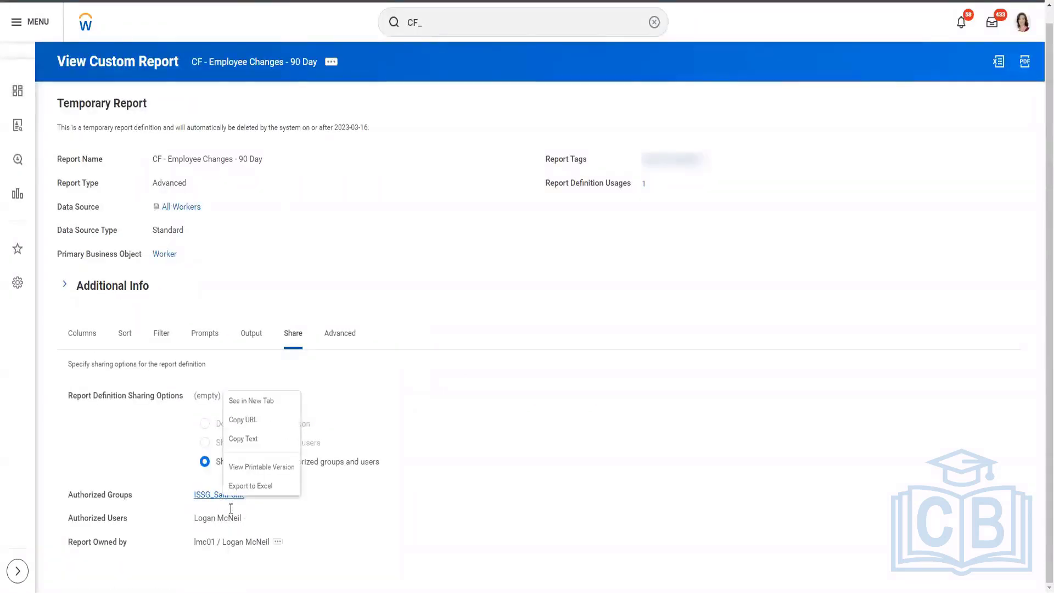
pyautogui.click(243, 439)
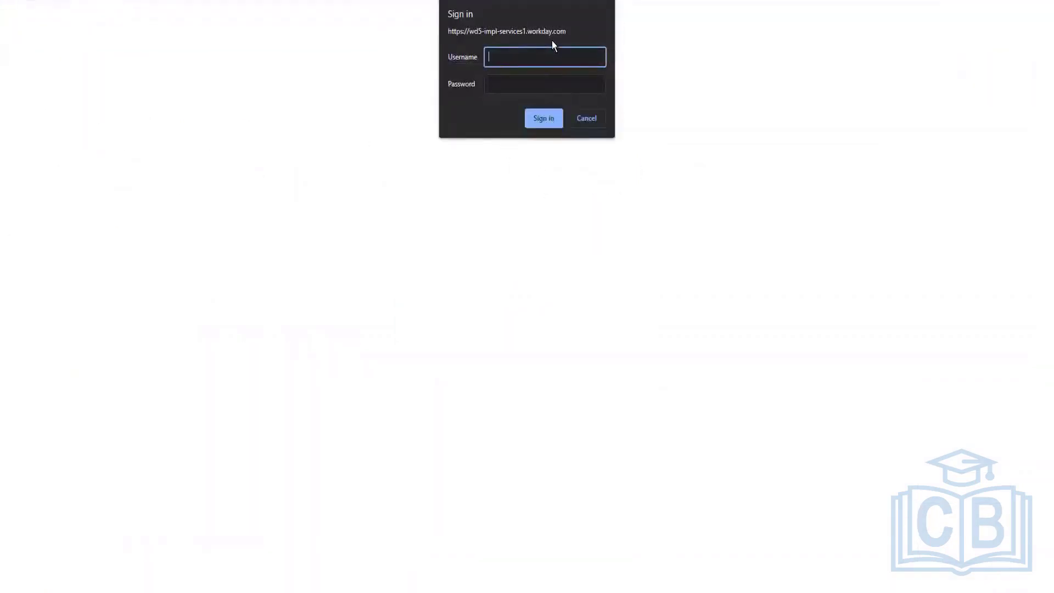
# Step: Try to sign in to the report URL with username ISSG_SailPoint and the account password, retrying once
pyautogui.write('ISSG_SailPoint')
pyautogui.press('Tab')
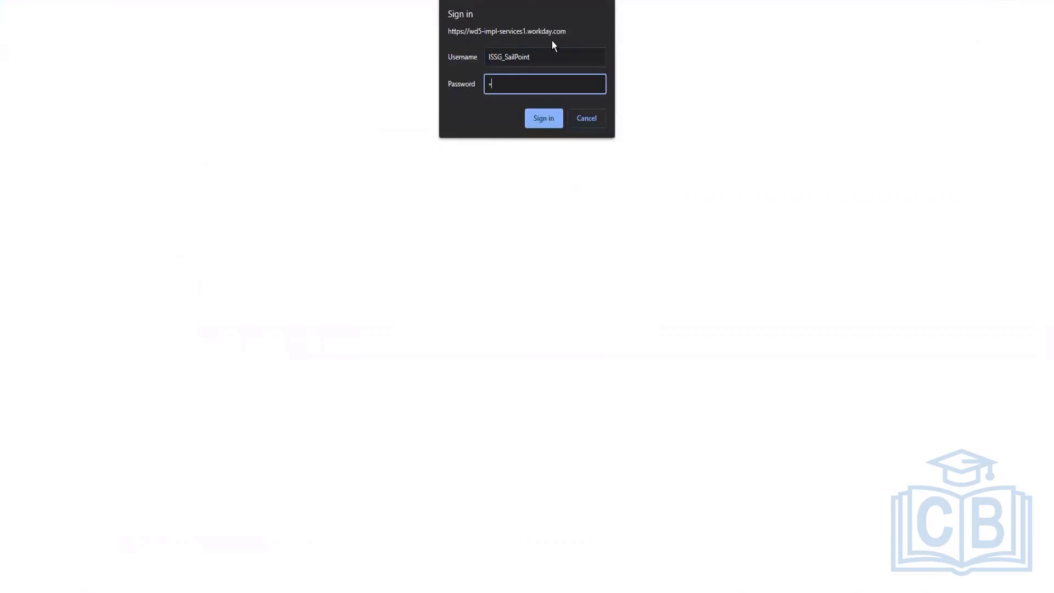
pyautogui.write('•••••••••••')
pyautogui.press('Return')
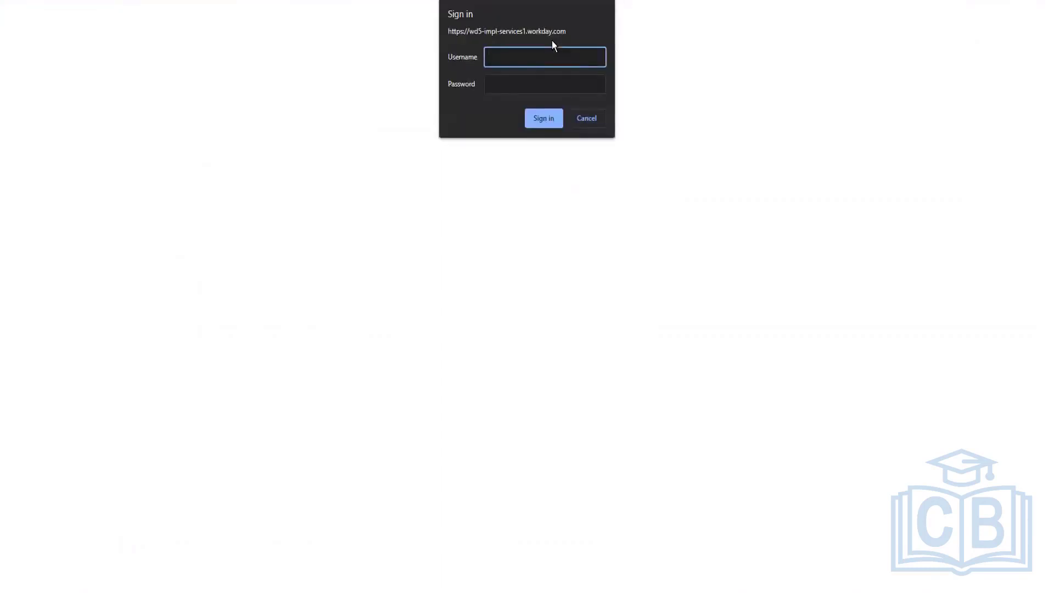
pyautogui.hotkey('ctrl', 'v')
pyautogui.press('Tab')
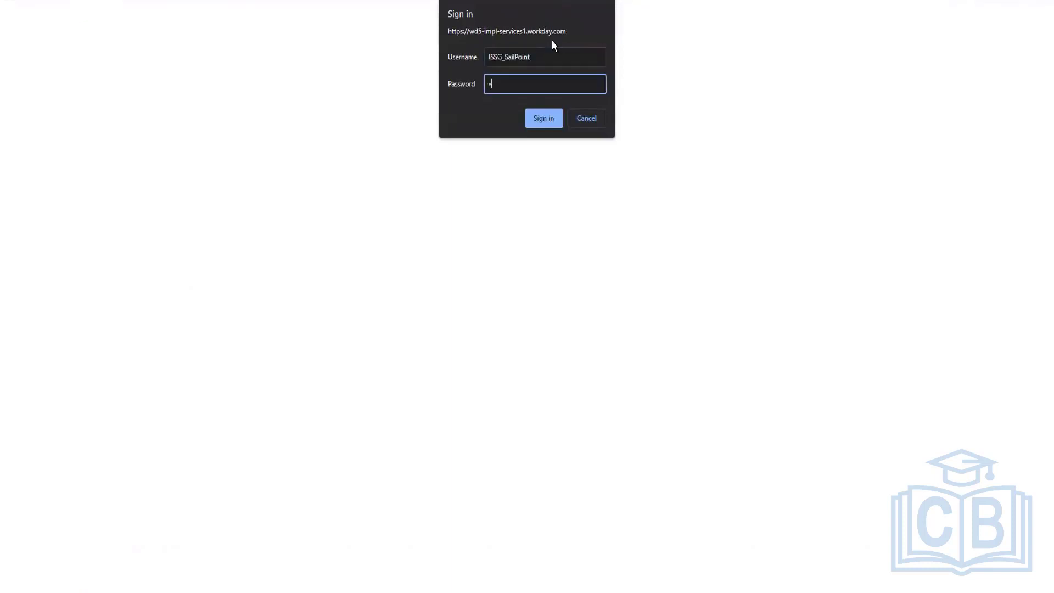
pyautogui.write('••••••••••••')
pyautogui.press('Return')
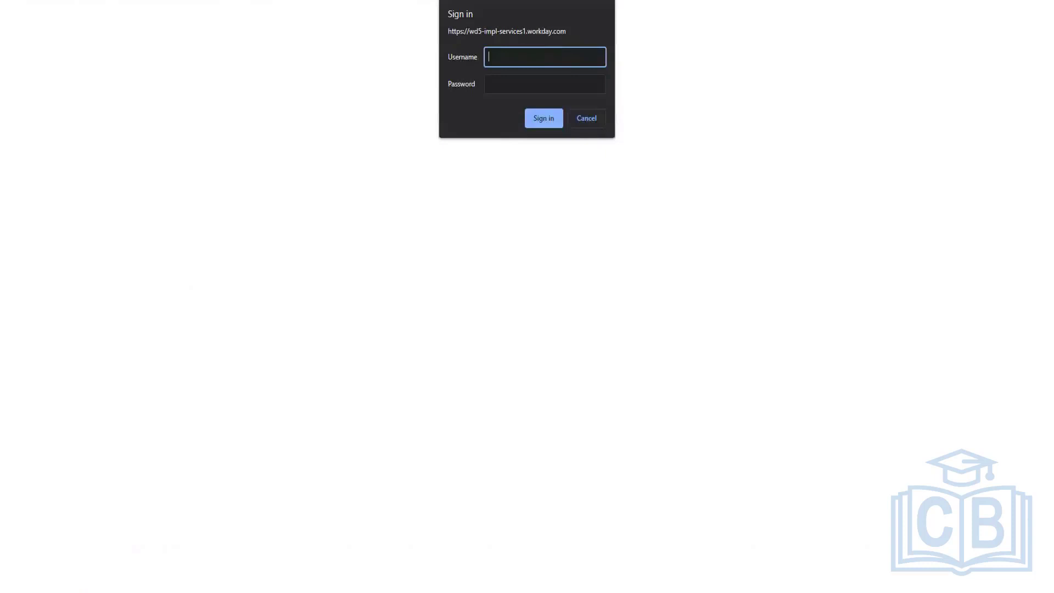
# Step: Open the report's authorized group ISSG_SailPoint from its sharing options and copy the integration system user name ISU_SailPoint2
pyautogui.hotkey('alt', 'Tab')
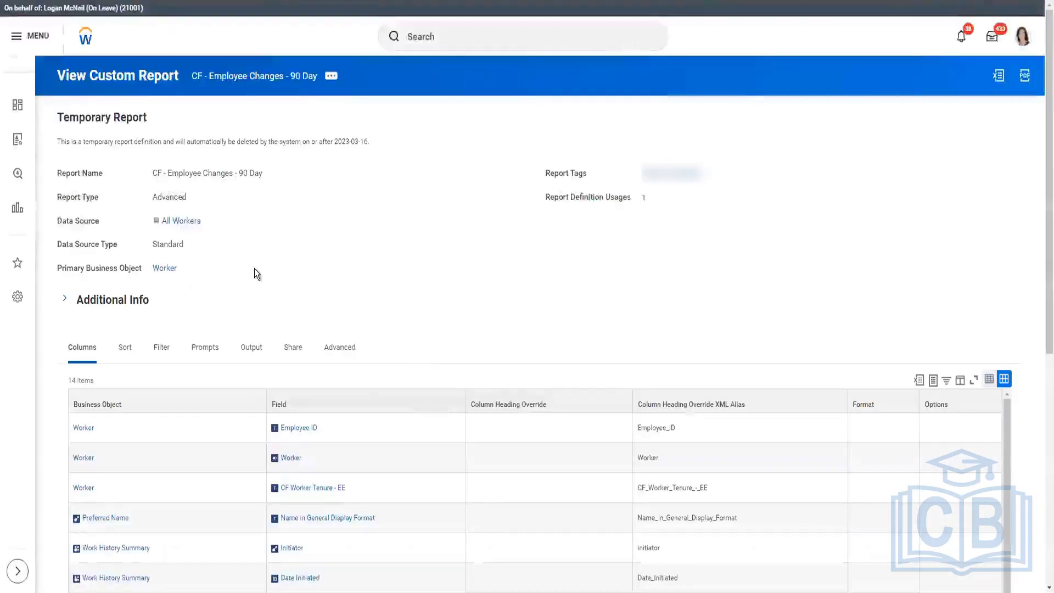
pyautogui.scroll(-2, 309, 347)
pyautogui.click(293, 286)
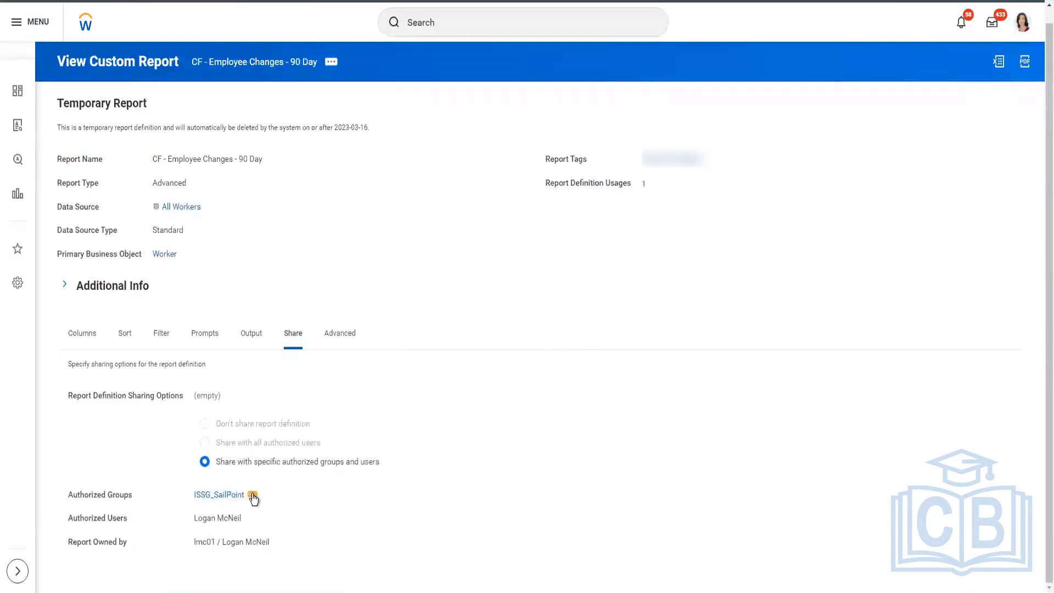
pyautogui.click(253, 497)
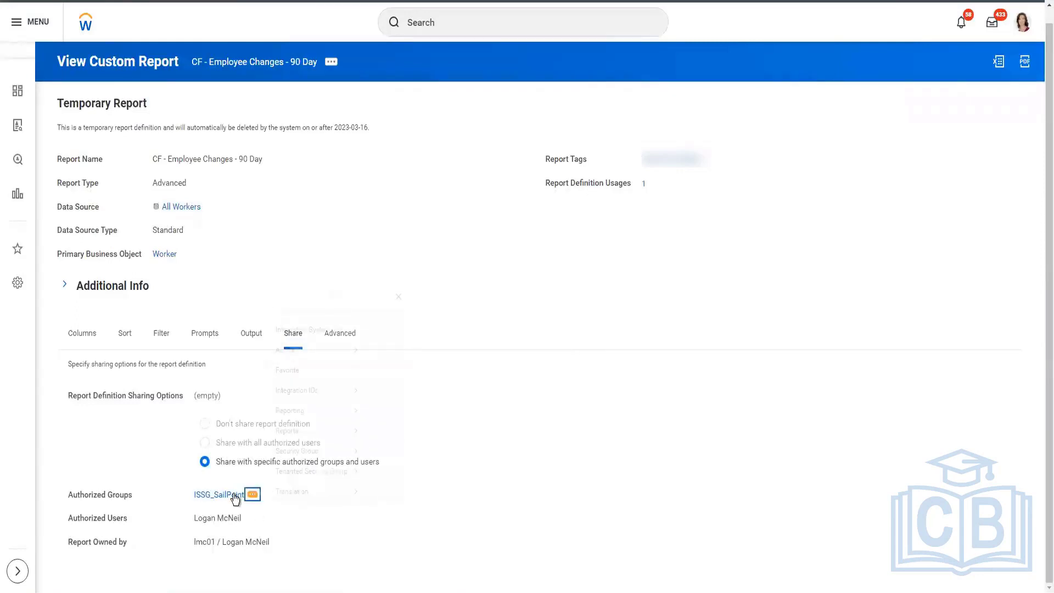
pyautogui.click(169, 291)
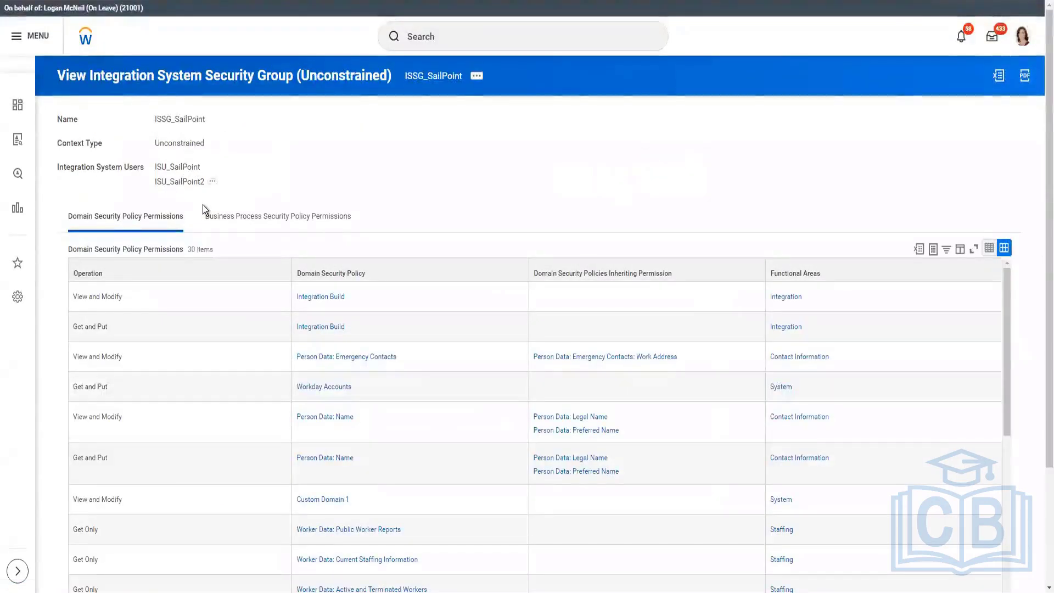
pyautogui.rightClick(198, 181)
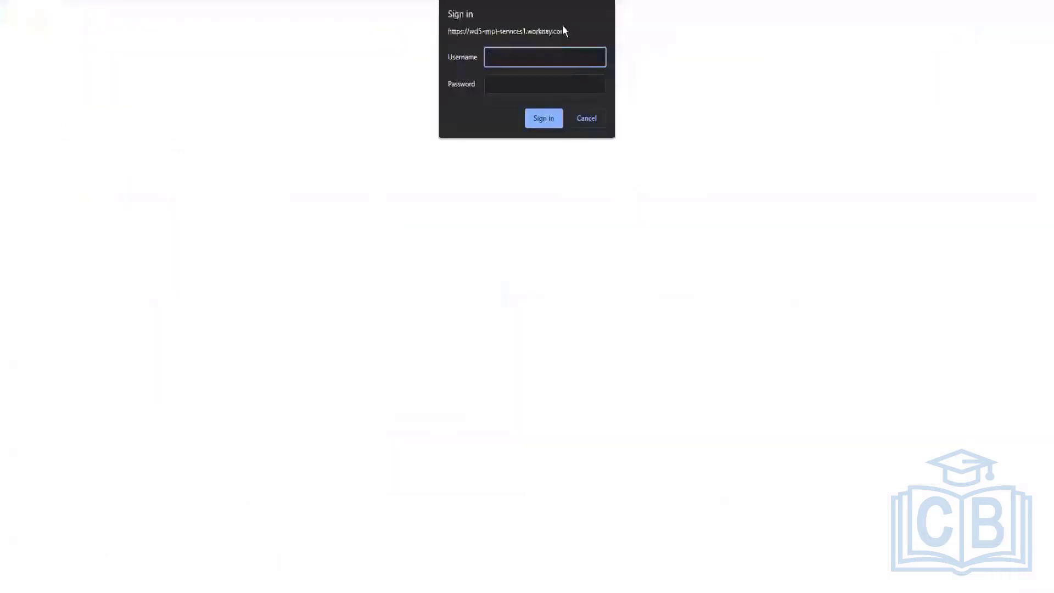
# Step: Try to sign in to the report URL as ISU_SailPoint2 with the account password, entering the credentials twice
pyautogui.hotkey('ctrl', 'v')
pyautogui.press('Tab')
pyautogui.write('••••••••••••')
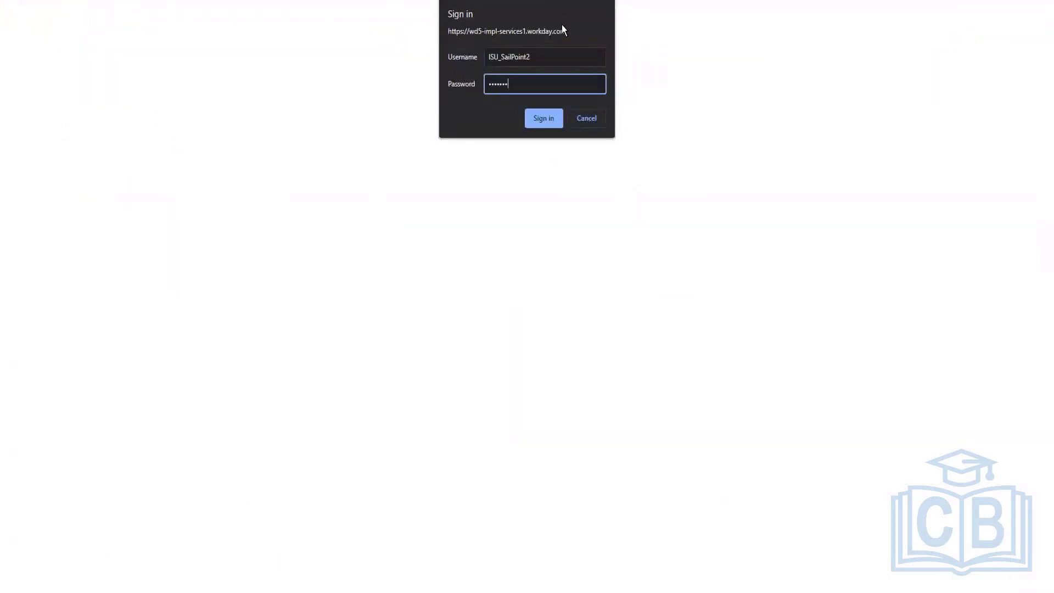
pyautogui.press('Return')
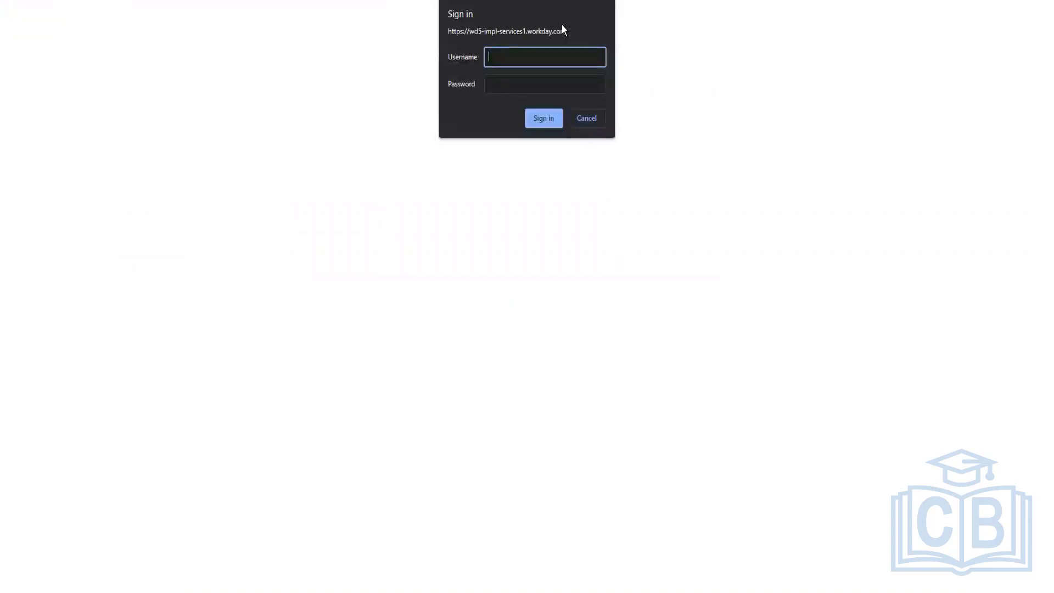
pyautogui.hotkey('ctrl', 'v')
pyautogui.press('Tab')
pyautogui.write('••••••••')
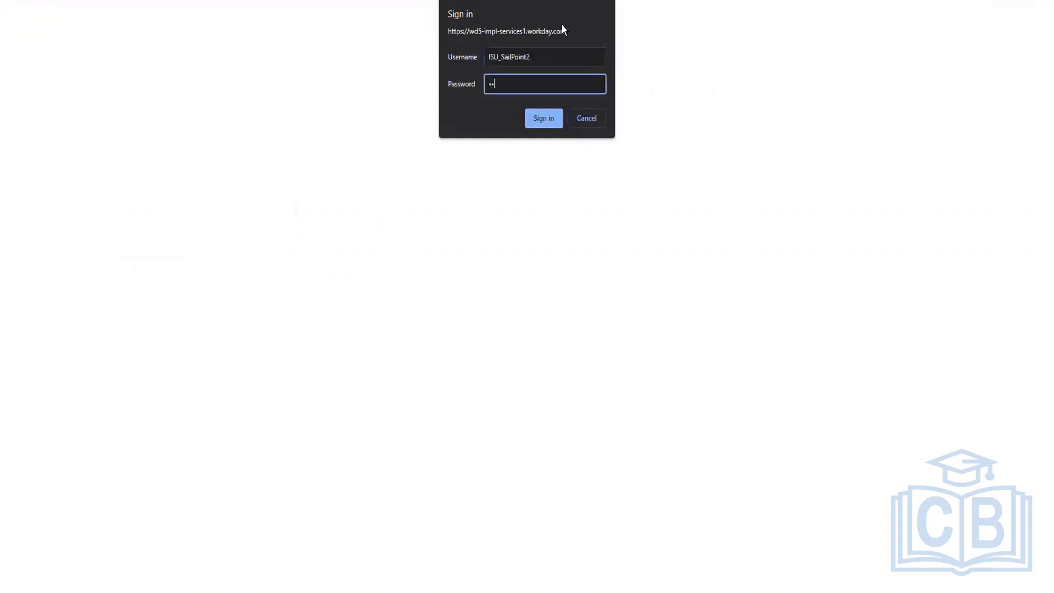
pyautogui.write('••••')
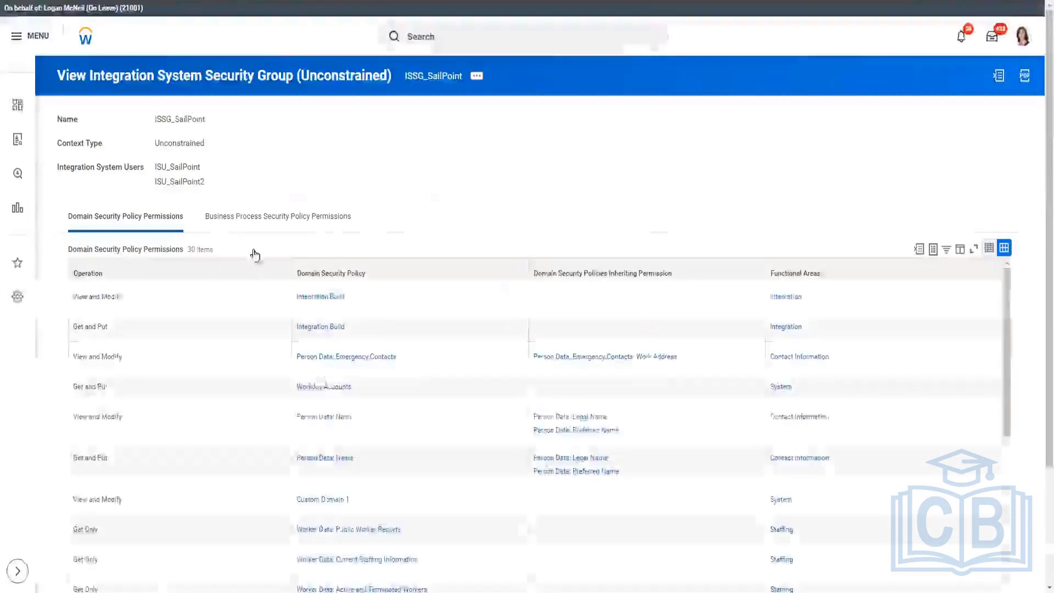
pyautogui.click(213, 183)
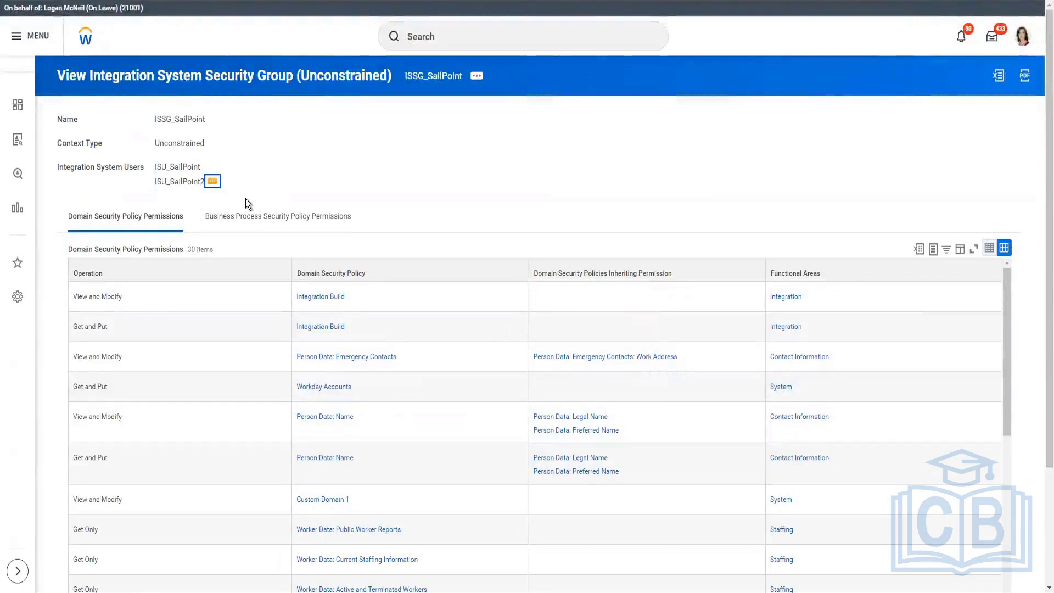
pyautogui.moveTo(267, 221)
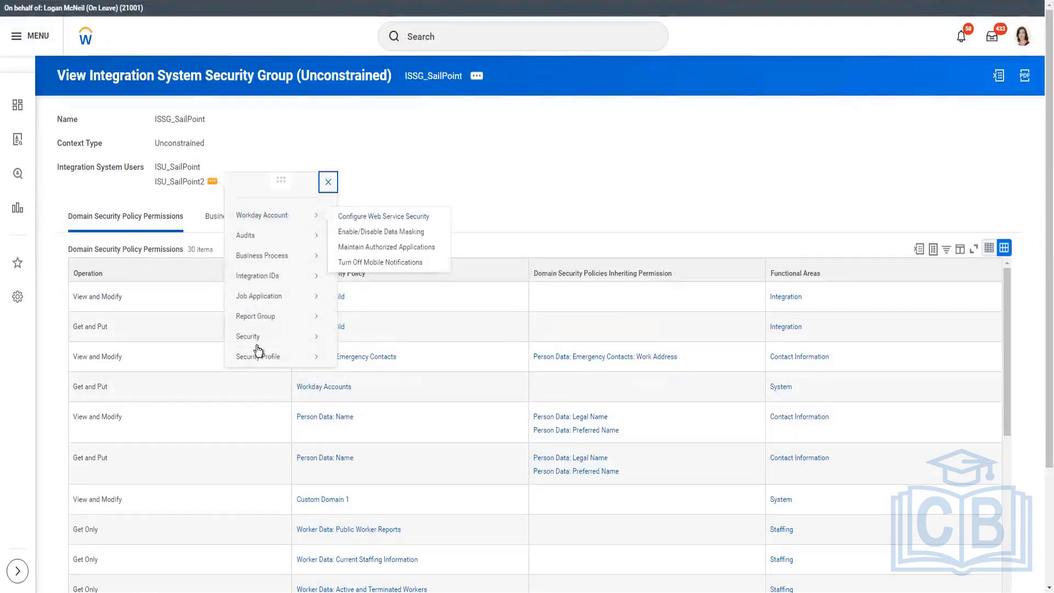
pyautogui.moveTo(255, 337)
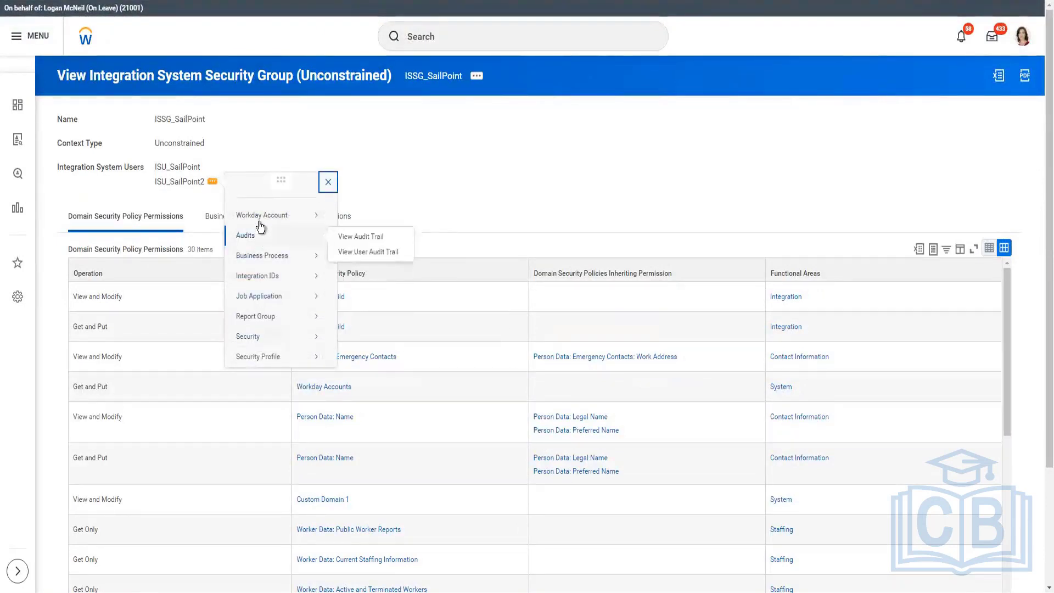
pyautogui.moveTo(294, 363)
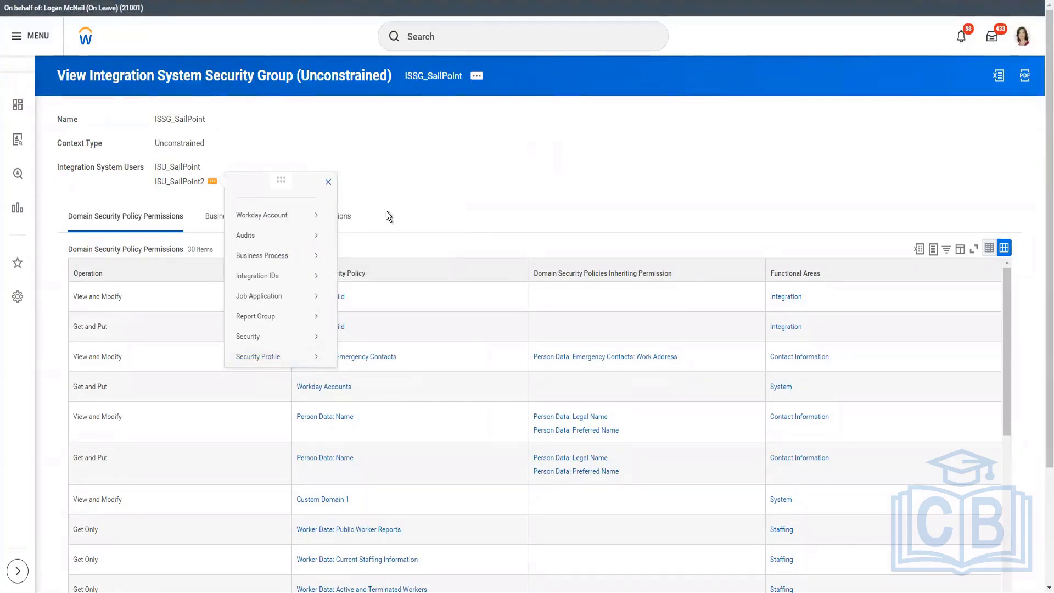
pyautogui.moveTo(256, 316)
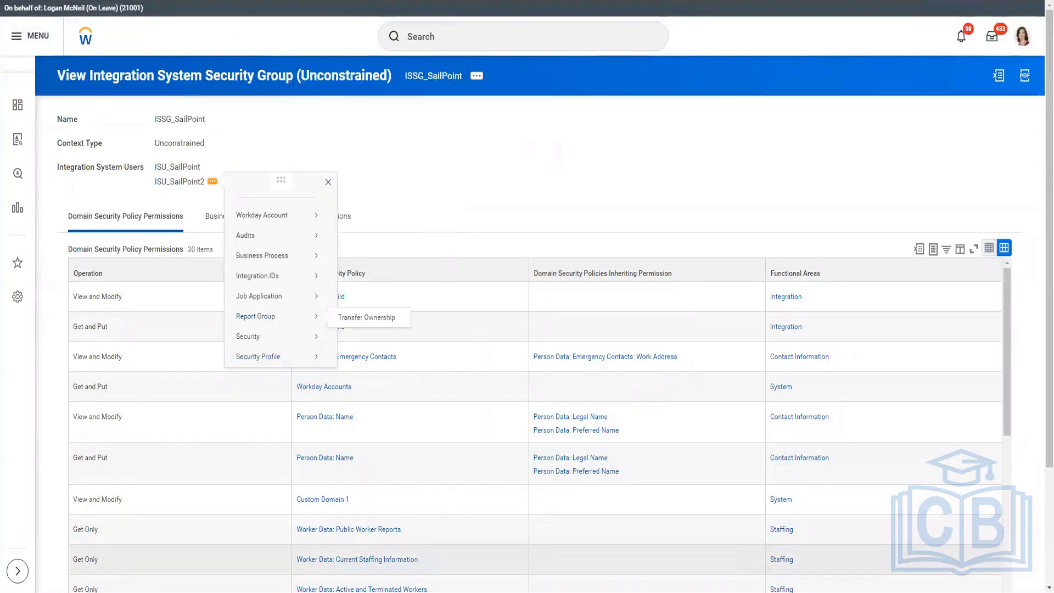
# Step: Open the downloaded JSON file CF_-_Employee_Changes_-_90_Day (2) from the Downloads folder and examine the worker records in it
pyautogui.press('super+e')
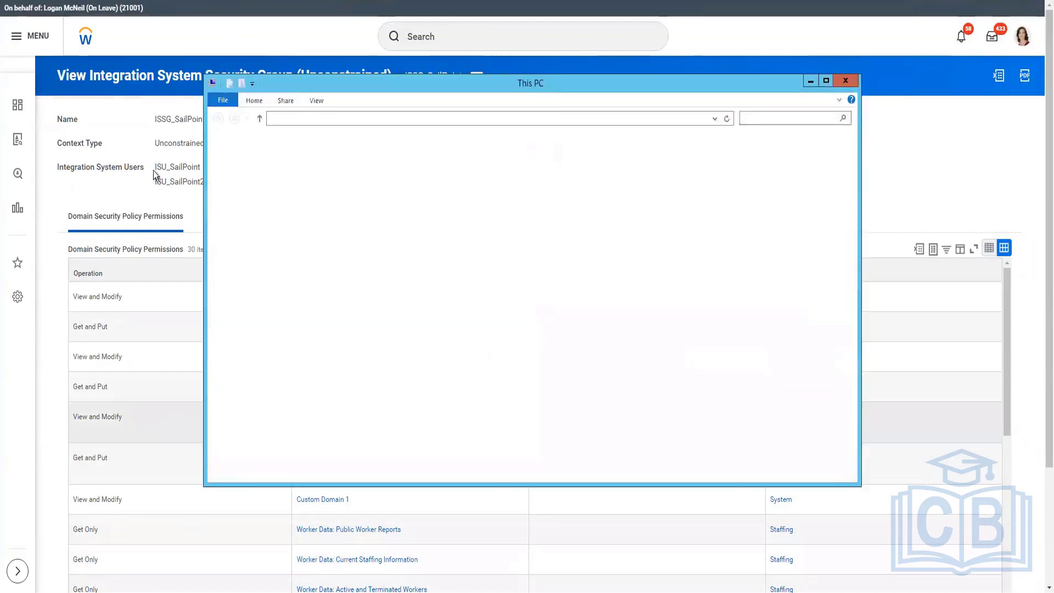
pyautogui.click(253, 169)
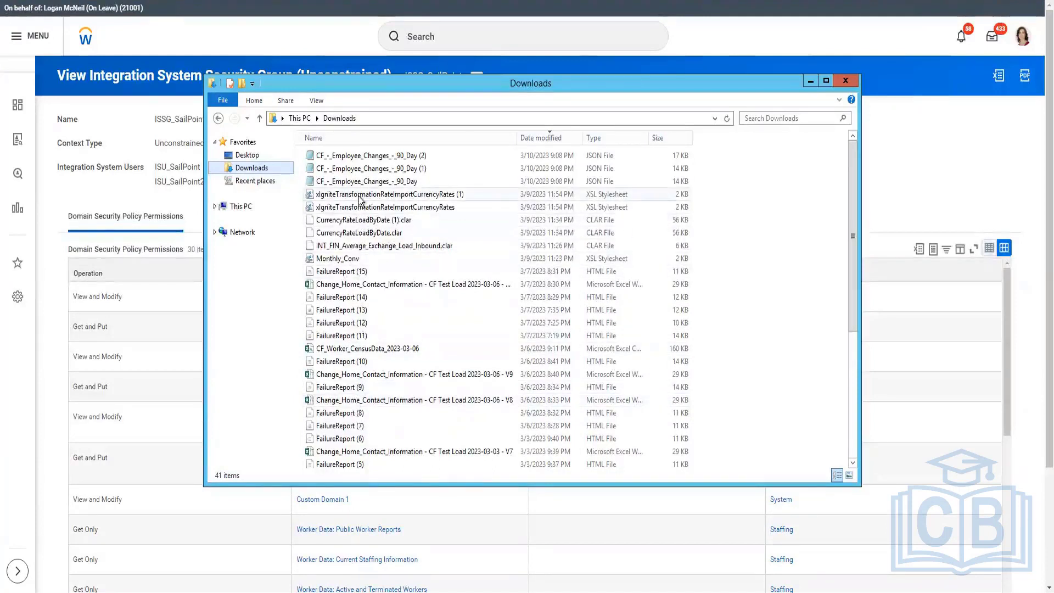
pyautogui.doubleClick(357, 155)
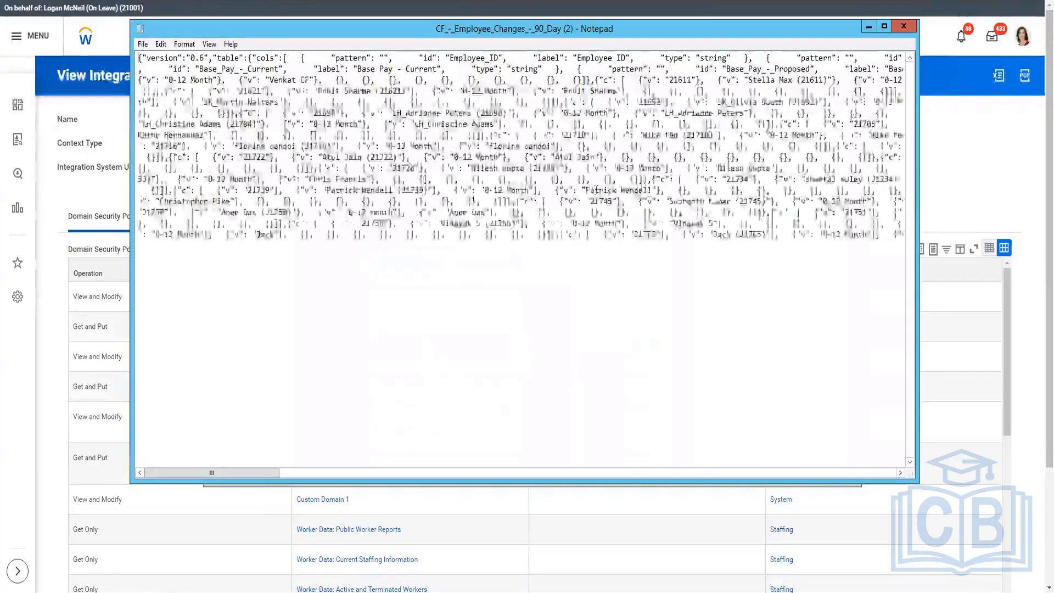
pyautogui.click(344, 470)
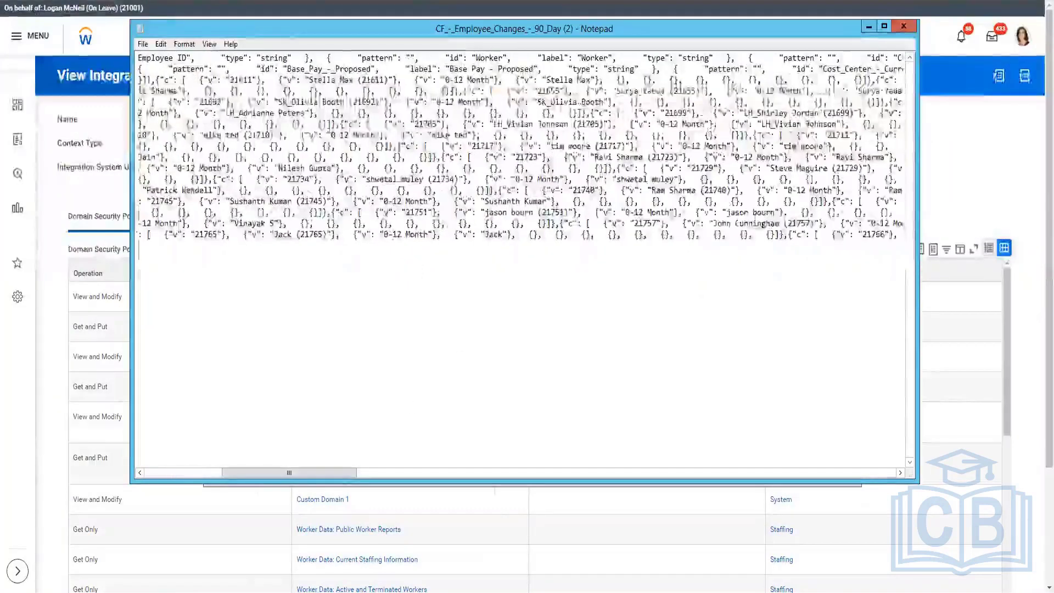
pyautogui.moveTo(713, 91); pyautogui.dragTo(577, 82)
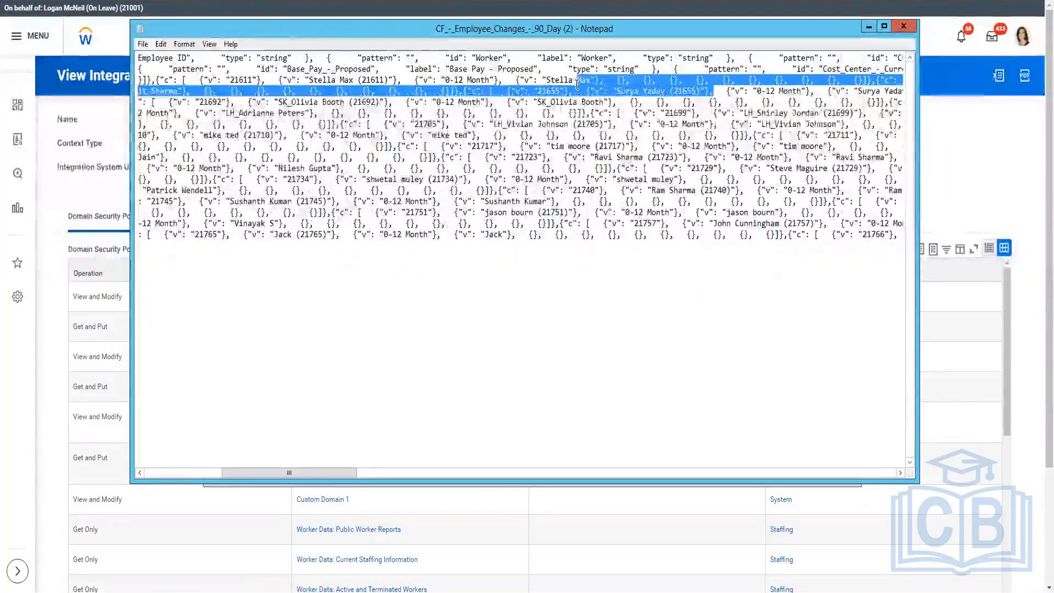
pyautogui.click(626, 91)
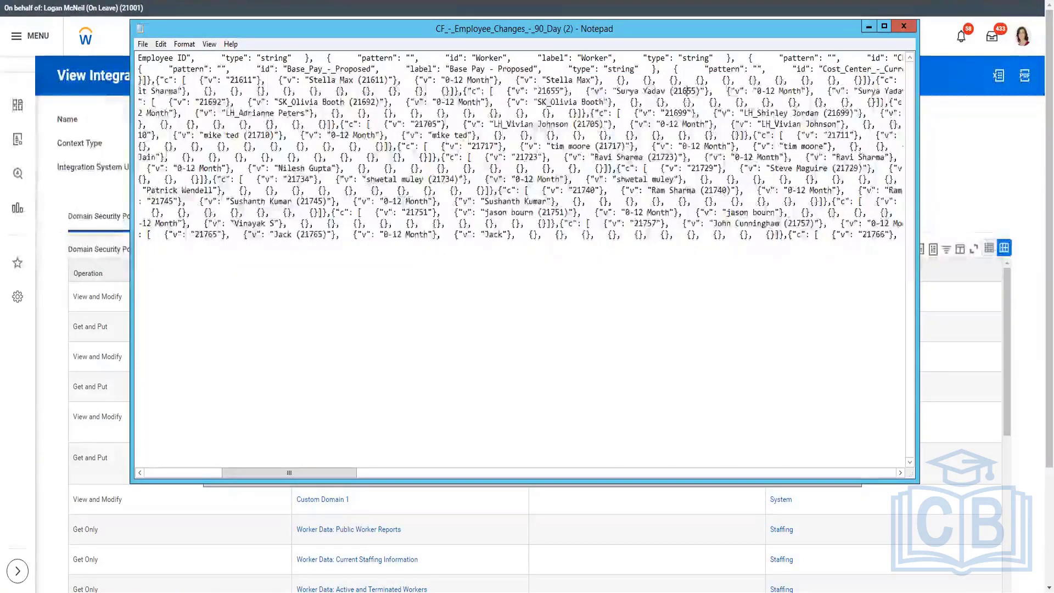
# Step: Return to the CF - Employee Changes - 90 Day report in Workday and view its web service URLs with Hire Date 2022-12-13
pyautogui.hotkey('alt', 'Tab')
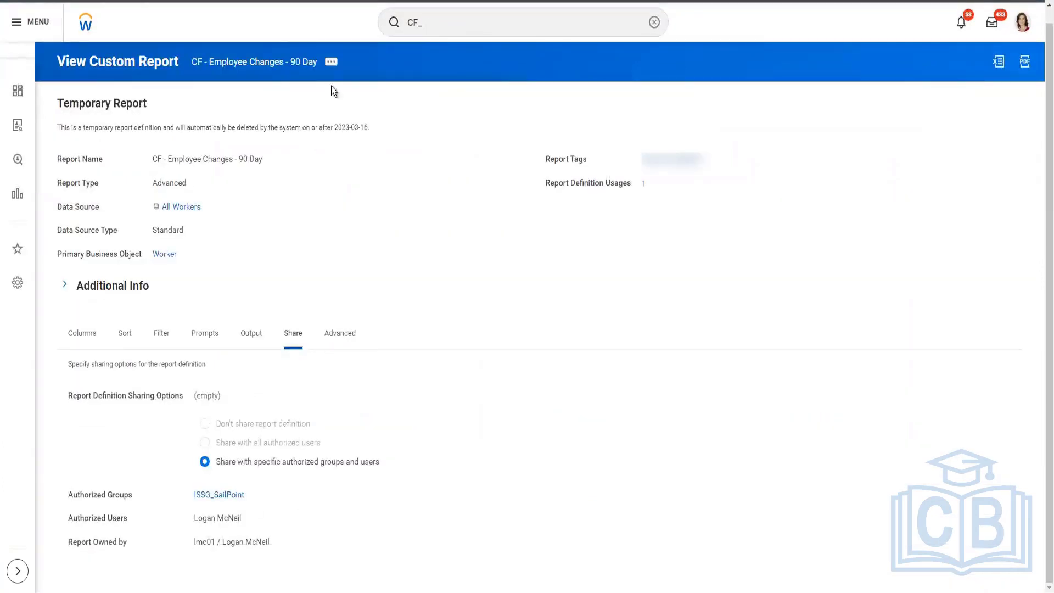
pyautogui.click(333, 62)
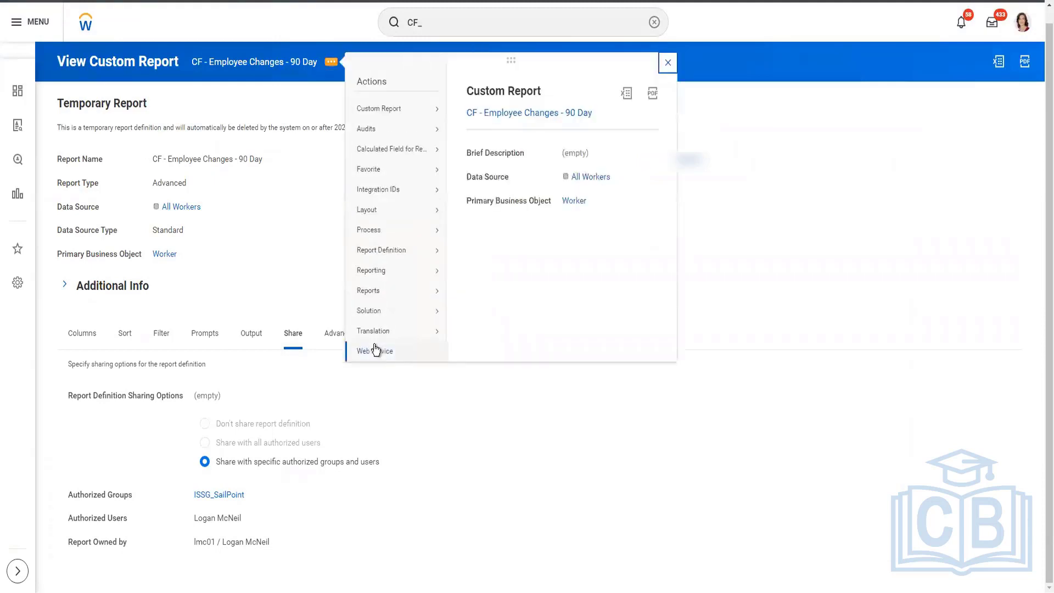
pyautogui.moveTo(377, 351)
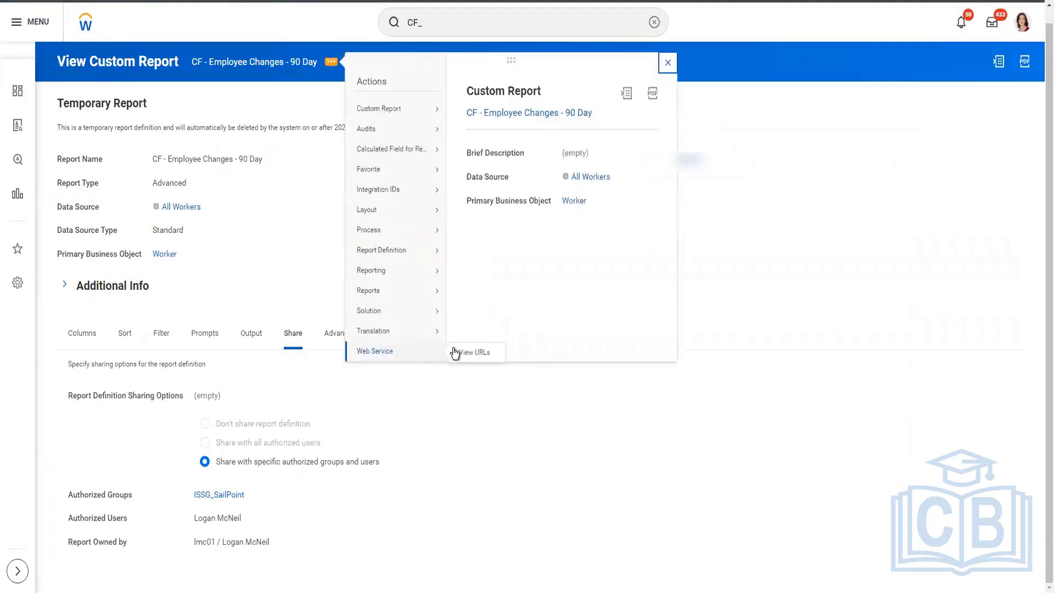
pyautogui.click(498, 358)
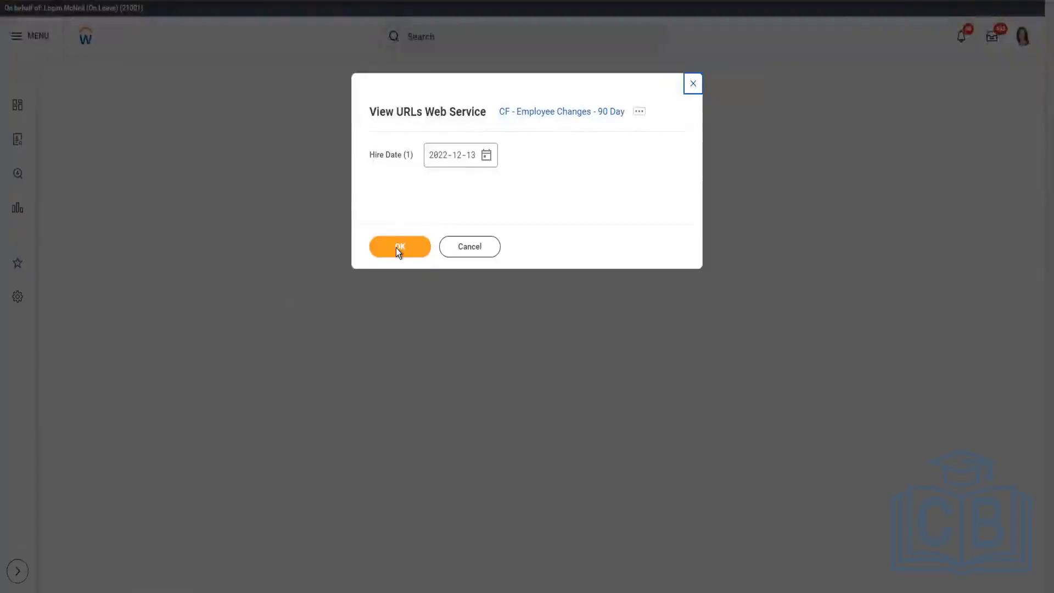
pyautogui.click(396, 249)
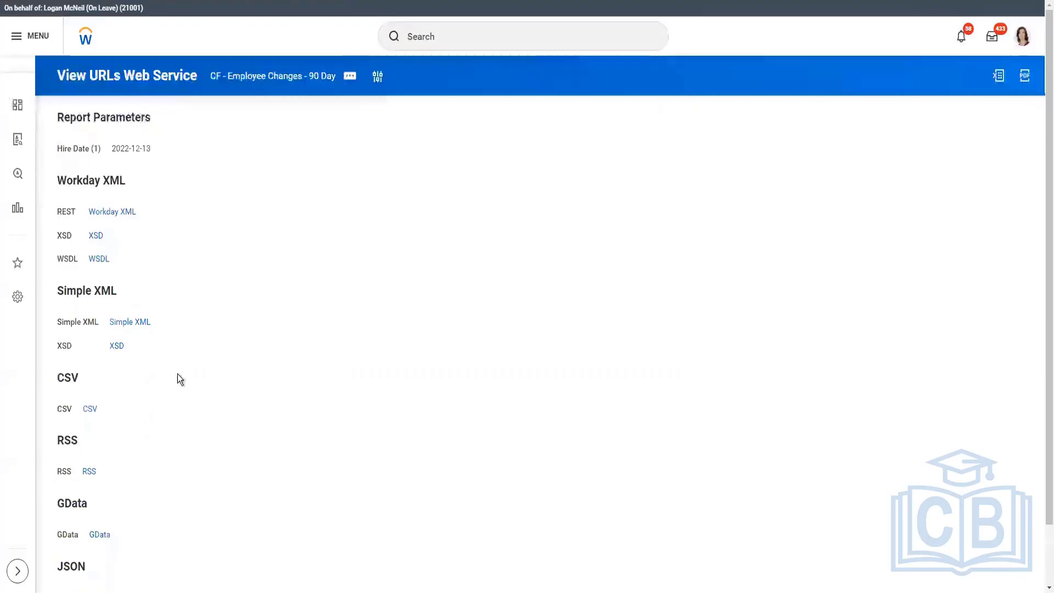
# Step: Copy the report's Workday XML REST URL and paste it into the open Notepad file, replacing all of its content
pyautogui.rightClick(114, 217)
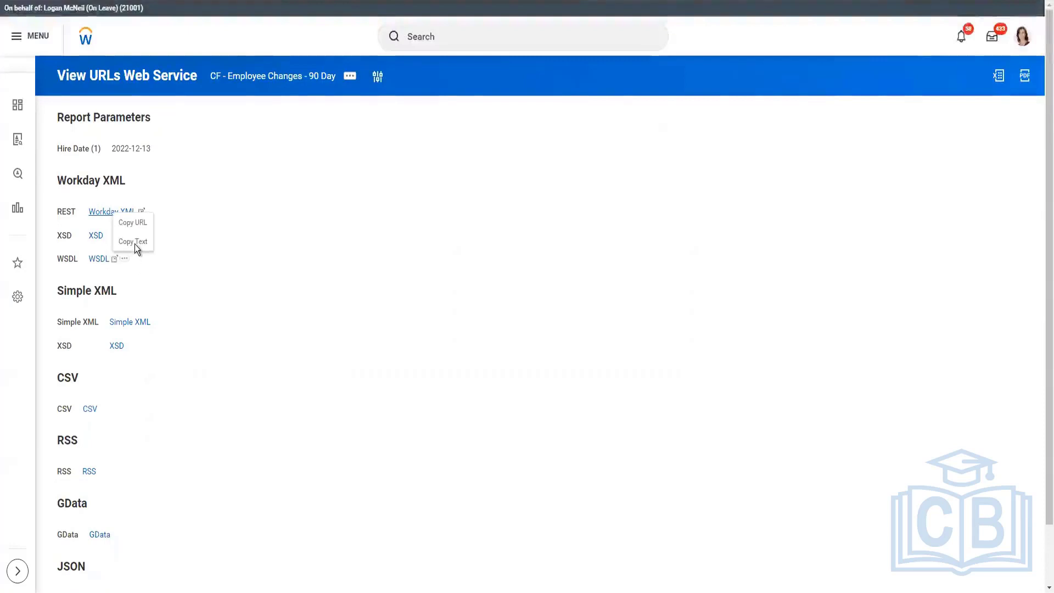
pyautogui.click(135, 246)
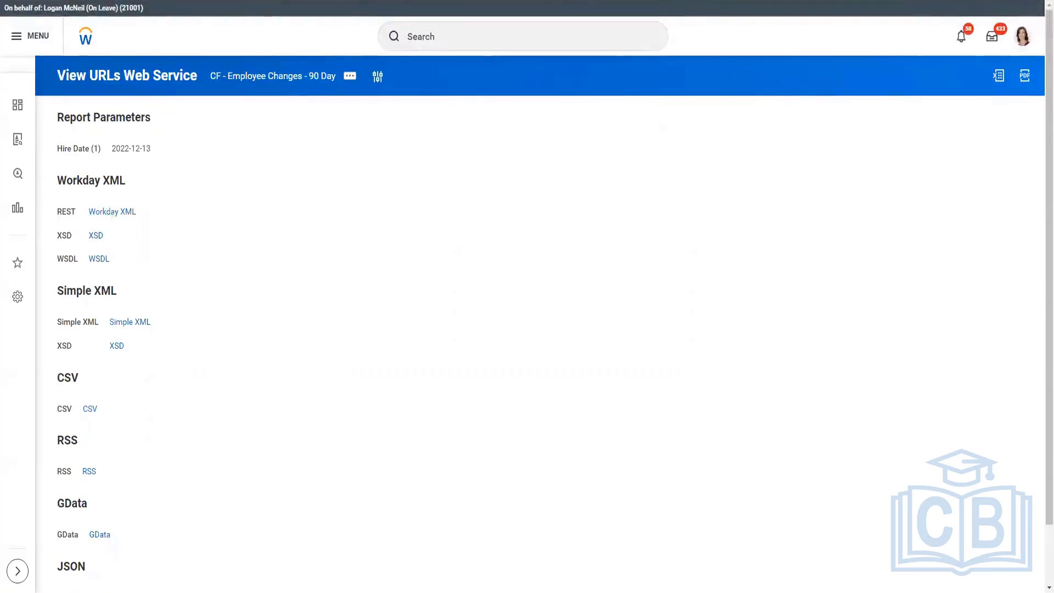
pyautogui.rightClick(117, 212)
pyautogui.click(144, 223)
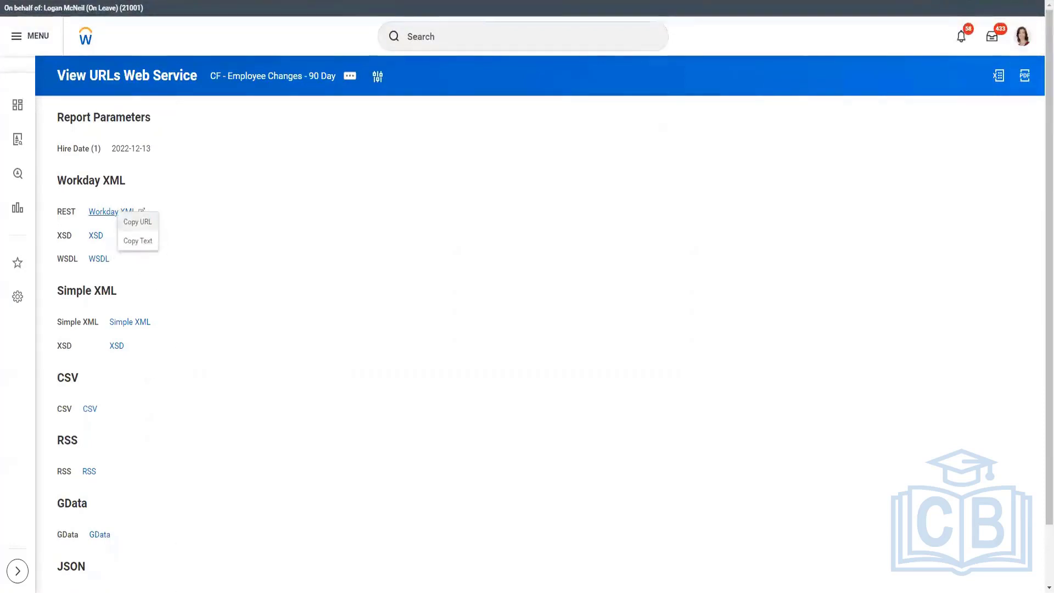
pyautogui.hotkey('alt', 'Tab')
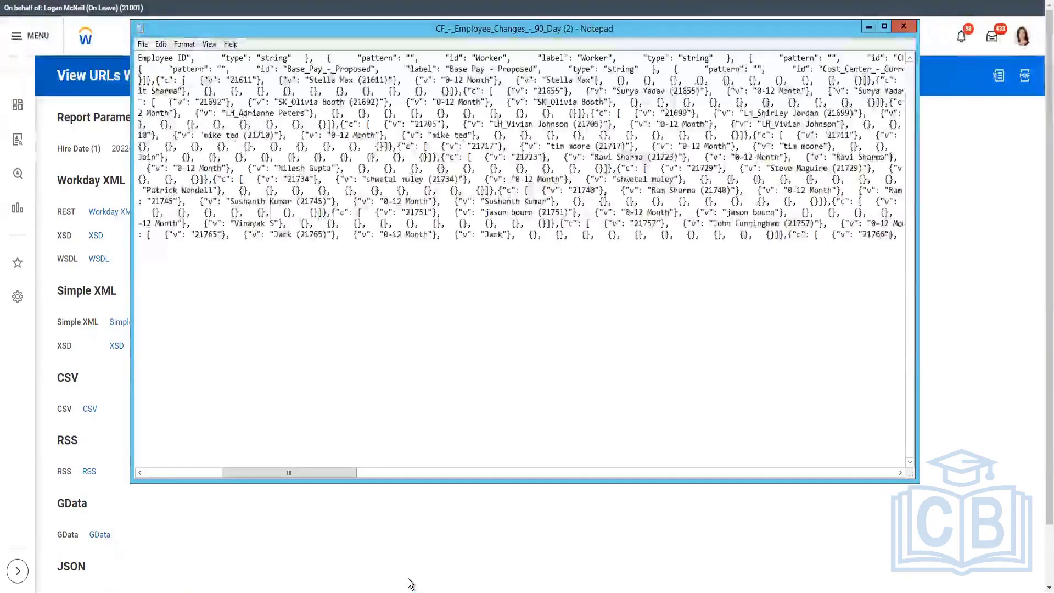
pyautogui.hotkey('ctrl', 'a')
pyautogui.hotkey('ctrl', 'v')
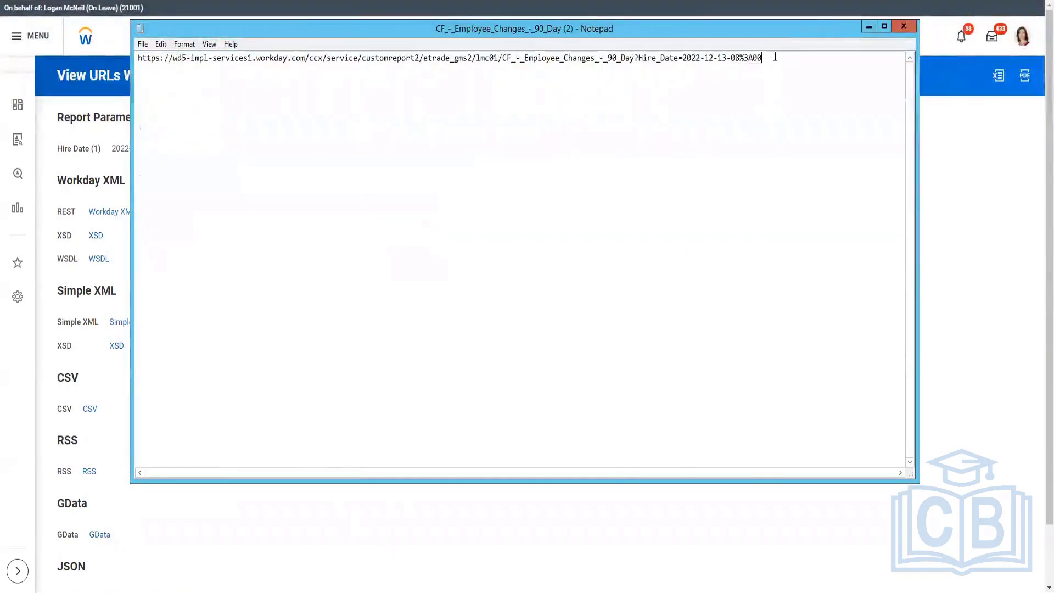
# Step: Examine the structure of the pasted report URL, from its wd5-impl-services1.workday.com host to the custom report path
pyautogui.moveTo(764, 58); pyautogui.dragTo(110, 49)
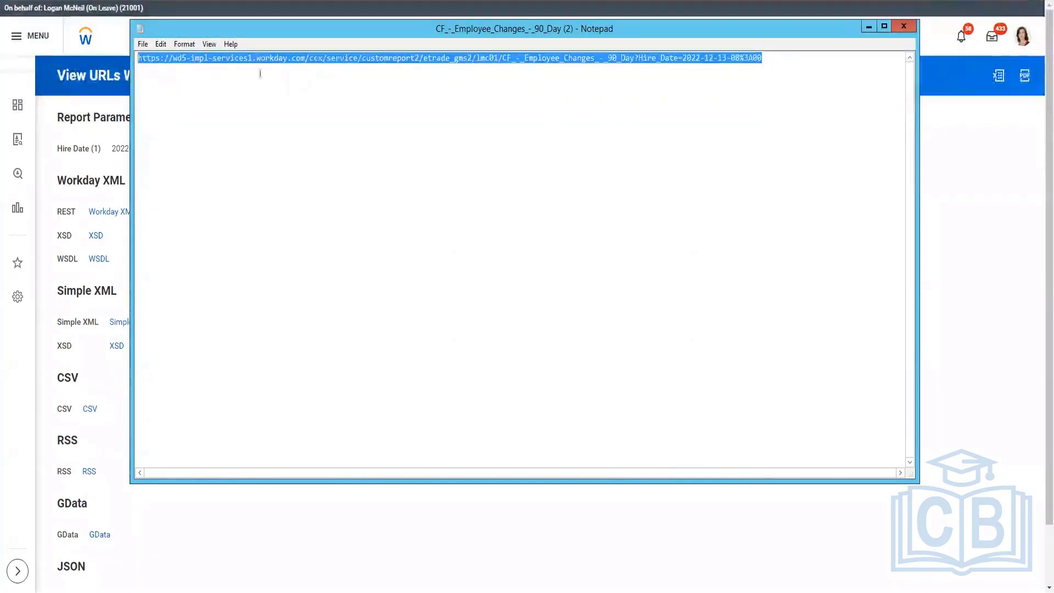
pyautogui.moveTo(239, 58); pyautogui.dragTo(244, 59)
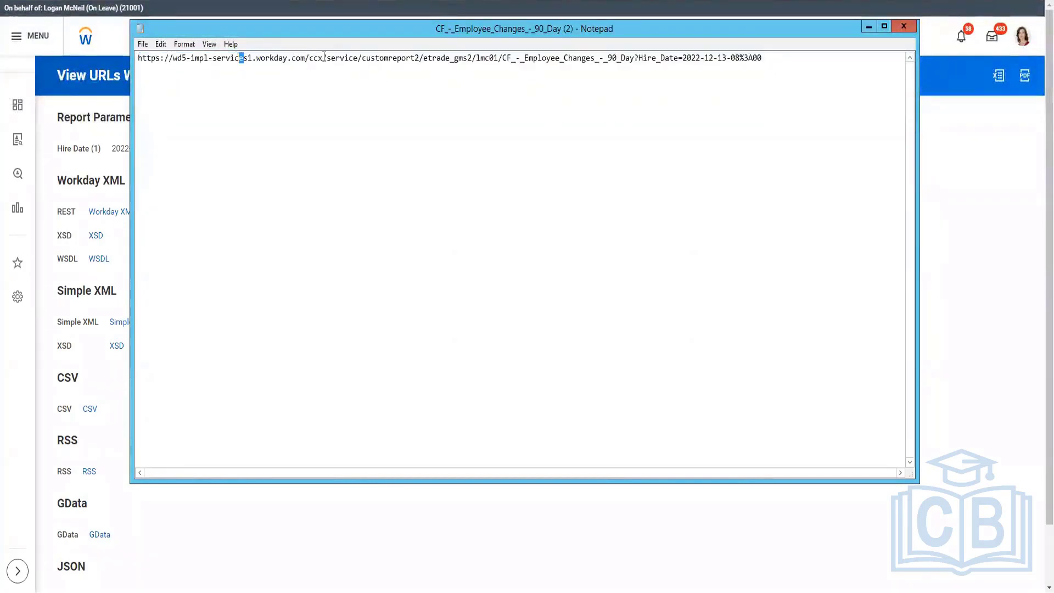
pyautogui.moveTo(310, 59); pyautogui.dragTo(136, 58)
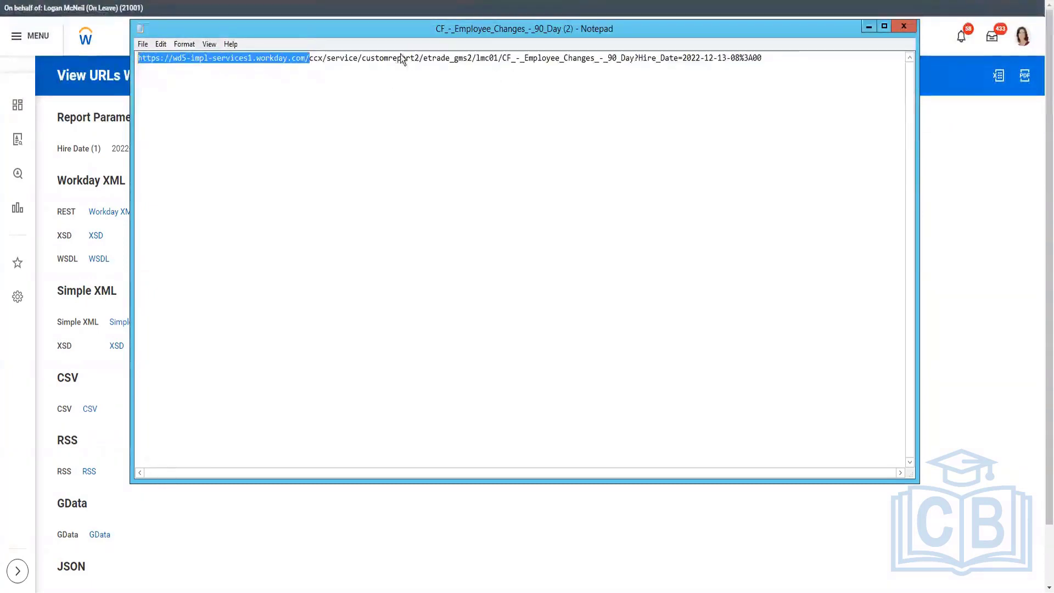
pyautogui.click(453, 58)
pyautogui.moveTo(520, 59); pyautogui.dragTo(305, 60)
pyautogui.click(165, 58)
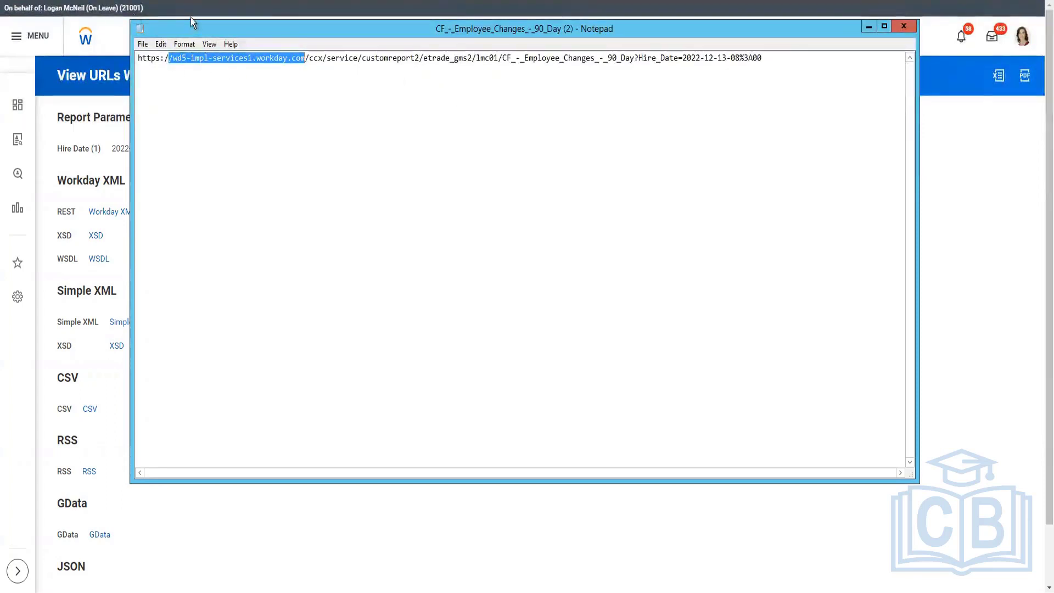
pyautogui.click(172, 59)
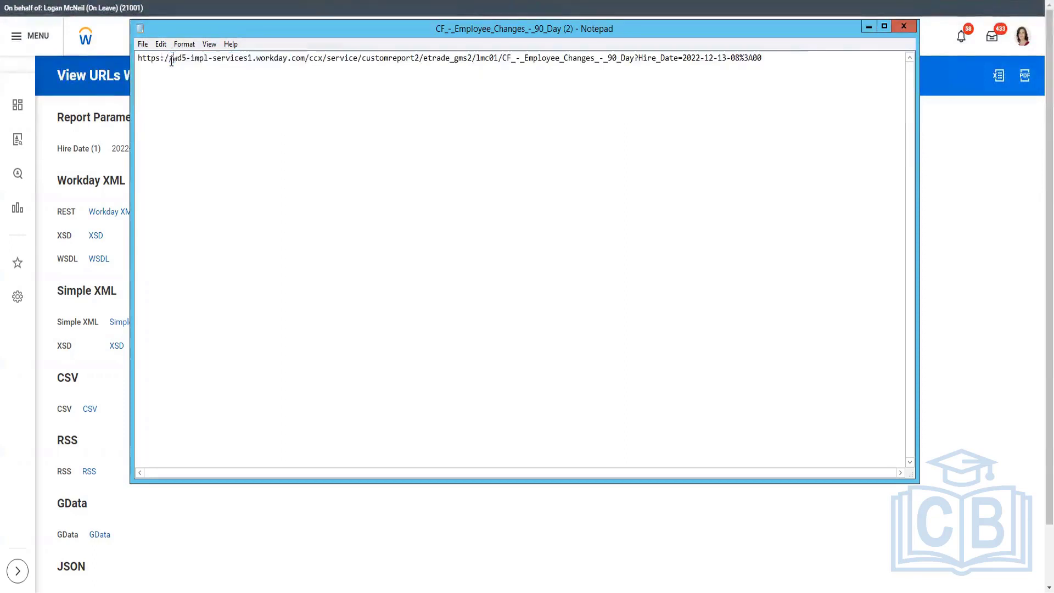
pyautogui.moveTo(170, 61); pyautogui.dragTo(306, 60)
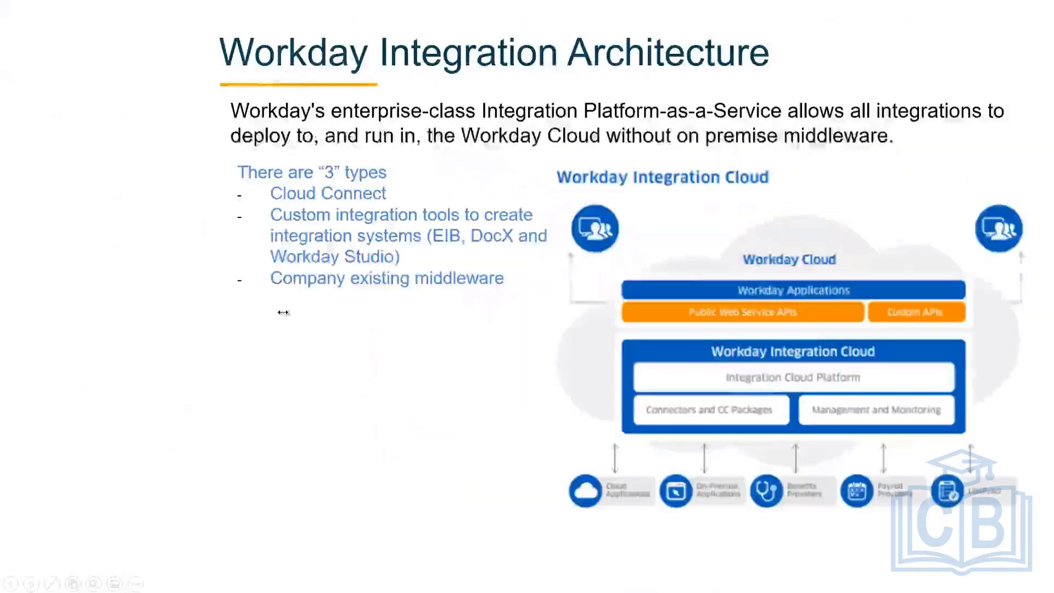
pyautogui.press('Left')
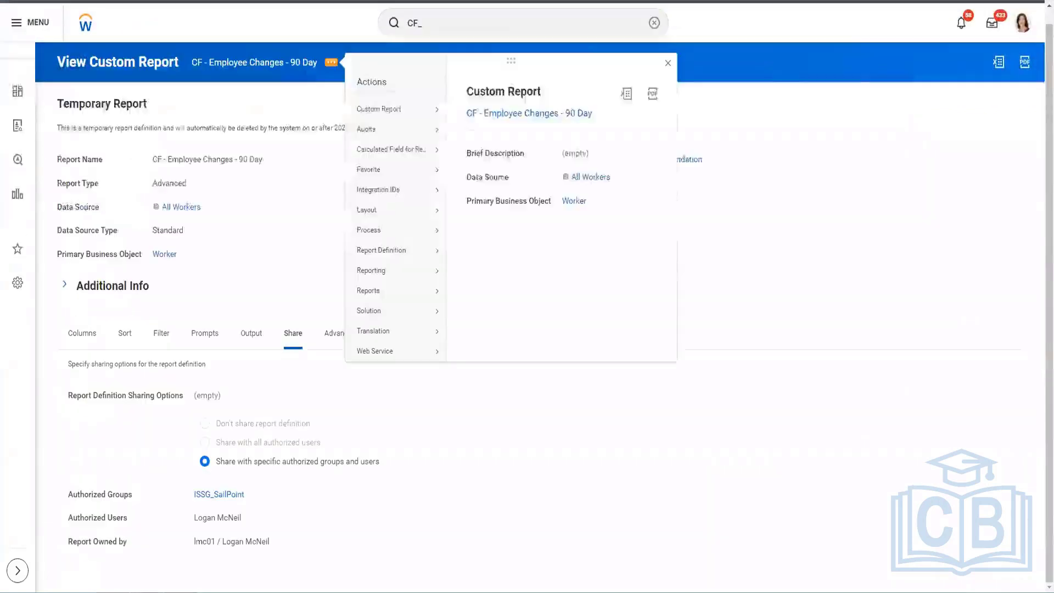
pyautogui.click(322, 391)
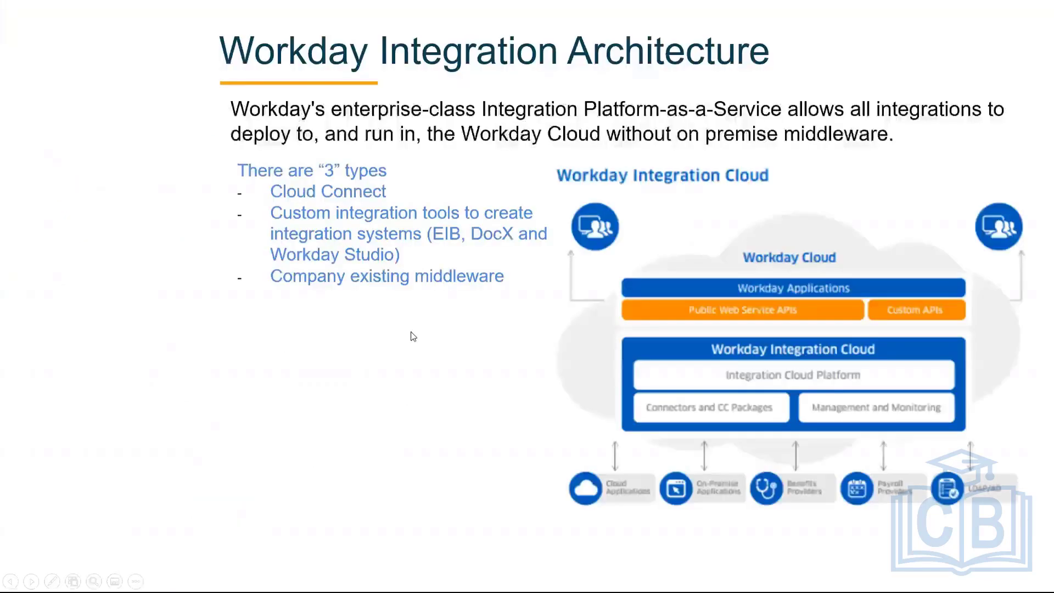
pyautogui.press('Right')
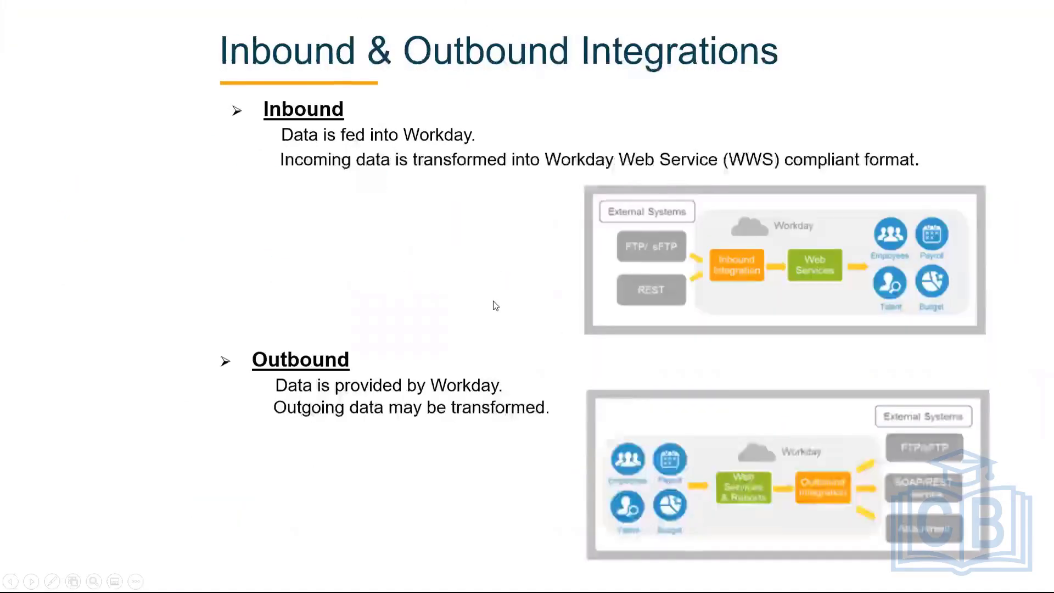
pyautogui.press('Left')
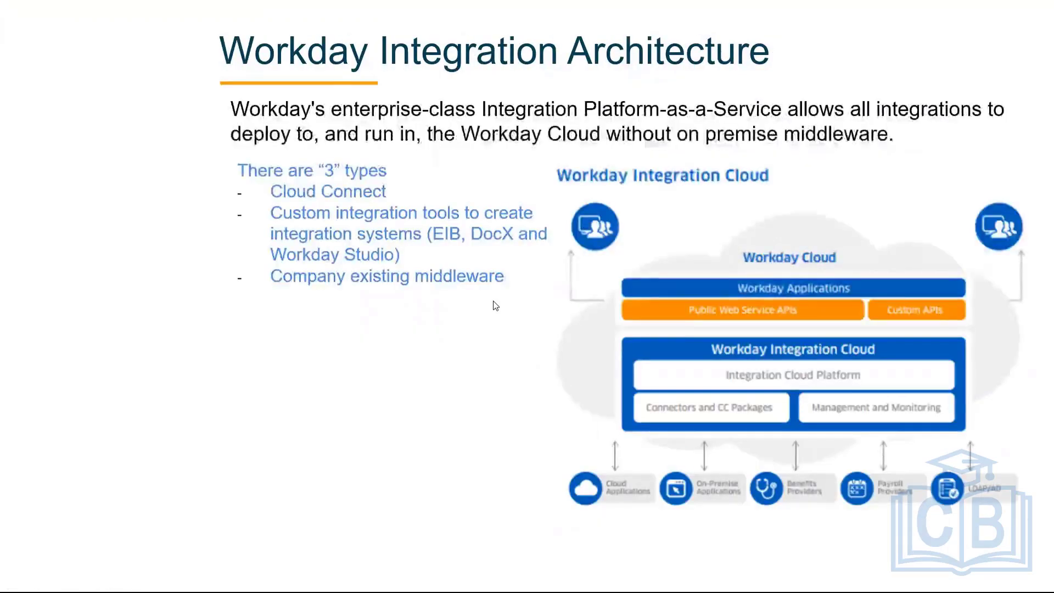
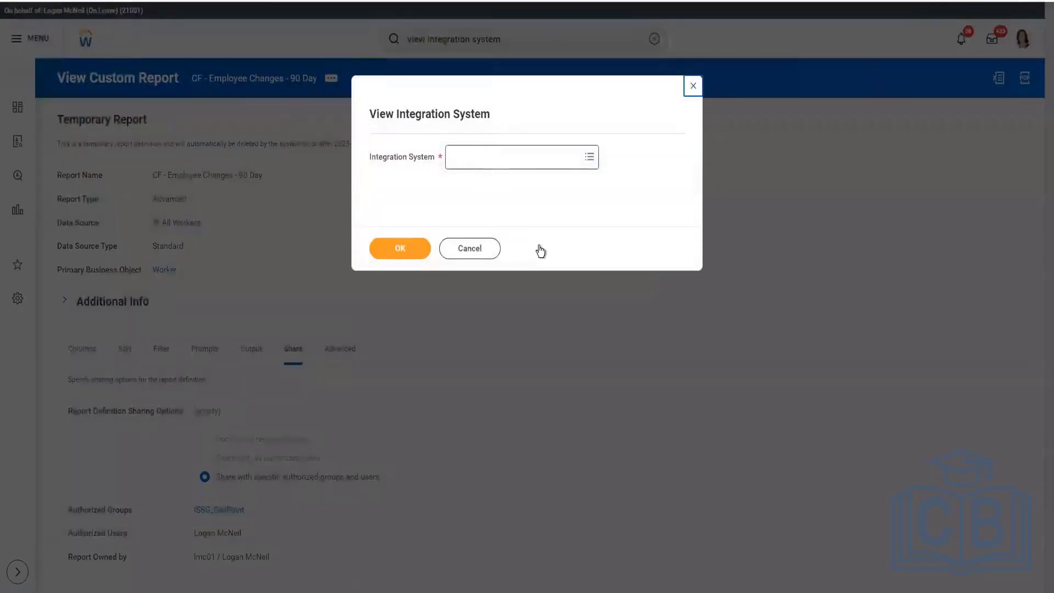
# Step: Leave the View Integration System task, search for integration system and open the All Integration Systems report
pyautogui.click(454, 253)
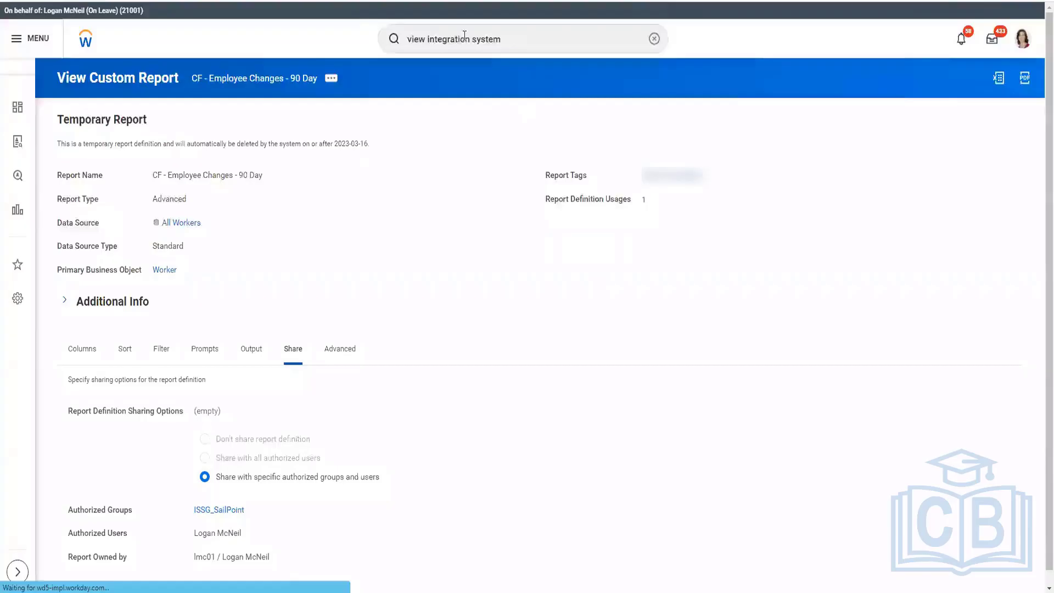
pyautogui.click(464, 35)
pyautogui.doubleClick(416, 36)
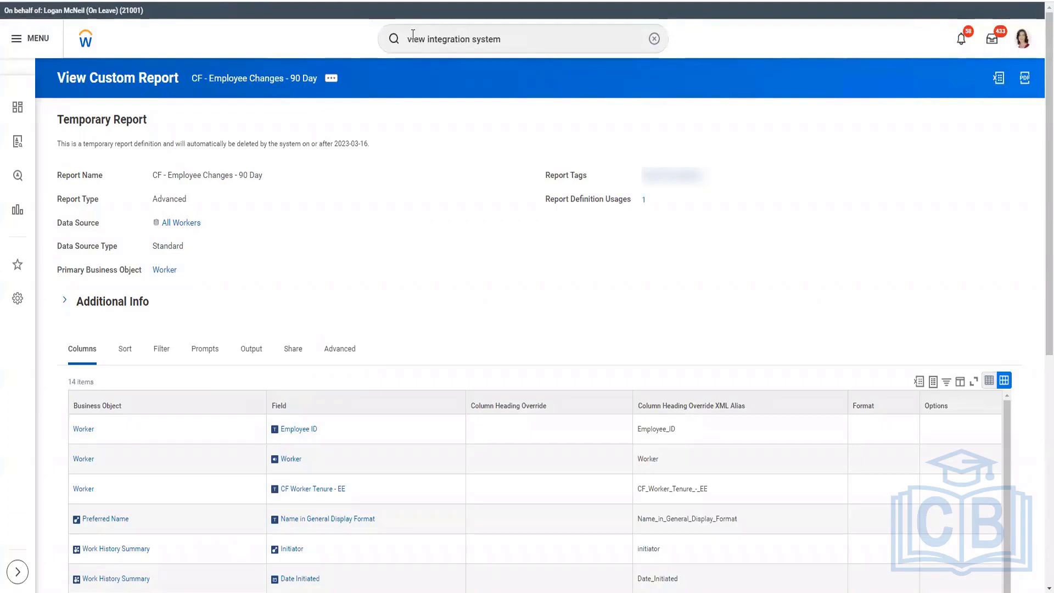
pyautogui.click(412, 38)
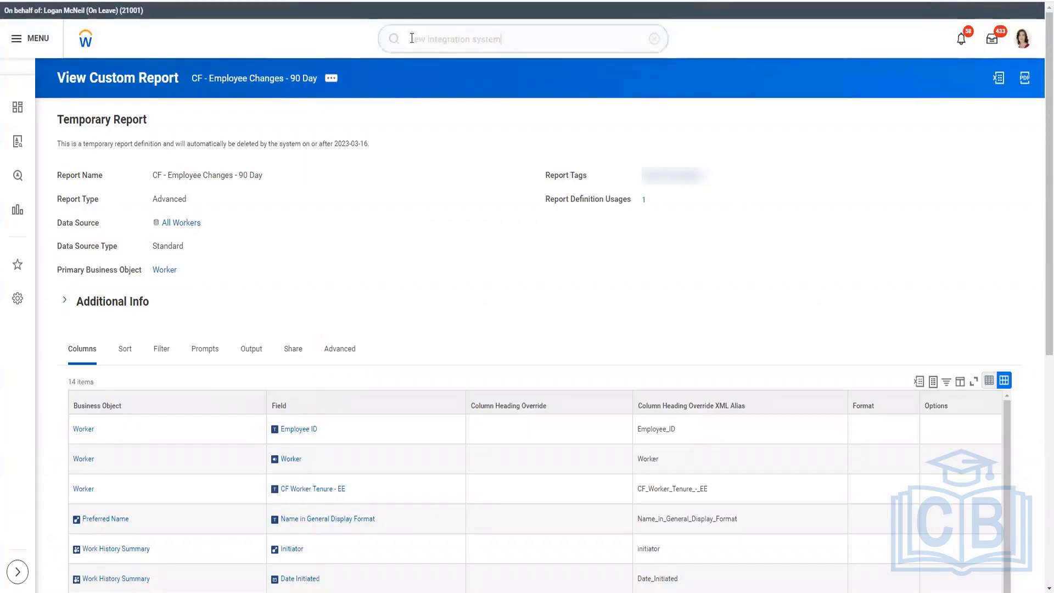
pyautogui.doubleClick(412, 38)
pyautogui.press('BackSpace')
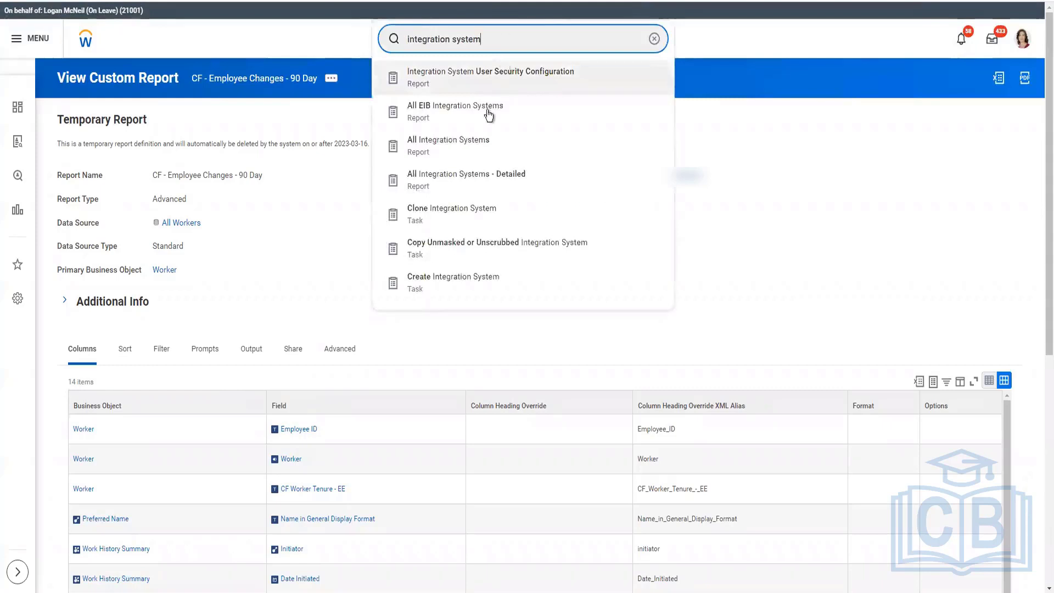
pyautogui.click(686, 248)
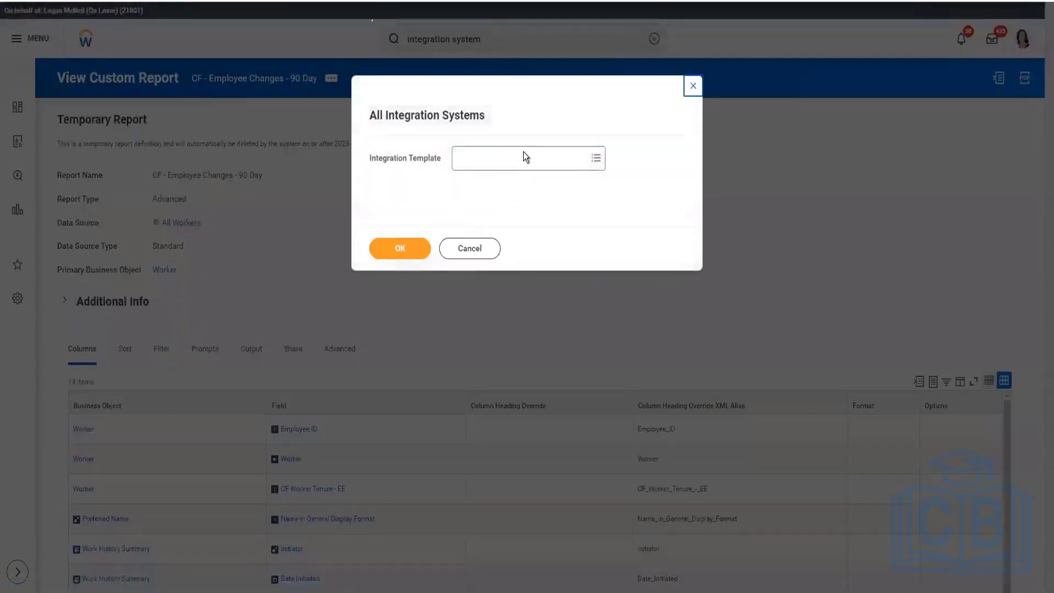
# Step: Run the All Integration Systems report for the Core Connector: Worker integration template, found by searching for worker
pyautogui.click(525, 157)
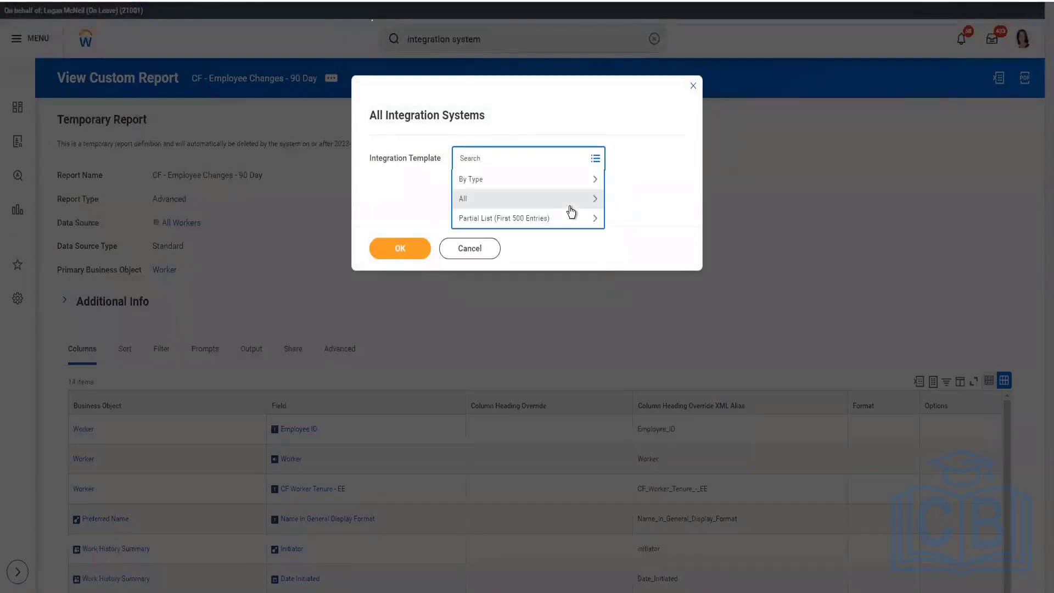
pyautogui.click(594, 186)
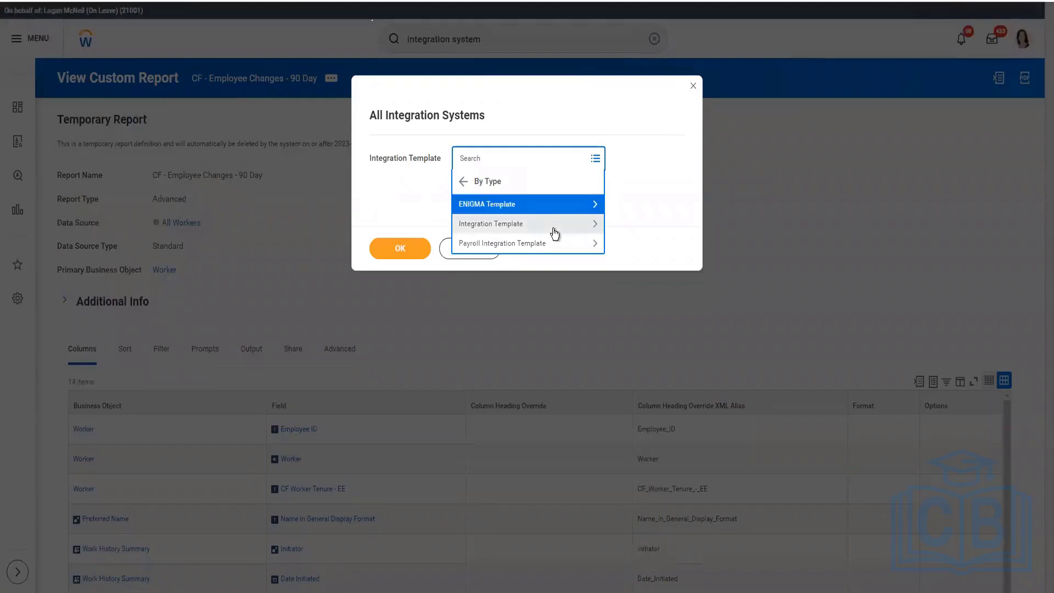
pyautogui.click(598, 230)
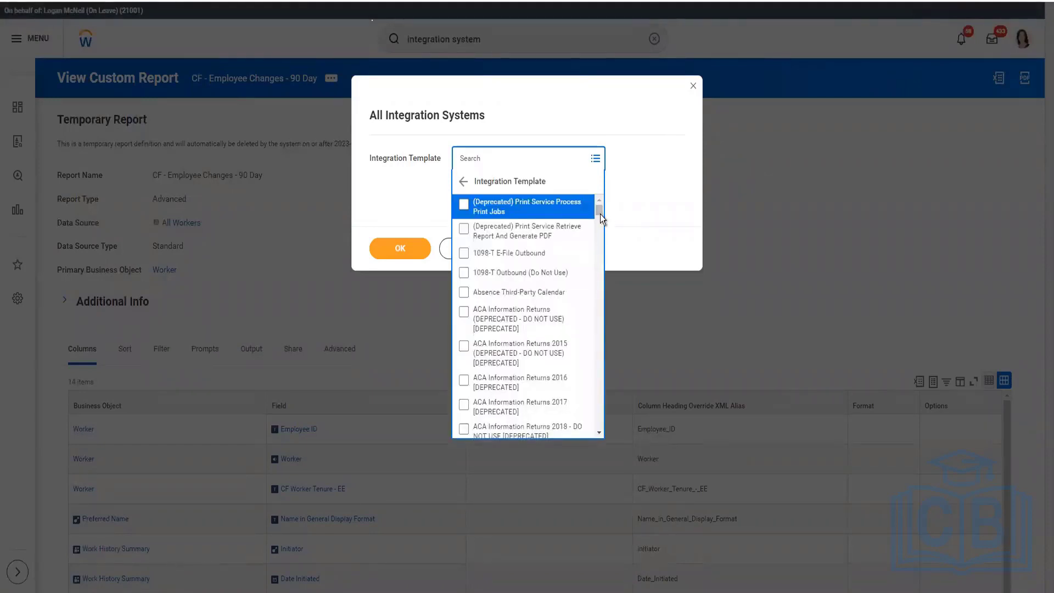
pyautogui.scroll(-3, 601, 213)
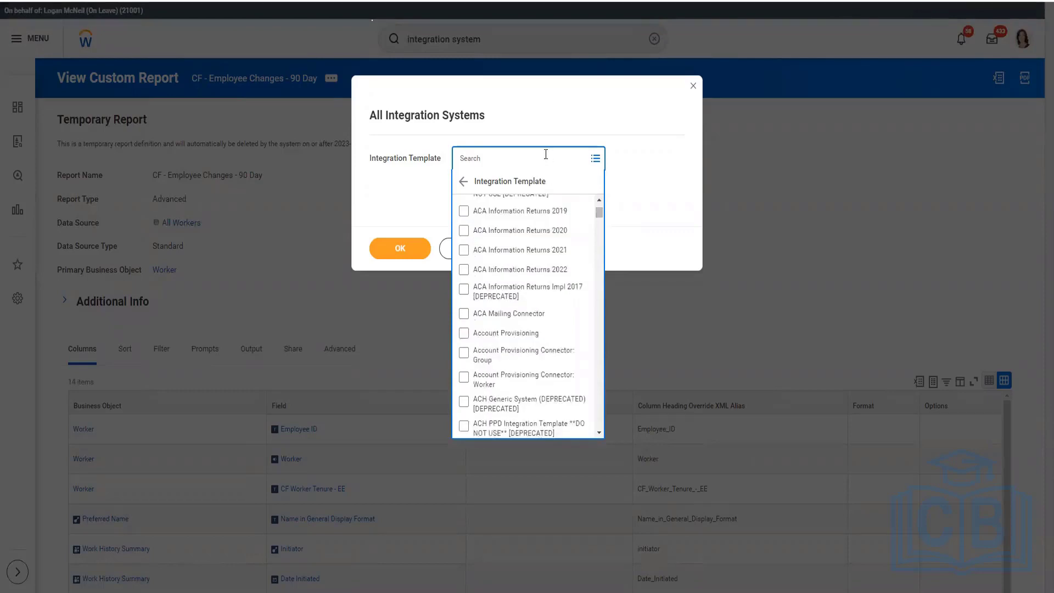
pyautogui.click(546, 154)
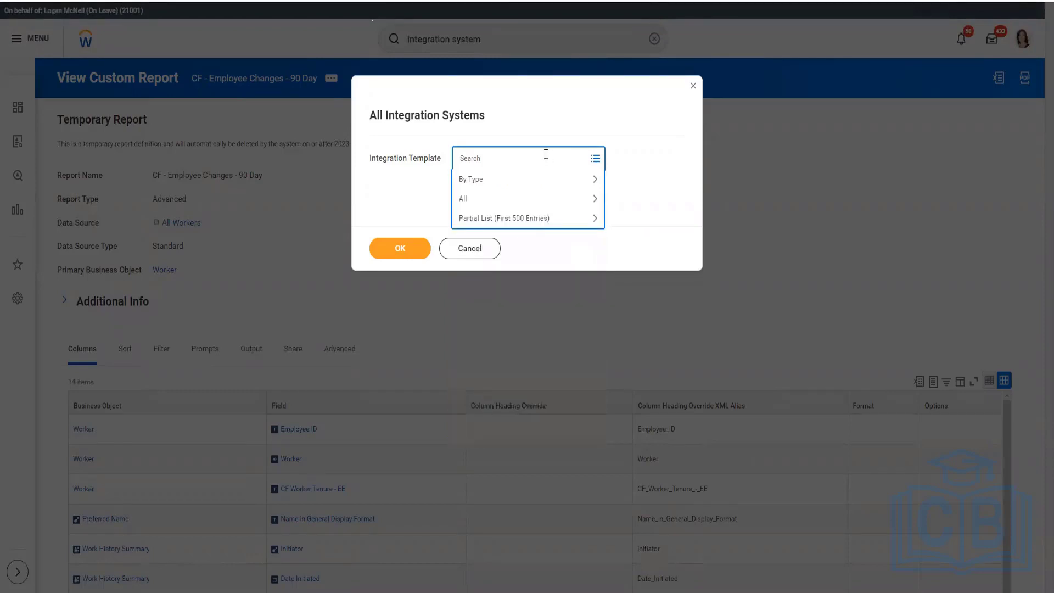
pyautogui.write('worker')
pyautogui.press('Return')
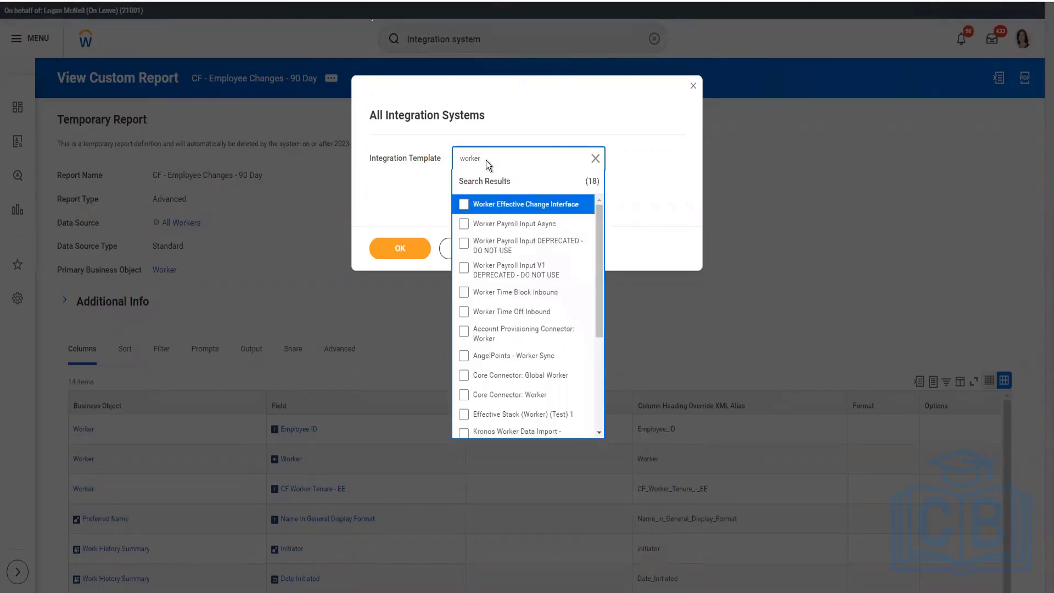
pyautogui.click(501, 394)
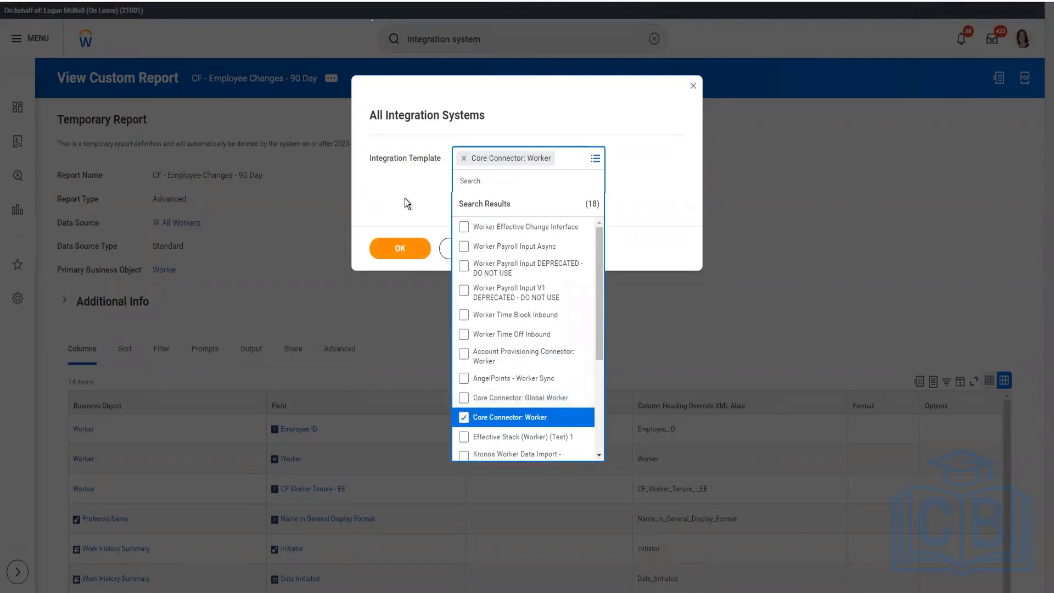
pyautogui.click(402, 248)
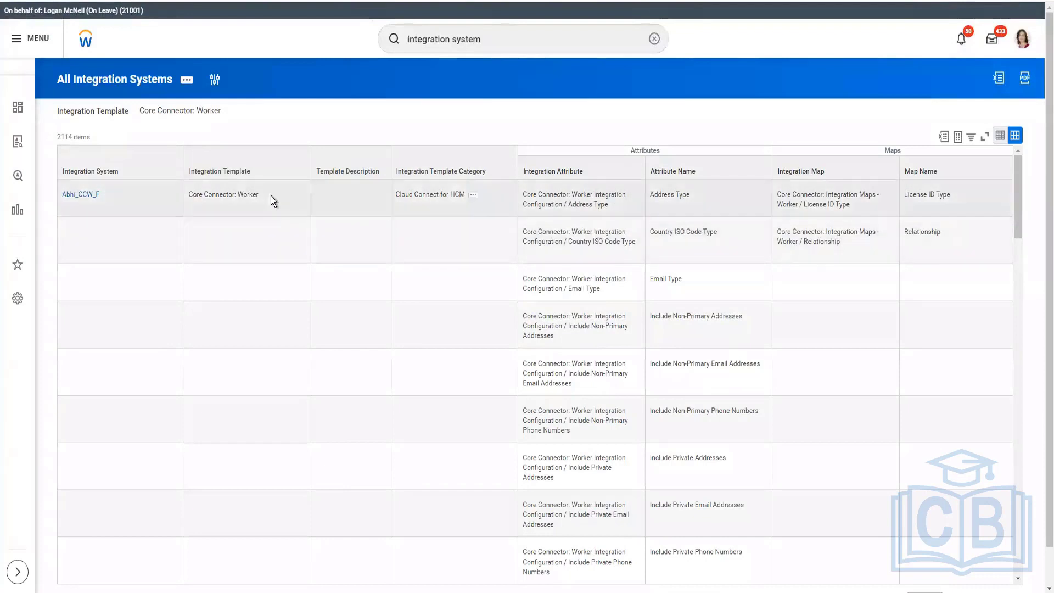
# Step: View the related actions of the Core Connector: Worker template in the Abhi_CCW_F row
pyautogui.click(267, 195)
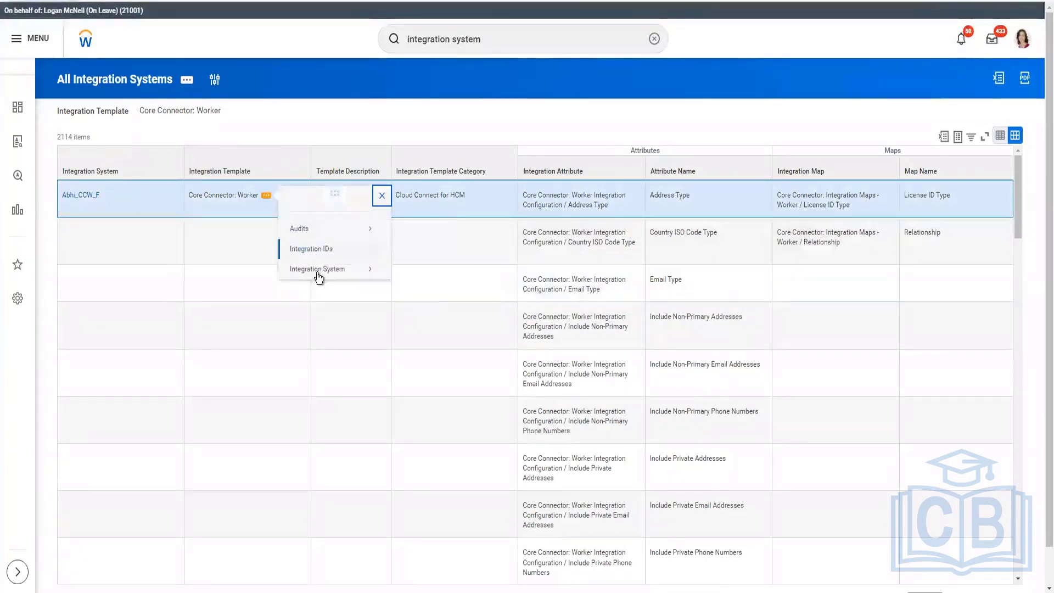
pyautogui.moveTo(319, 277)
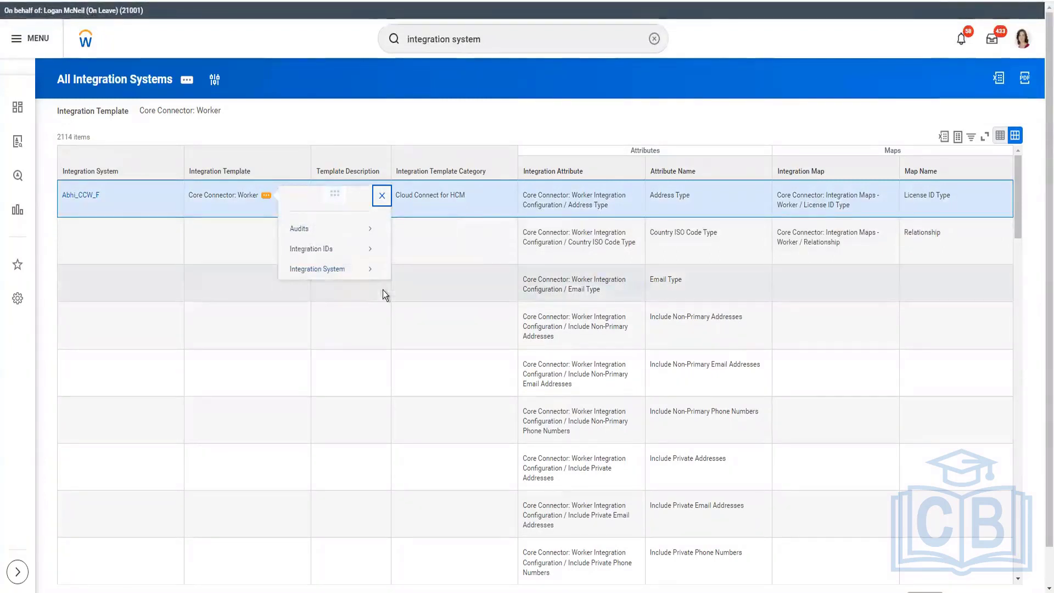
pyautogui.moveTo(364, 273)
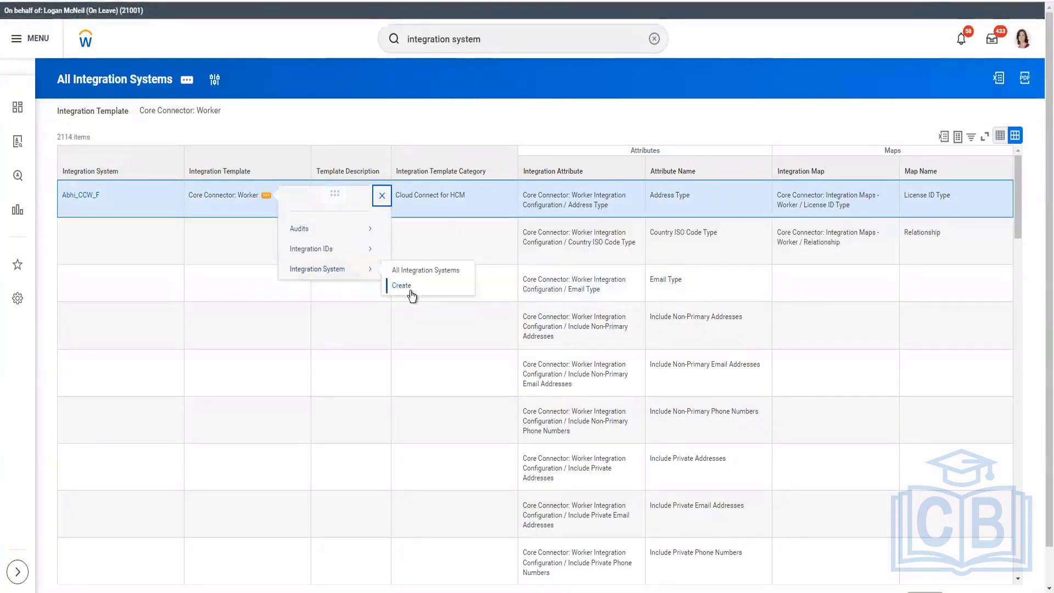
# Step: Search for Create Integration System and open that task
pyautogui.click(409, 39)
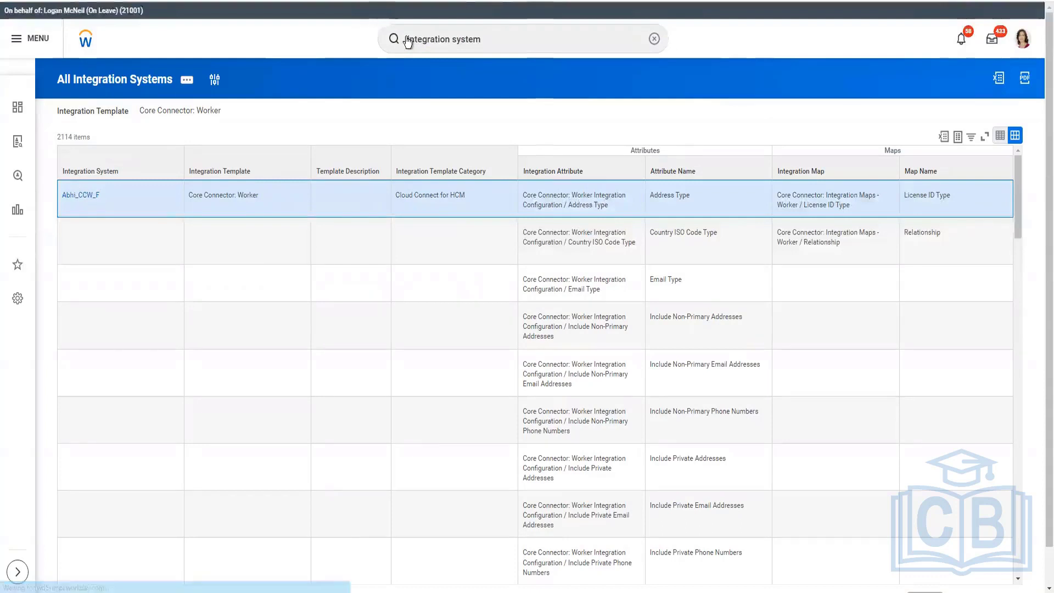
pyautogui.press('Return')
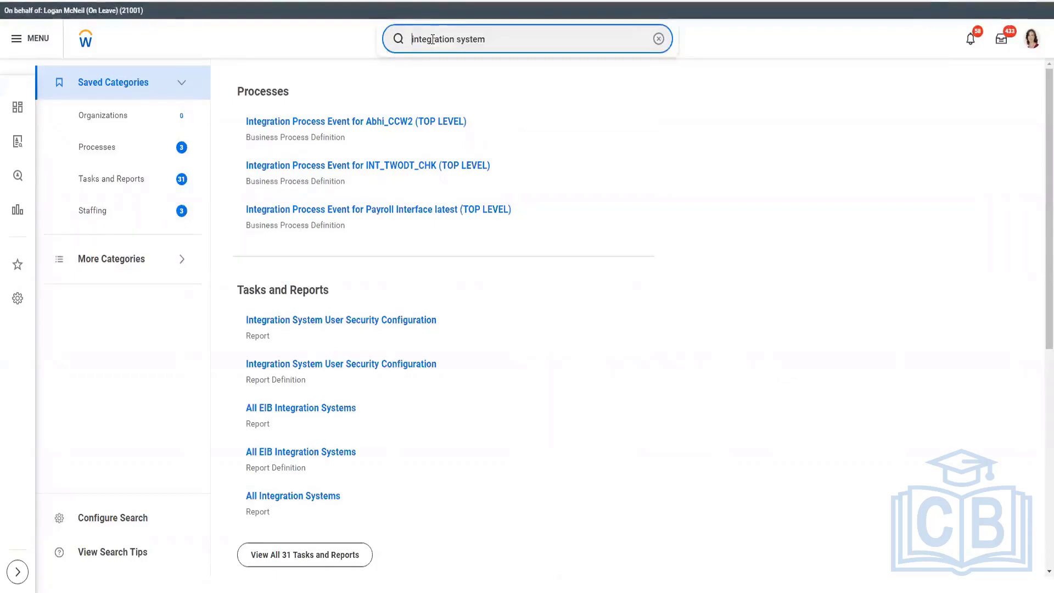
pyautogui.write('Create')
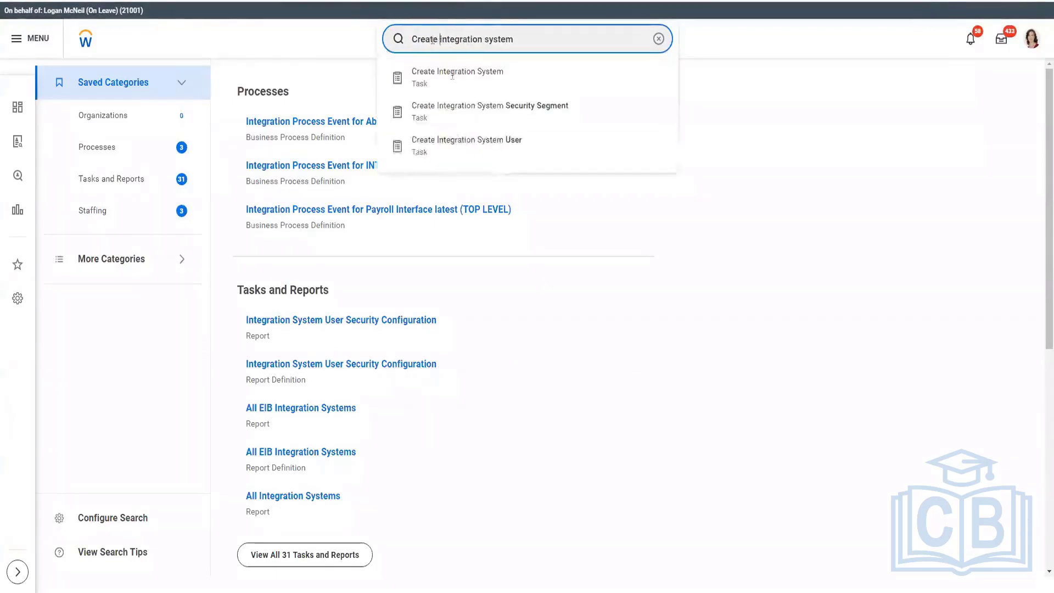
pyautogui.click(460, 78)
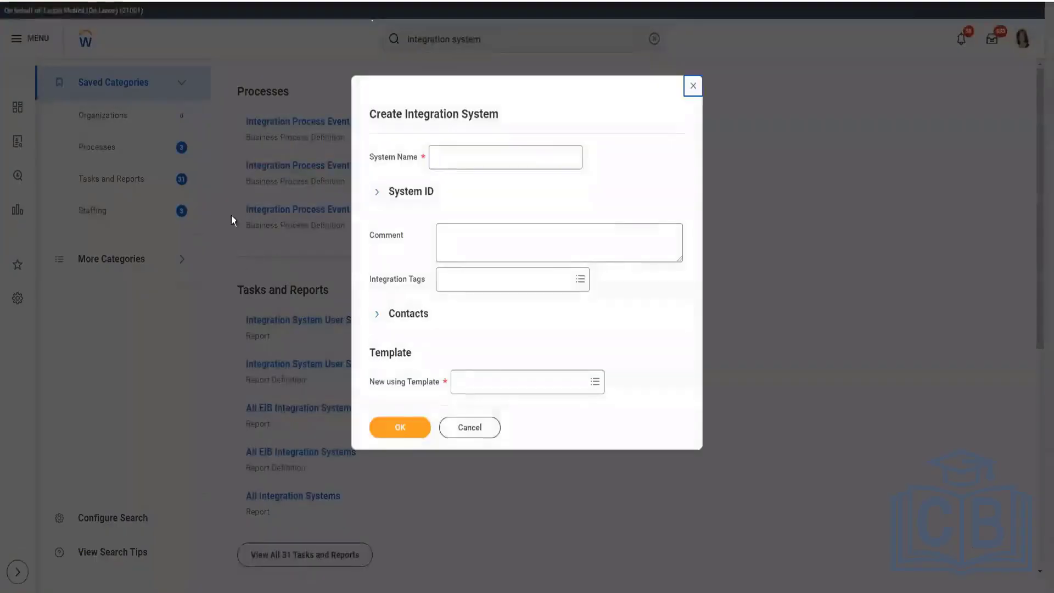
# Step: Enter CF CCW - Test Integration System as the system name, correcting the spelling of Integration
pyautogui.click(510, 156)
pyautogui.write('CF')
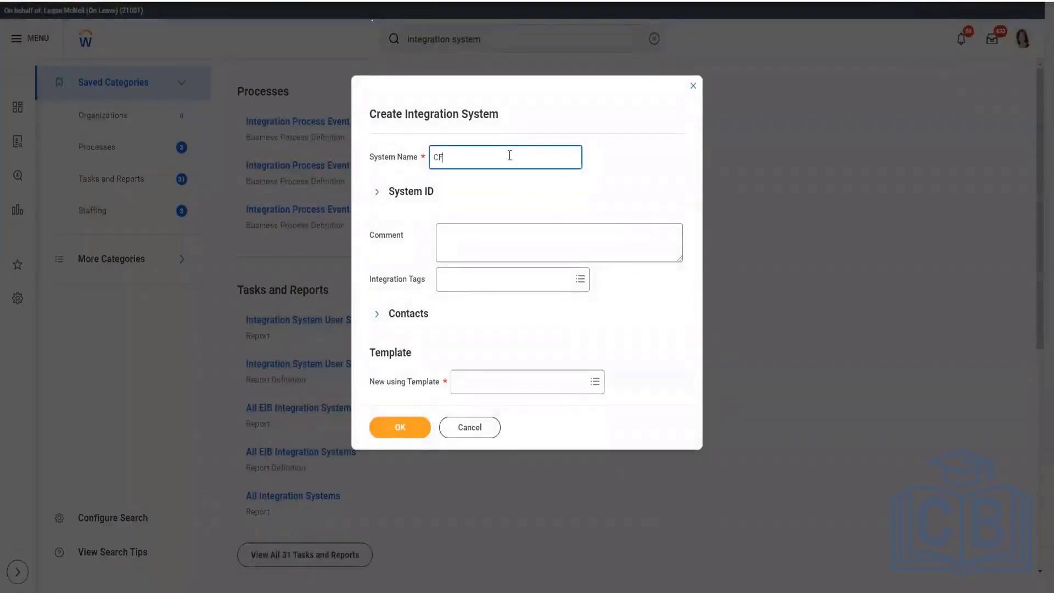
pyautogui.write(' CCW')
pyautogui.write(' - Te')
pyautogui.write('st INTSY')
pyautogui.press('BackSpace')
pyautogui.press('BackSpace')
pyautogui.write('tegration ')
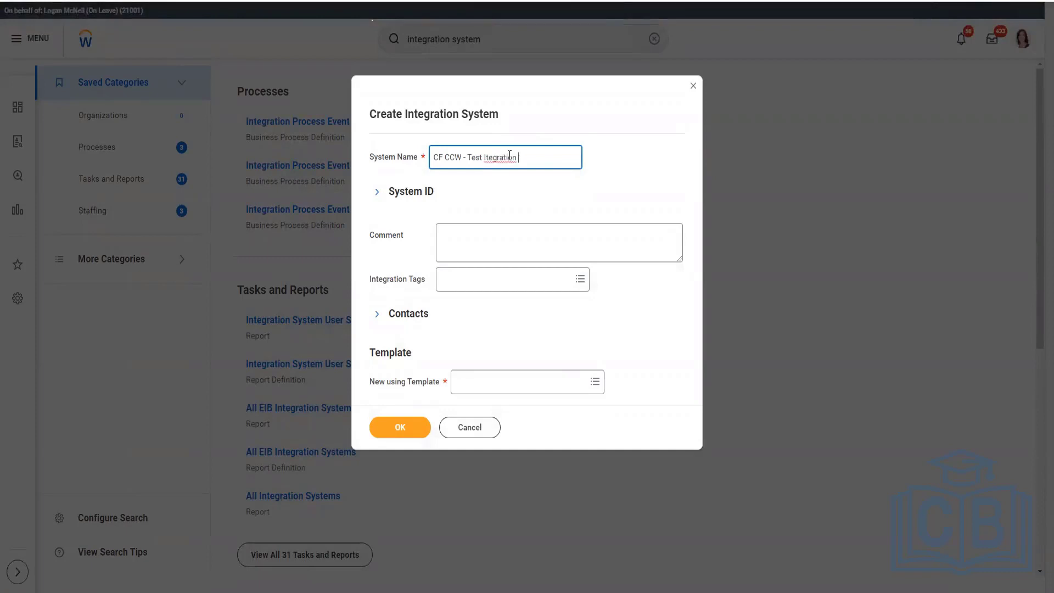
pyautogui.write('System')
pyautogui.rightClick(510, 159)
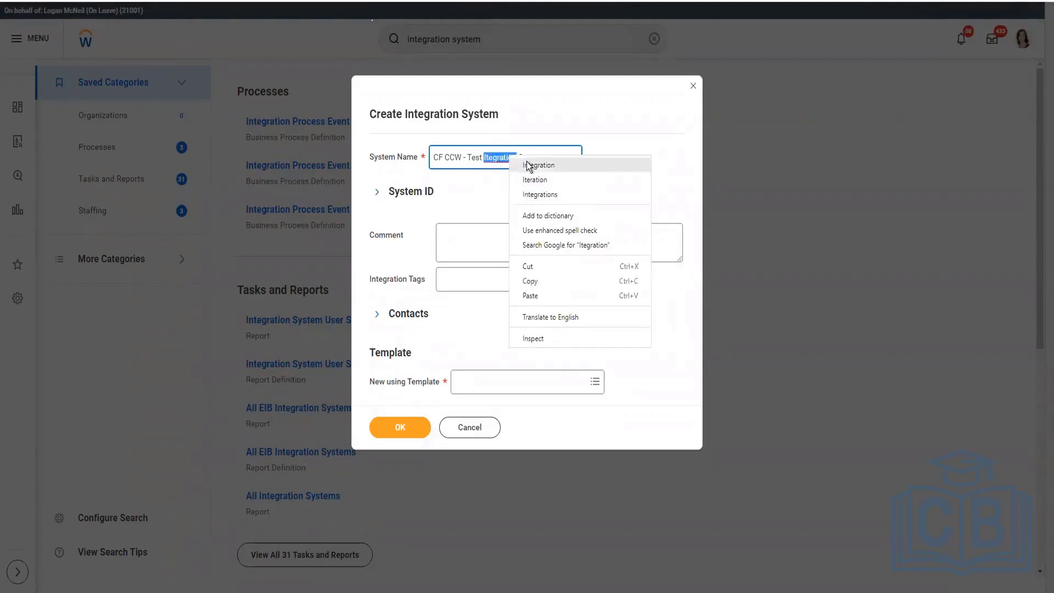
pyautogui.press('Return')
# Step: Prefix the system name with INTSYS_ and replace the space between CF and CCW with a hyphen
pyautogui.click(421, 163)
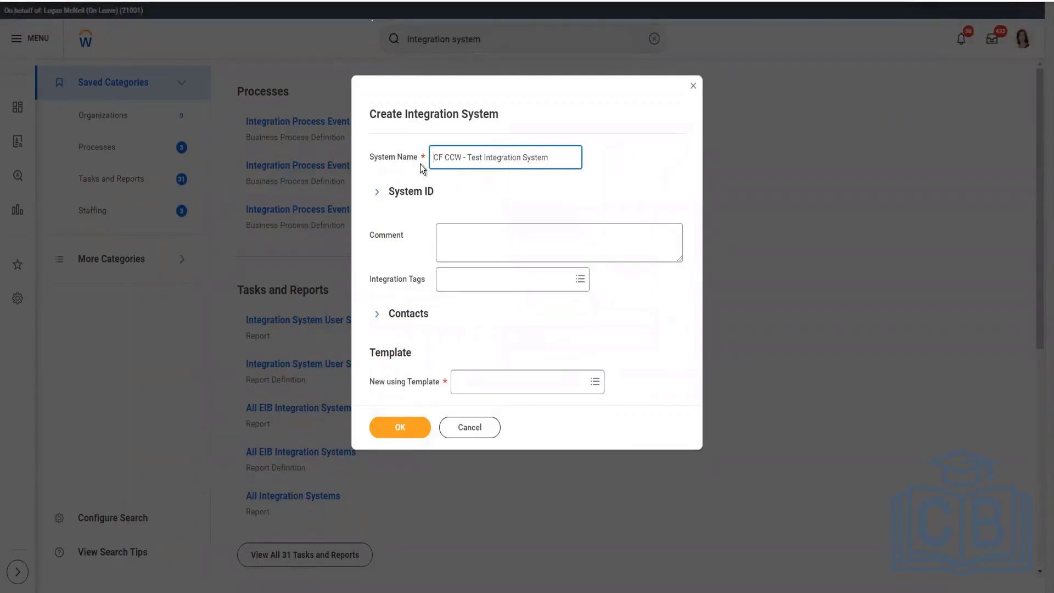
pyautogui.write('INTSYS')
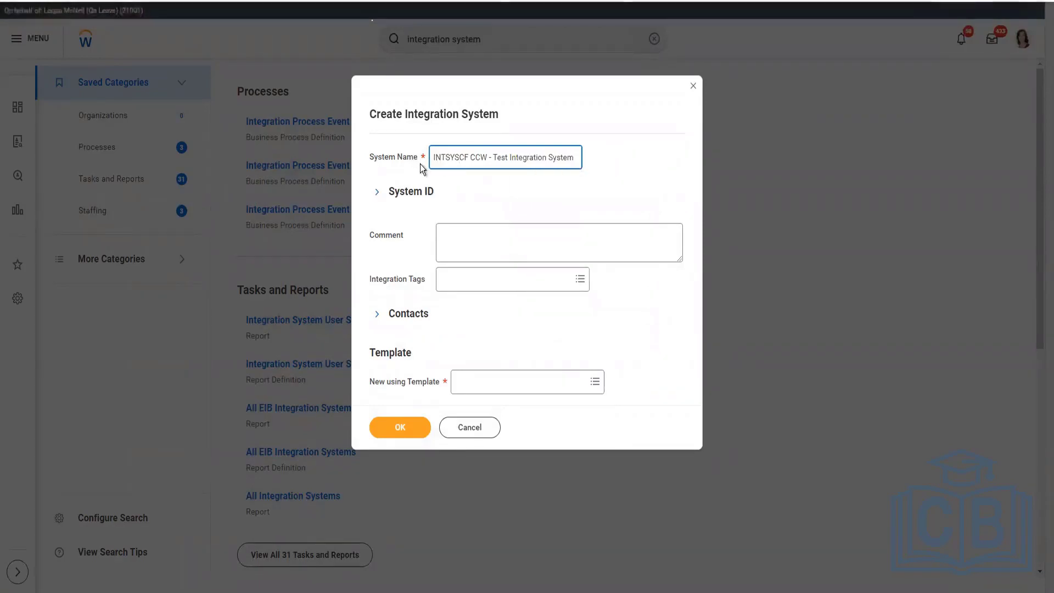
pyautogui.write('_')
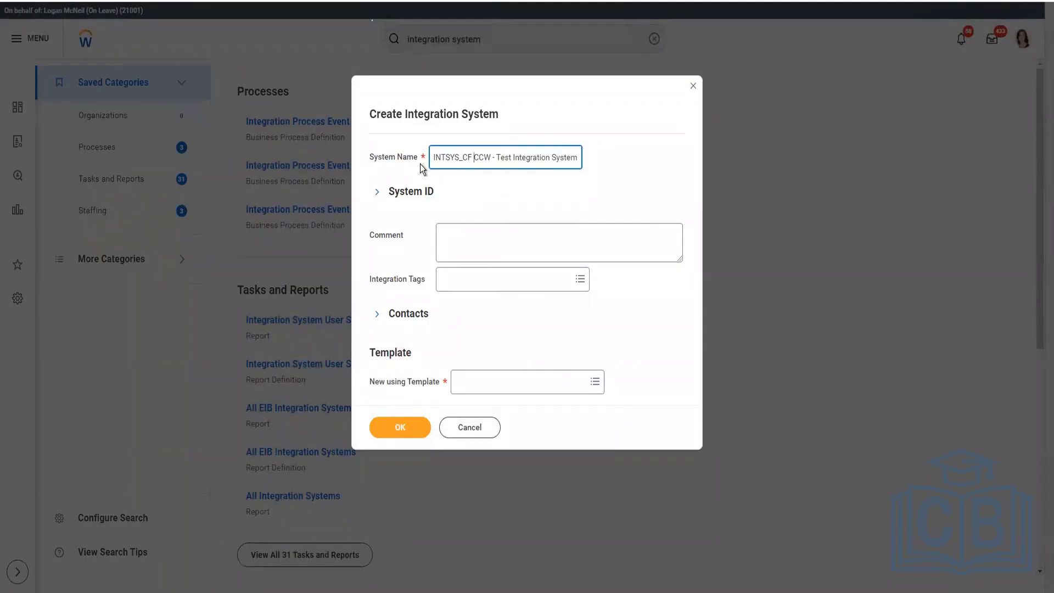
pyautogui.press('BackSpace')
pyautogui.write('-')
# Step: Choose Core Connector: Worker as the template for the new system and proceed to configuring its integration services
pyautogui.click(387, 384)
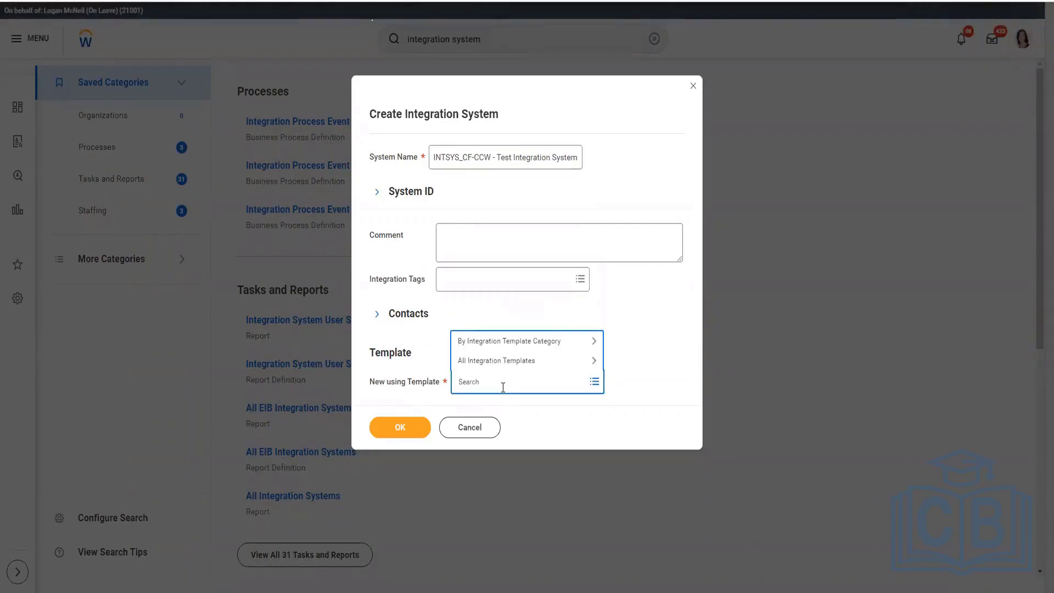
pyautogui.write('core co')
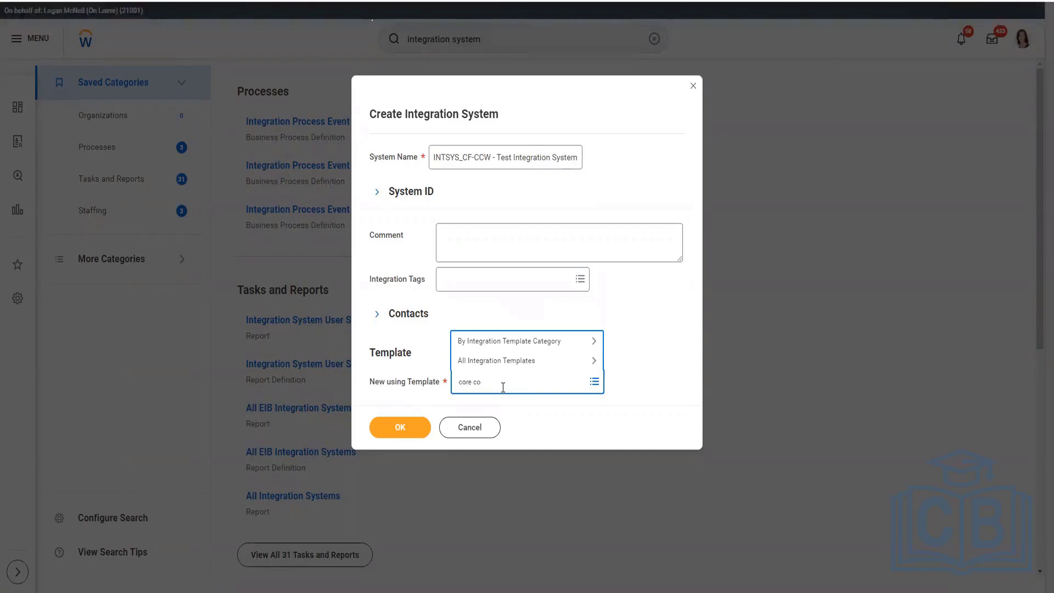
pyautogui.write('n worker')
pyautogui.press('Return')
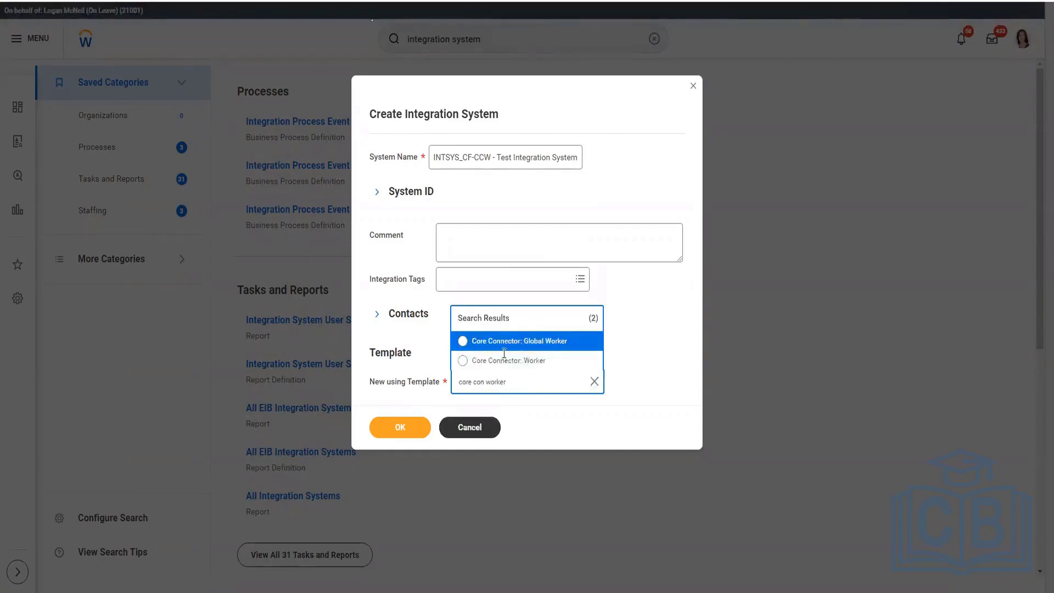
pyautogui.click(504, 360)
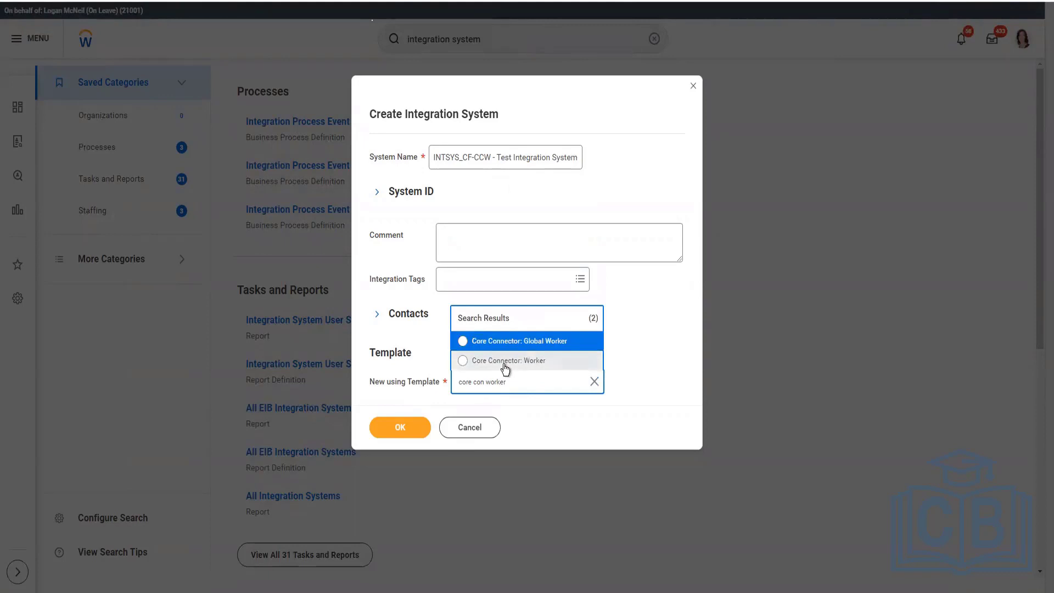
pyautogui.click(417, 426)
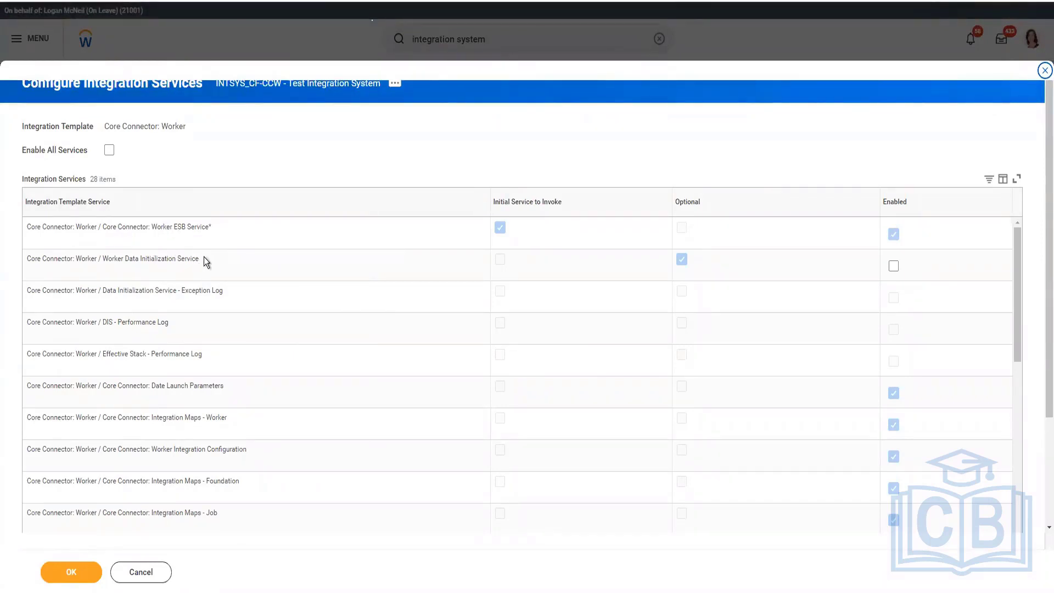
# Step: Examine the template's available integration services, from Worker Data Initialization Service and Directory Service - Delivery Service to the worker data section fields
pyautogui.moveTo(201, 260)
pyautogui.mouseDown()
pyautogui.moveTo(104, 257)
pyautogui.moveTo(204, 265)
pyautogui.mouseUp()
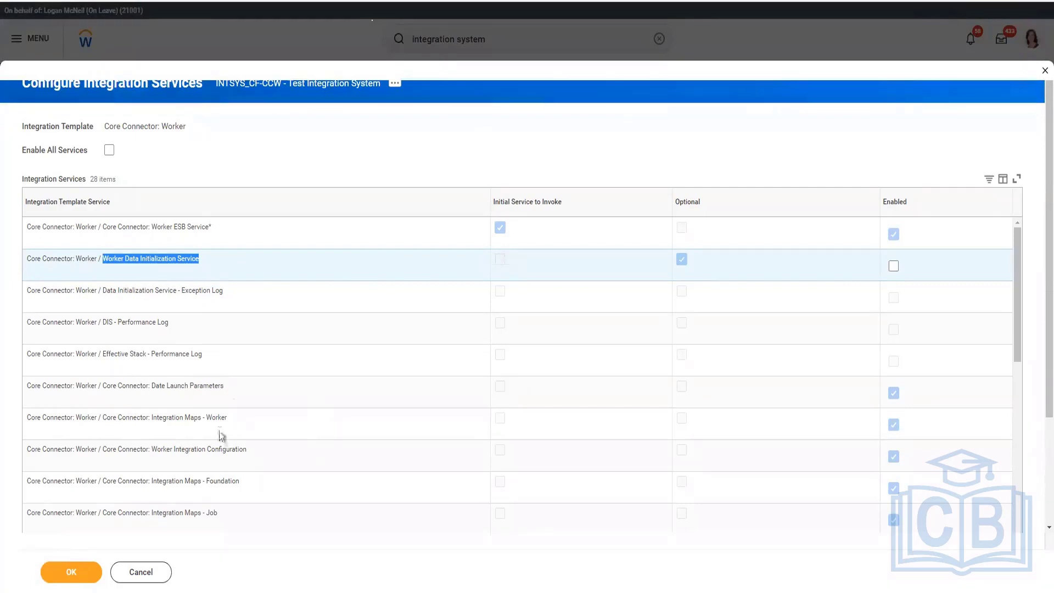
pyautogui.scroll(-1, 224, 415)
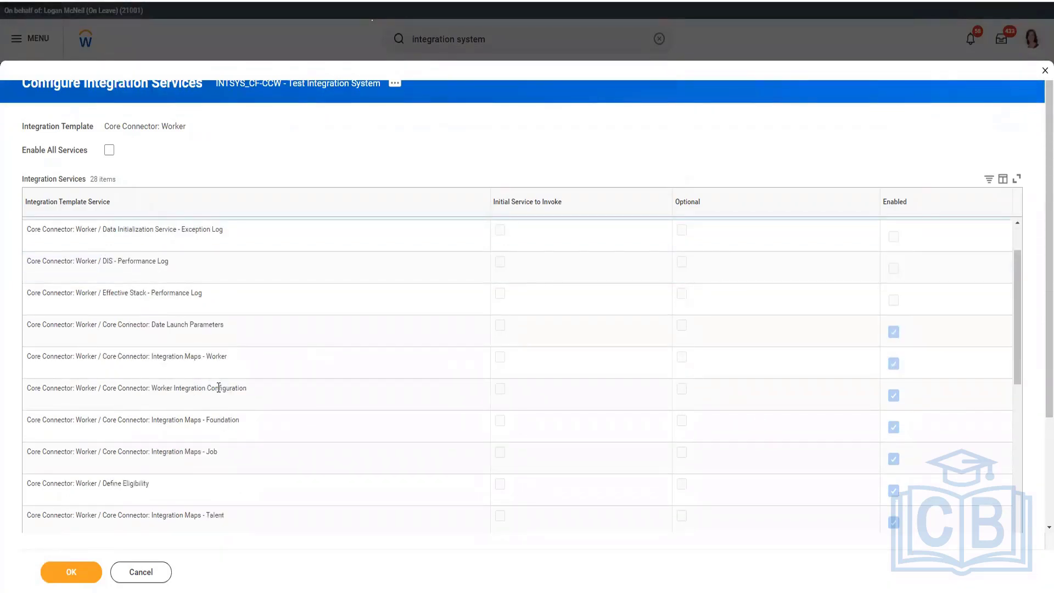
pyautogui.scroll(-2, 219, 387)
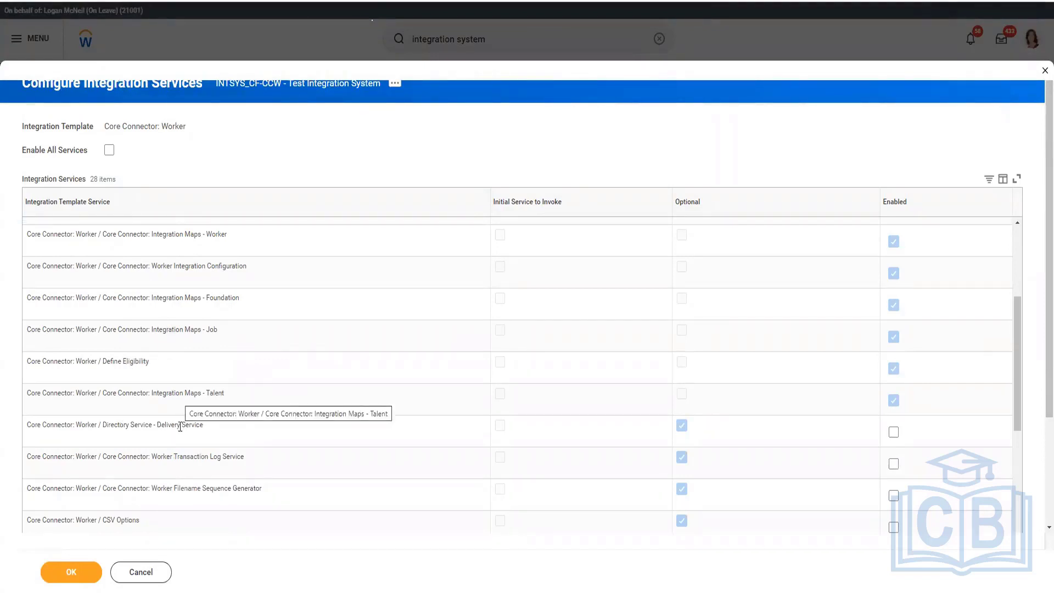
pyautogui.moveTo(100, 424); pyautogui.dragTo(216, 428)
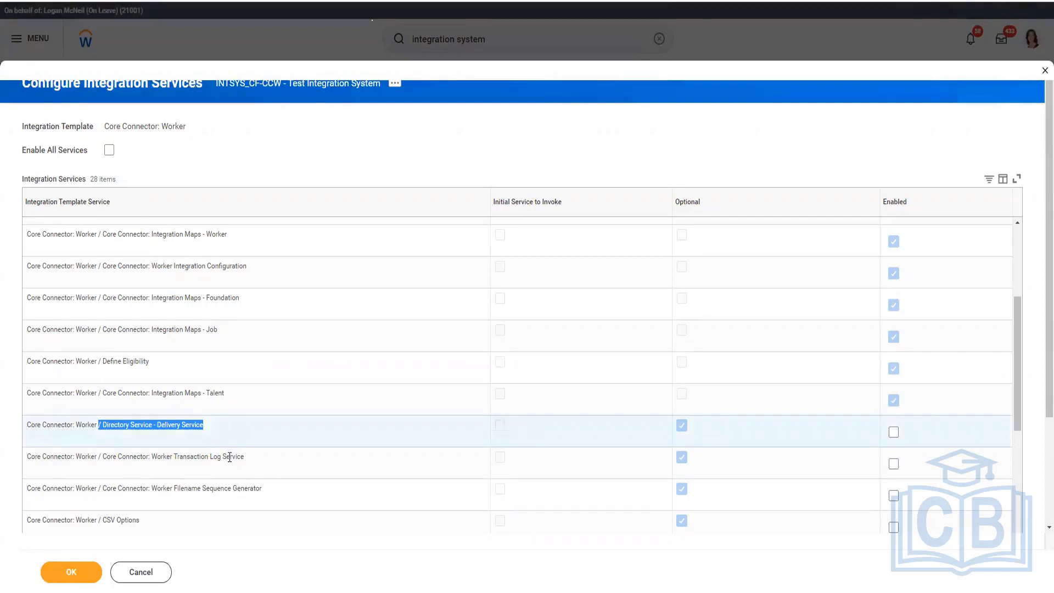
pyautogui.moveTo(244, 457); pyautogui.dragTo(149, 456)
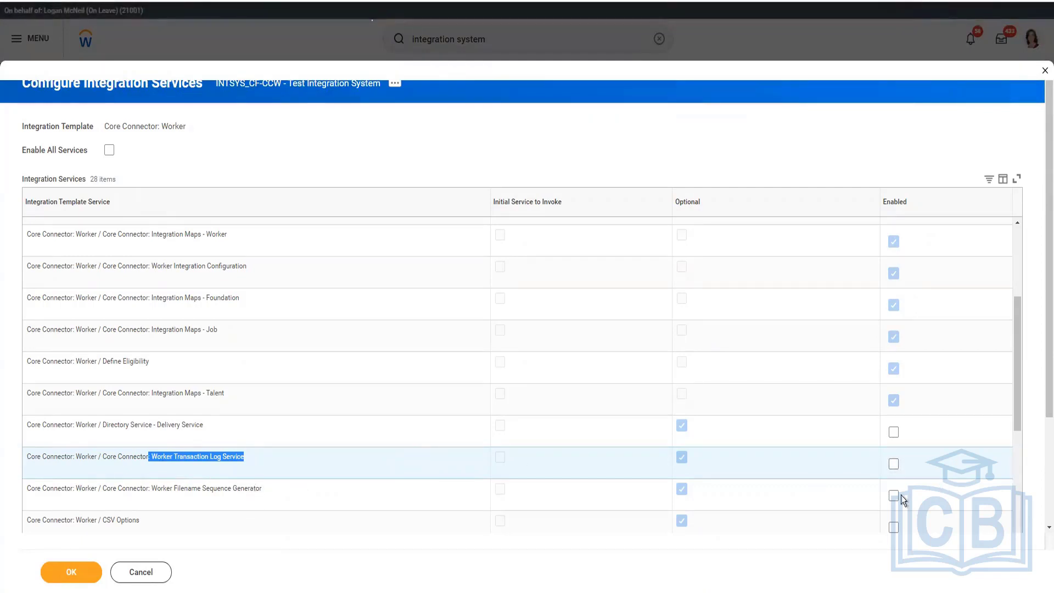
pyautogui.scroll(-3, 559, 406)
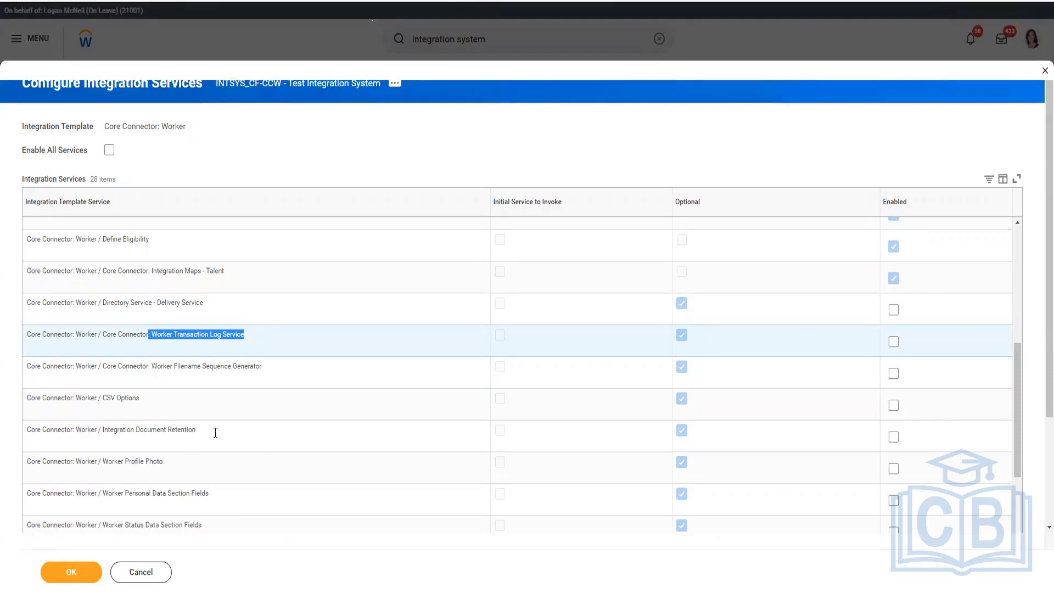
pyautogui.moveTo(196, 430); pyautogui.dragTo(109, 427)
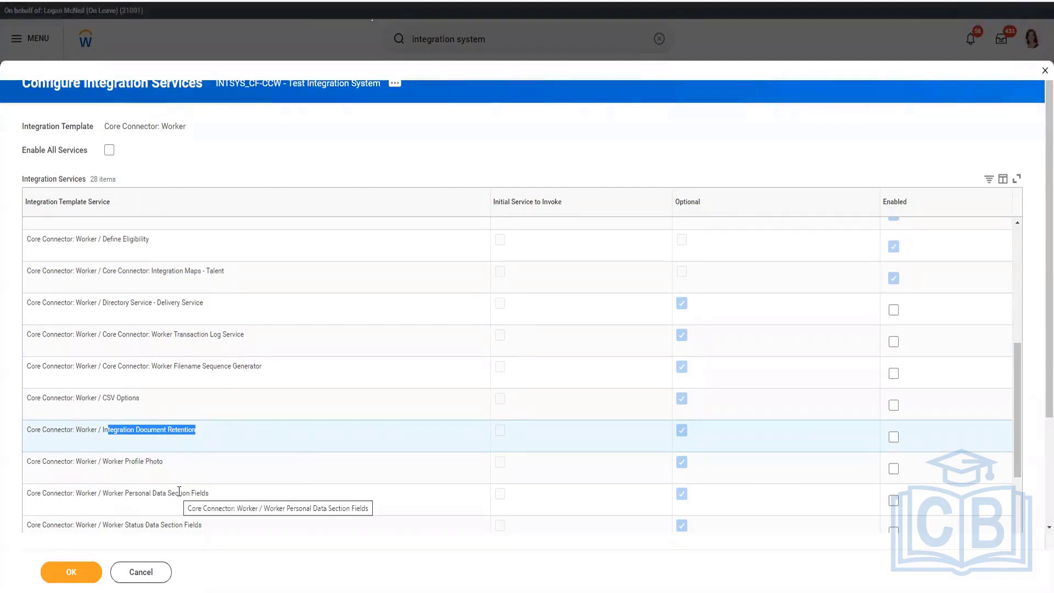
pyautogui.scroll(-3, 265, 359)
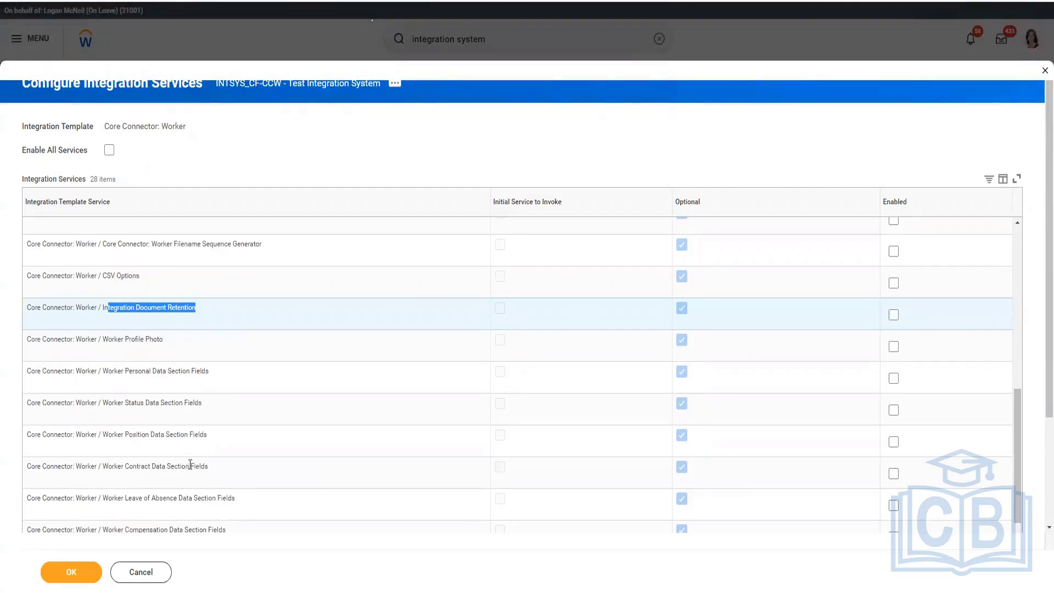
pyautogui.scroll(-3, 187, 496)
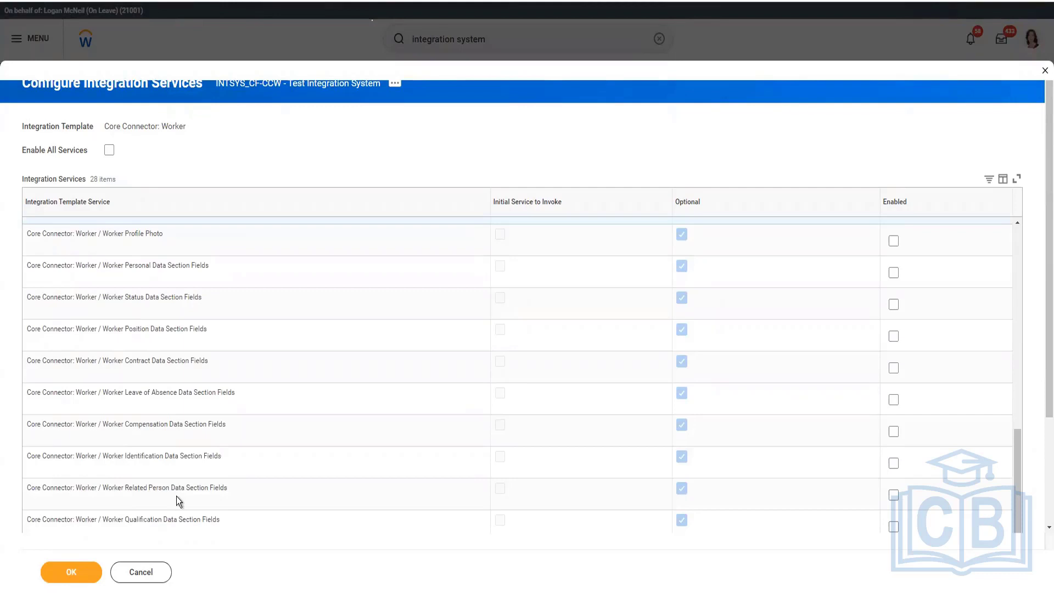
pyautogui.moveTo(236, 490); pyautogui.dragTo(114, 485)
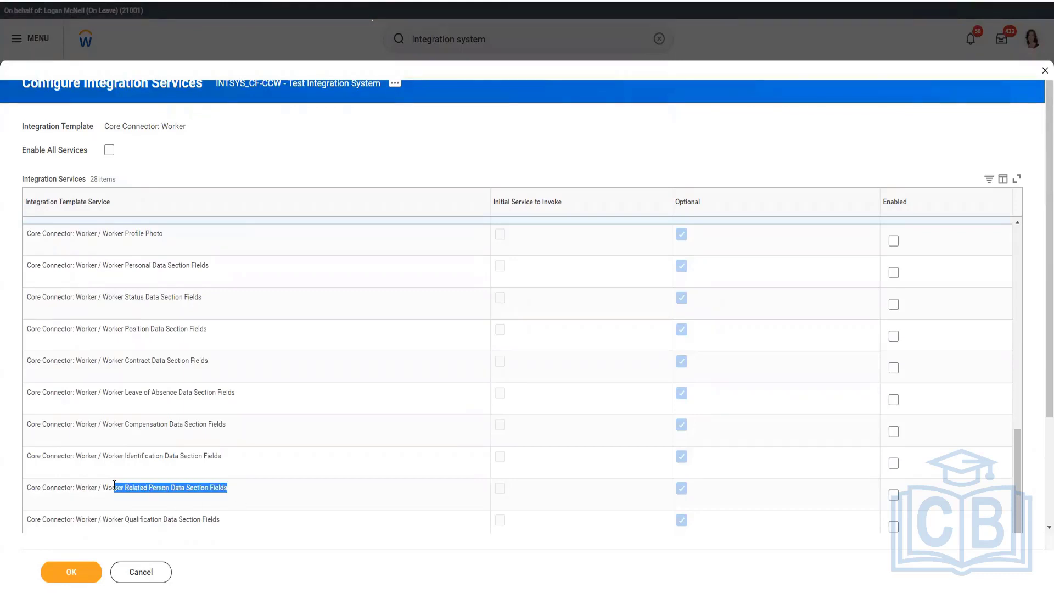
pyautogui.scroll(-3, 203, 432)
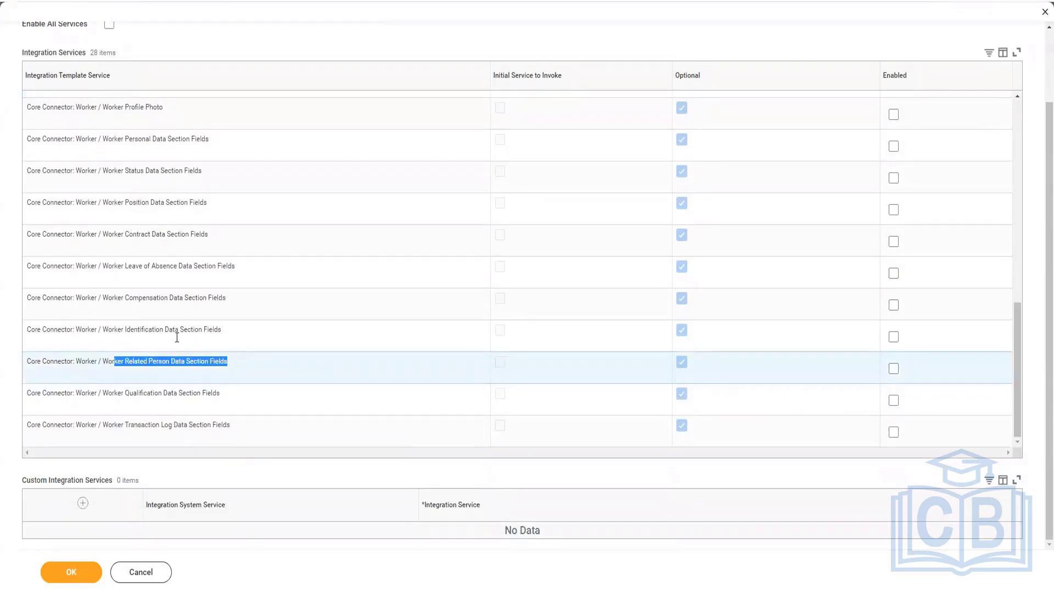
# Step: Enable the Worker Status Data Section Fields, Integration Document Retention and Worker Data Initialization Service services
pyautogui.scroll(1, 798, 280)
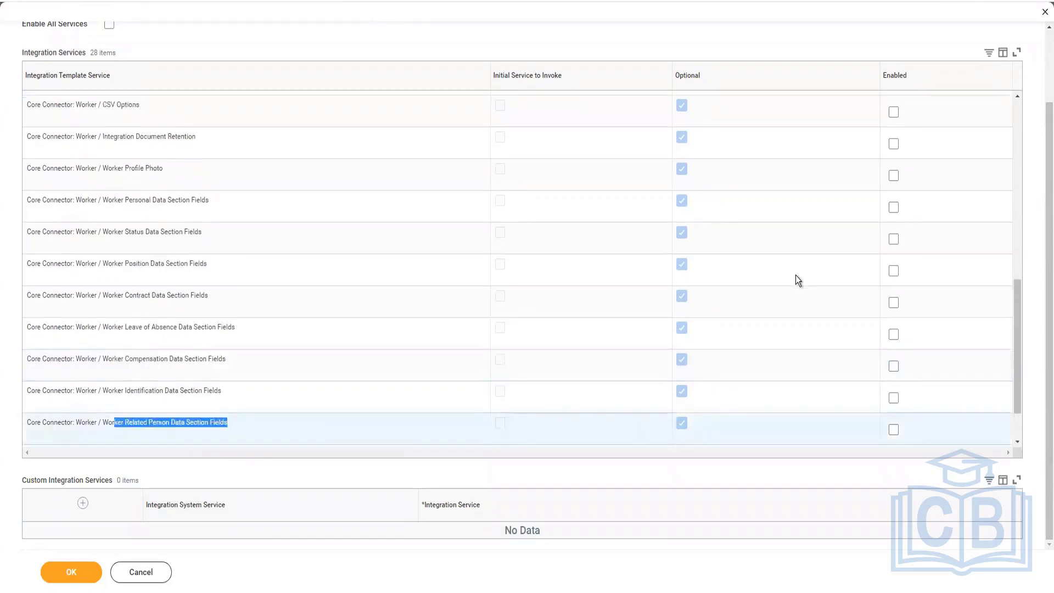
pyautogui.click(893, 239)
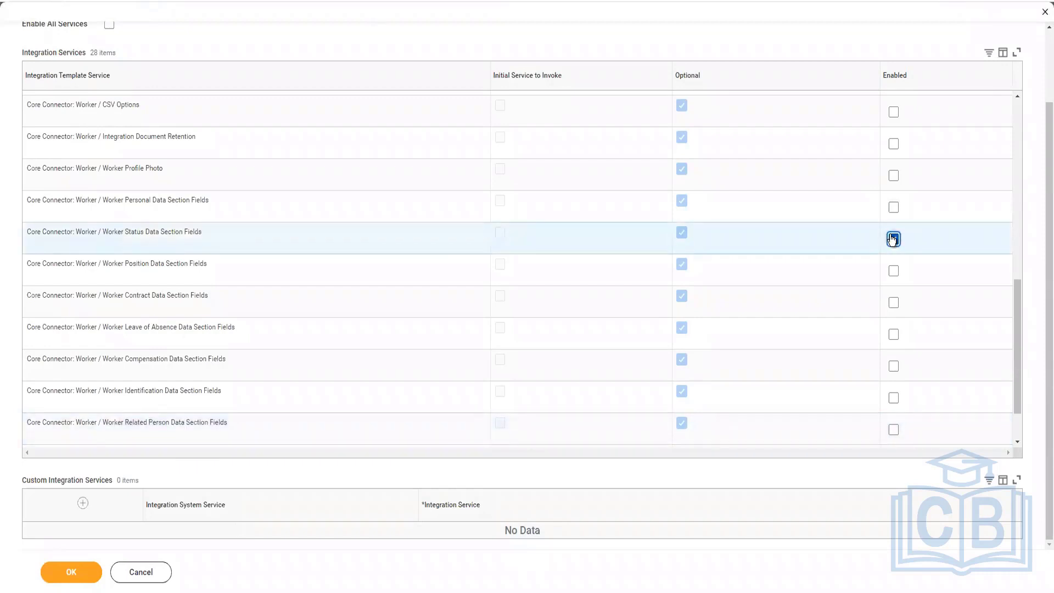
pyautogui.click(894, 145)
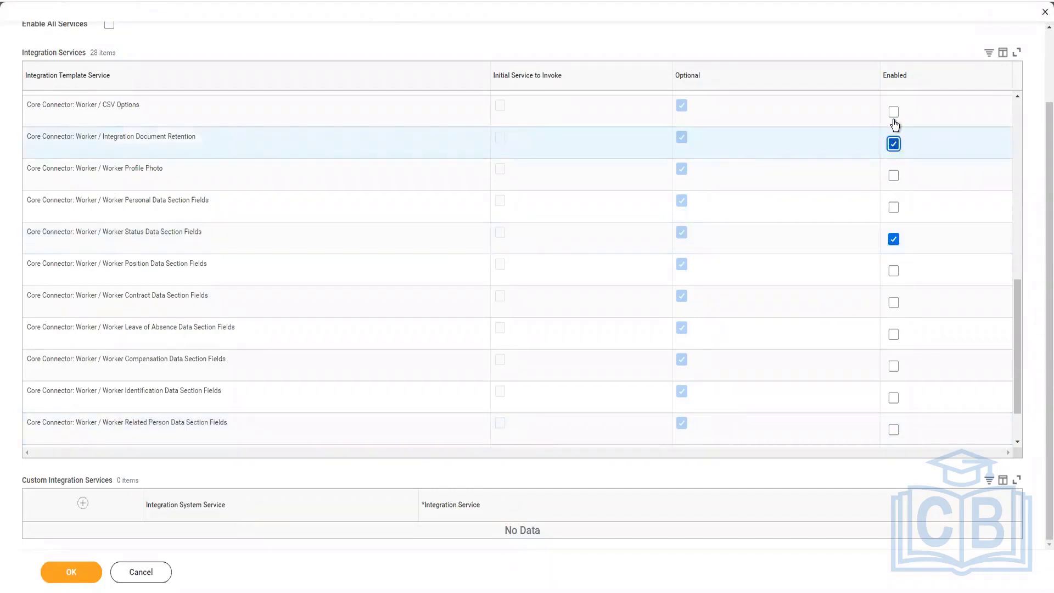
pyautogui.scroll(3, 911, 218)
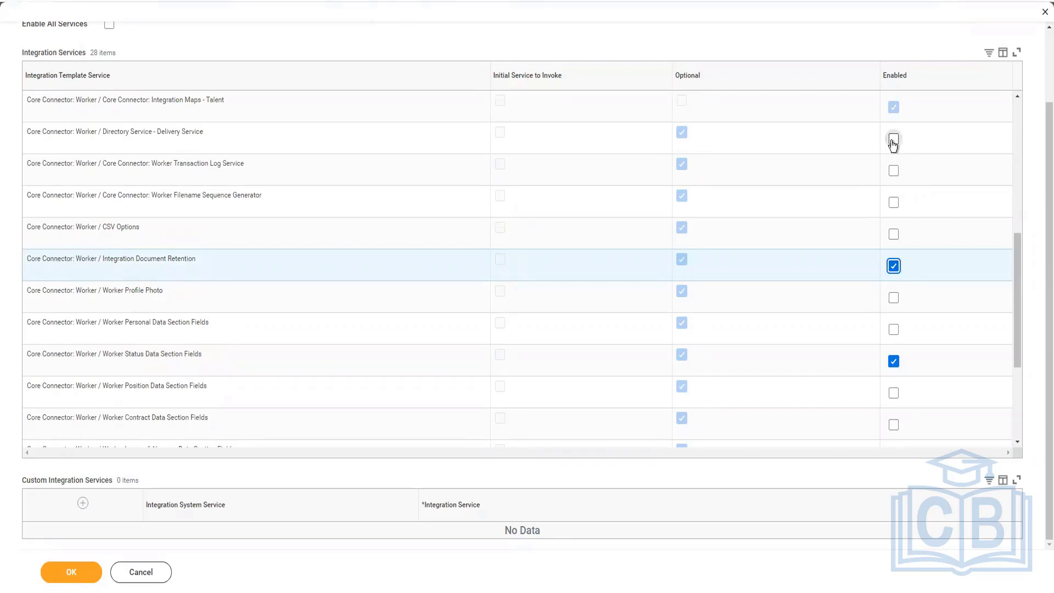
pyautogui.scroll(6, 893, 145)
pyautogui.scroll(2, 909, 274)
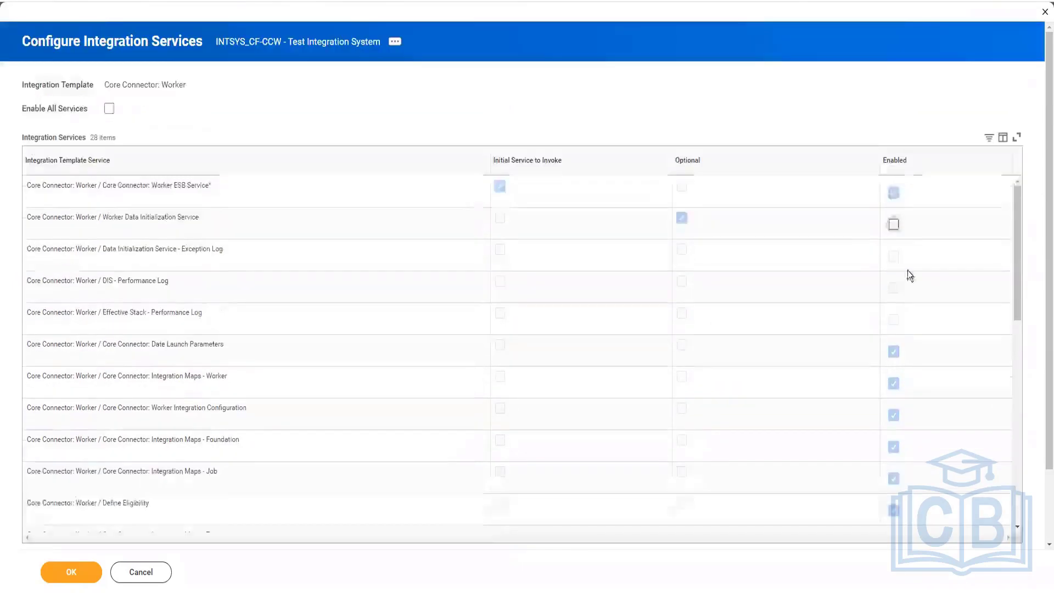
pyautogui.click(894, 224)
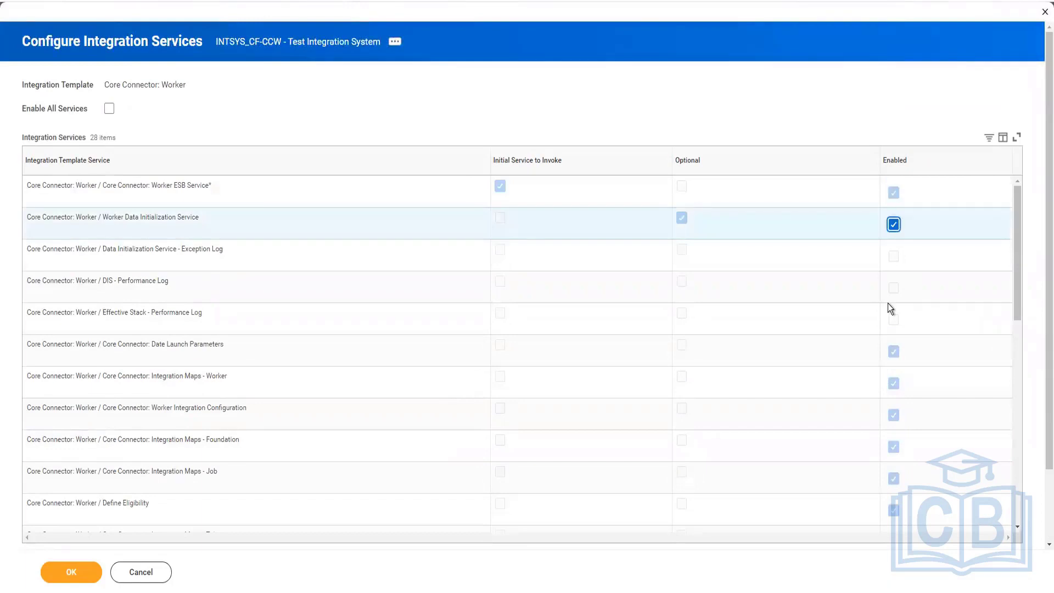
# Step: Enable the Worker Position and Worker Compensation Data Section Fields services and submit the integration service configuration
pyautogui.scroll(-8, 890, 309)
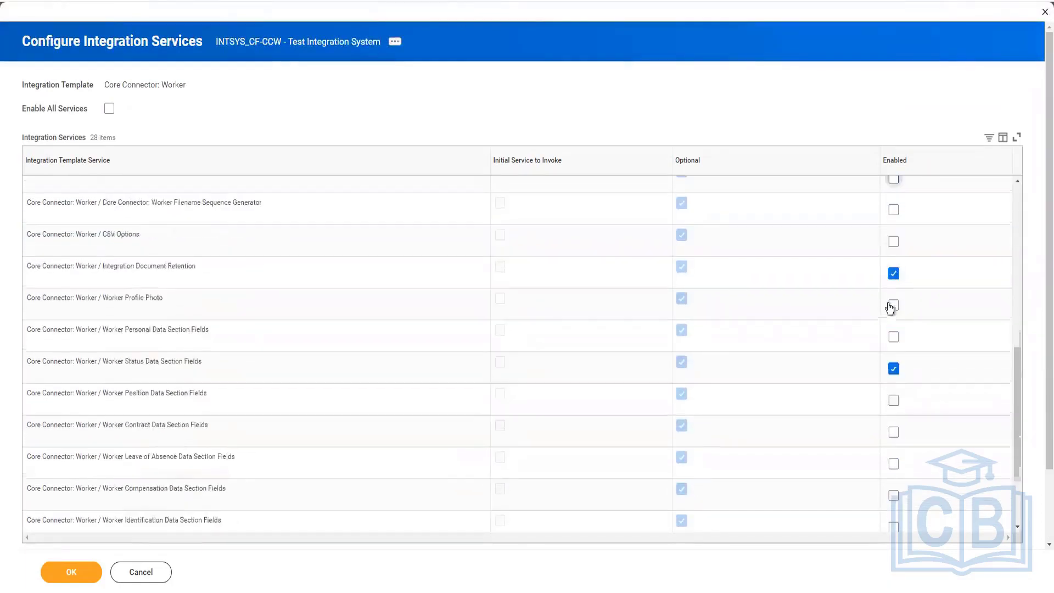
pyautogui.click(895, 401)
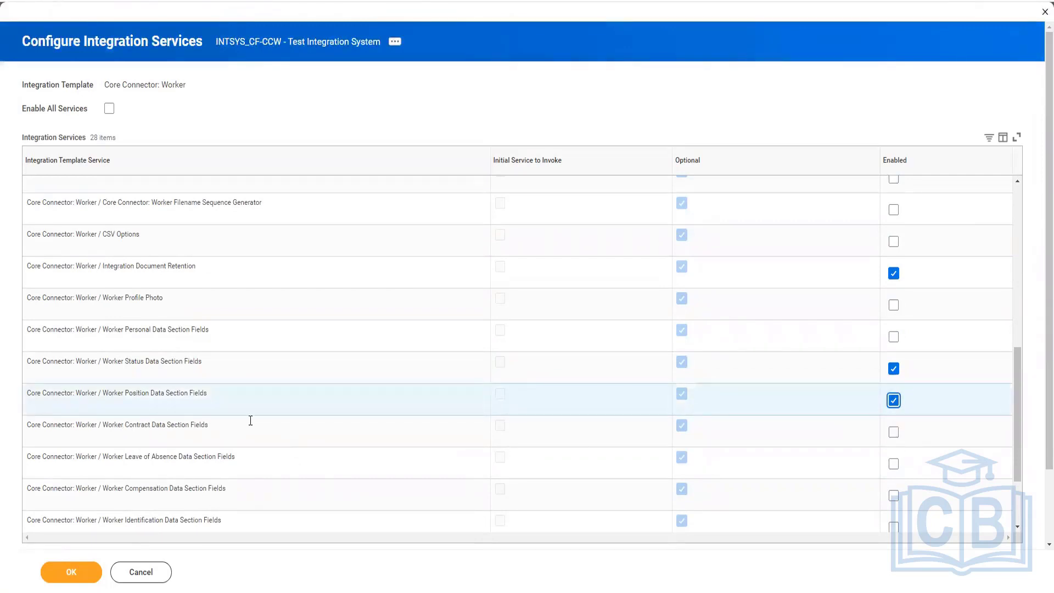
pyautogui.click(896, 497)
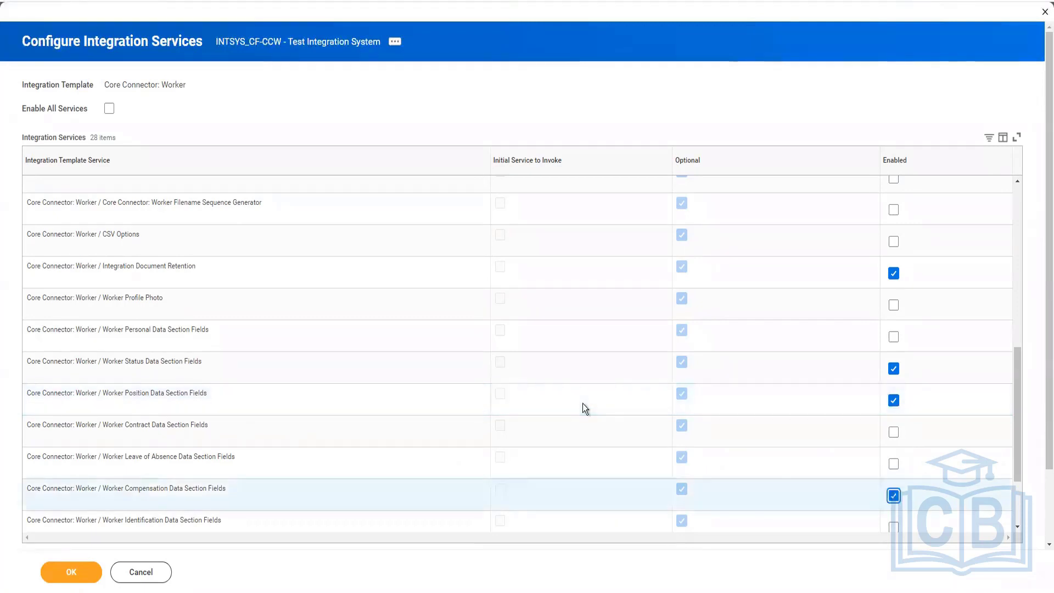
pyautogui.scroll(-3, 582, 403)
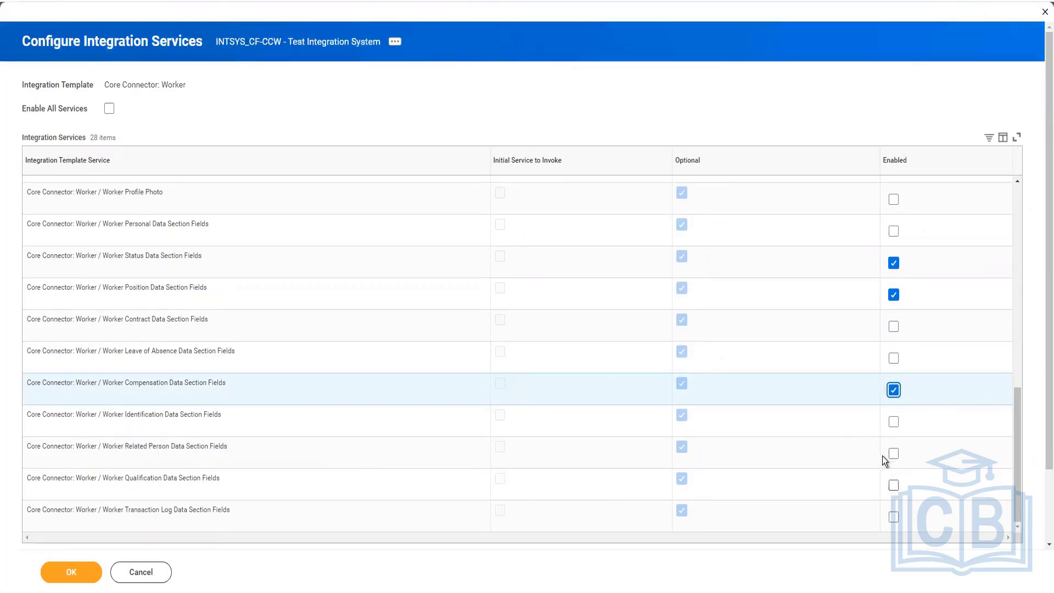
pyautogui.scroll(-2, 885, 460)
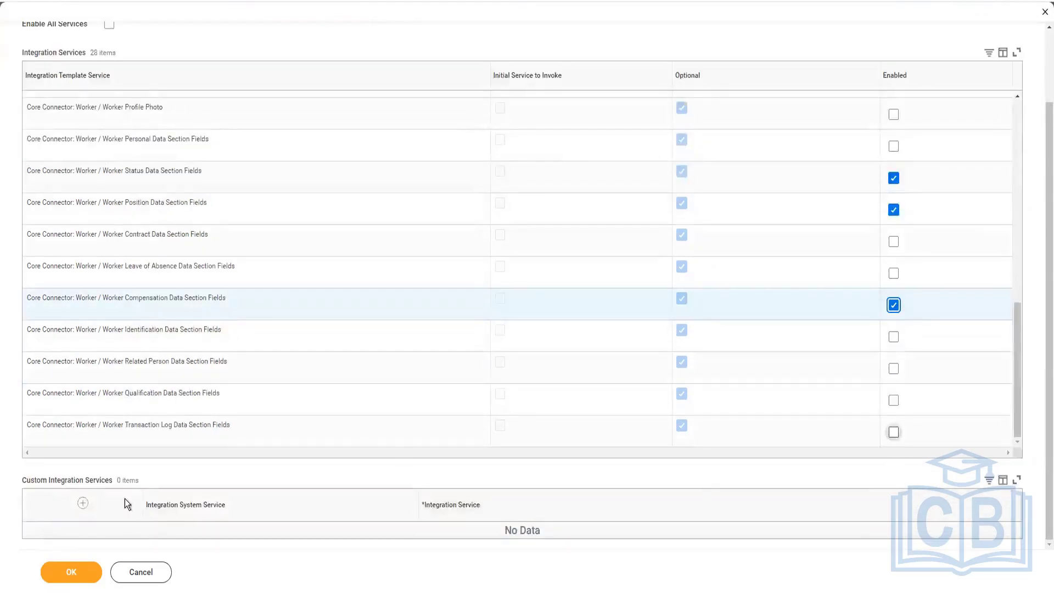
pyautogui.click(75, 573)
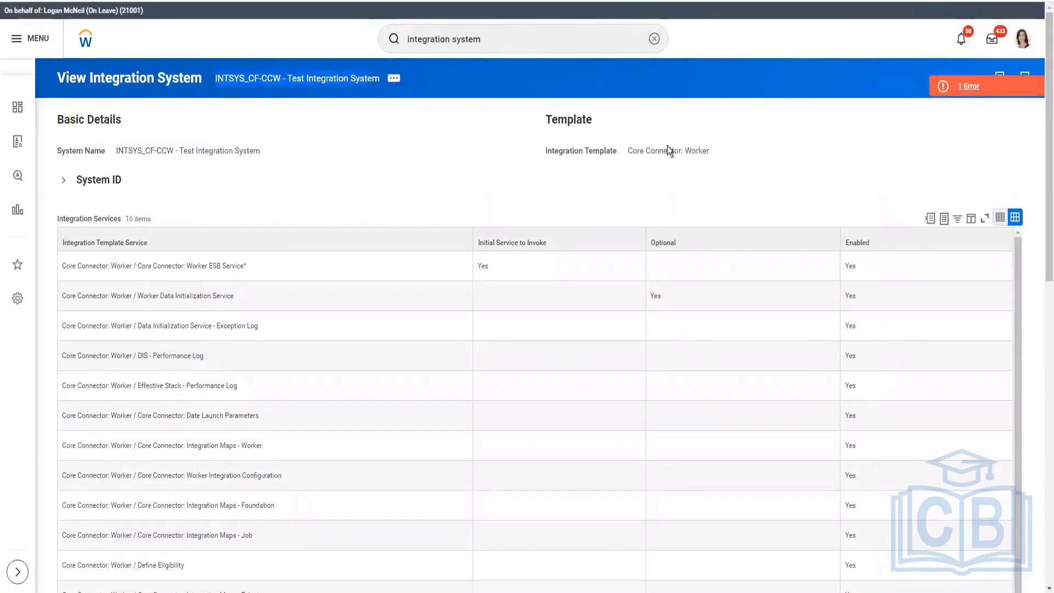
# Step: Review the new integration system's template actions, enabled services, integration maps and security segments
pyautogui.moveTo(701, 151)
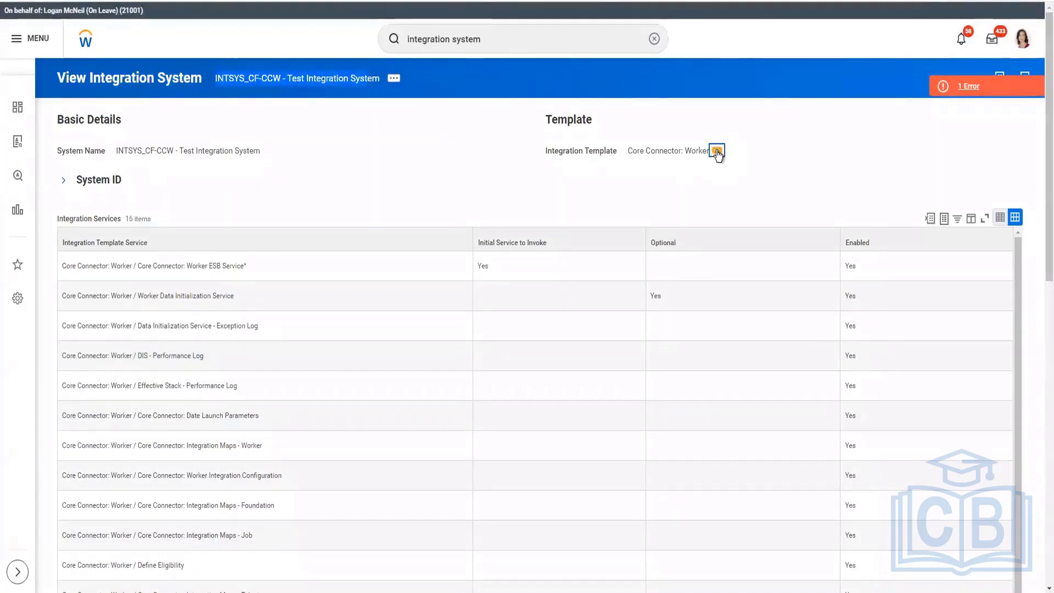
pyautogui.click(717, 152)
pyautogui.moveTo(639, 226)
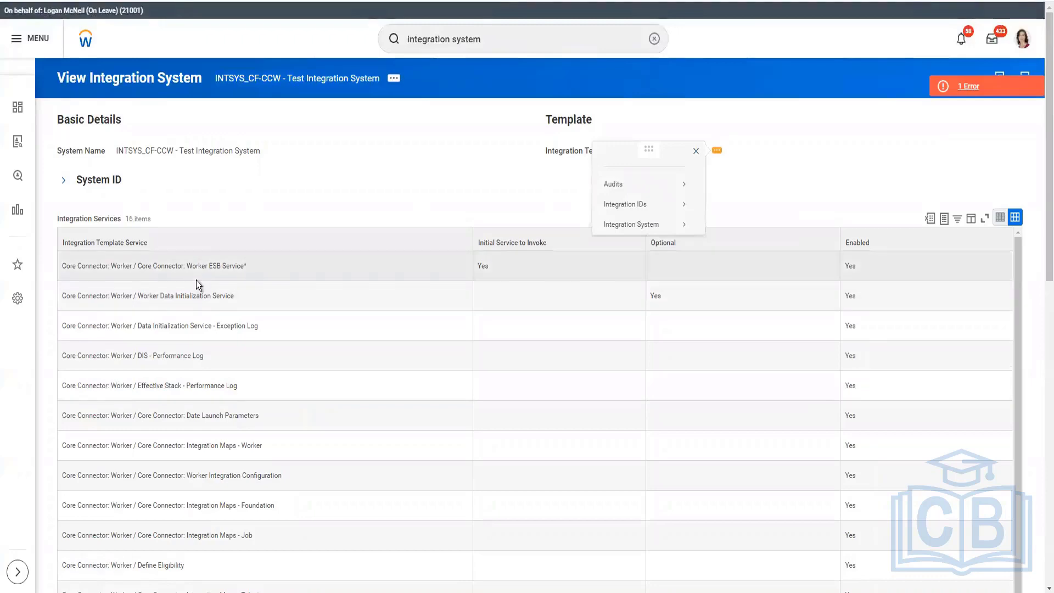
pyautogui.scroll(-2, 198, 285)
pyautogui.scroll(-5, 294, 175)
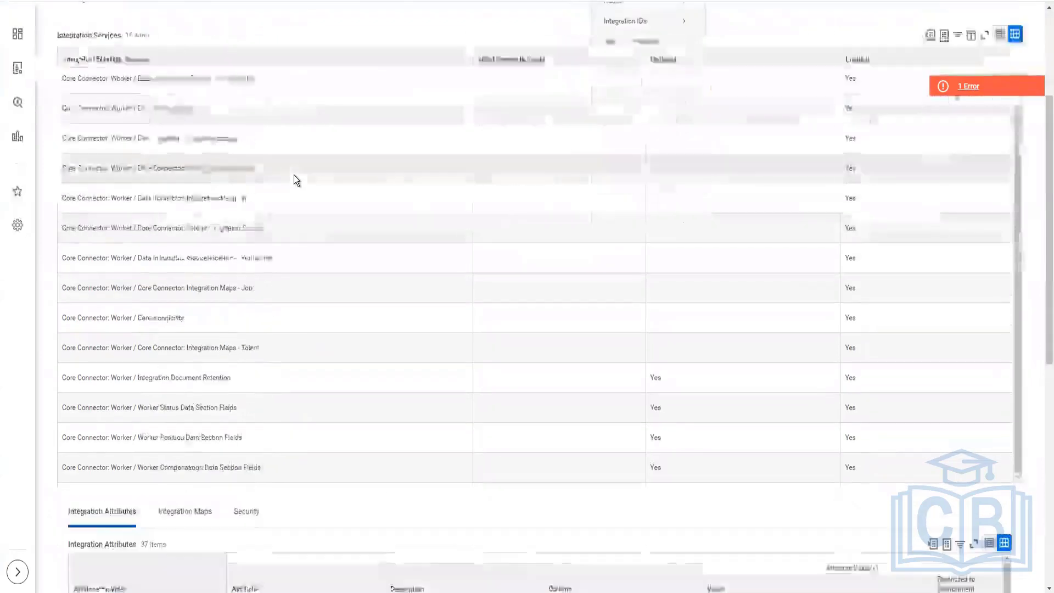
pyautogui.scroll(-2, 294, 174)
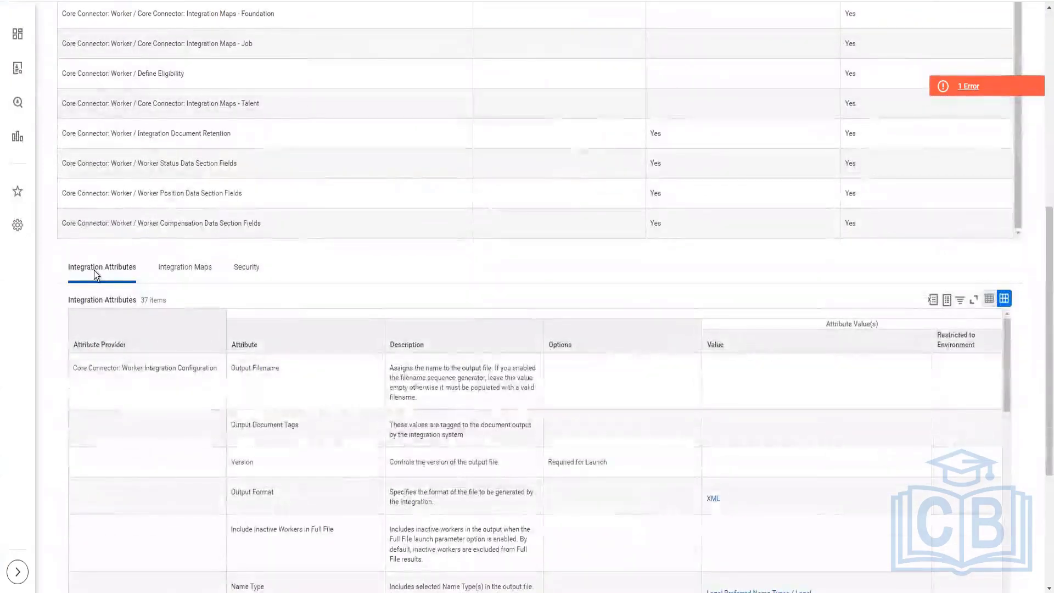
pyautogui.click(165, 273)
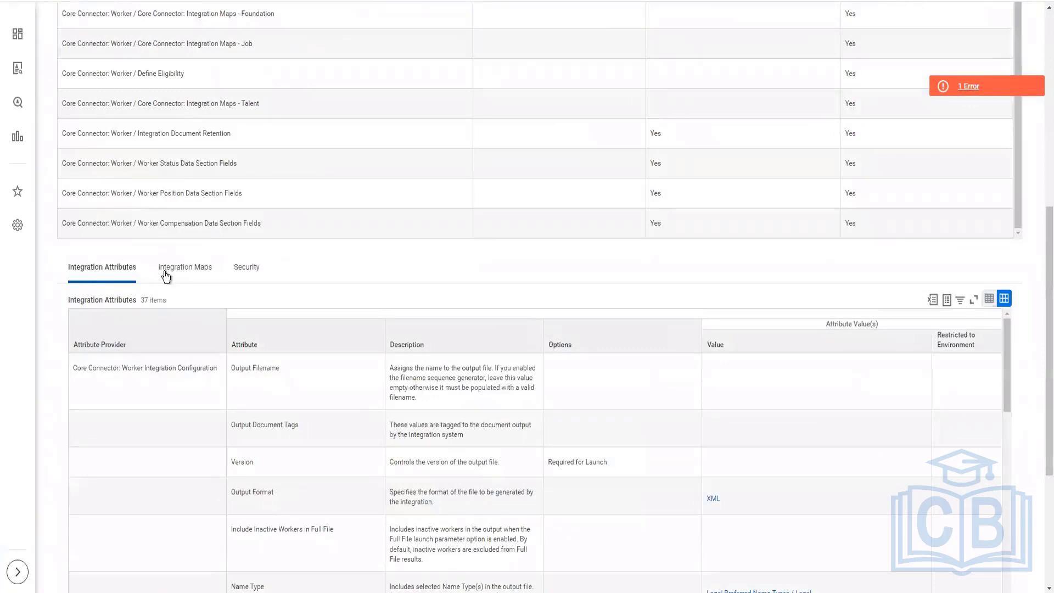
pyautogui.click(250, 271)
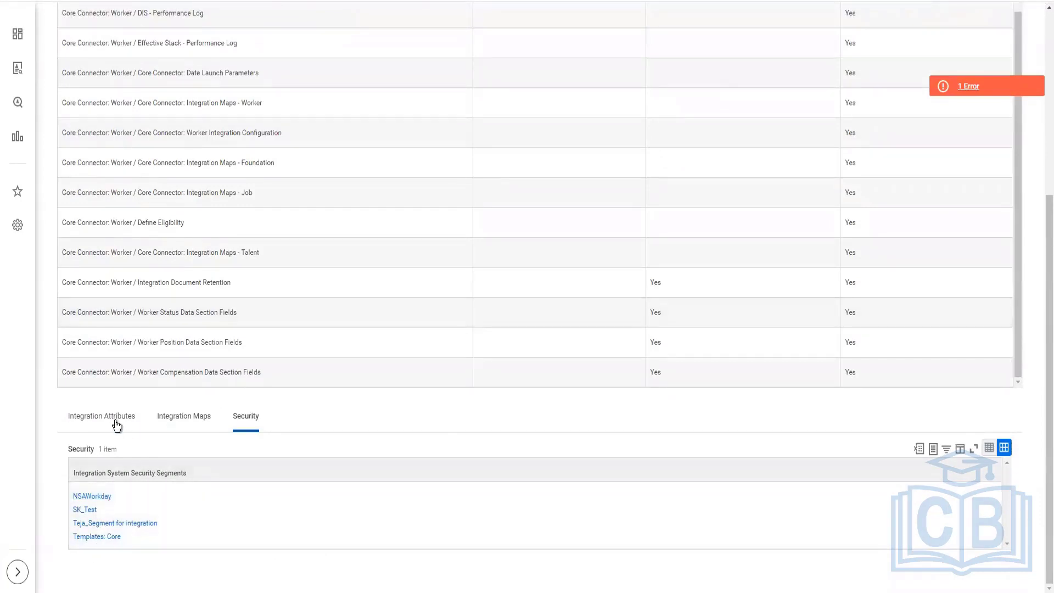
# Step: Review the integration system's attributes, from Output Filename and Version through the address, phone and email settings to Required Field Validation
pyautogui.click(117, 424)
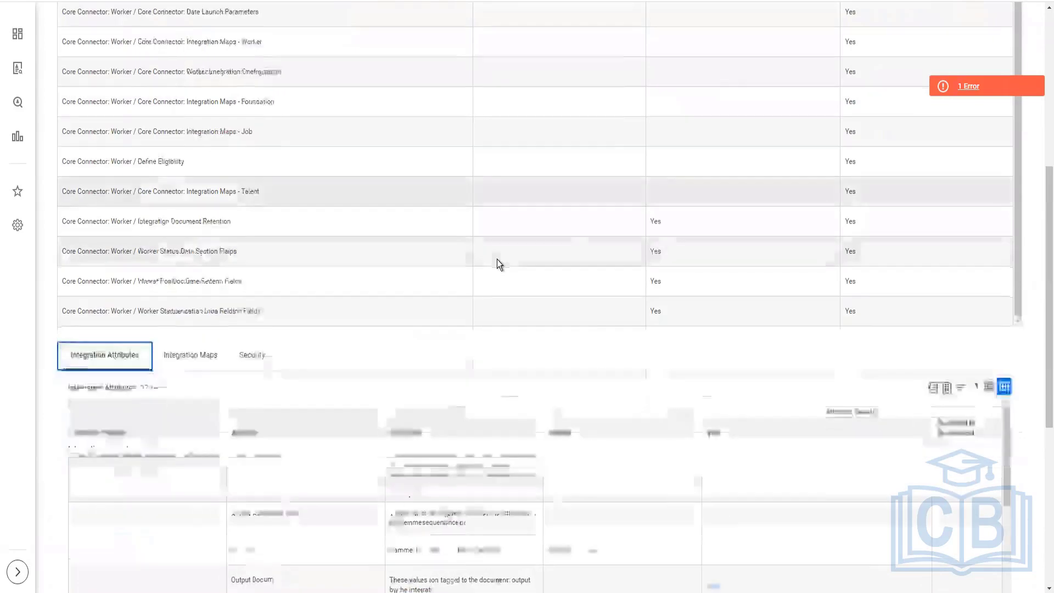
pyautogui.scroll(-4, 496, 259)
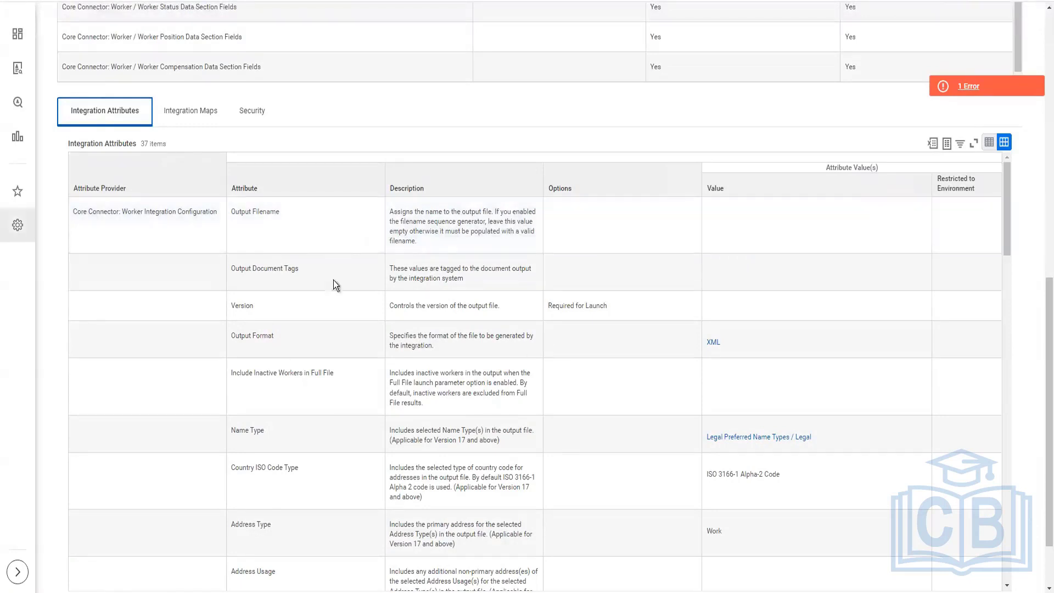
pyautogui.moveTo(303, 274)
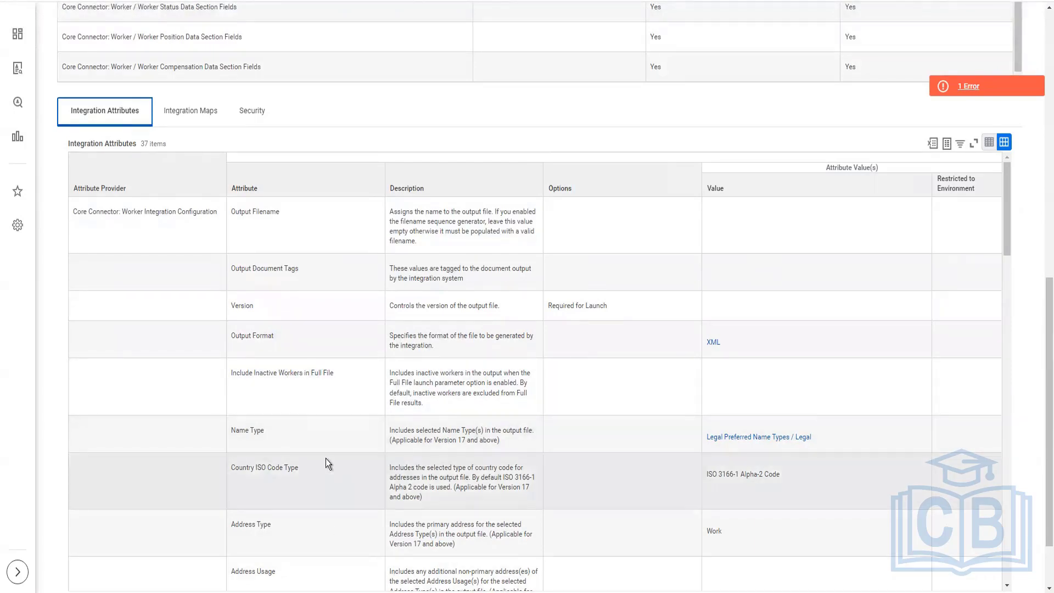
pyautogui.scroll(-2, 326, 459)
pyautogui.scroll(-2, 325, 459)
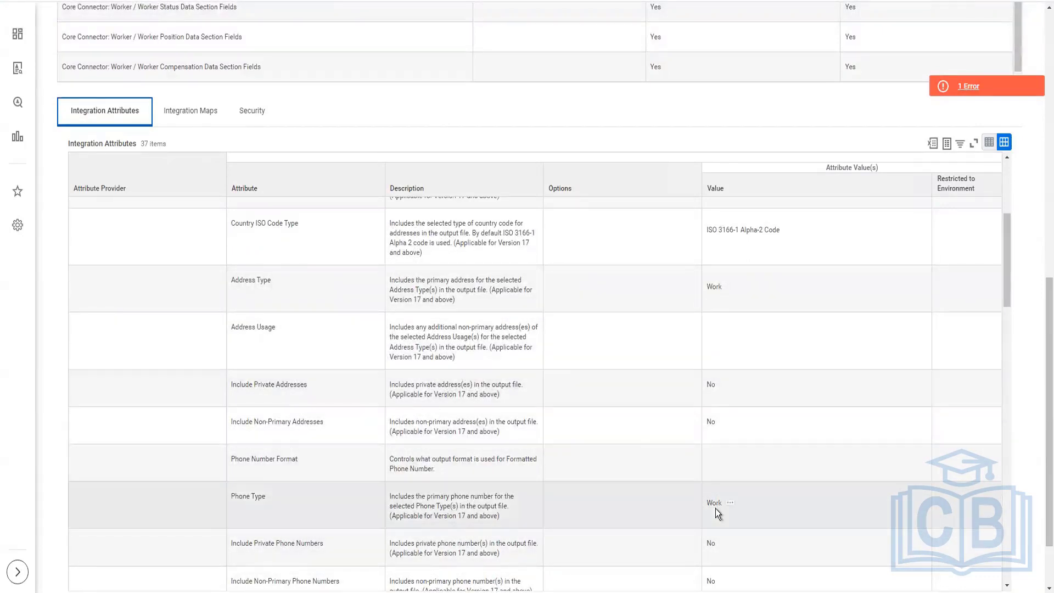
pyautogui.scroll(-7, 717, 509)
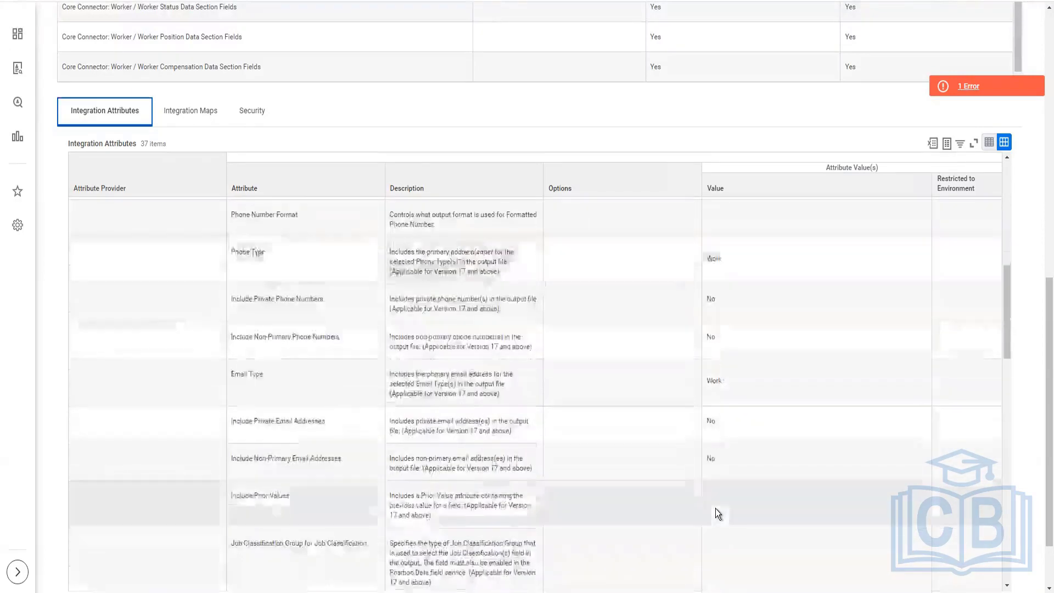
pyautogui.scroll(-10, 716, 509)
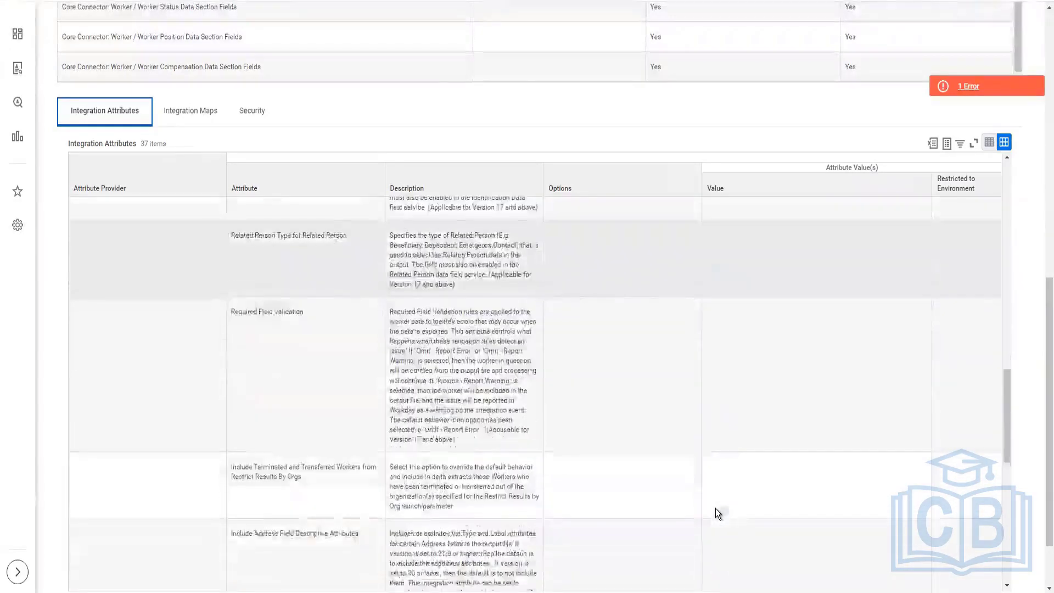
# Step: Open the integration attributes configuration for the INTSYS_CF-CCW - Test Integration System
pyautogui.scroll(12, 523, 157)
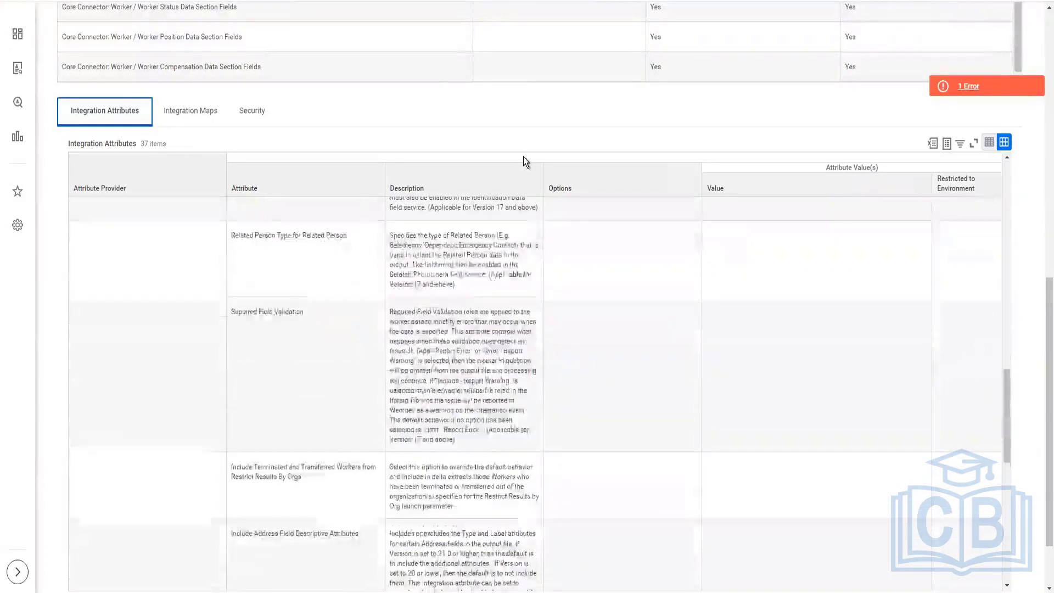
pyautogui.scroll(8, 523, 157)
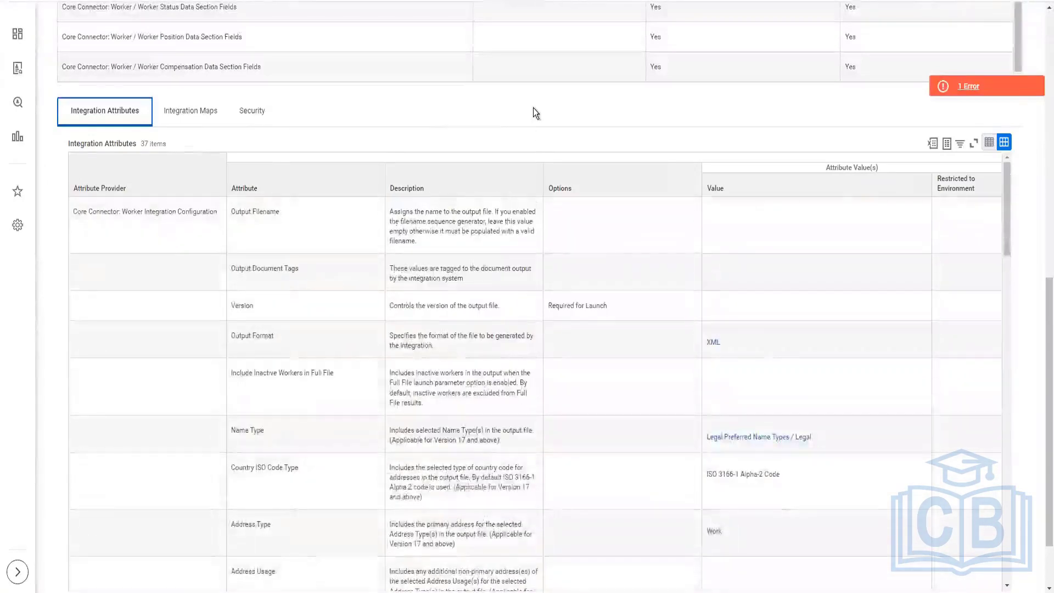
pyautogui.scroll(6, 533, 108)
pyautogui.scroll(4, 497, 177)
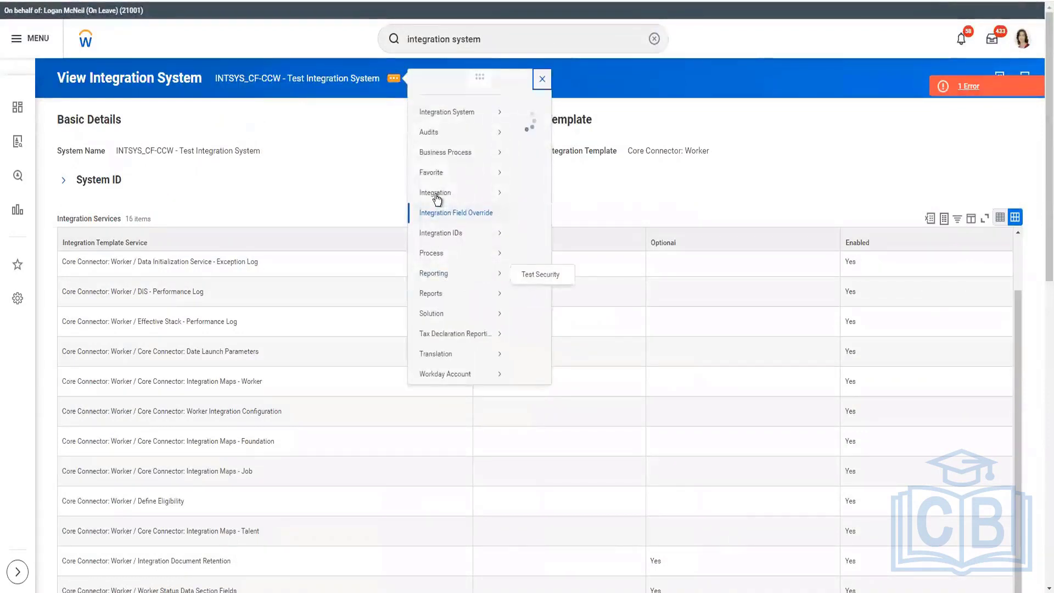
pyautogui.moveTo(436, 214)
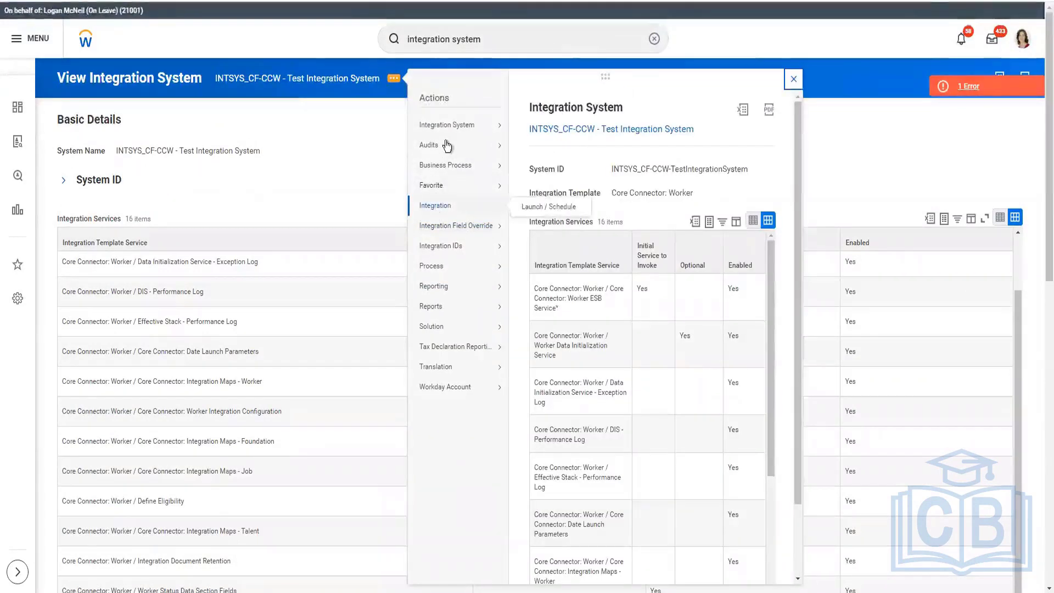
pyautogui.moveTo(444, 127)
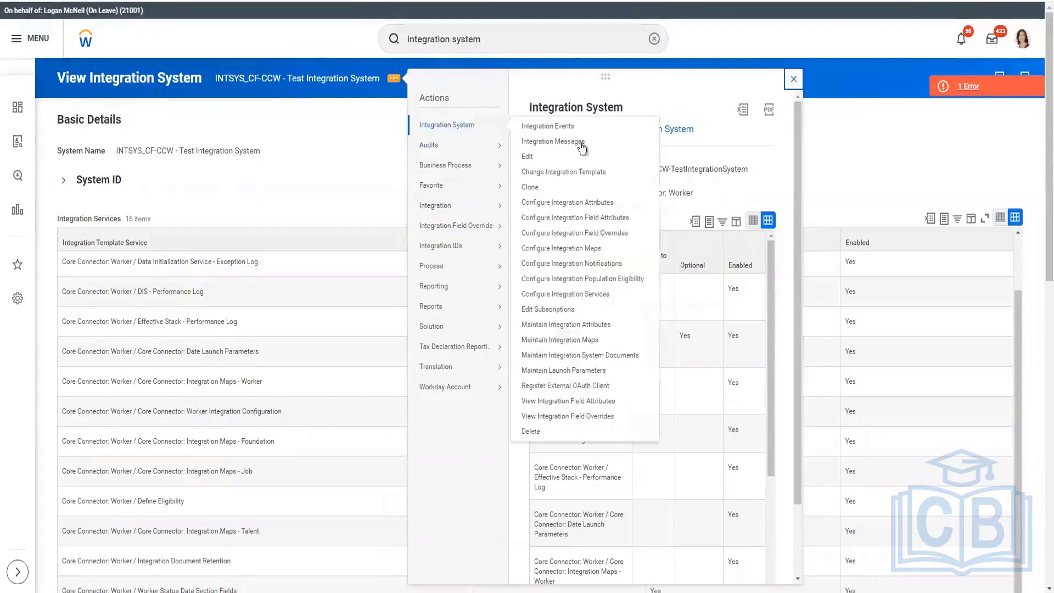
pyautogui.click(608, 204)
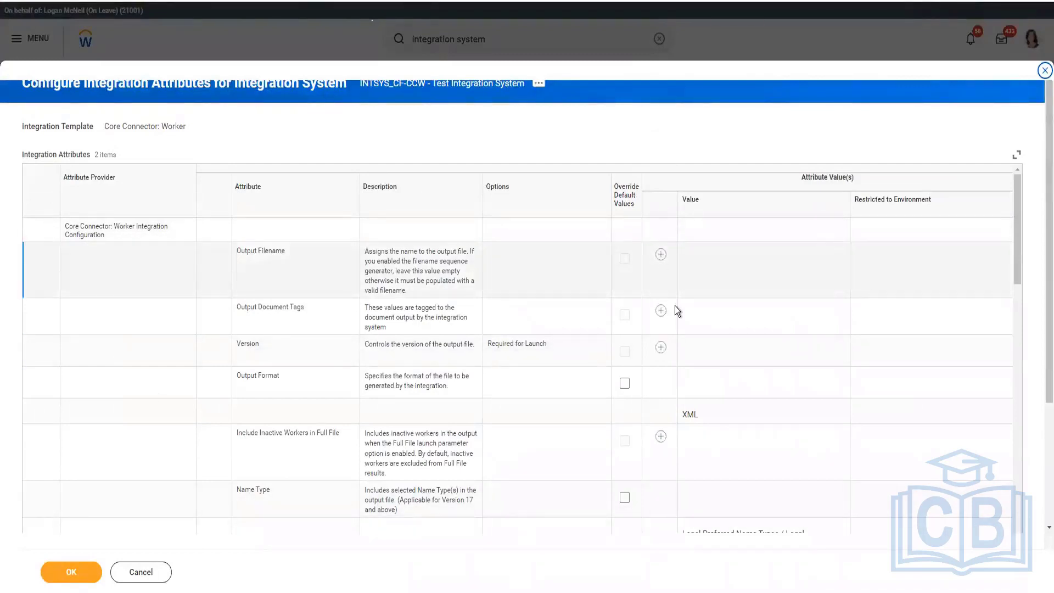
# Step: Add a value to the Output Filename attribute and set it to CF_CCW-Version24.xml
pyautogui.click(661, 255)
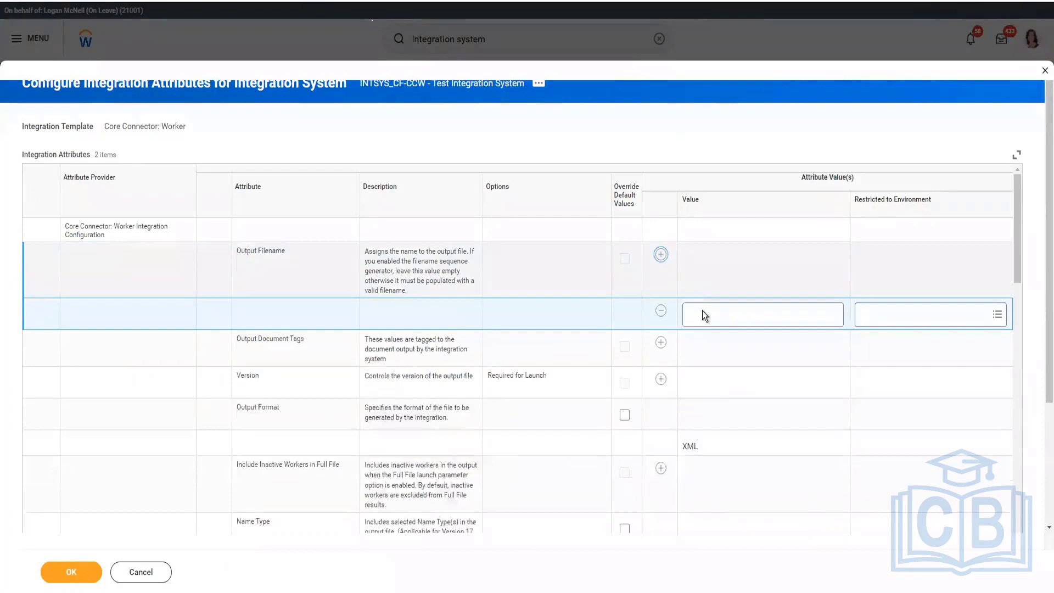
pyautogui.click(779, 314)
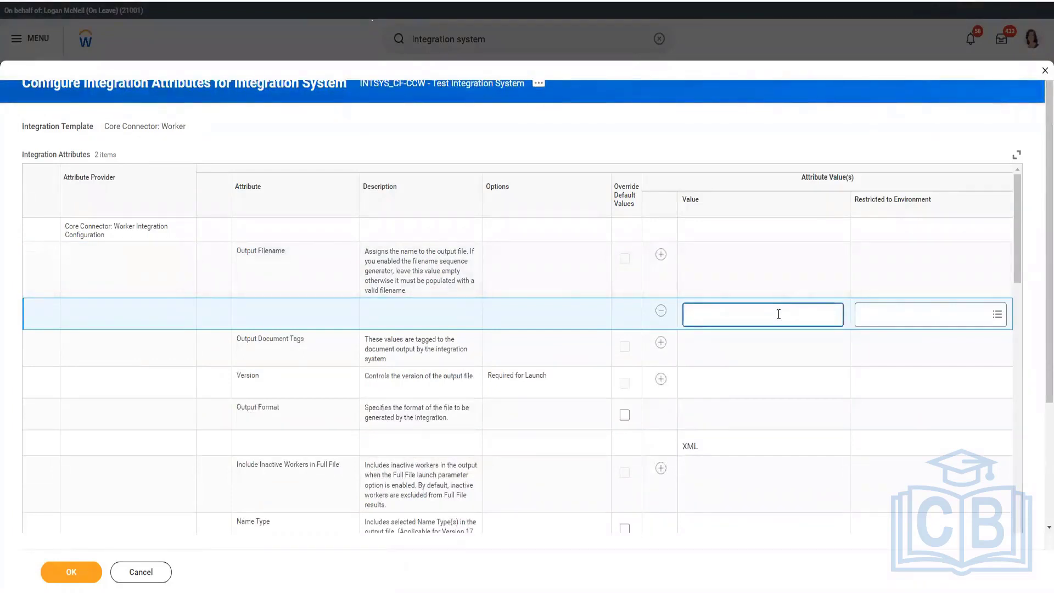
pyautogui.write('CF_CCW-Version24.xml')
# Step: Check which environments the Output Filename value can be restricted to, leaving the restriction empty
pyautogui.click(971, 325)
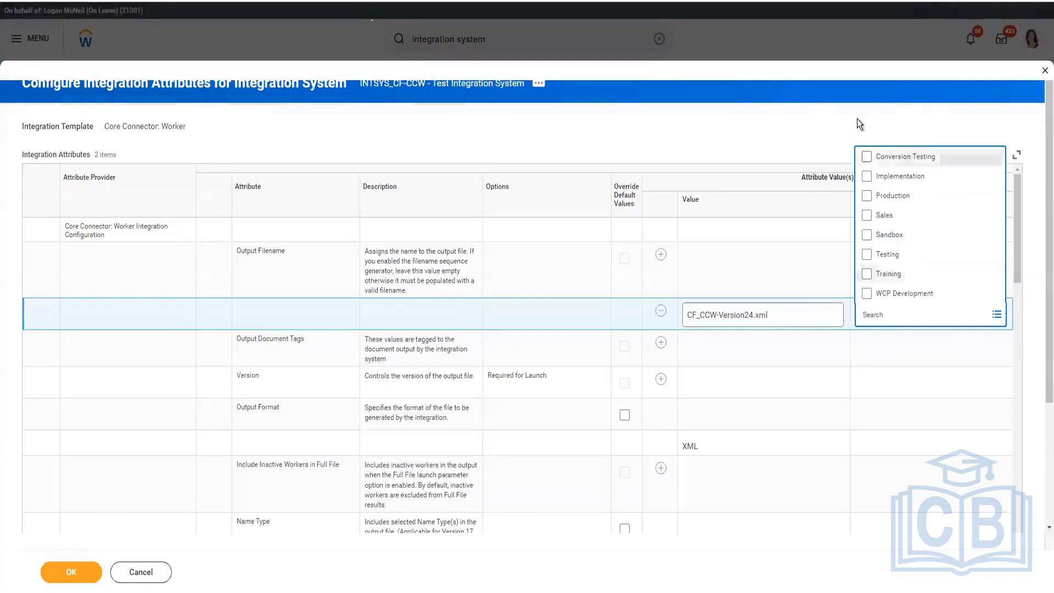
pyautogui.click(725, 314)
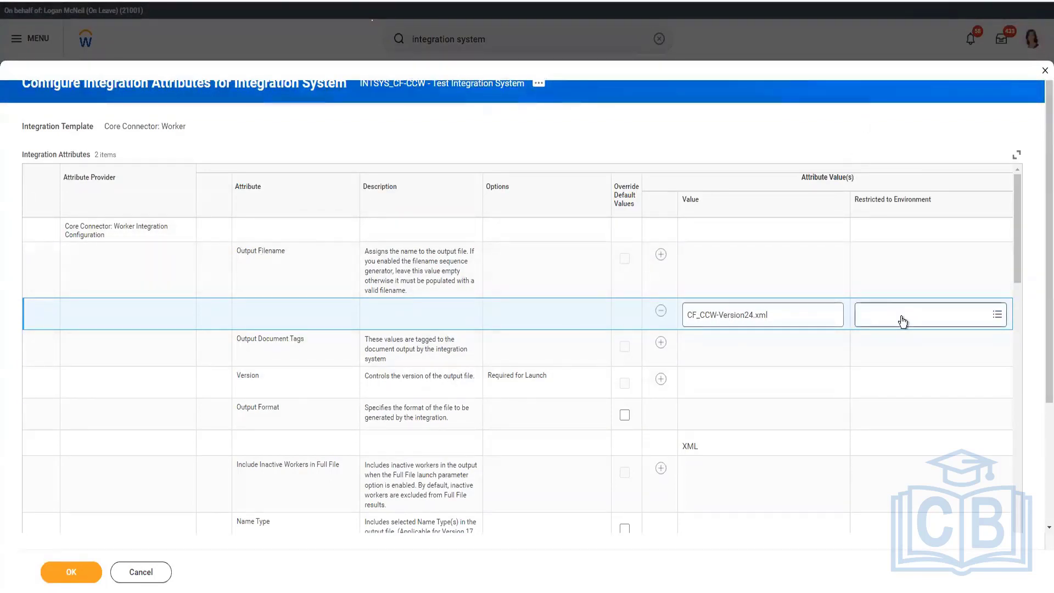
pyautogui.click(964, 316)
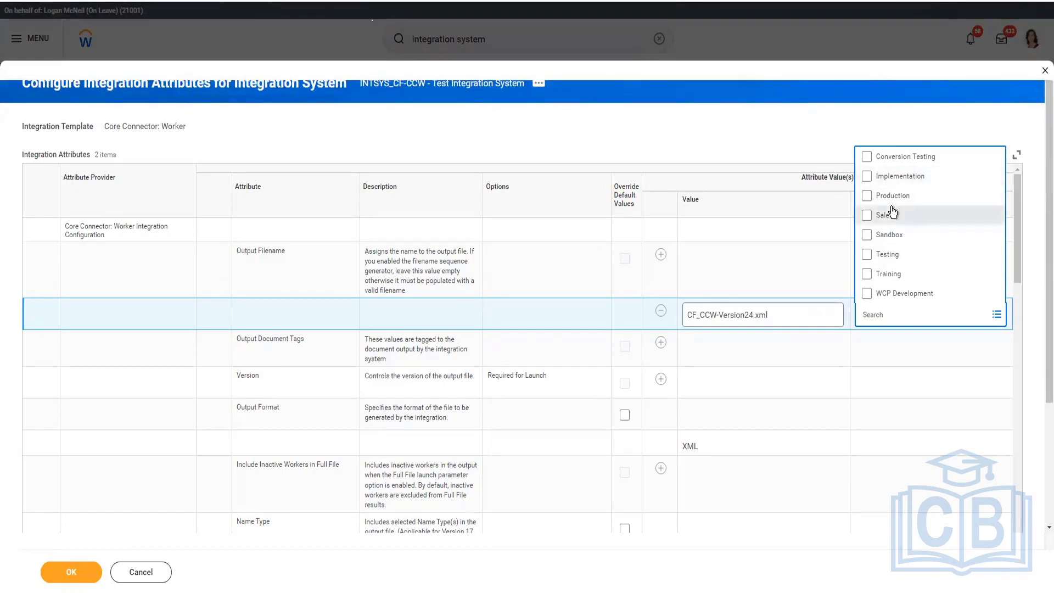
pyautogui.click(706, 133)
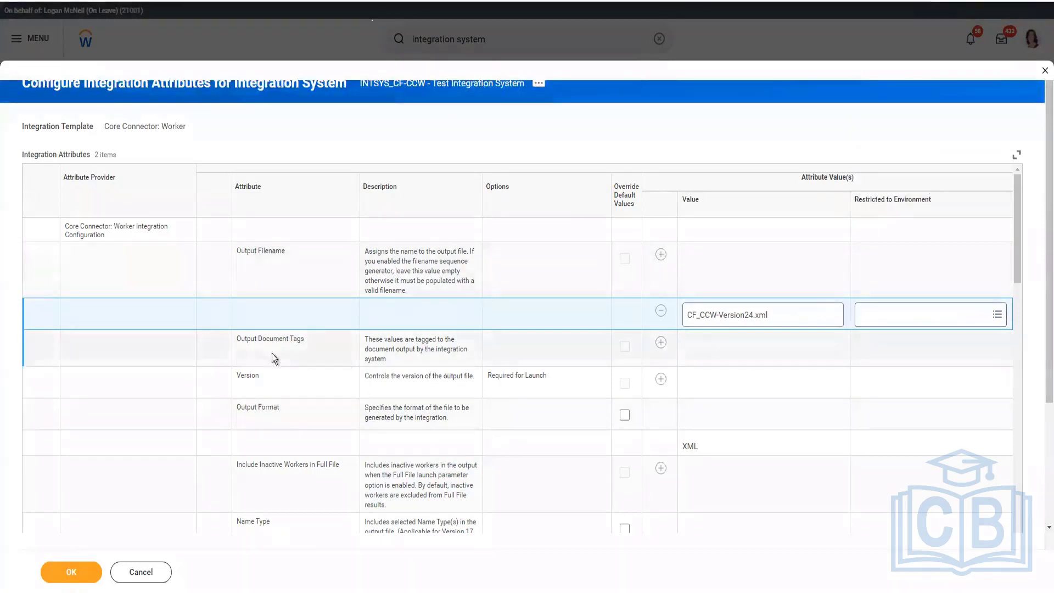
# Step: Create a document tag named CF_CCW_Tag1 as the value of the Output Document Tags attribute
pyautogui.click(662, 342)
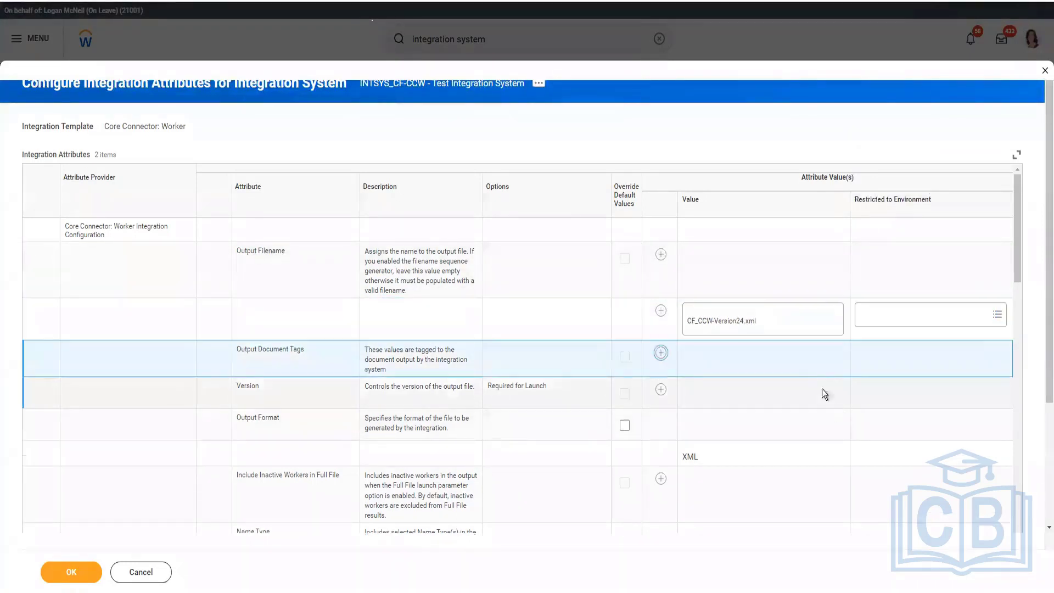
pyautogui.click(720, 394)
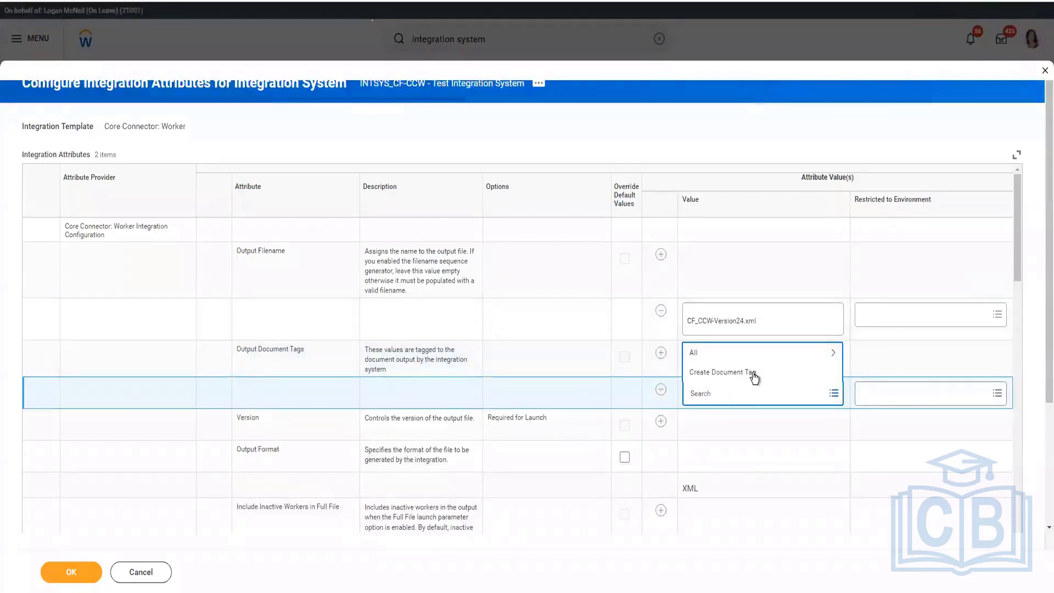
pyautogui.click(525, 385)
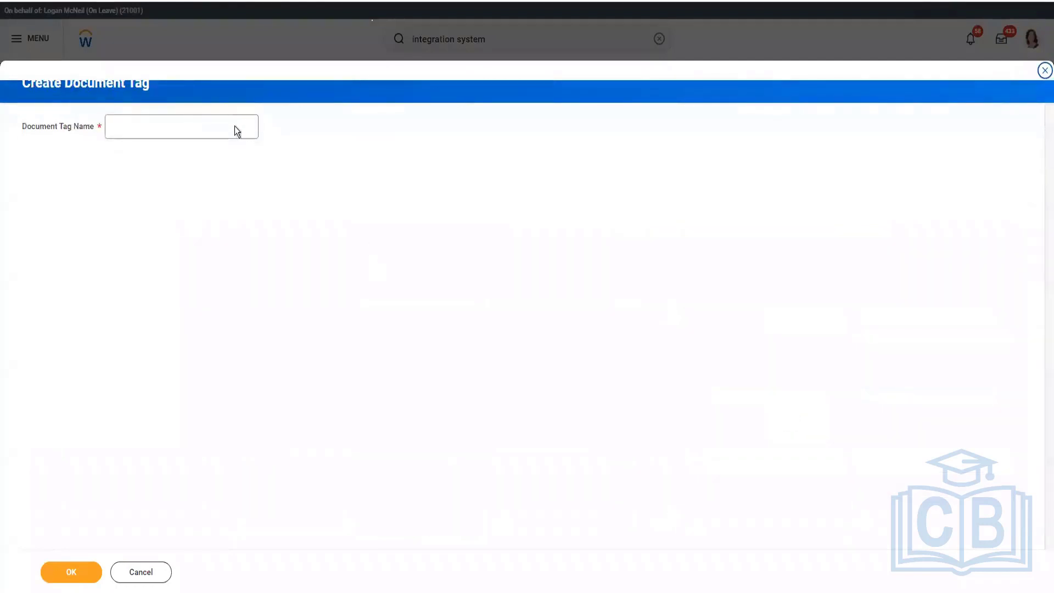
pyautogui.click(235, 127)
pyautogui.write('C')
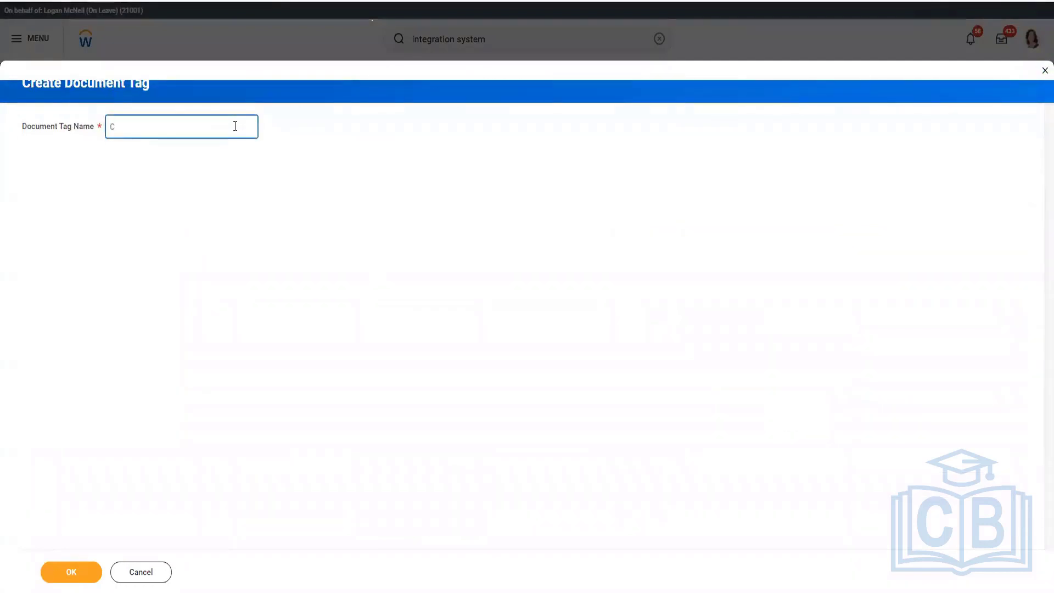
pyautogui.write('F_CCW_Tag1')
pyautogui.click(78, 576)
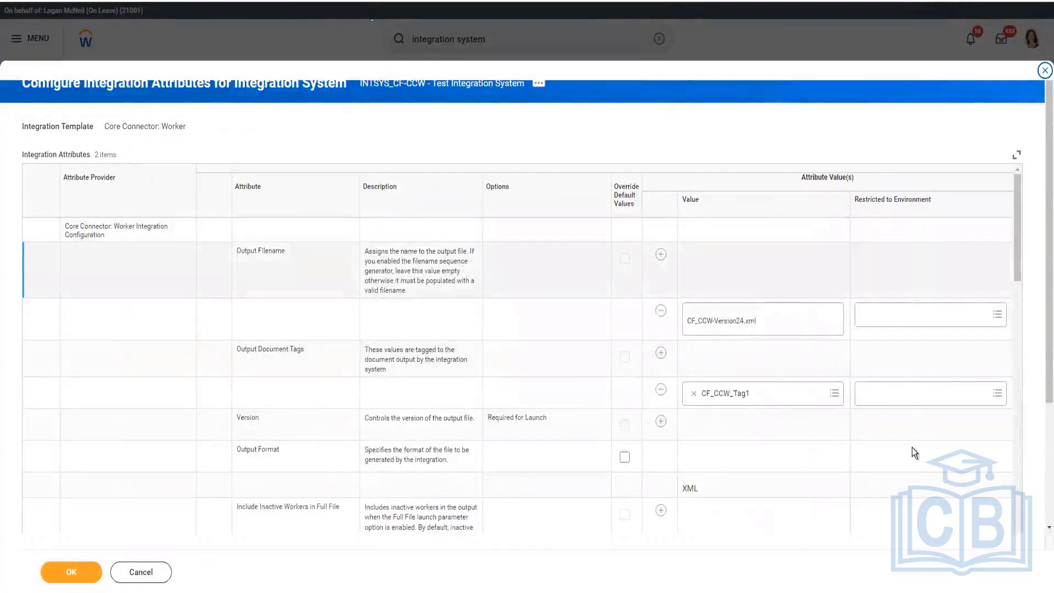
# Step: Add a value to the Version attribute and set it to 40.0
pyautogui.click(661, 421)
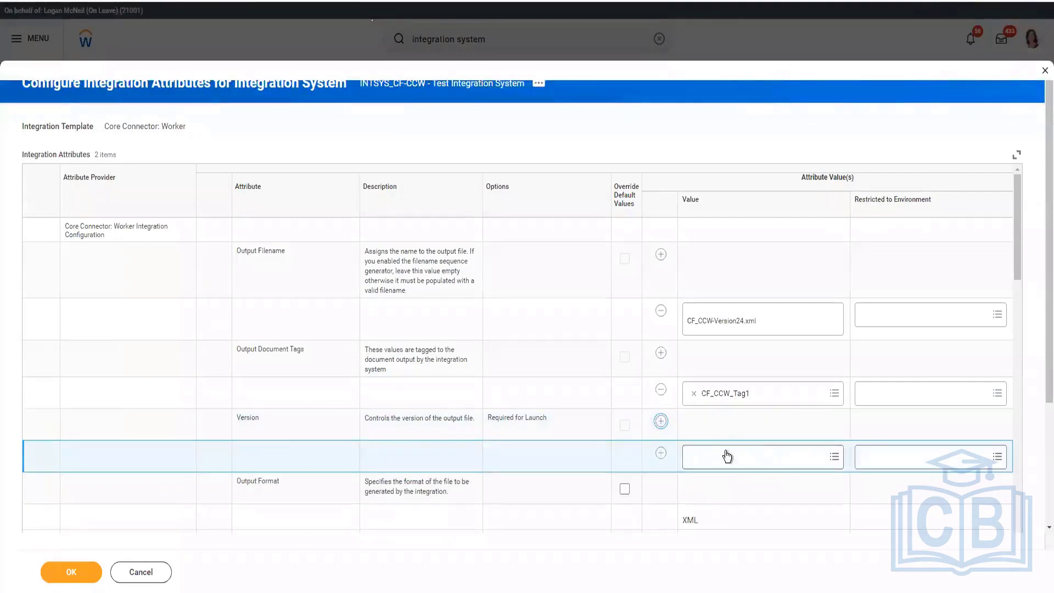
pyautogui.click(727, 456)
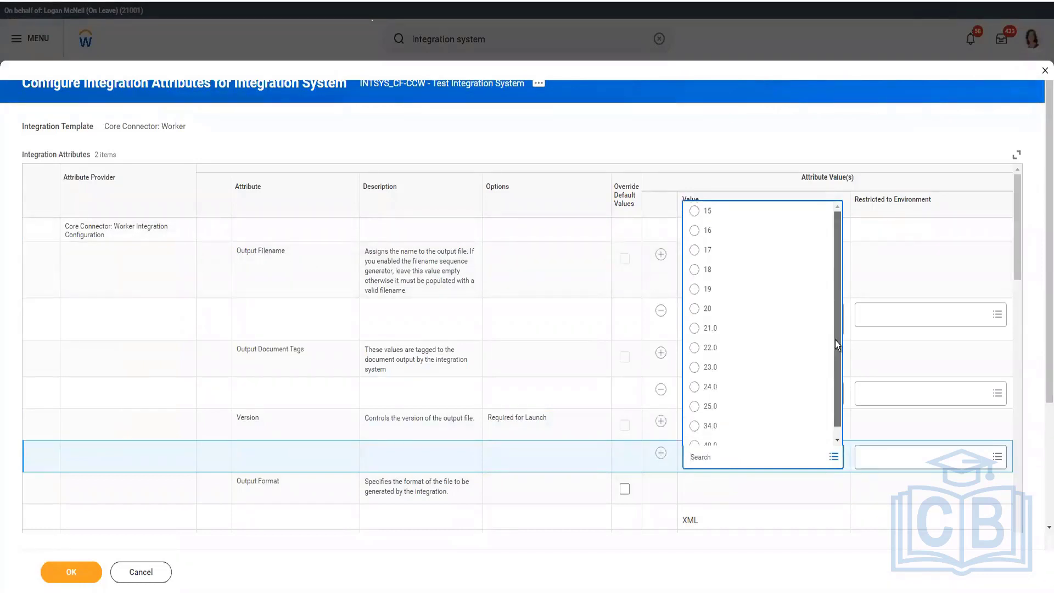
pyautogui.scroll(-1, 835, 344)
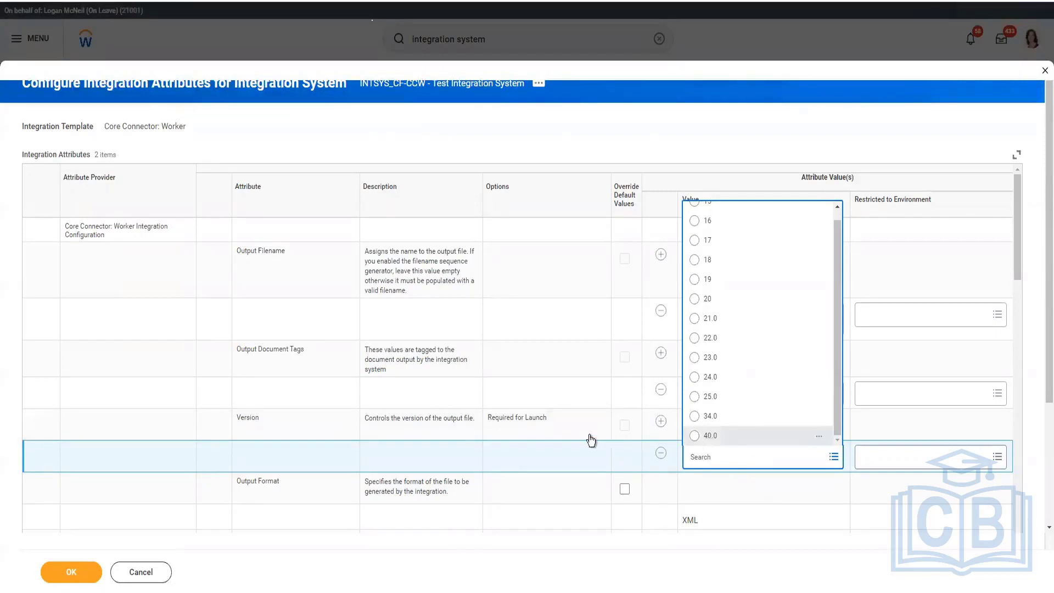
pyautogui.scroll(-1, 690, 398)
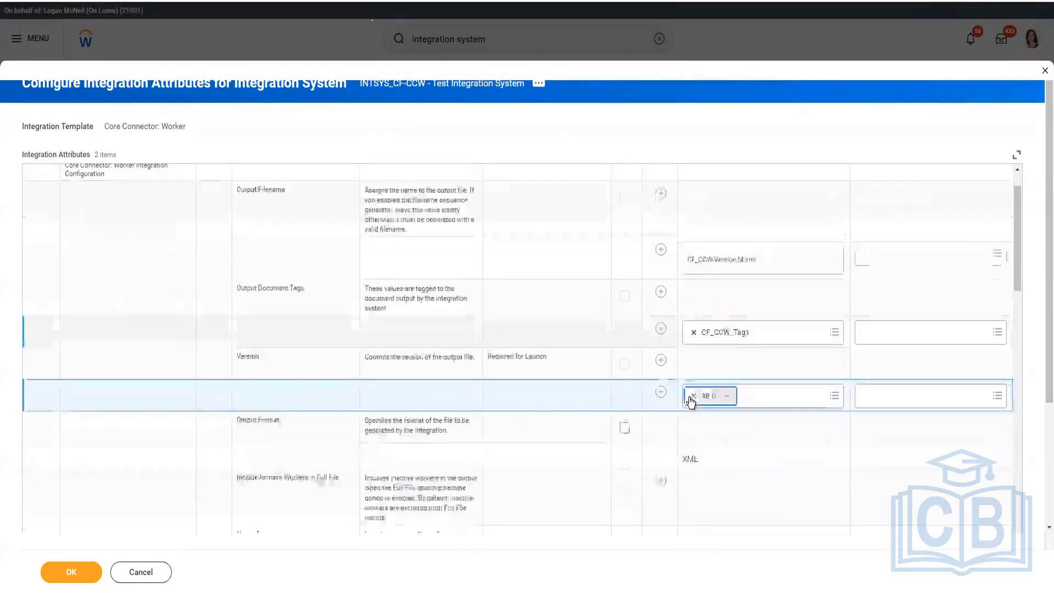
pyautogui.scroll(-1, 691, 402)
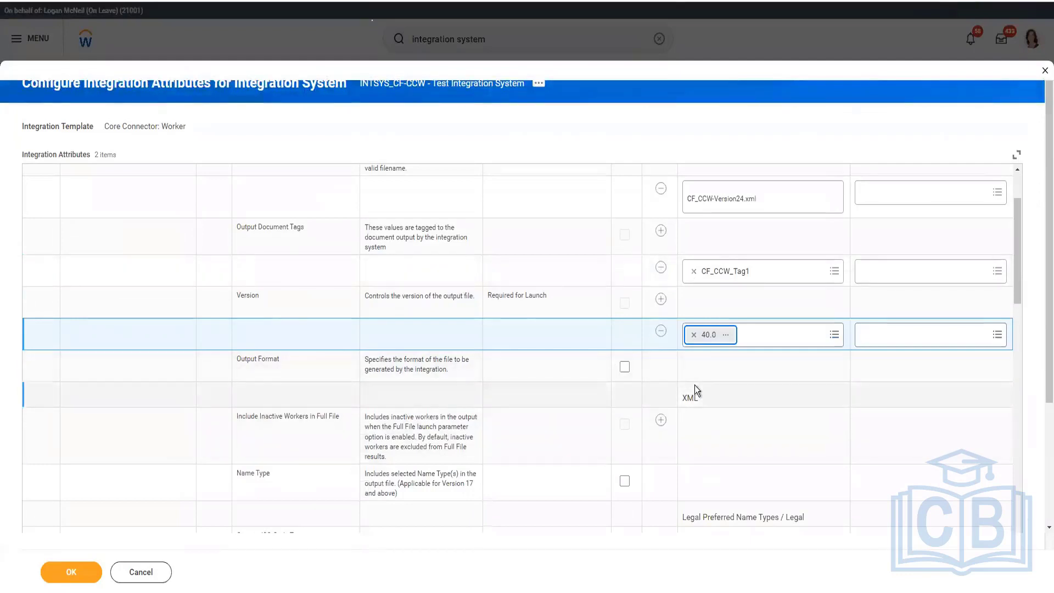
pyautogui.click(625, 366)
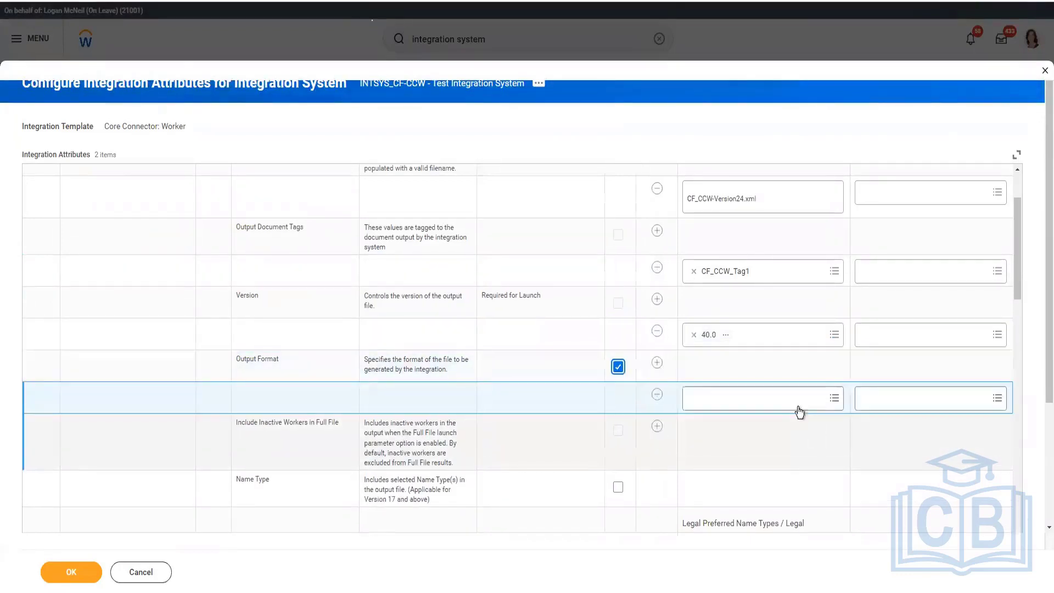
pyautogui.click(800, 407)
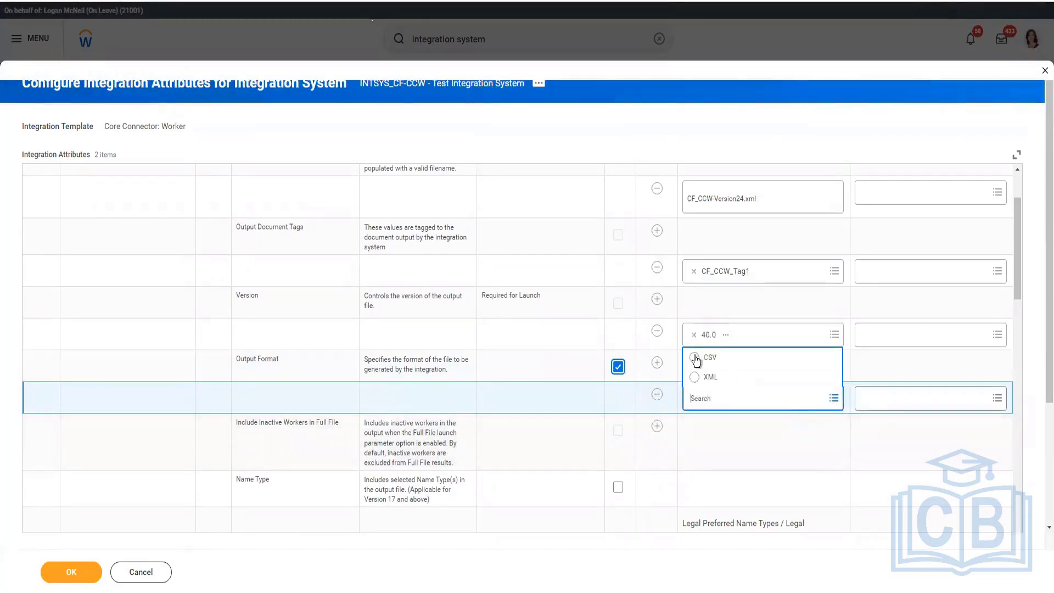
pyautogui.click(619, 367)
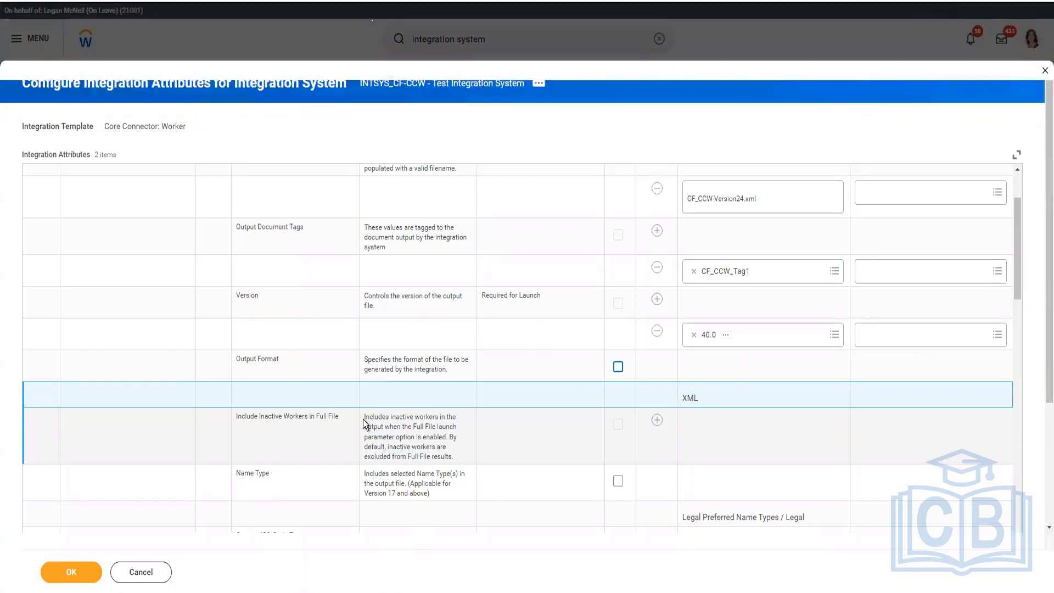
# Step: Add a value to the Include Inactive Workers in Full File attribute and enable it
pyautogui.click(657, 420)
pyautogui.click(657, 421)
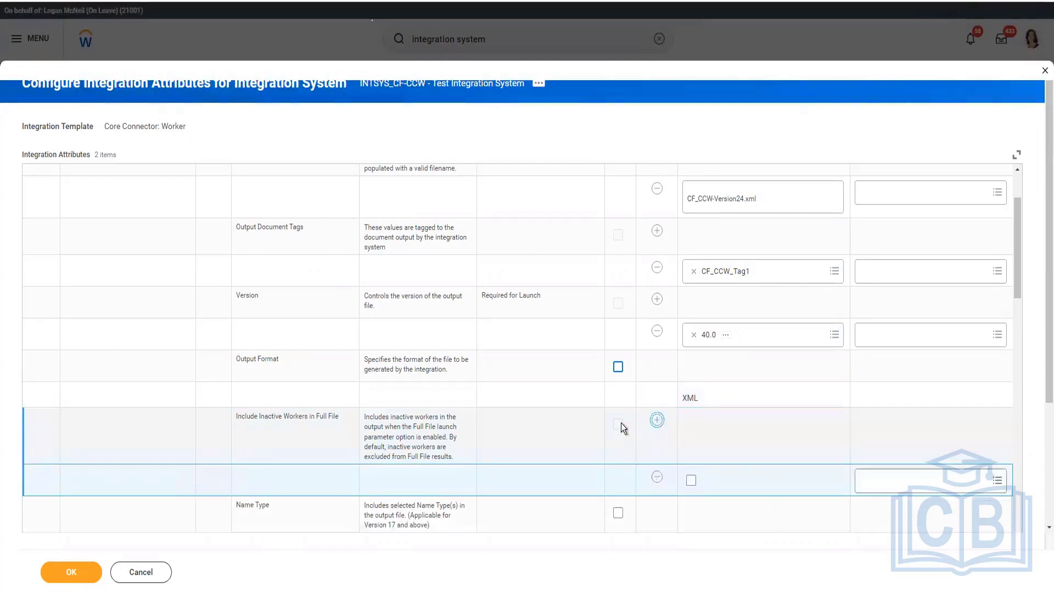
pyautogui.click(692, 482)
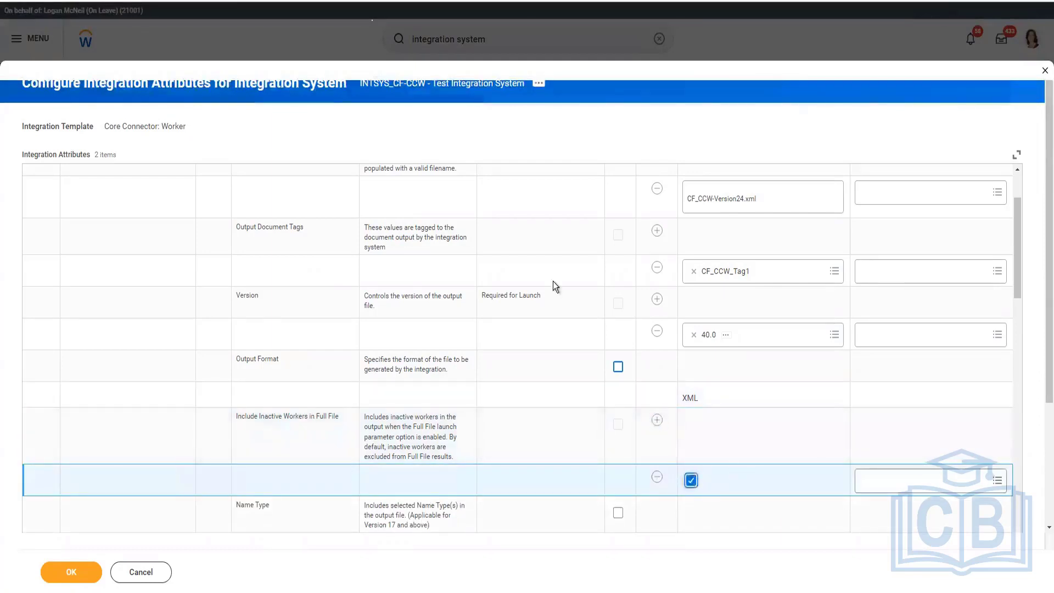
pyautogui.scroll(-3, 553, 282)
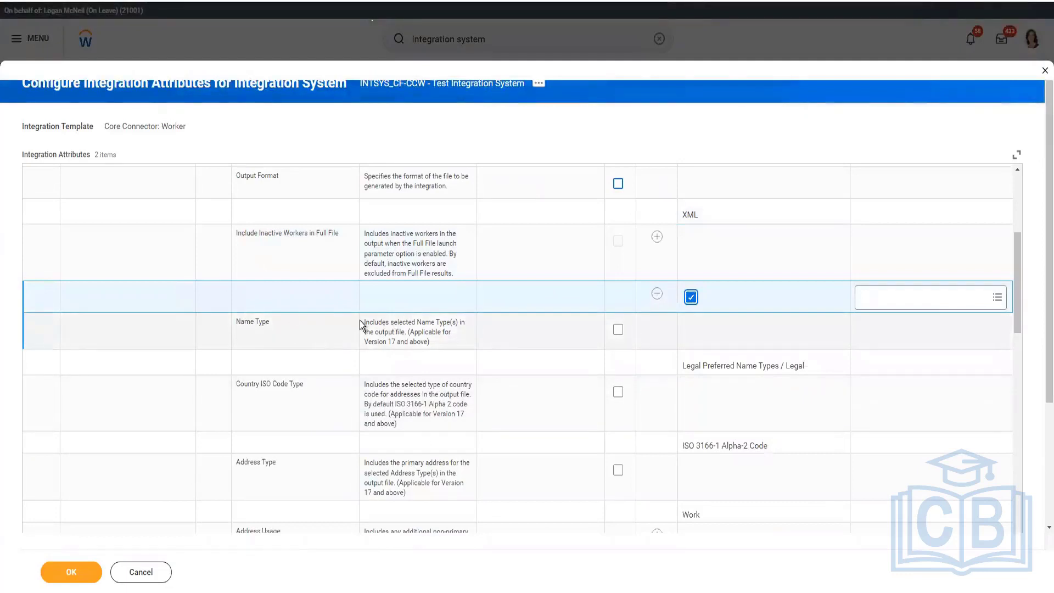
# Step: Check which name types can be selected when overriding the Name Type attribute, leaving its default value in place
pyautogui.moveTo(364, 324); pyautogui.dragTo(602, 346)
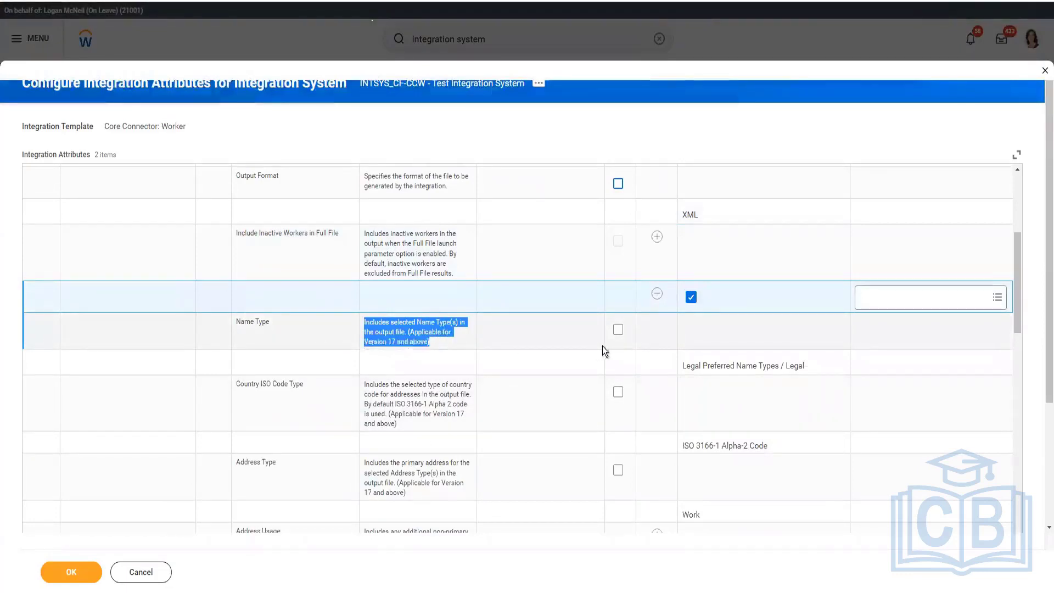
pyautogui.click(618, 330)
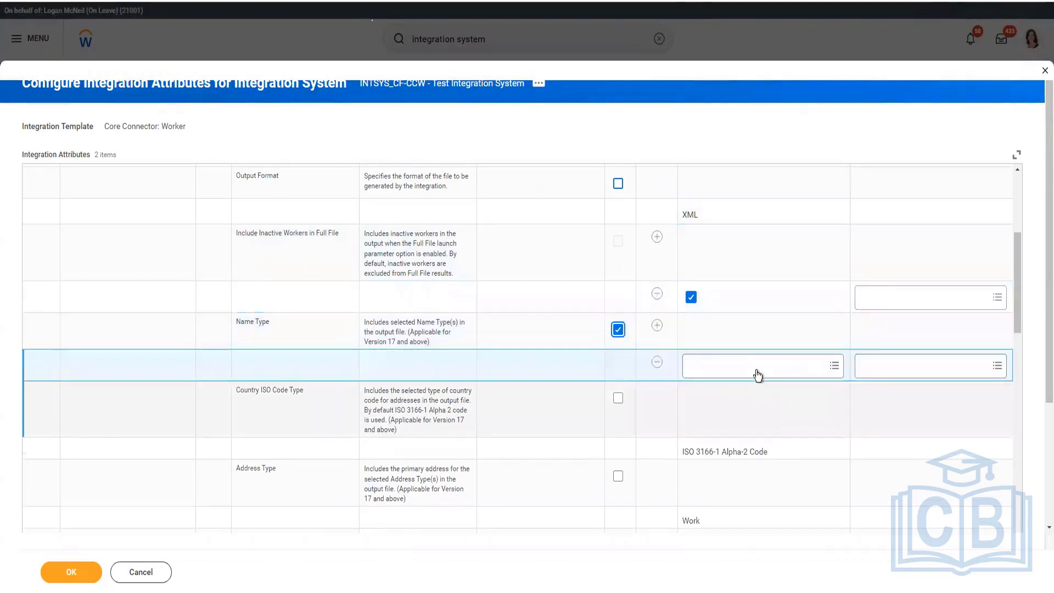
pyautogui.click(758, 372)
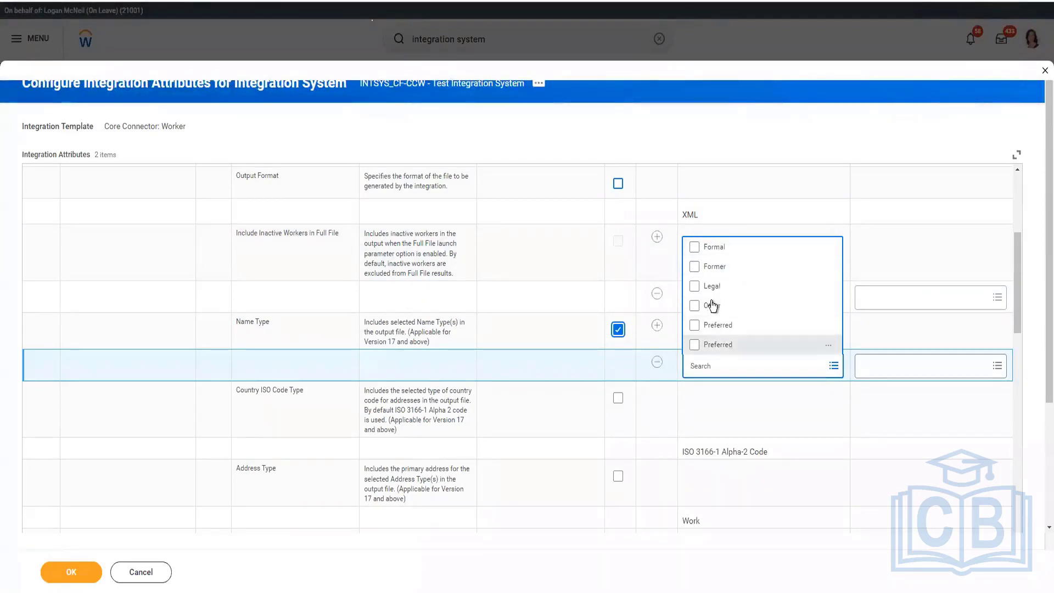
pyautogui.click(619, 330)
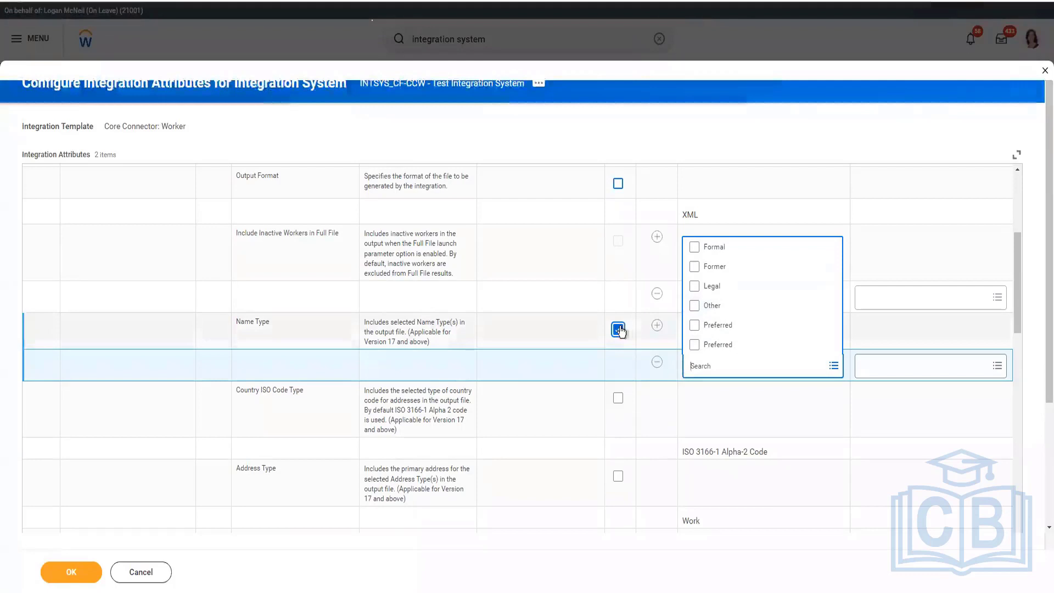
pyautogui.click(719, 496)
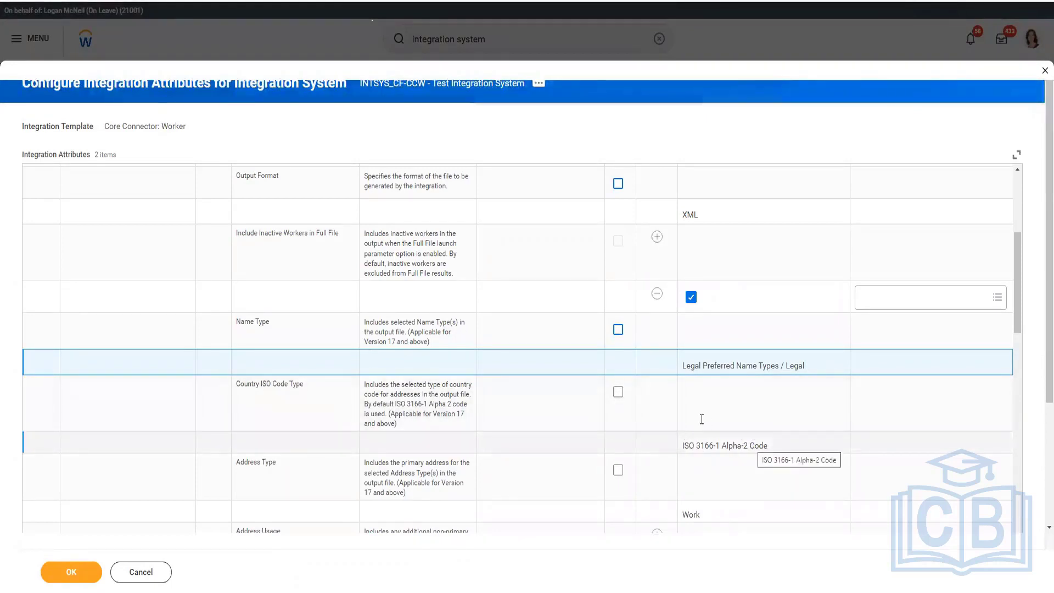
# Step: Override the default of the Address Type attribute with two separate values, Home and Work
pyautogui.scroll(-1, 697, 421)
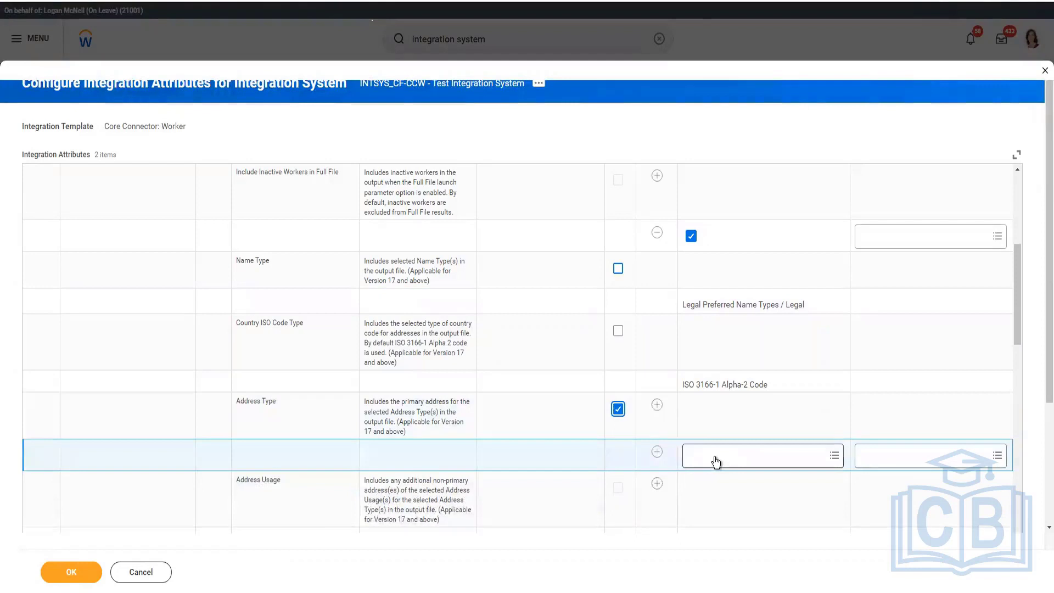
pyautogui.click(716, 461)
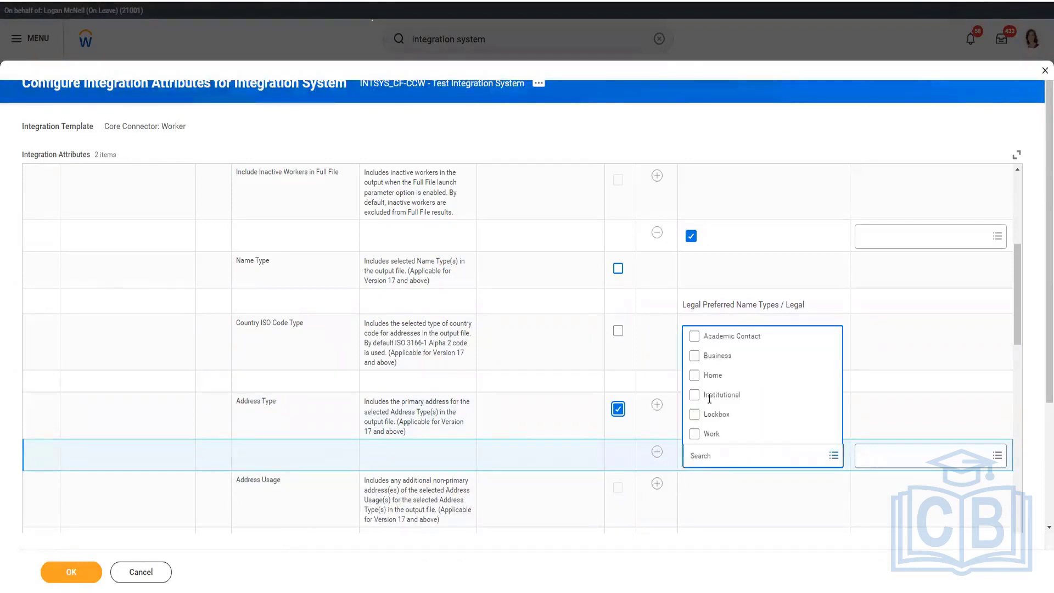
pyautogui.click(709, 375)
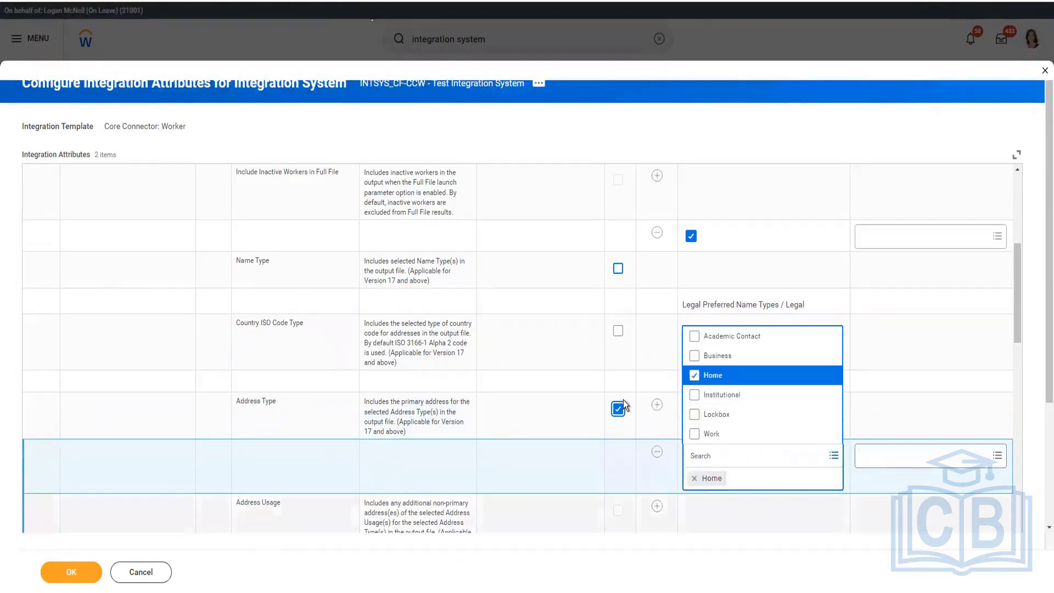
pyautogui.click(654, 430)
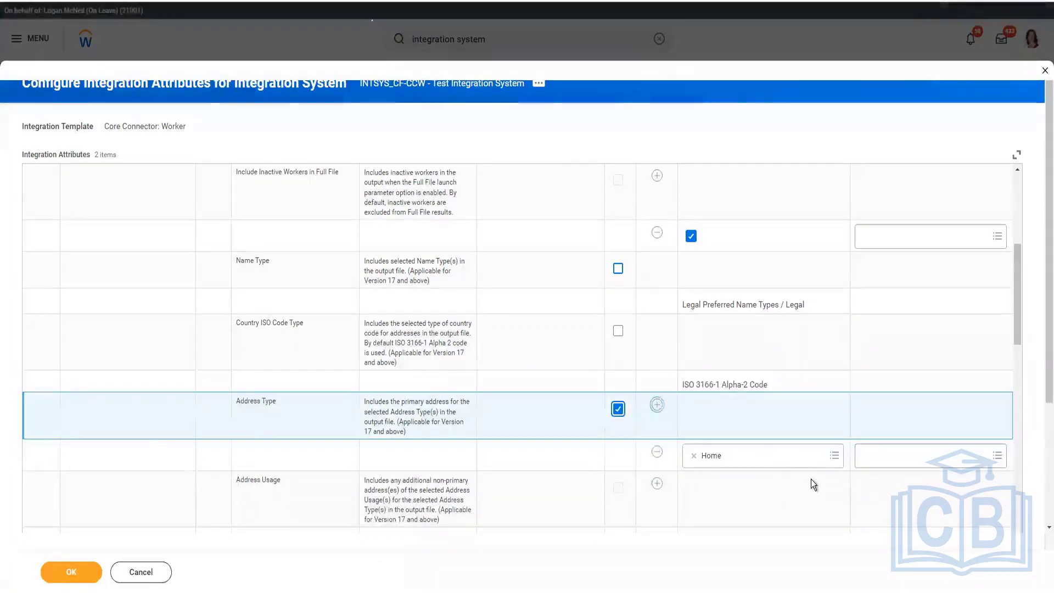
pyautogui.click(654, 408)
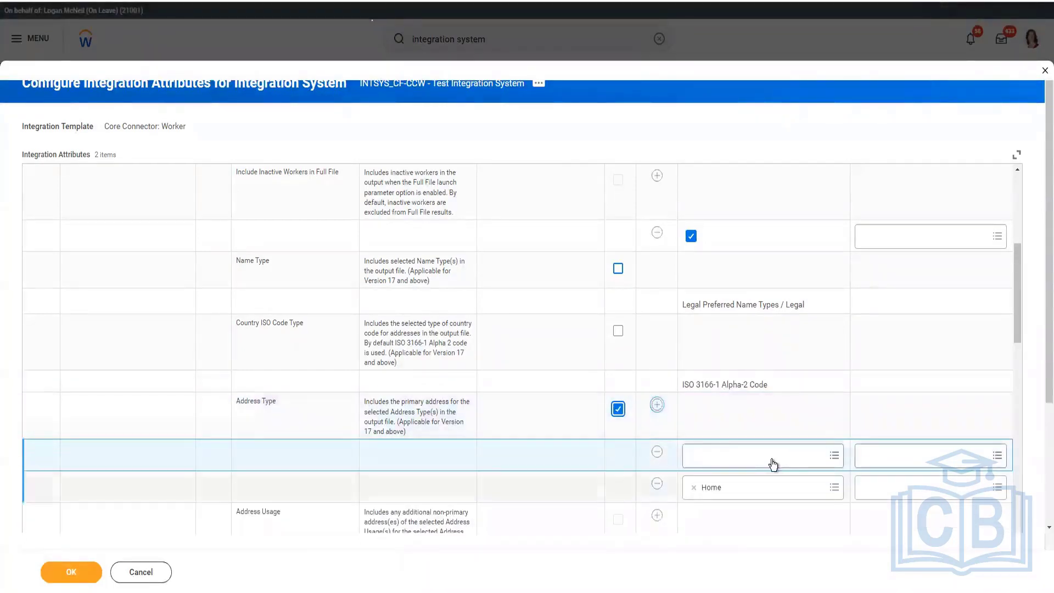
pyautogui.click(772, 460)
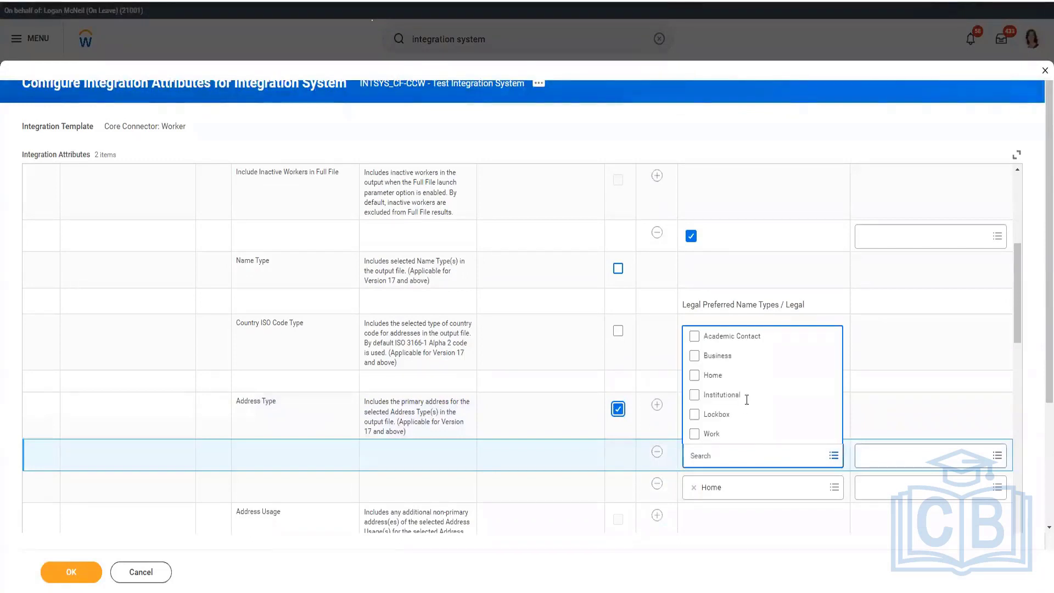
pyautogui.click(739, 433)
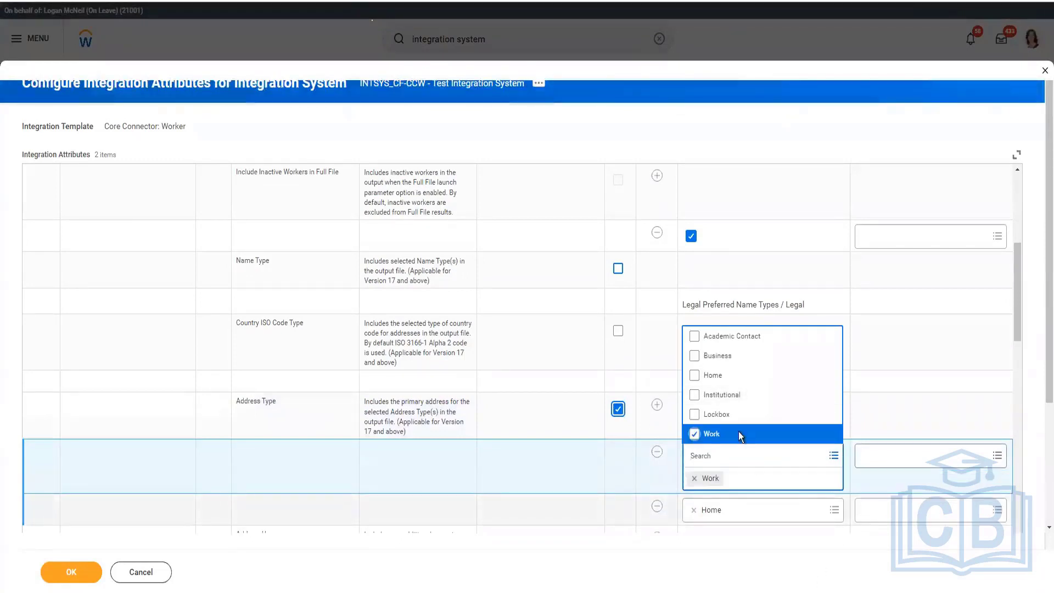
pyautogui.click(832, 414)
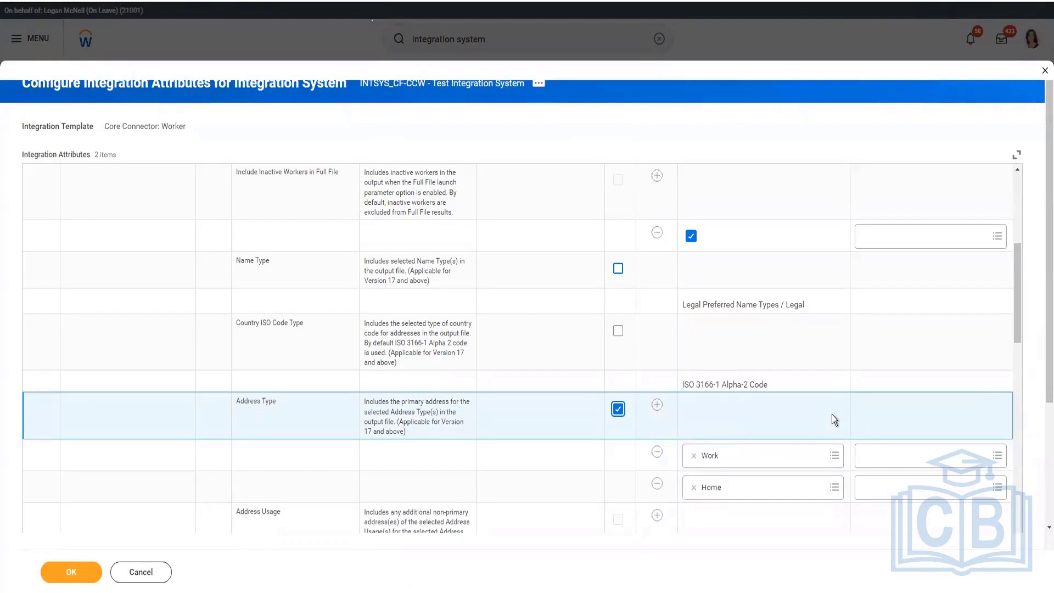
# Step: Check which usages can be selected for the Address Usage attribute, leaving the attribute without a value
pyautogui.scroll(-1, 569, 427)
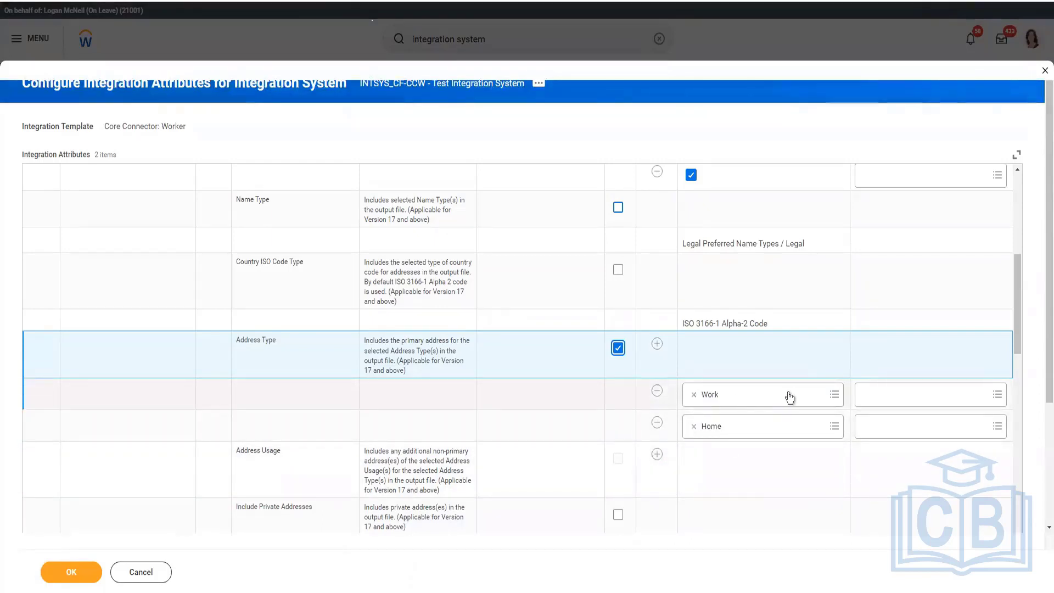
pyautogui.scroll(-3, 520, 350)
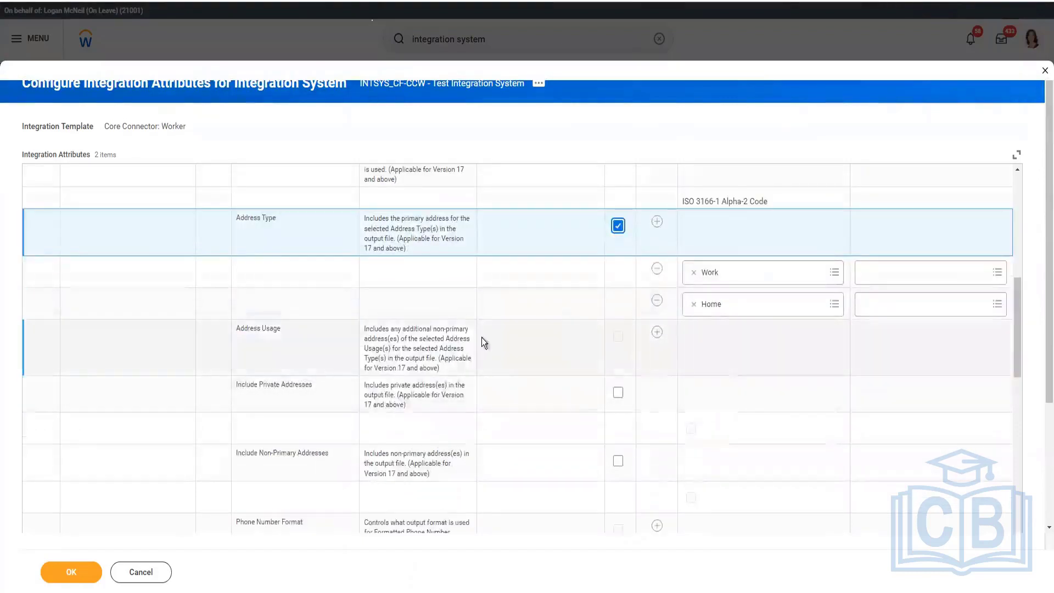
pyautogui.moveTo(364, 330); pyautogui.dragTo(467, 336)
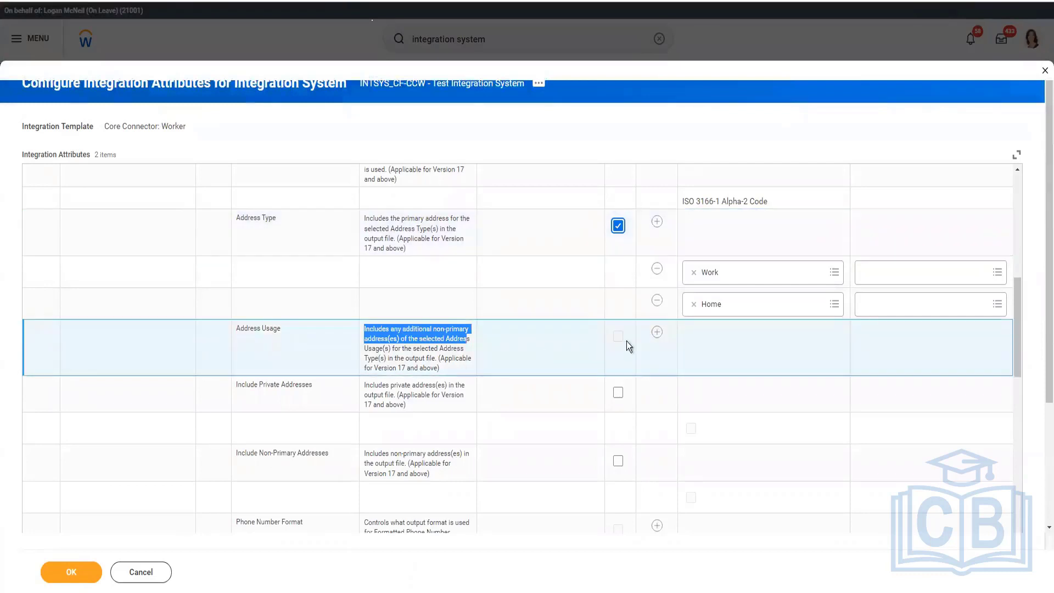
pyautogui.click(657, 333)
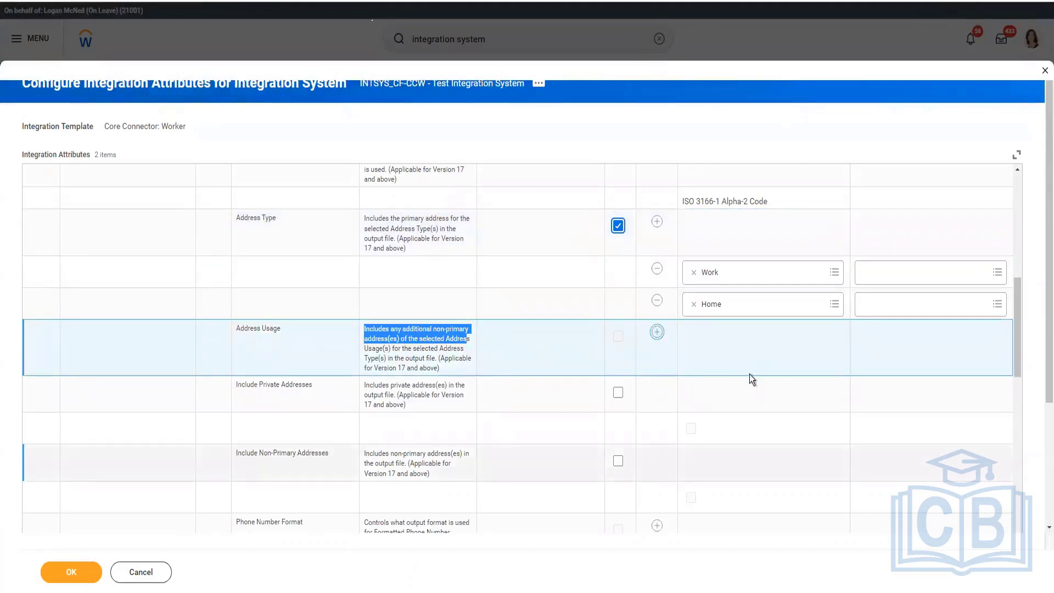
pyautogui.click(731, 396)
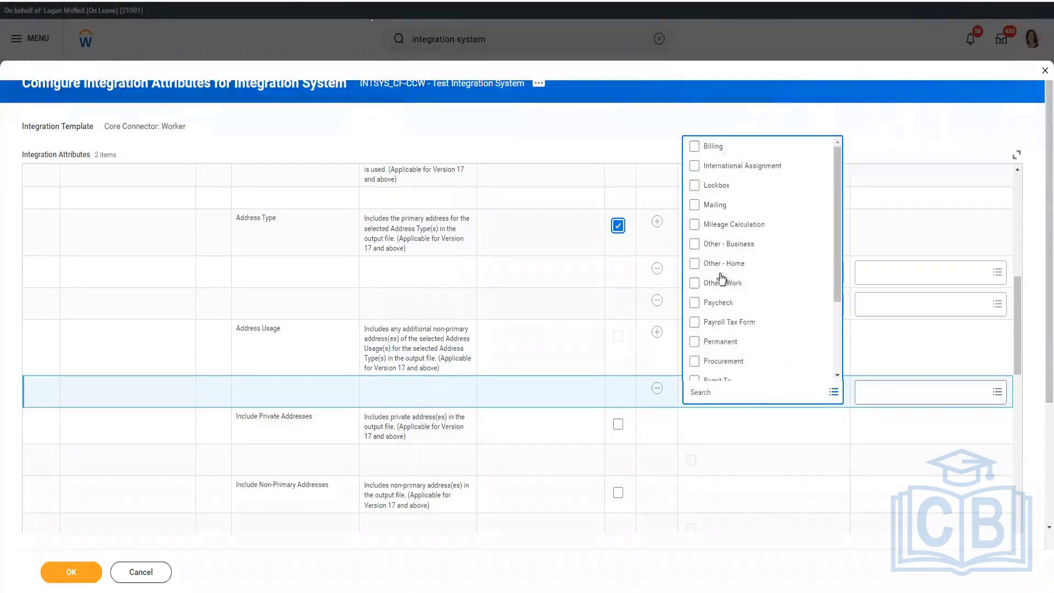
pyautogui.click(655, 389)
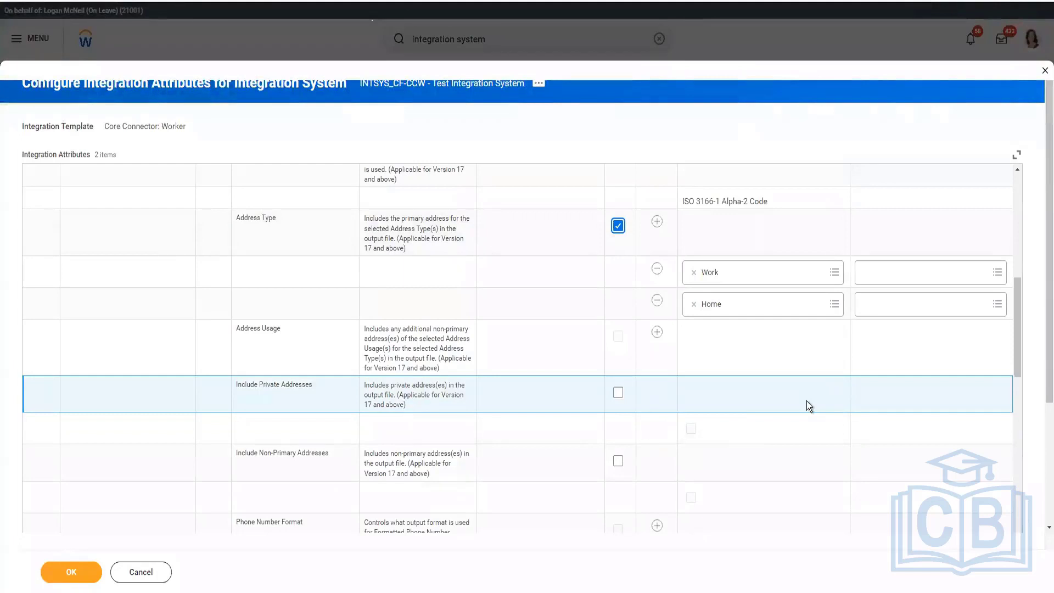
# Step: Override the default of the Phone Type attribute with two separate values, Work and Home
pyautogui.scroll(-1, 806, 401)
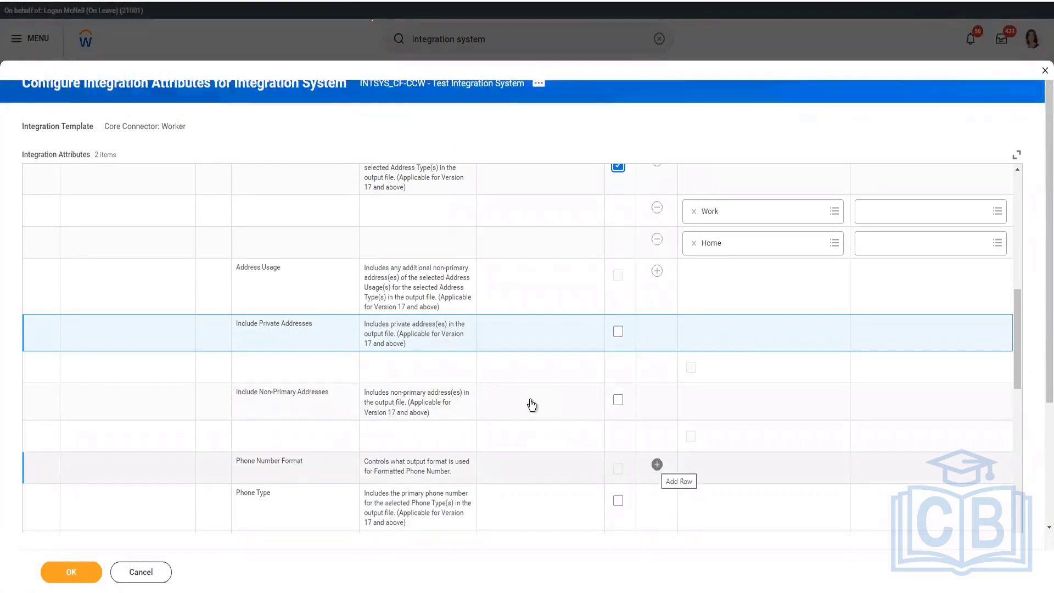
pyautogui.scroll(-1, 530, 405)
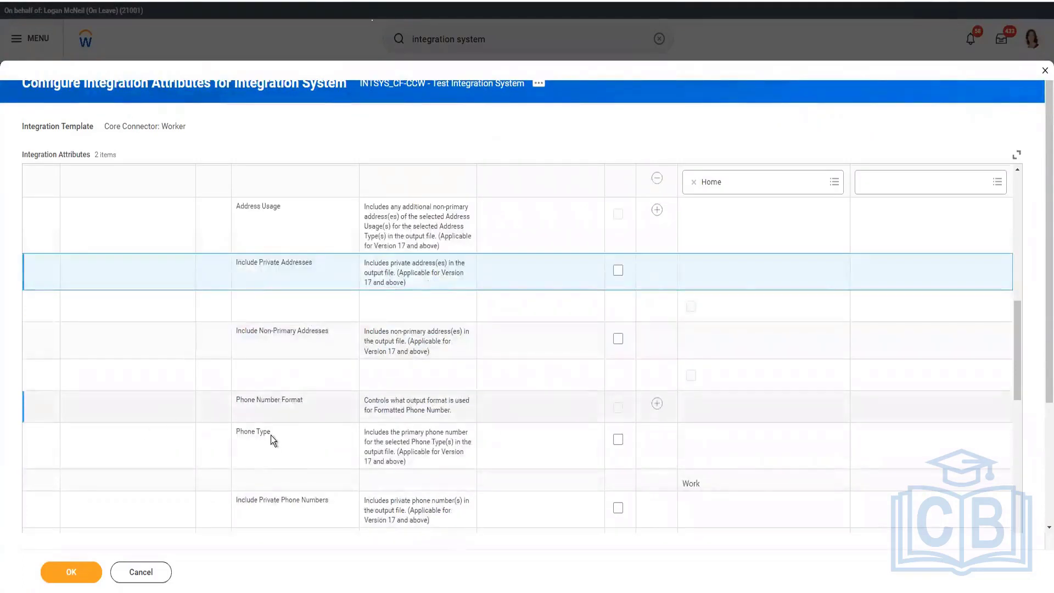
pyautogui.click(618, 440)
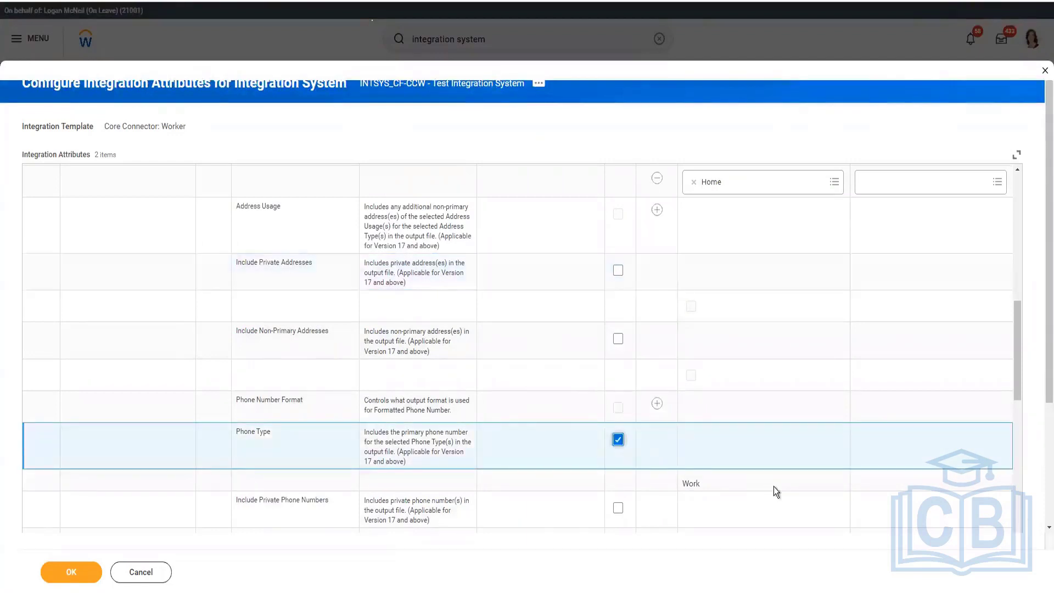
pyautogui.click(692, 486)
pyautogui.click(691, 486)
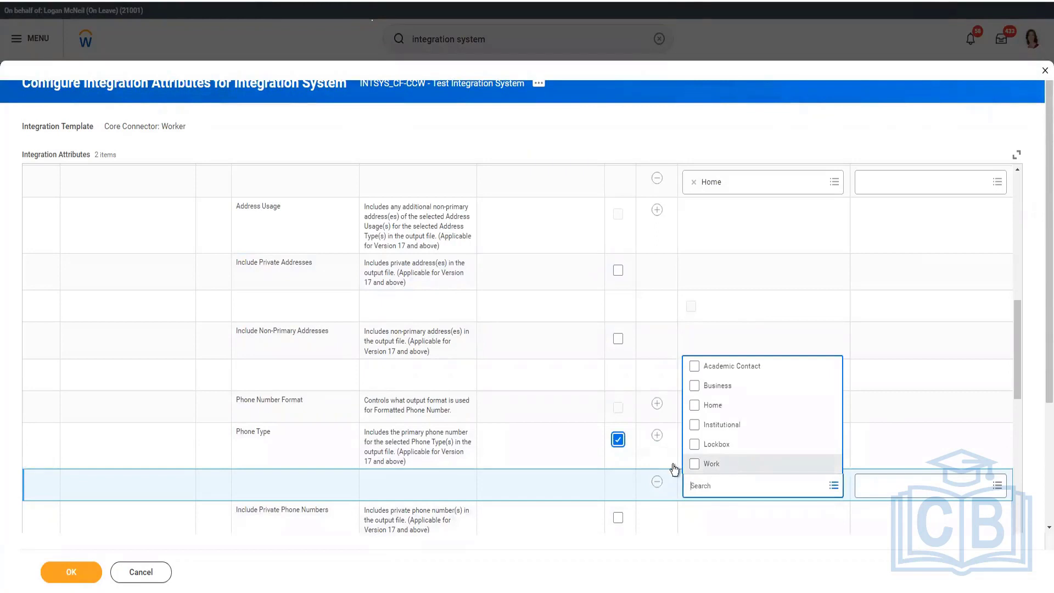
pyautogui.click(701, 464)
pyautogui.click(647, 367)
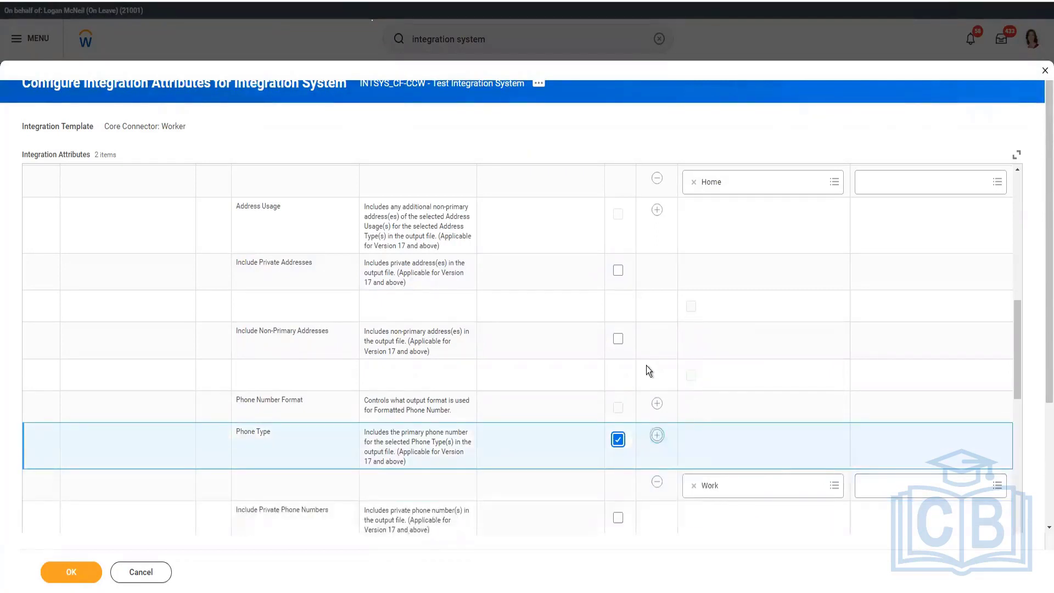
pyautogui.scroll(-2, 647, 367)
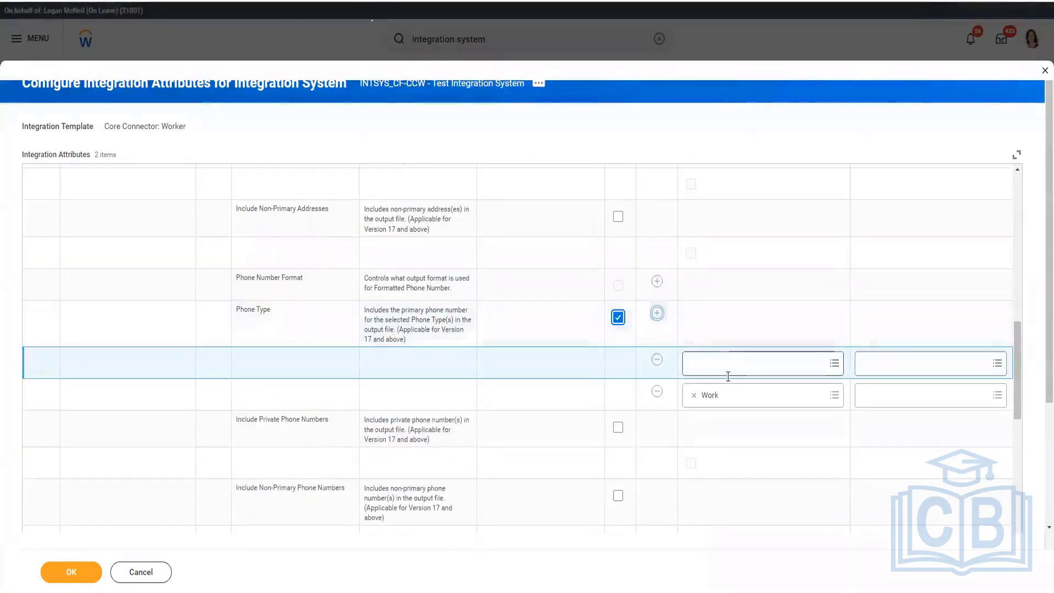
pyautogui.click(727, 372)
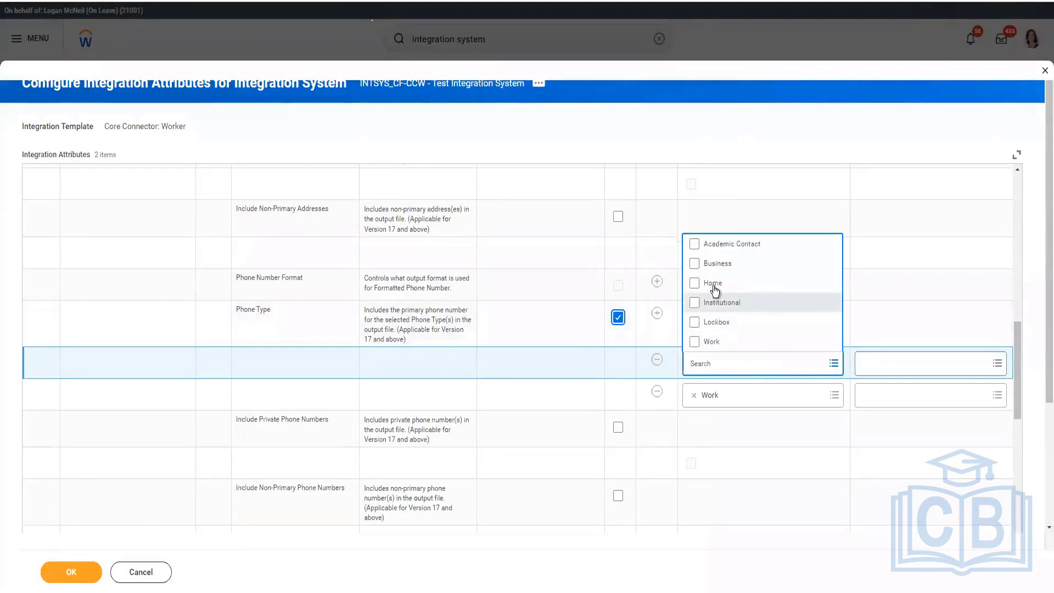
pyautogui.press('Return')
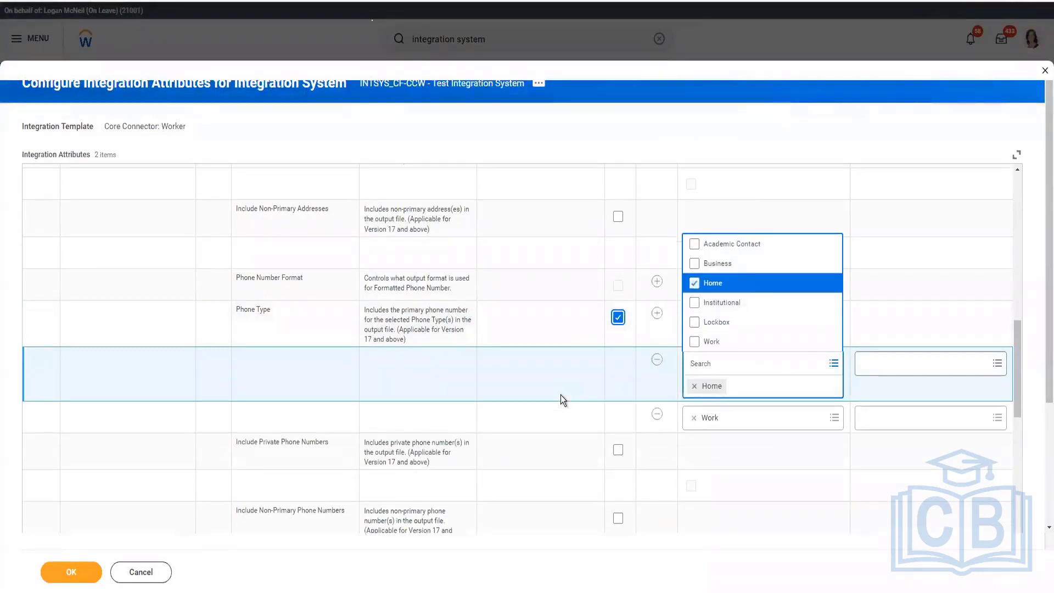
pyautogui.click(571, 454)
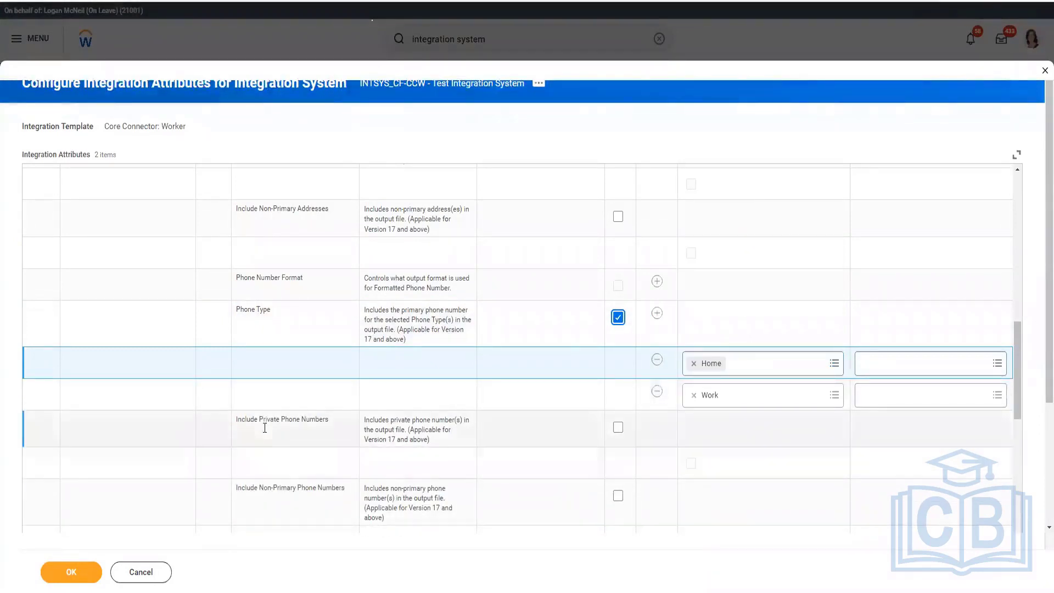
# Step: Review the remaining integration attributes, including Email Type, Include Prior Values and the job classification, organization, identification and related person types
pyautogui.scroll(-2, 432, 395)
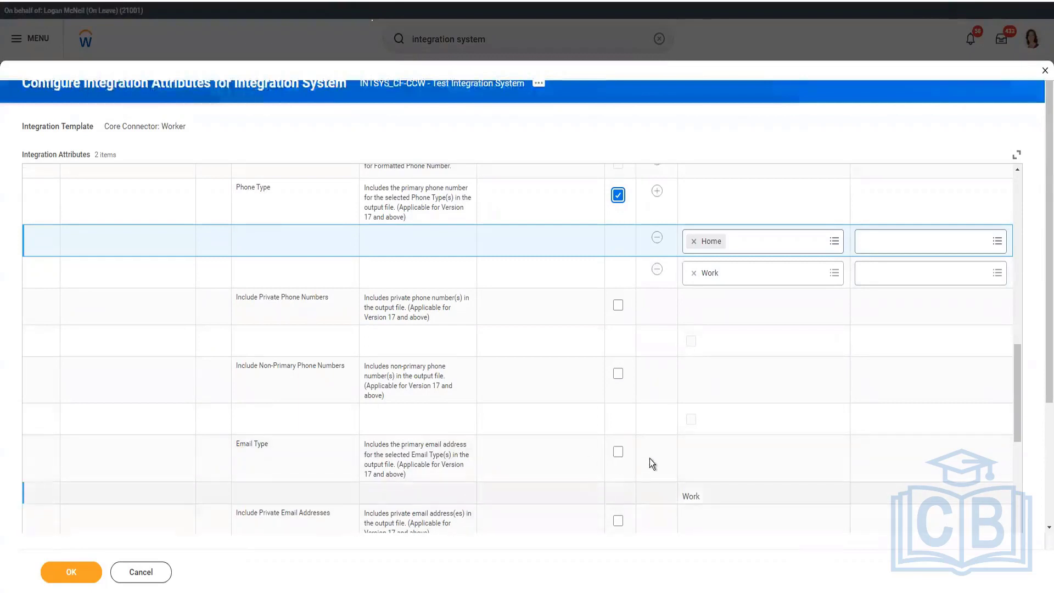
pyautogui.scroll(-1, 496, 407)
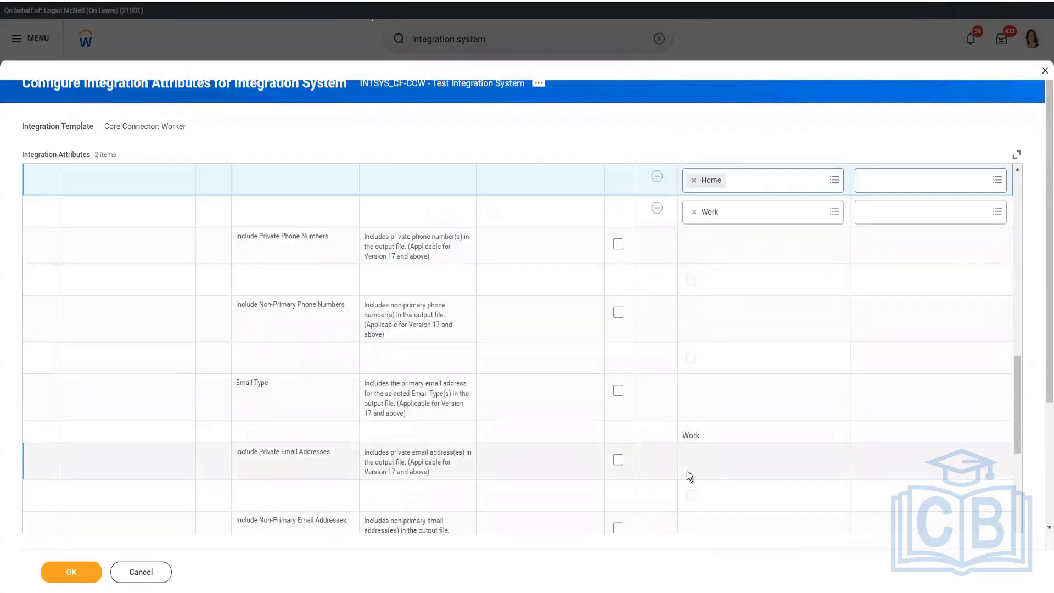
pyautogui.scroll(-1, 464, 411)
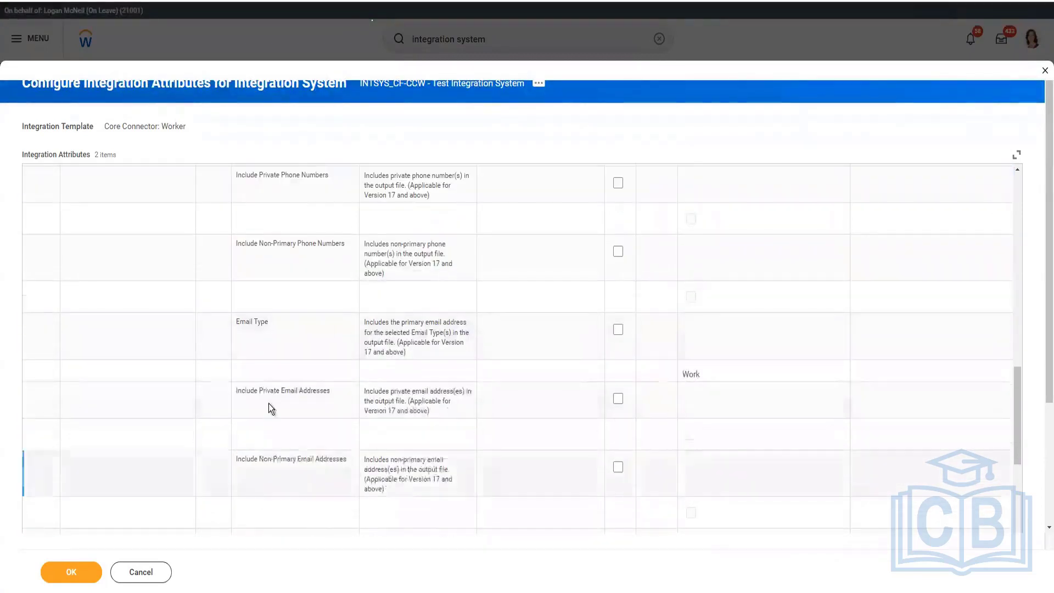
pyautogui.scroll(-3, 278, 465)
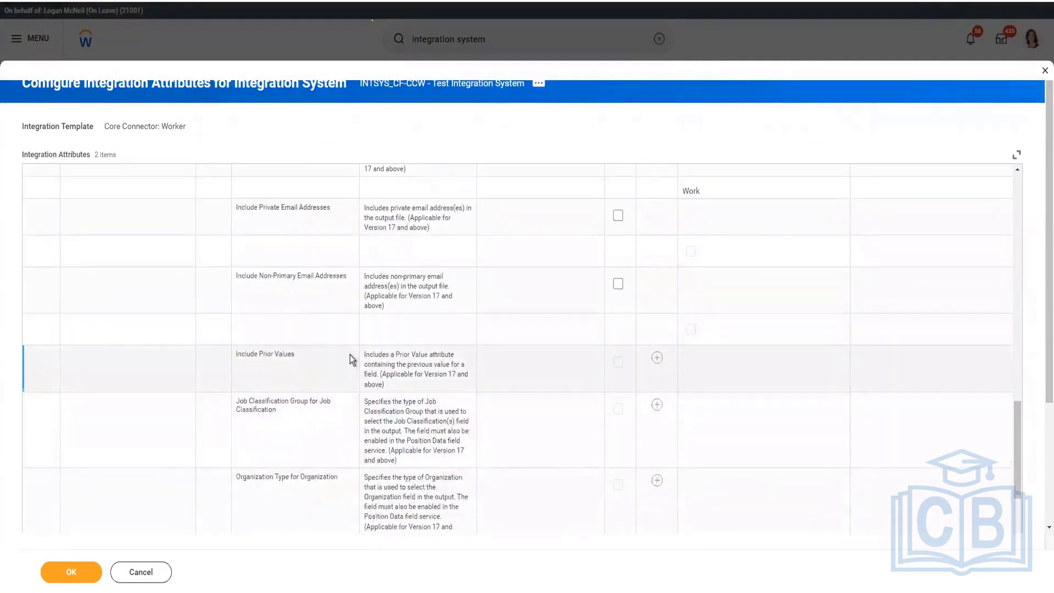
pyautogui.tripleClick(236, 351)
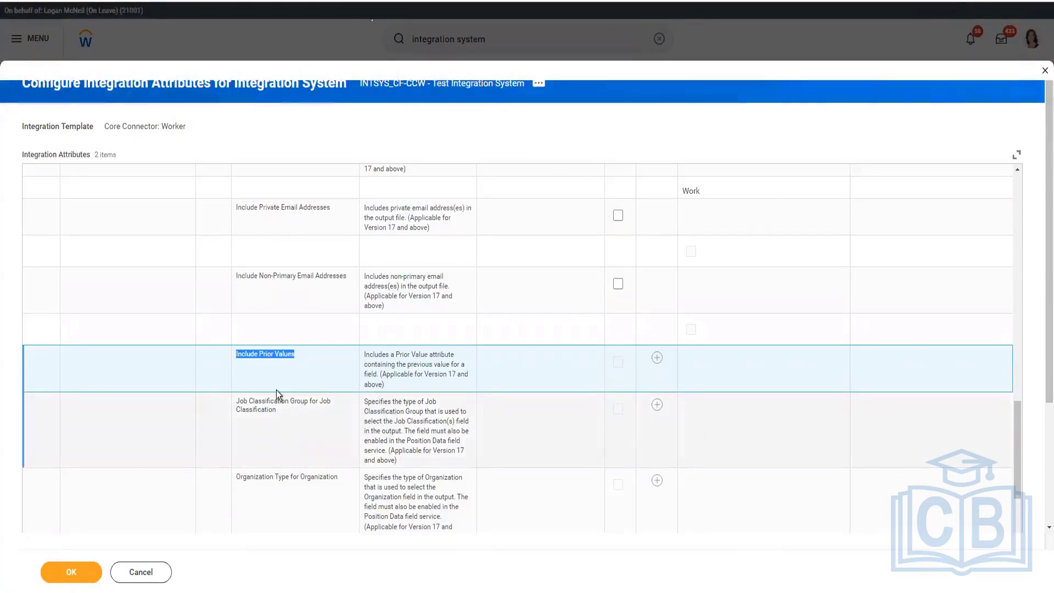
pyautogui.scroll(-1, 432, 466)
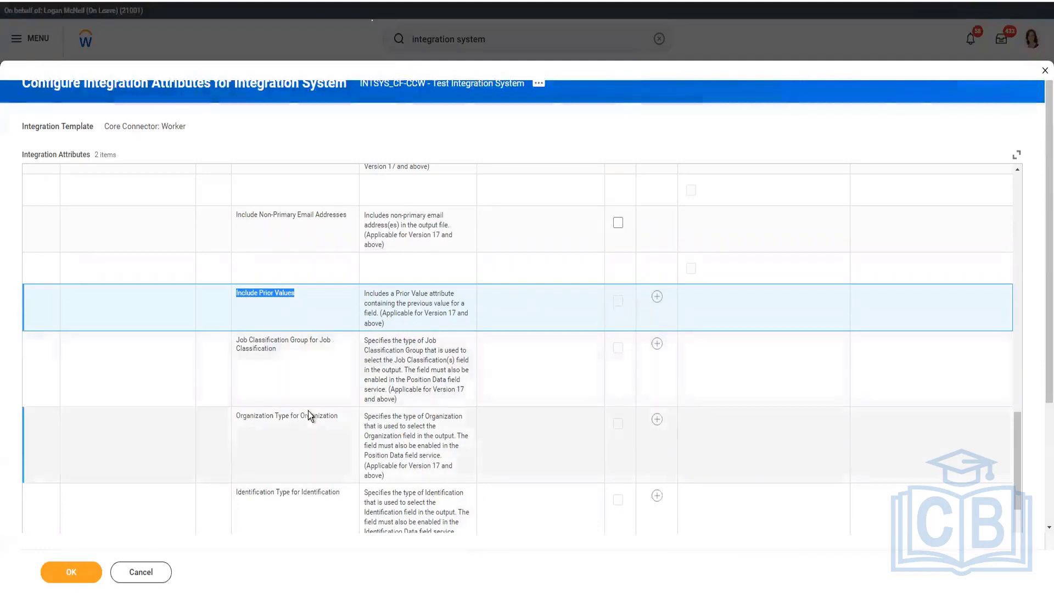
pyautogui.scroll(-2, 308, 411)
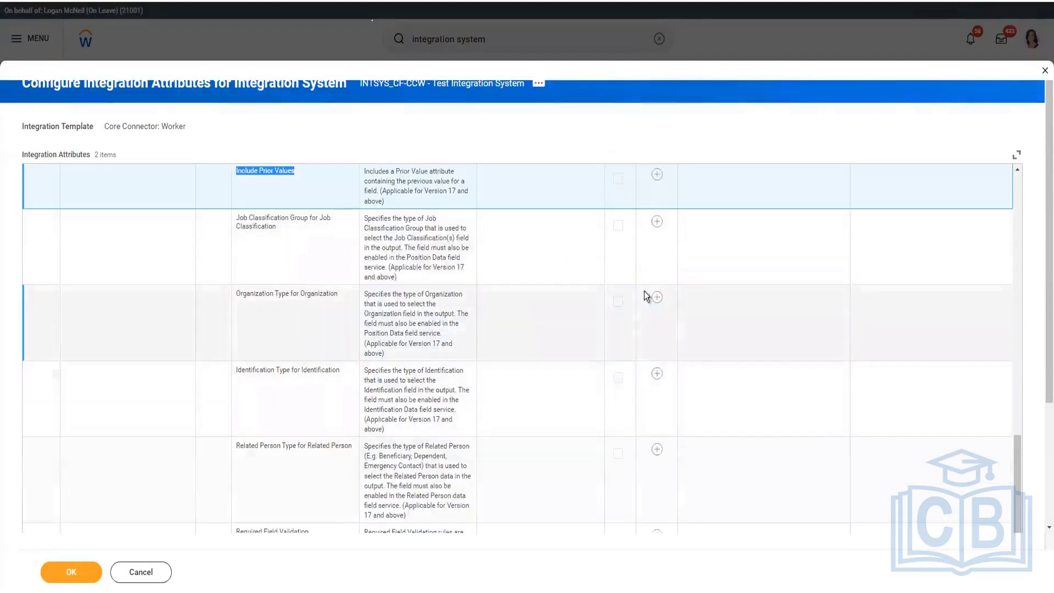
# Step: Override the default of the Organization Type for Organization attribute with Cost Center Hierarchy, Cost Center and Pay Group
pyautogui.click(657, 298)
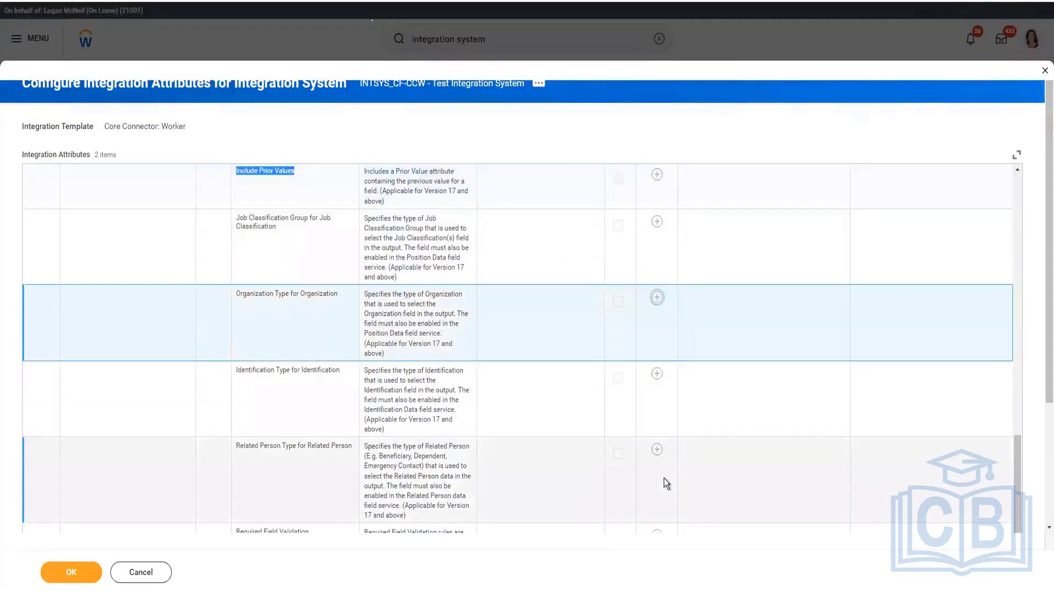
pyautogui.click(720, 371)
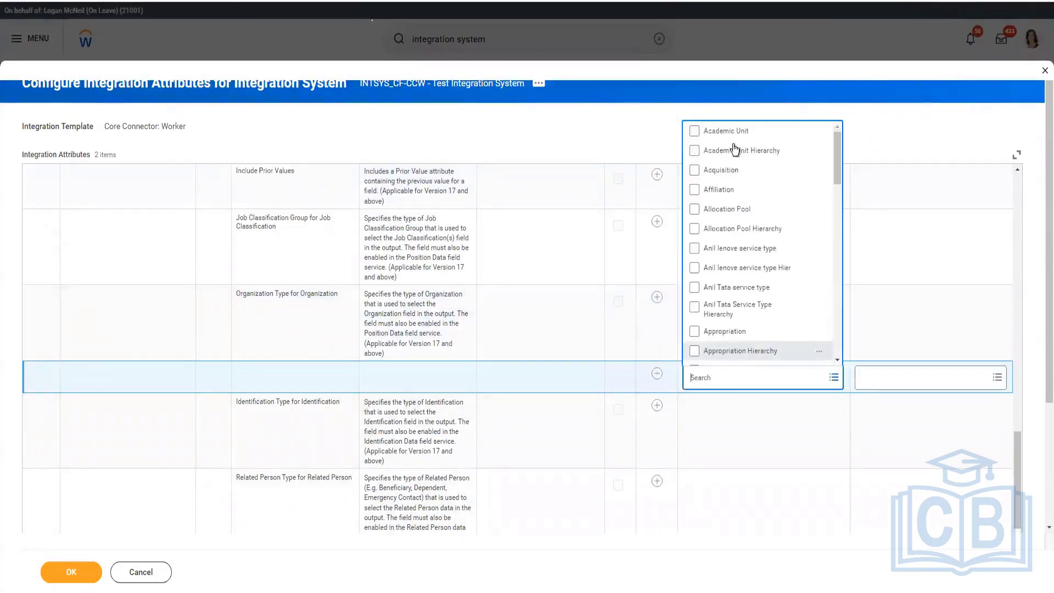
pyautogui.scroll(-6, 730, 307)
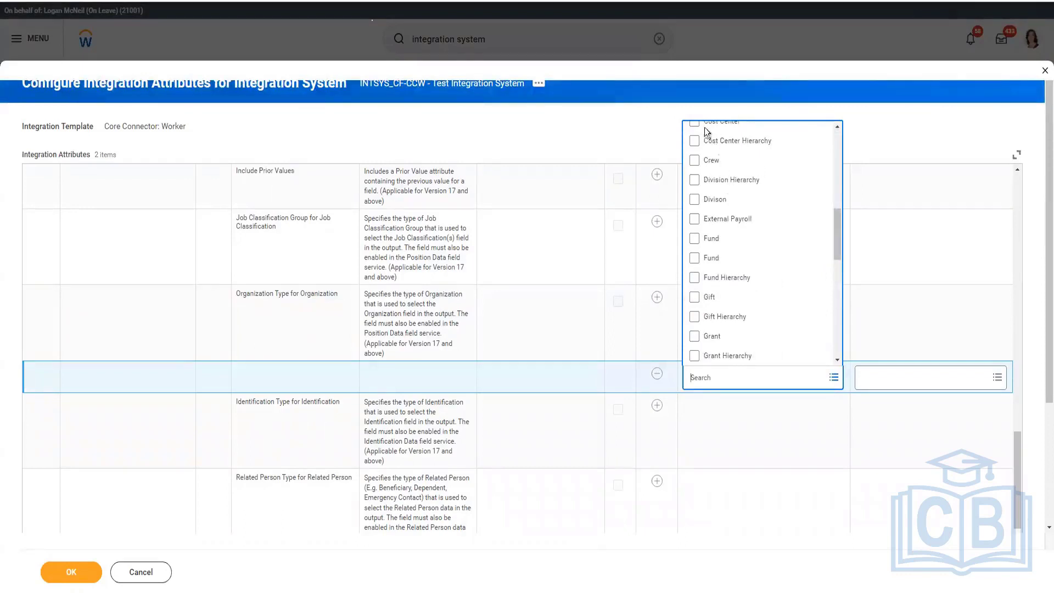
pyautogui.click(706, 139)
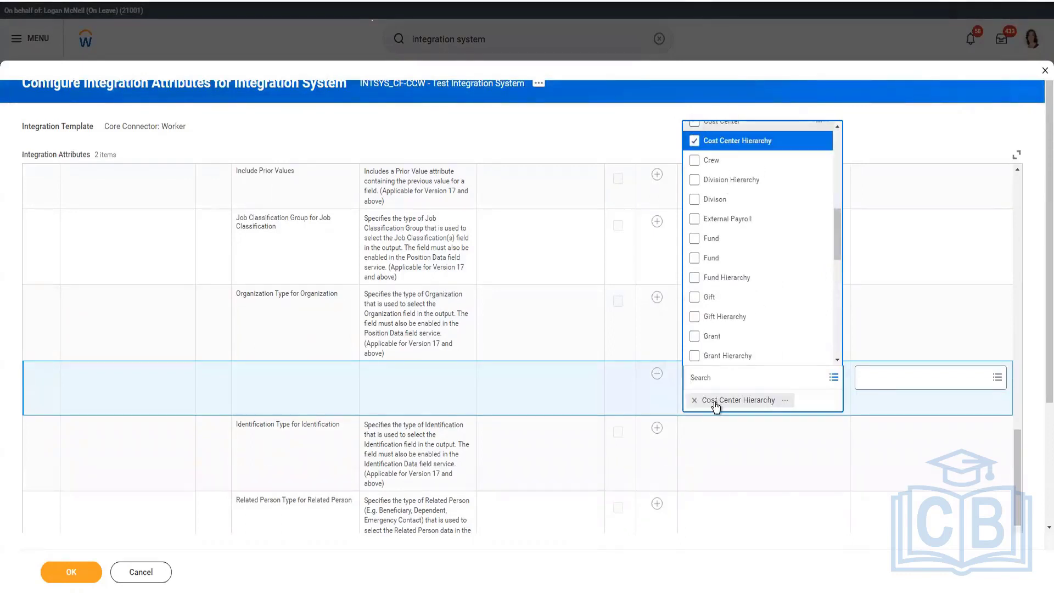
pyautogui.click(714, 124)
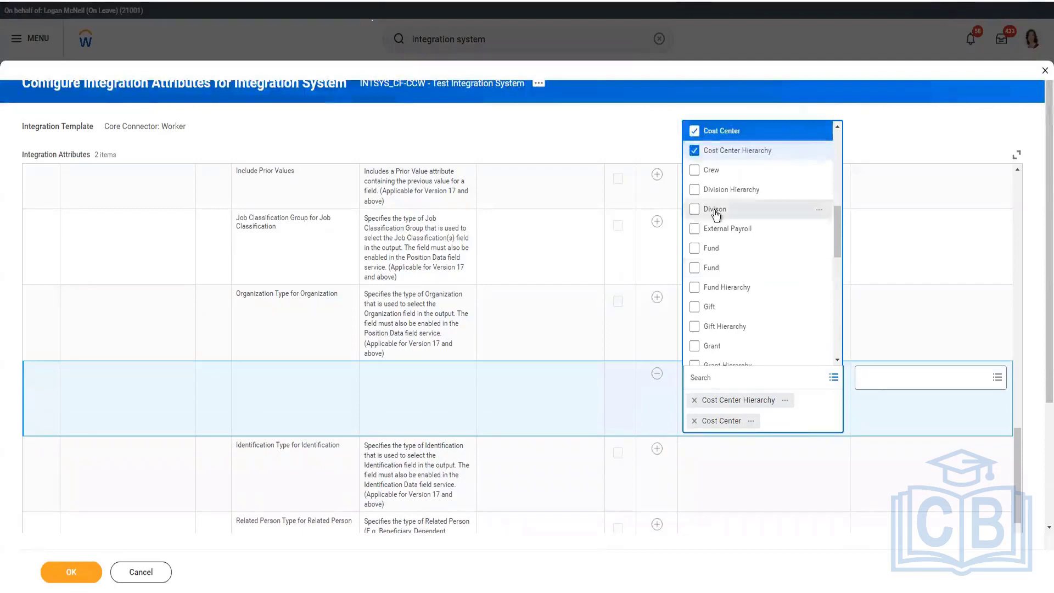
pyautogui.scroll(-3, 737, 291)
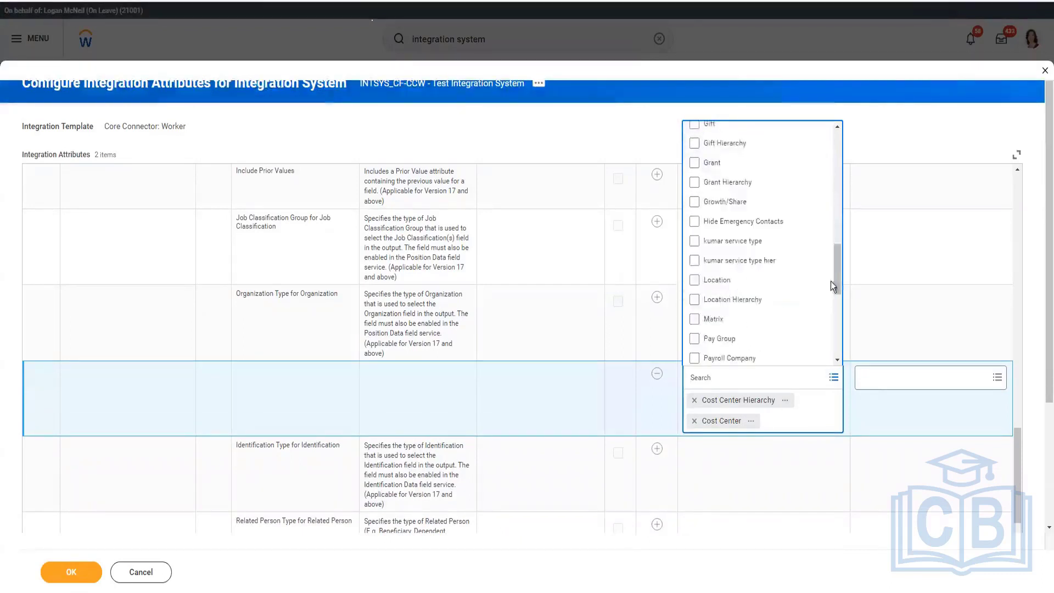
pyautogui.click(695, 340)
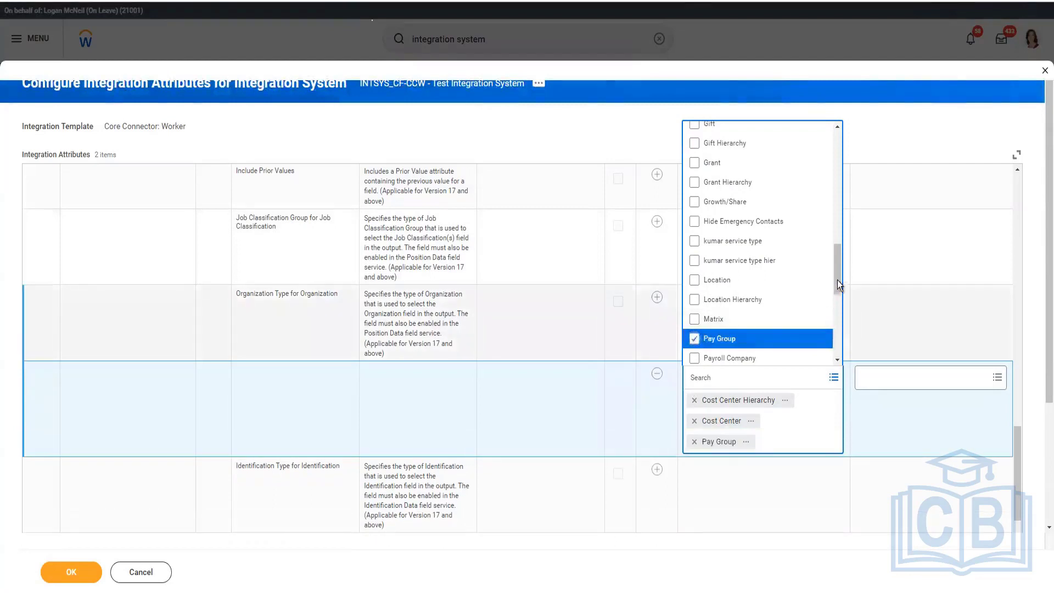
# Step: Add Supervisory, Location and Location Hierarchy to the selected values of the Organization Type attribute
pyautogui.moveTo(838, 280); pyautogui.dragTo(838, 363)
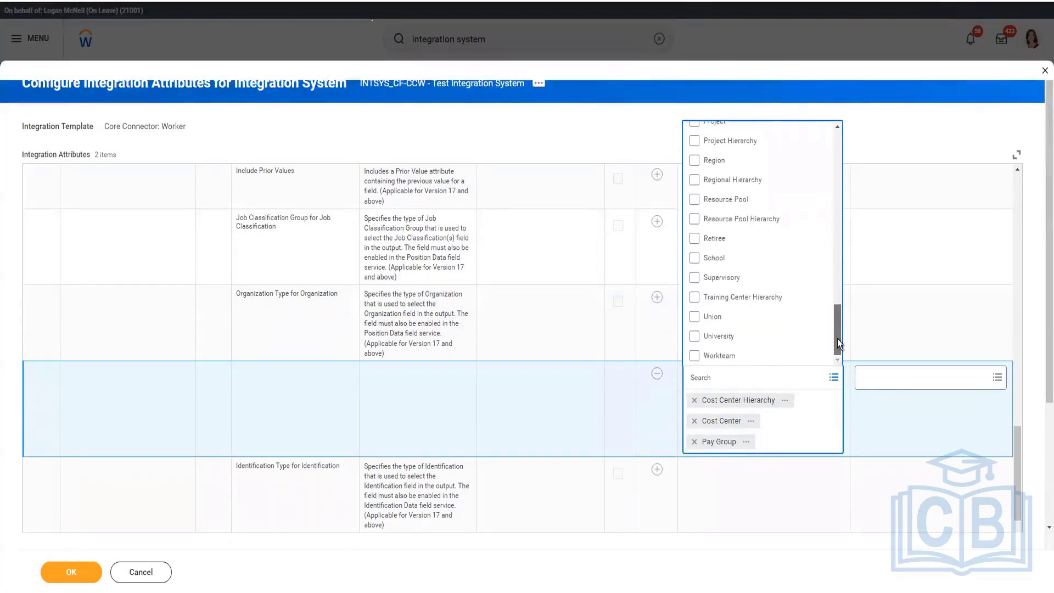
pyautogui.scroll(2, 838, 335)
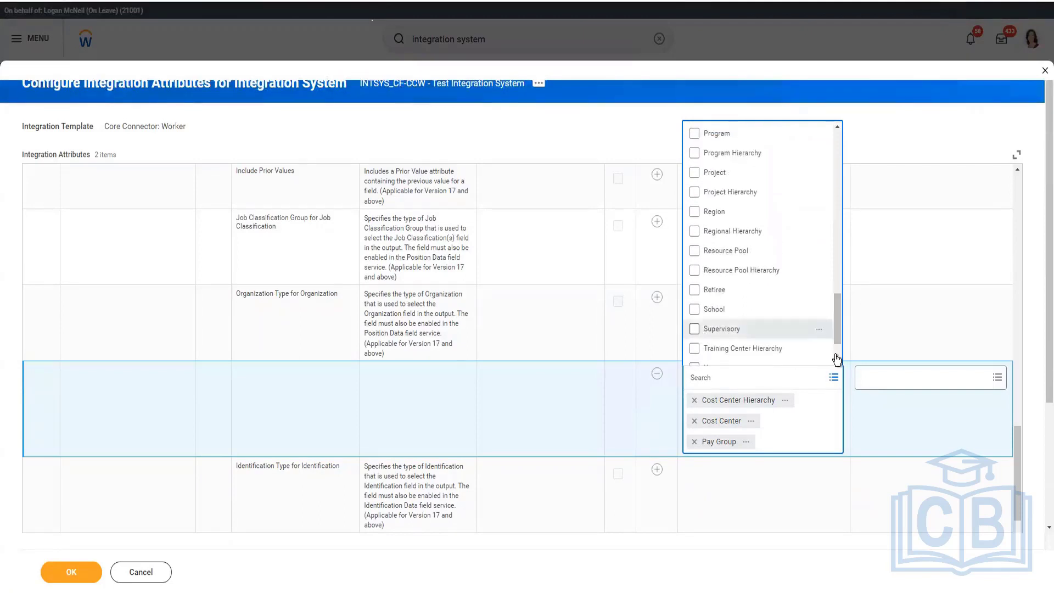
pyautogui.click(838, 333)
pyautogui.moveTo(839, 308); pyautogui.dragTo(838, 226)
pyautogui.scroll(-6, 835, 269)
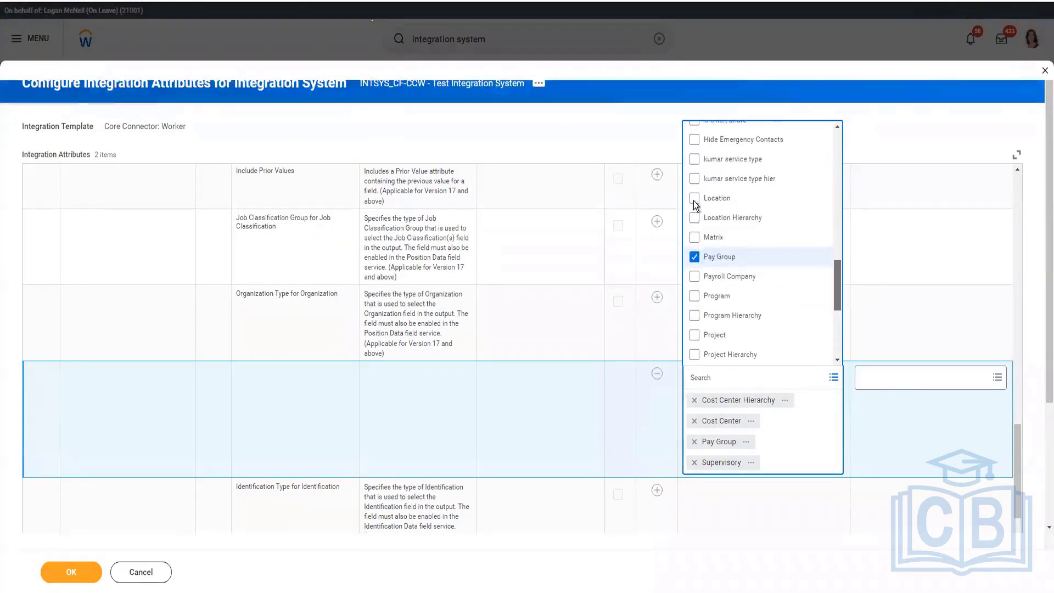
pyautogui.click(694, 199)
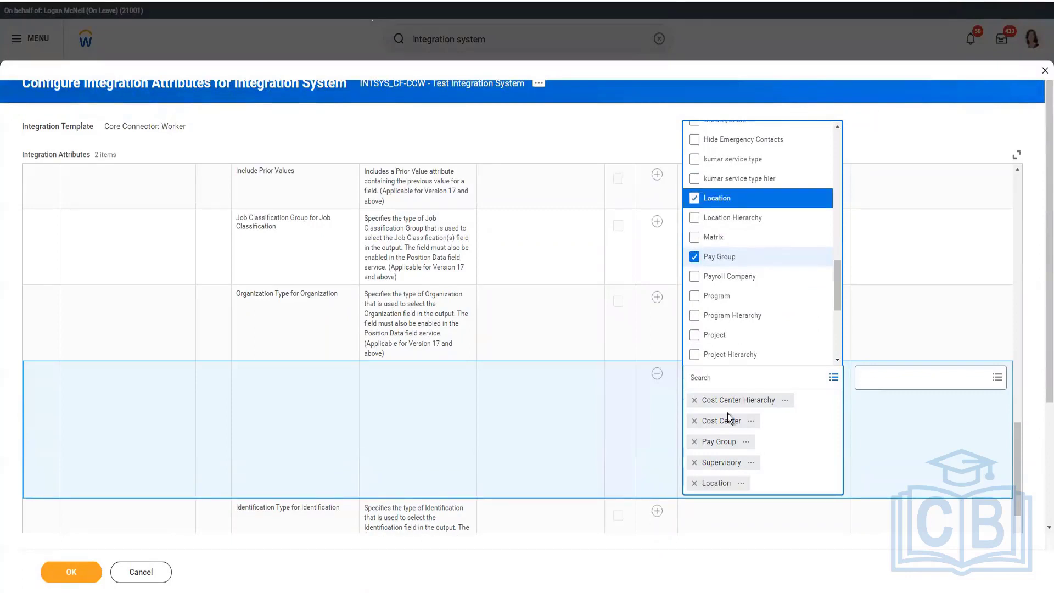
pyautogui.click(694, 218)
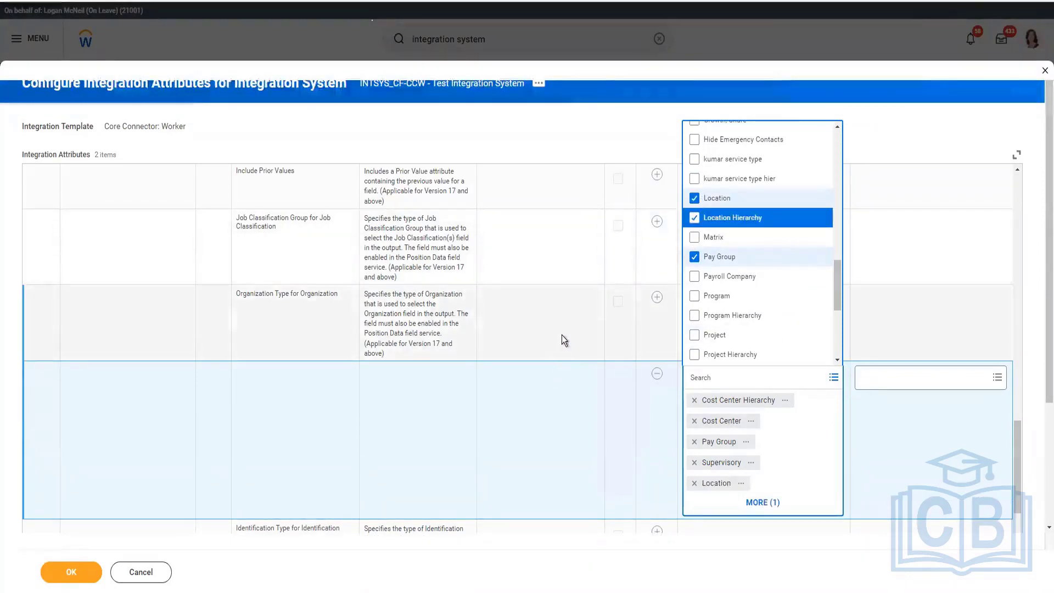
pyautogui.click(464, 323)
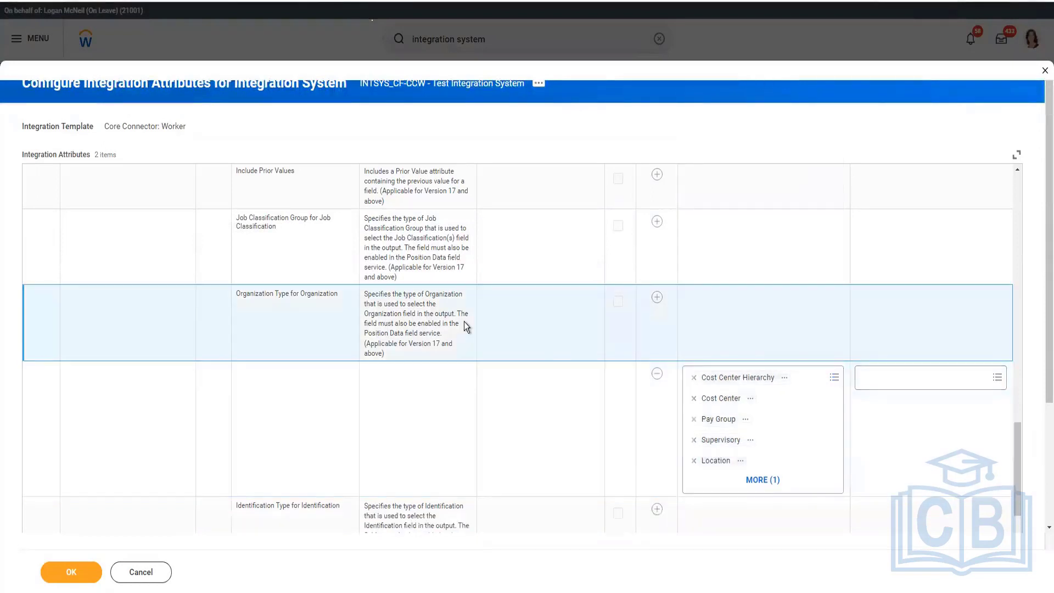
# Step: Override the default of the Identification Type for Identification attribute with Custom, National and Government
pyautogui.scroll(-3, 464, 324)
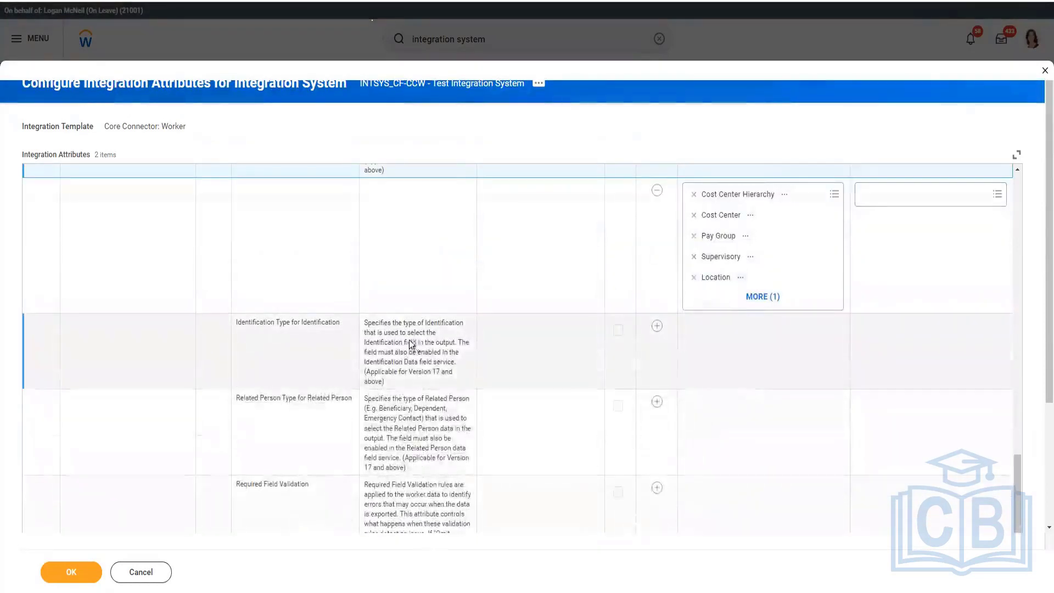
pyautogui.click(657, 327)
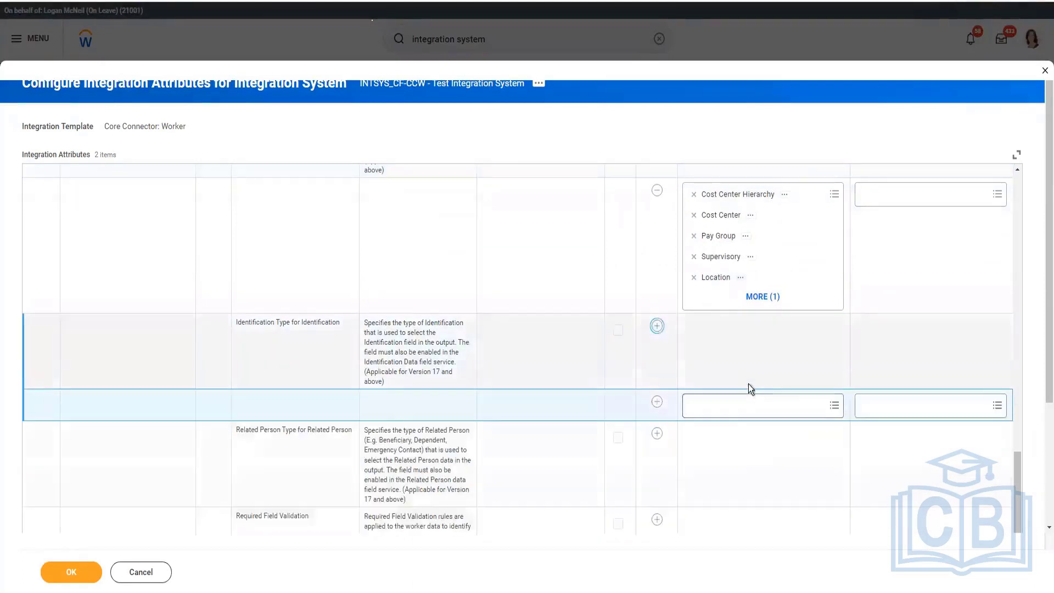
pyautogui.click(735, 416)
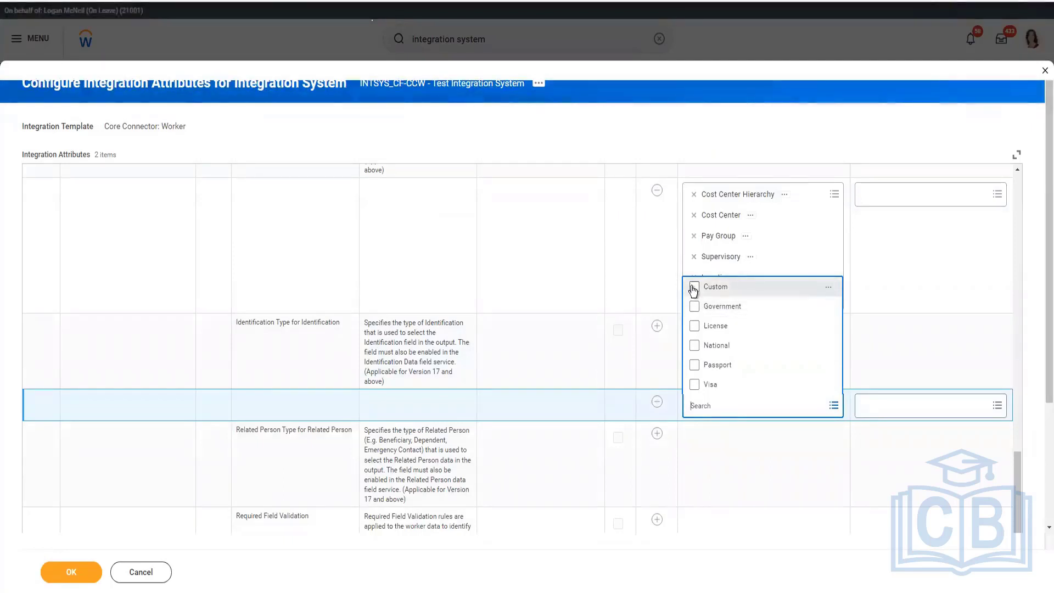
pyautogui.click(695, 346)
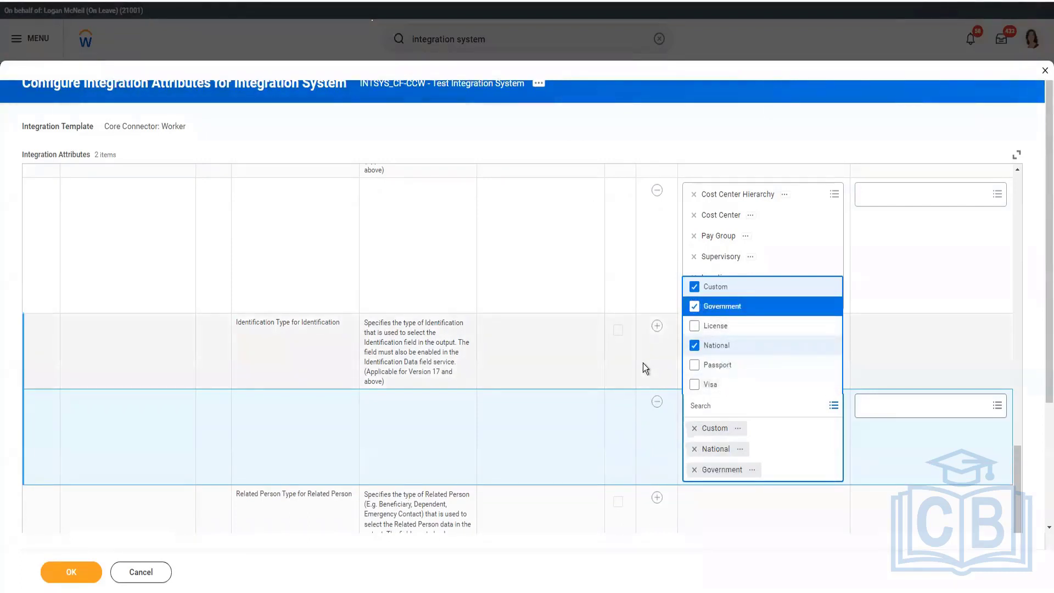
pyautogui.click(611, 450)
# Step: Enable the Use Transaction Log with Full File attribute through an override value
pyautogui.scroll(-3, 506, 420)
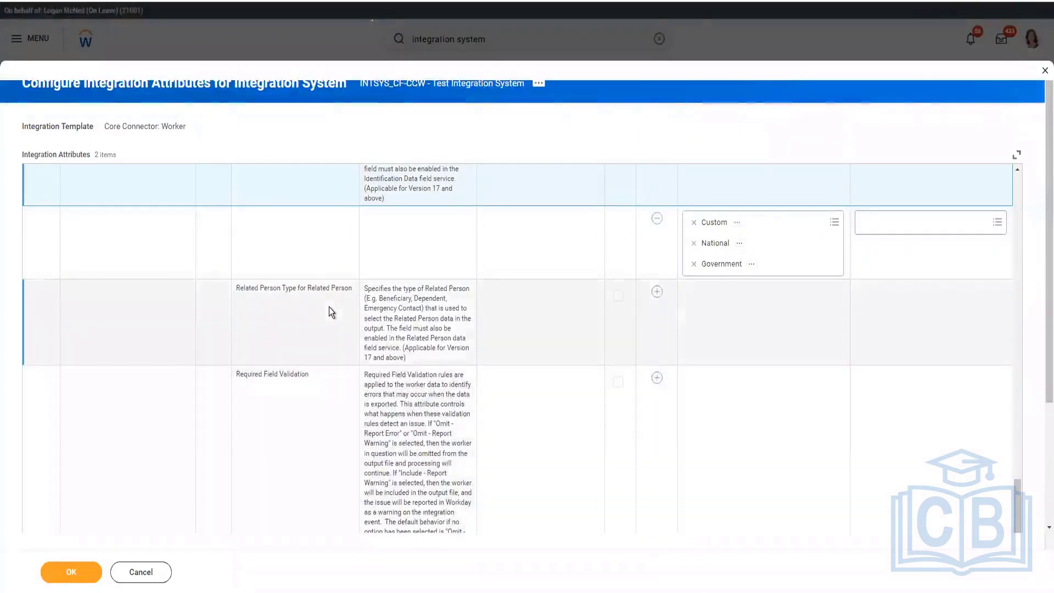
pyautogui.scroll(-2, 328, 307)
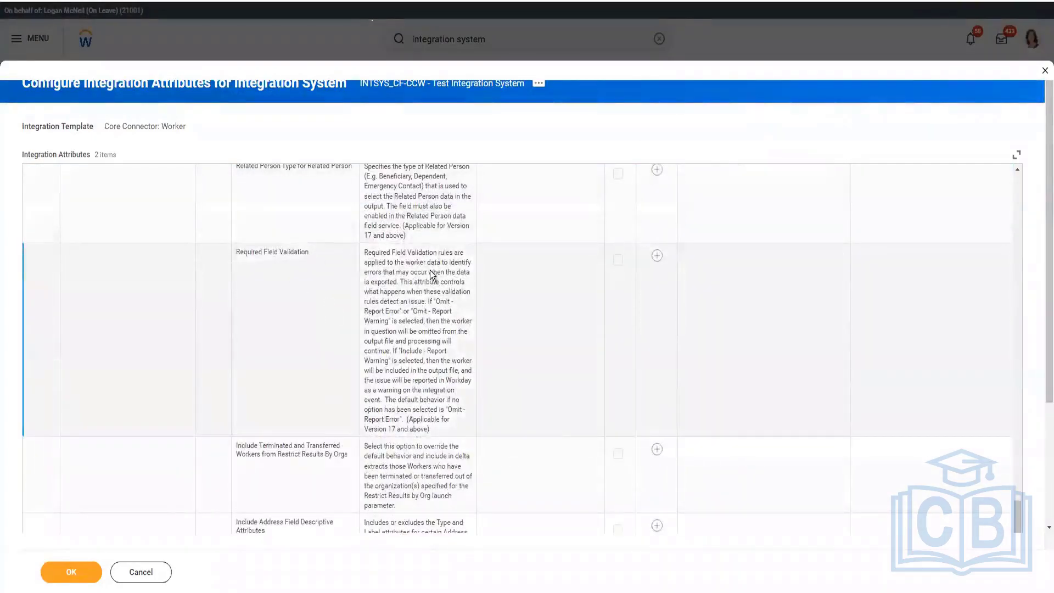
pyautogui.scroll(-1, 352, 398)
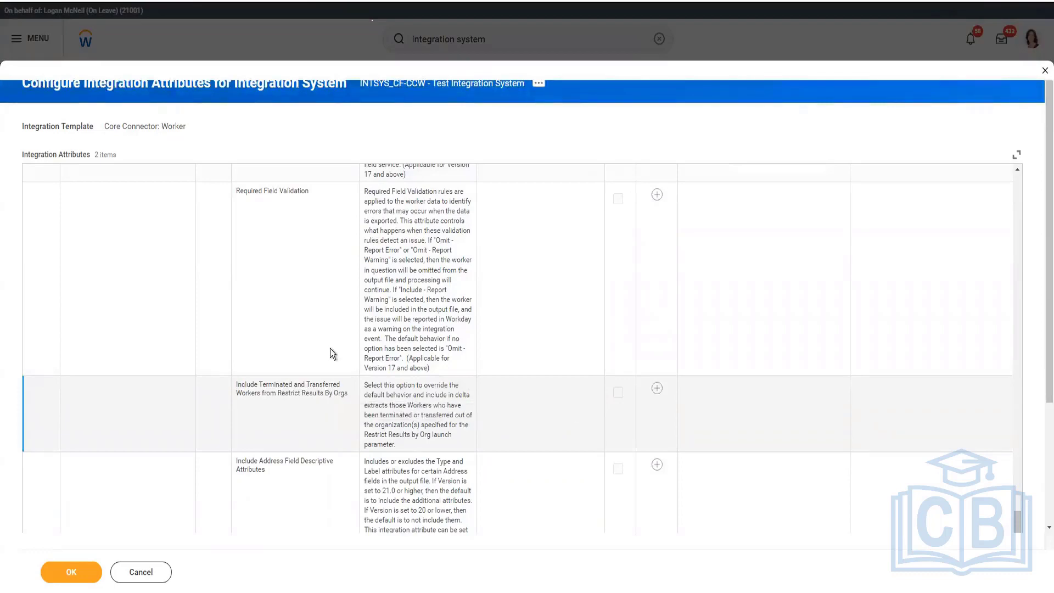
pyautogui.scroll(-2, 332, 353)
pyautogui.scroll(-1, 307, 418)
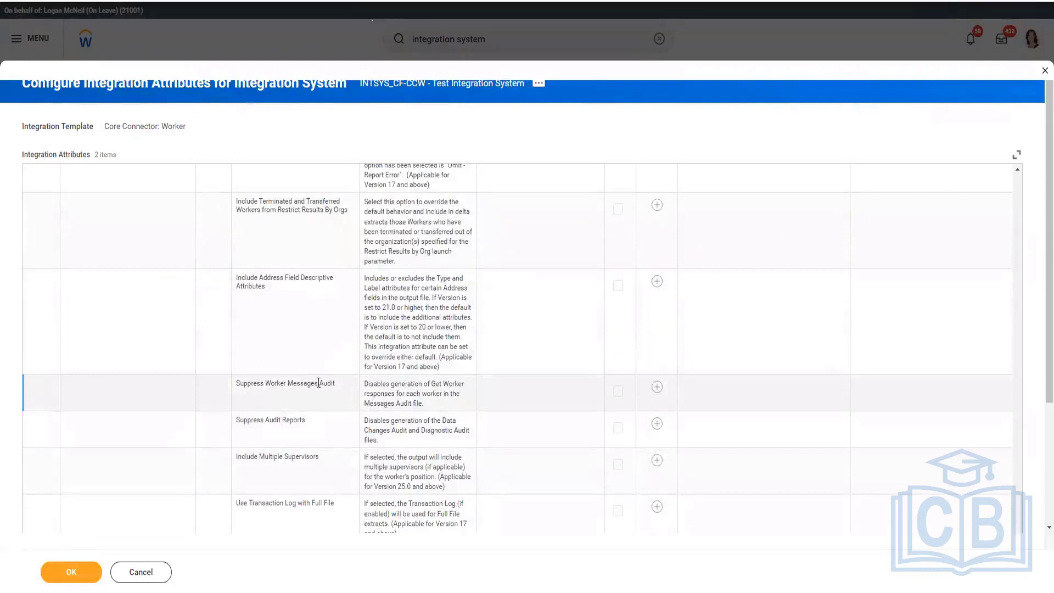
pyautogui.scroll(-1, 313, 434)
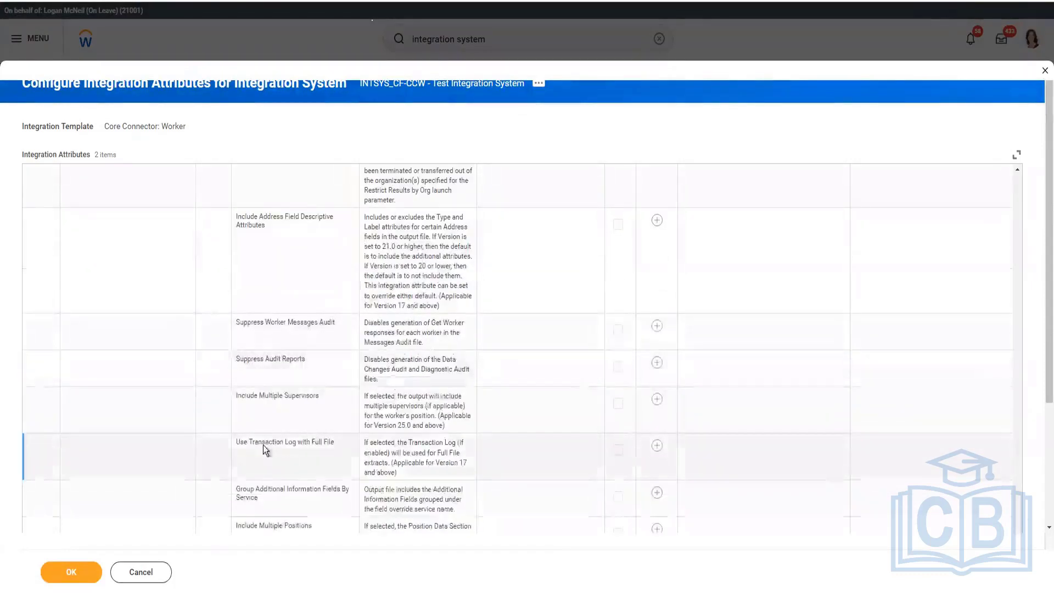
pyautogui.click(658, 447)
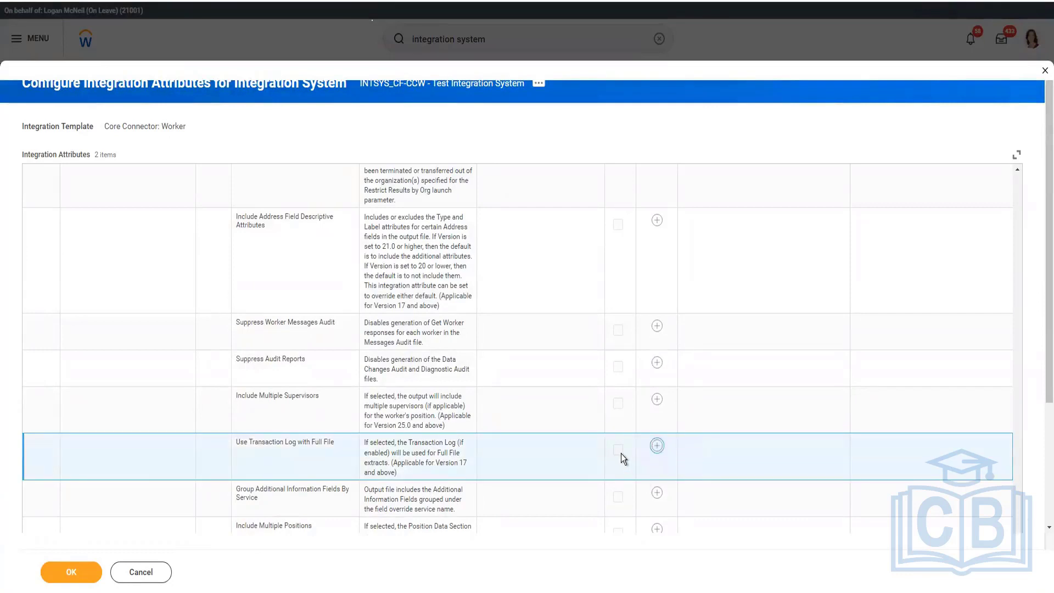
pyautogui.click(691, 496)
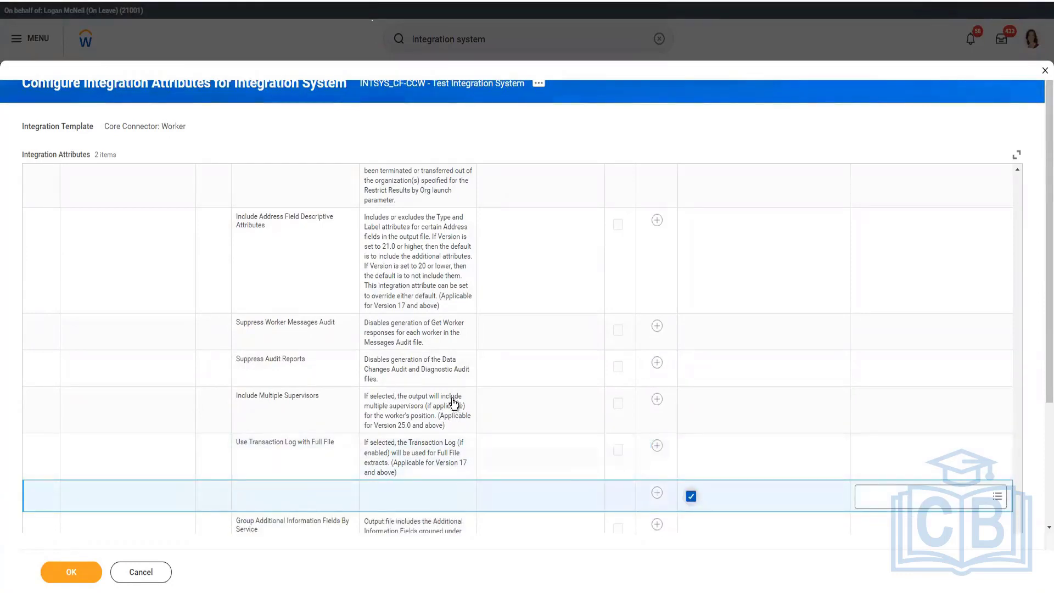
# Step: Override the default of the Document Retention Policy attribute under Integration Document Retention with 180 days
pyautogui.scroll(-5, 450, 397)
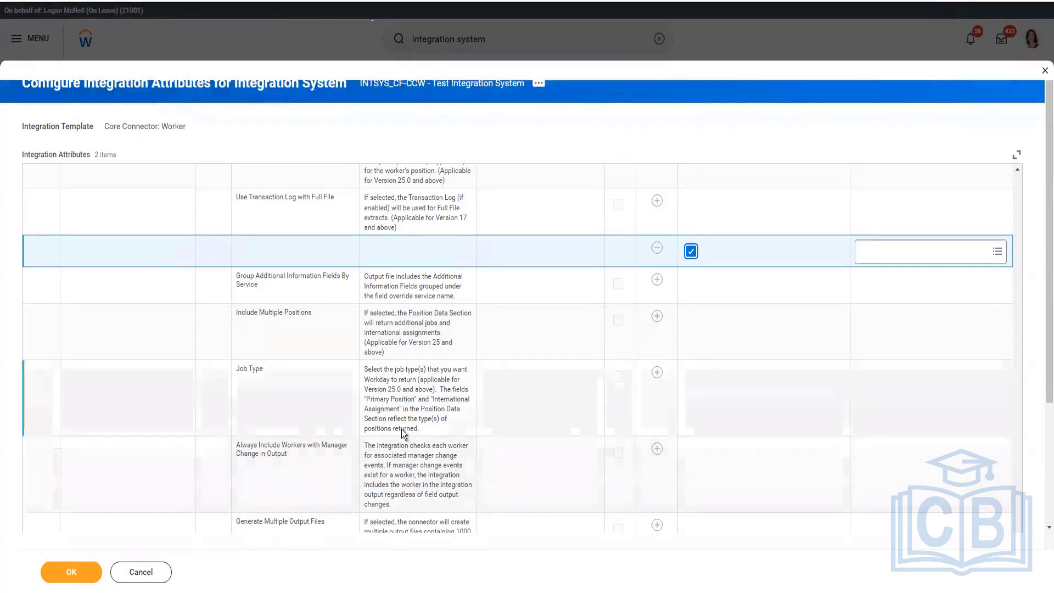
pyautogui.scroll(-5, 410, 434)
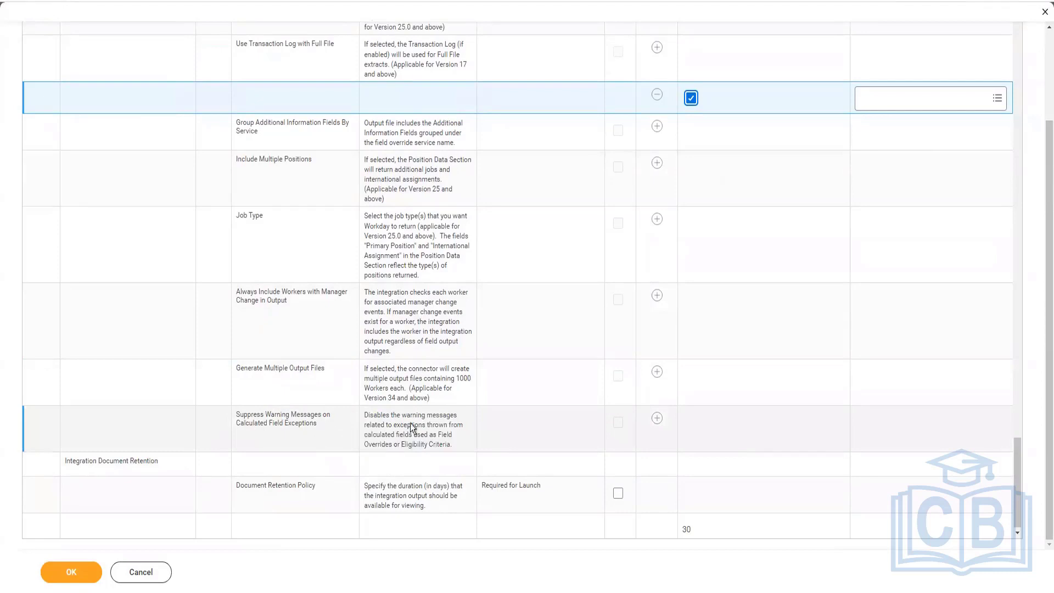
pyautogui.click(618, 496)
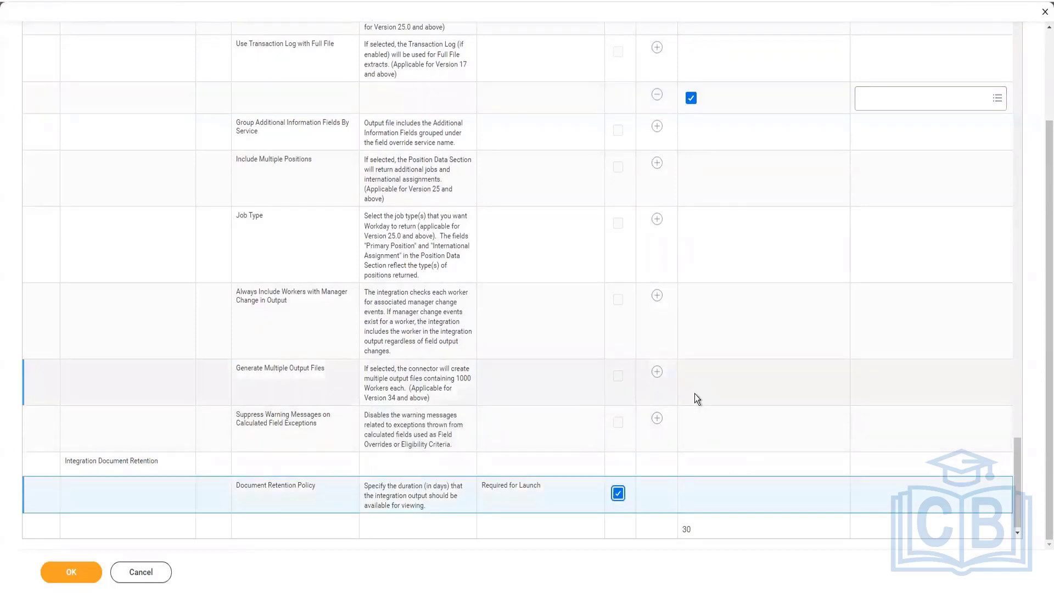
pyautogui.click(732, 521)
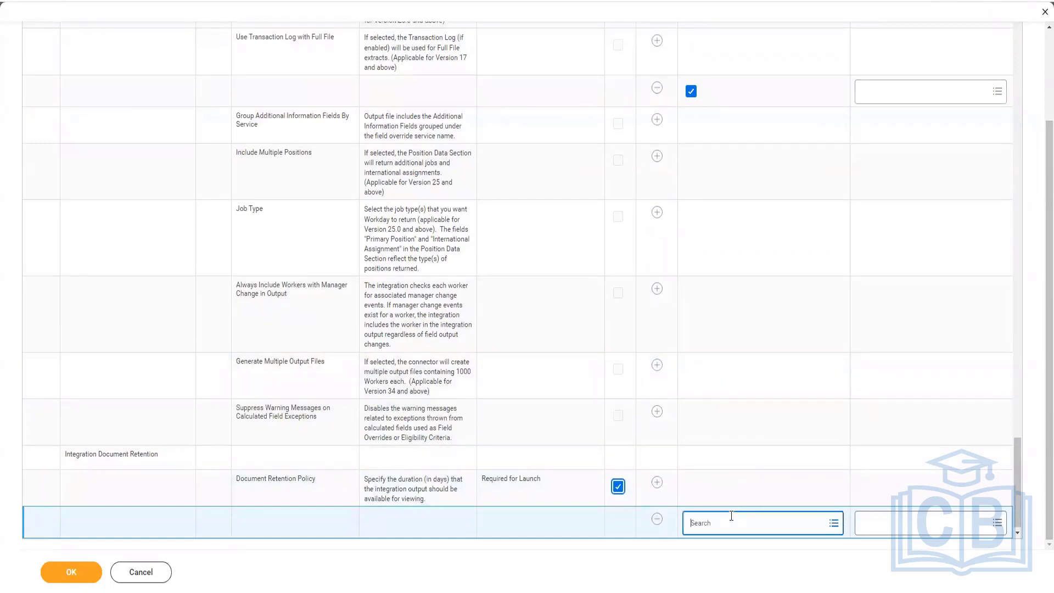
pyautogui.write('180')
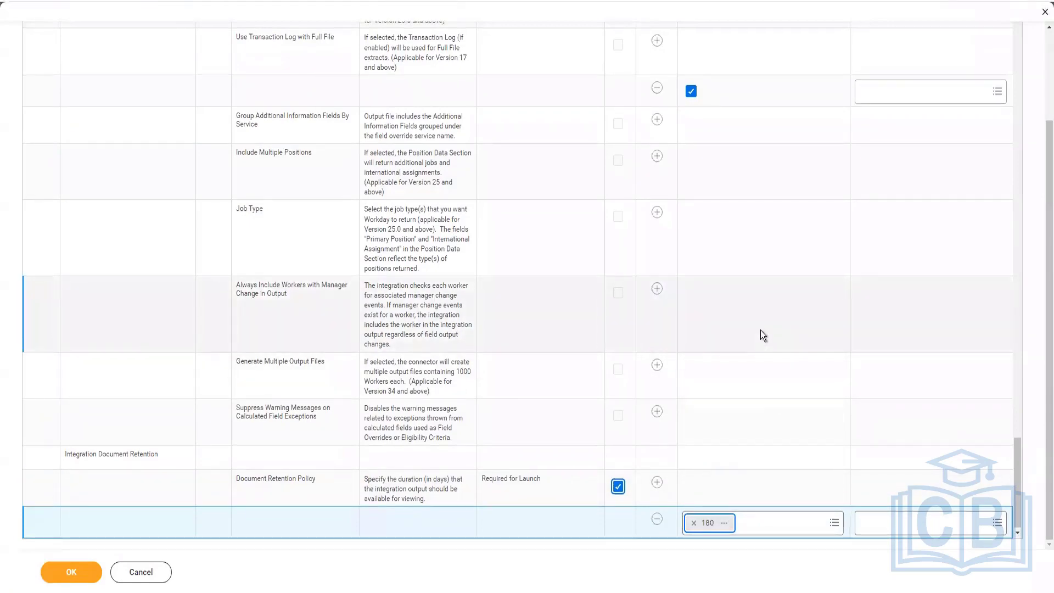
# Step: Try to submit the integration attributes and open the first entry in the error list
pyautogui.scroll(12, 452, 369)
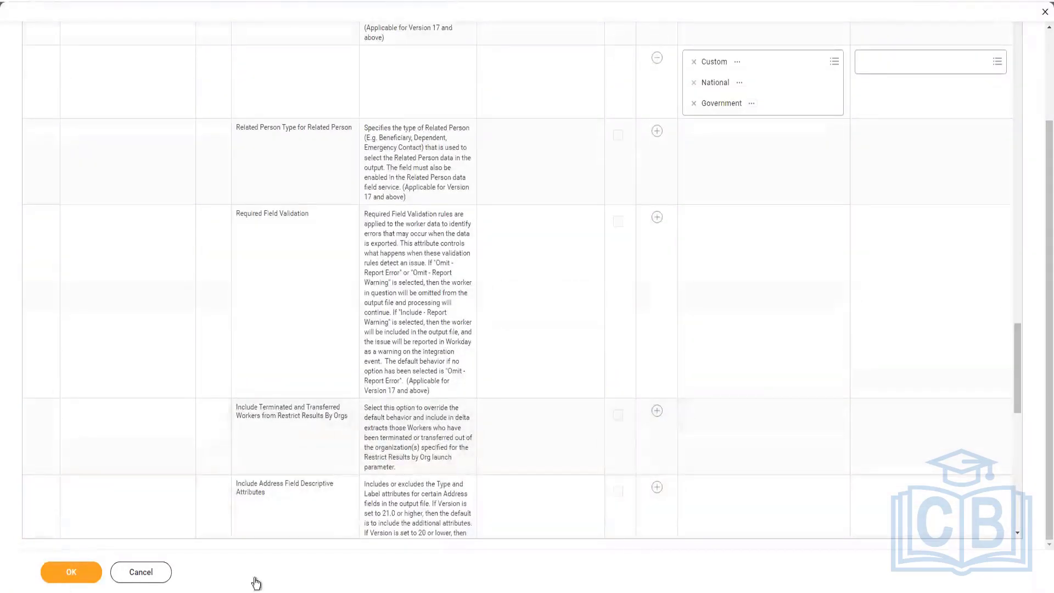
pyautogui.click(329, 476)
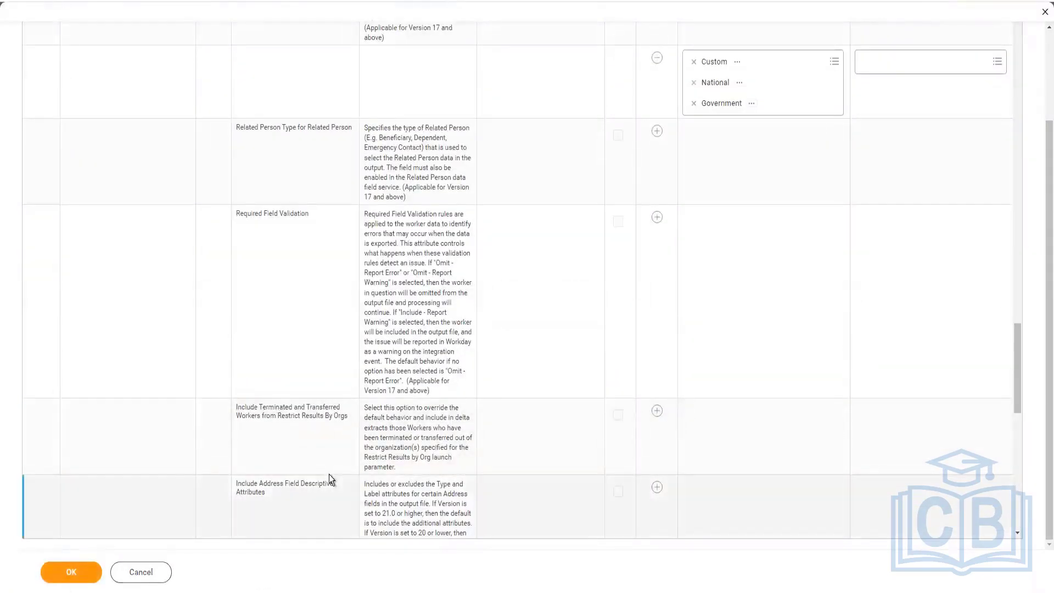
pyautogui.click(220, 370)
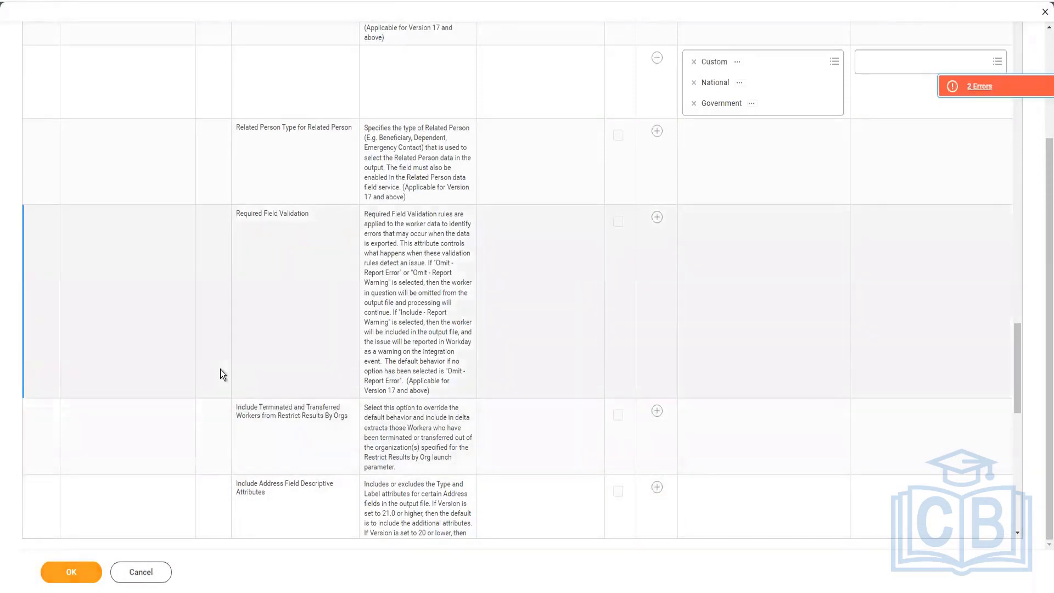
pyautogui.click(1002, 88)
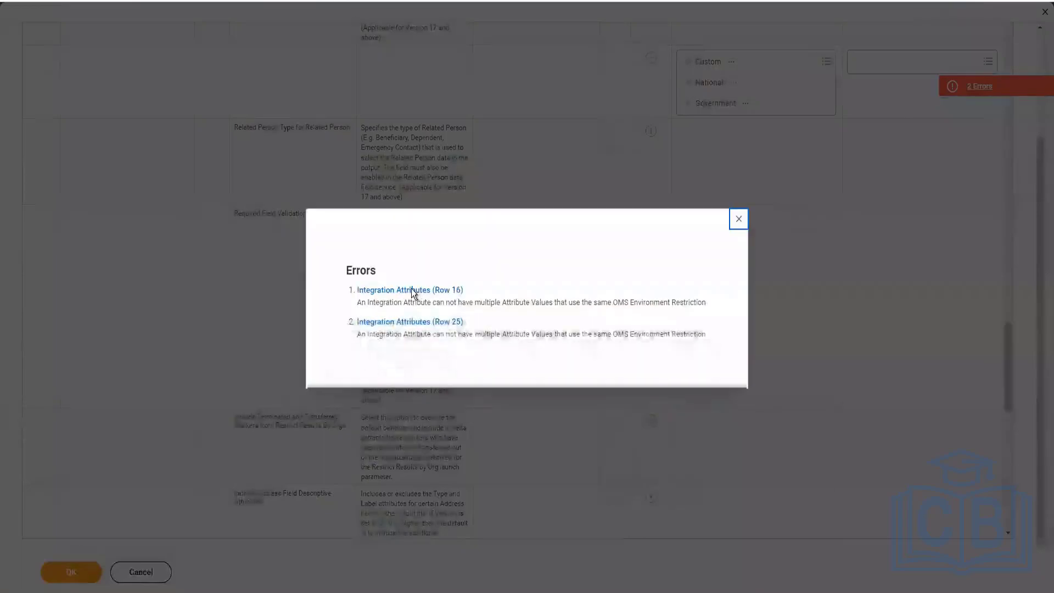
pyautogui.click(410, 292)
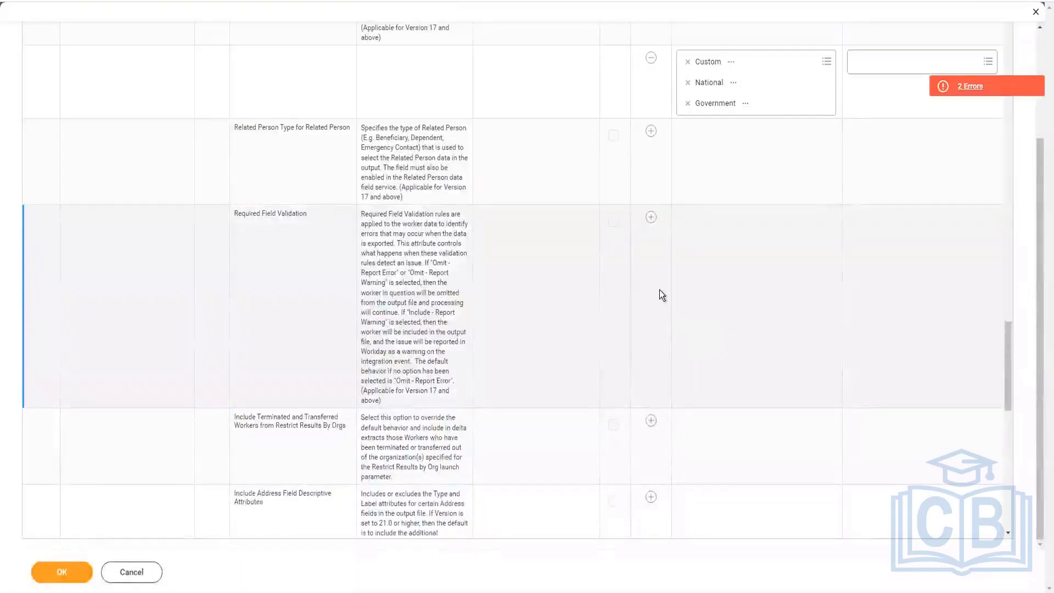
# Step: Check the error list against the values of the Organization Type and Identification Type attributes
pyautogui.scroll(2, 660, 281)
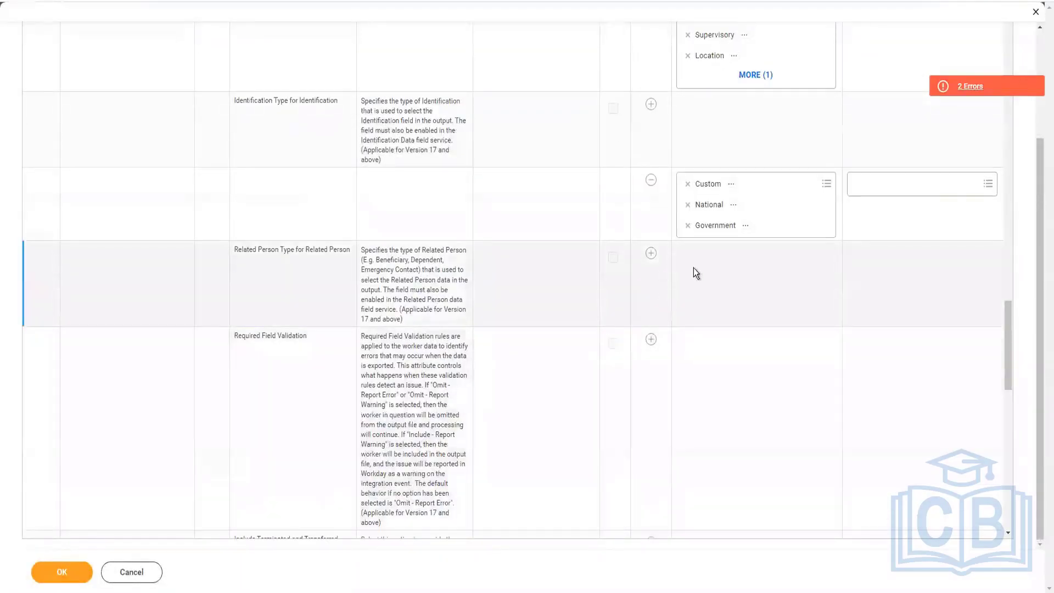
pyautogui.scroll(2, 693, 268)
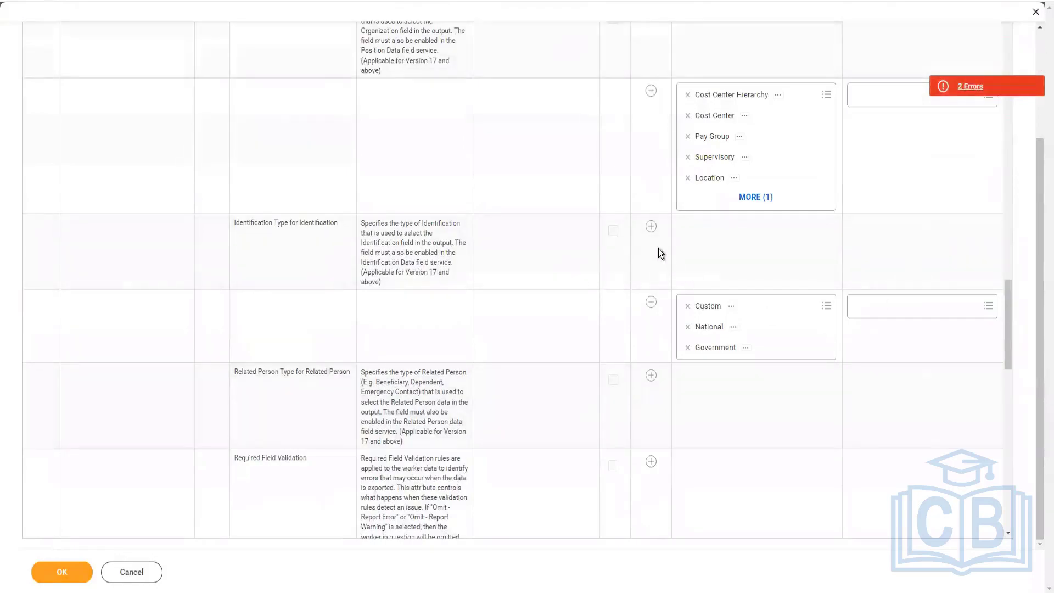
pyautogui.click(970, 86)
pyautogui.click(412, 321)
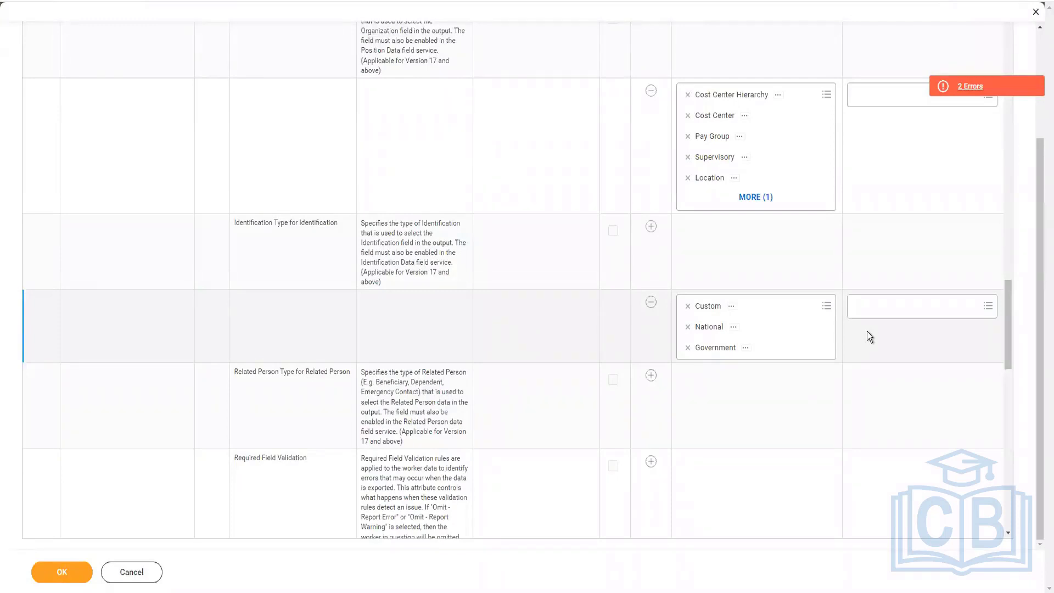
pyautogui.click(728, 82)
# Step: Try splitting Custom, National and Government into separate value rows for Identification Type for Identification, and submit the attributes
pyautogui.click(653, 228)
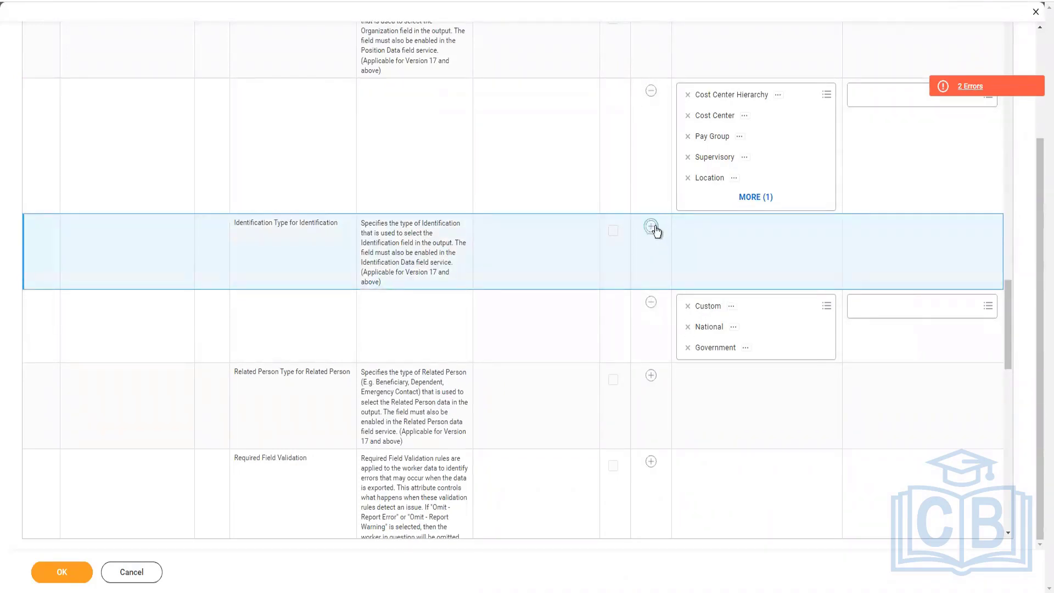
pyautogui.click(654, 227)
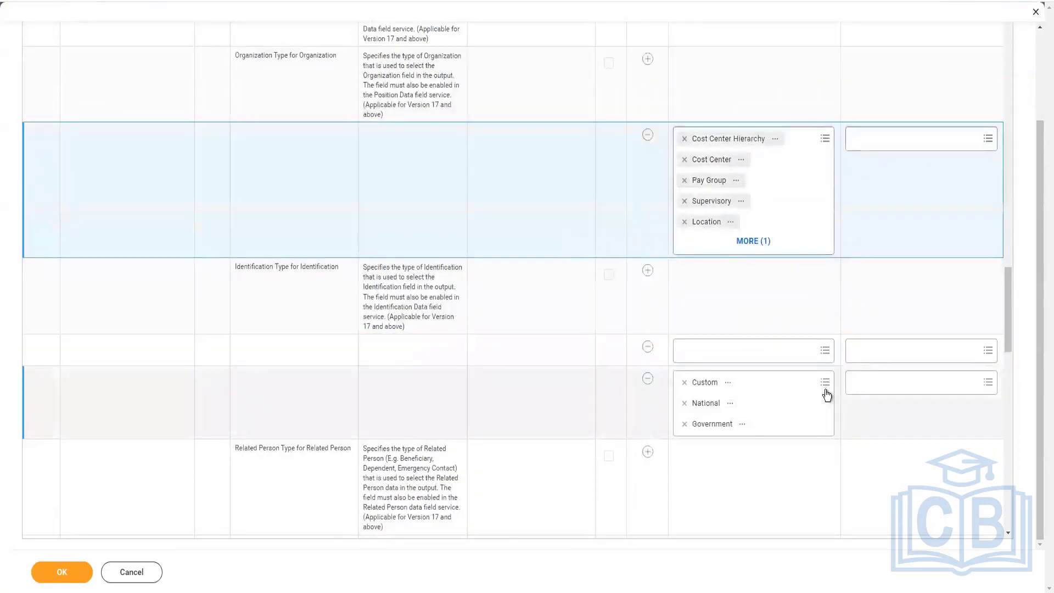
pyautogui.click(790, 352)
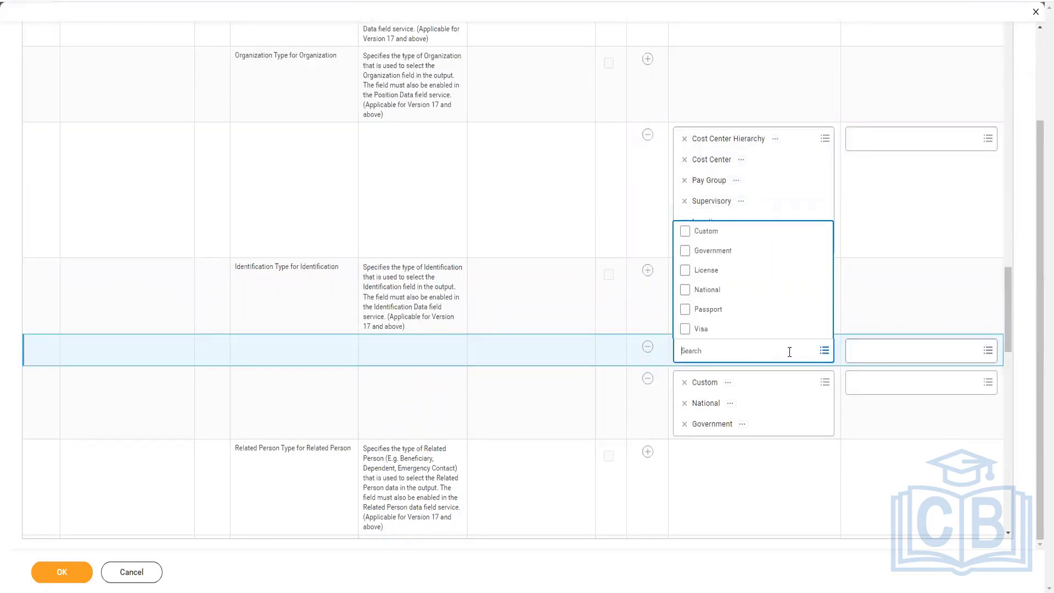
pyautogui.write('national')
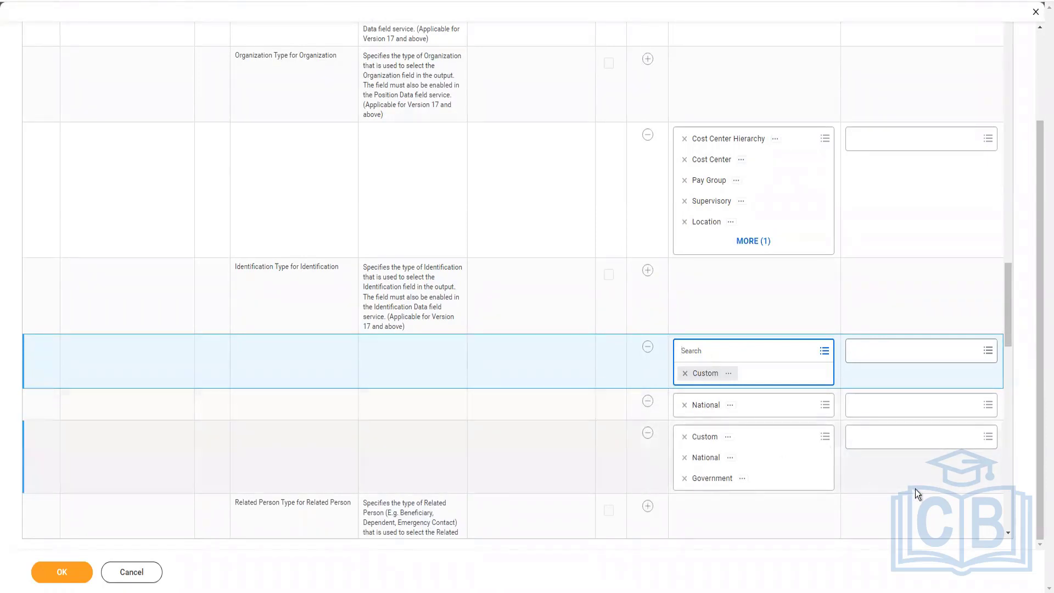
pyautogui.click(756, 471)
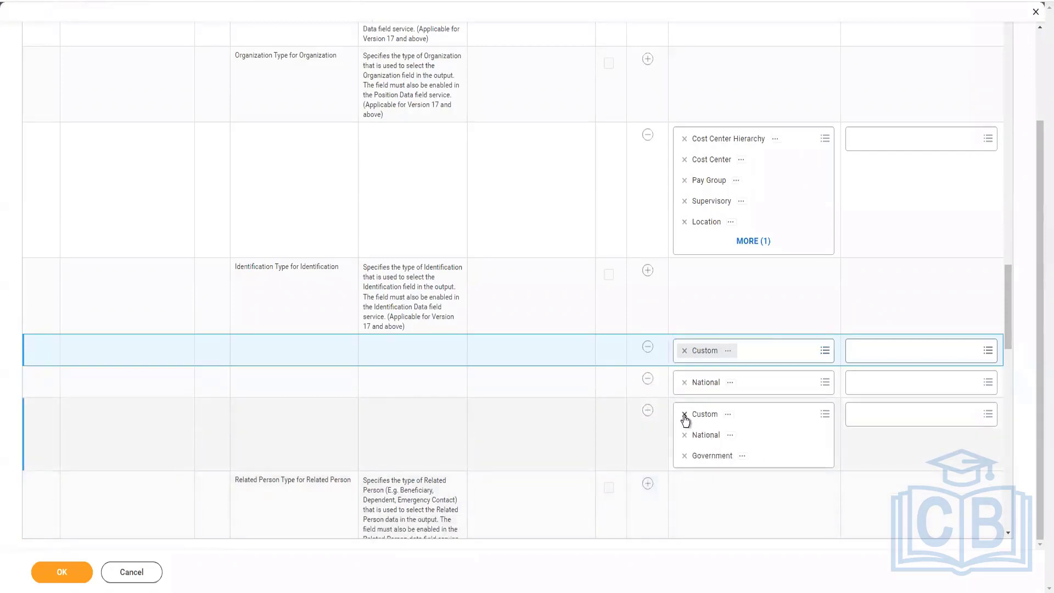
pyautogui.press('Delete')
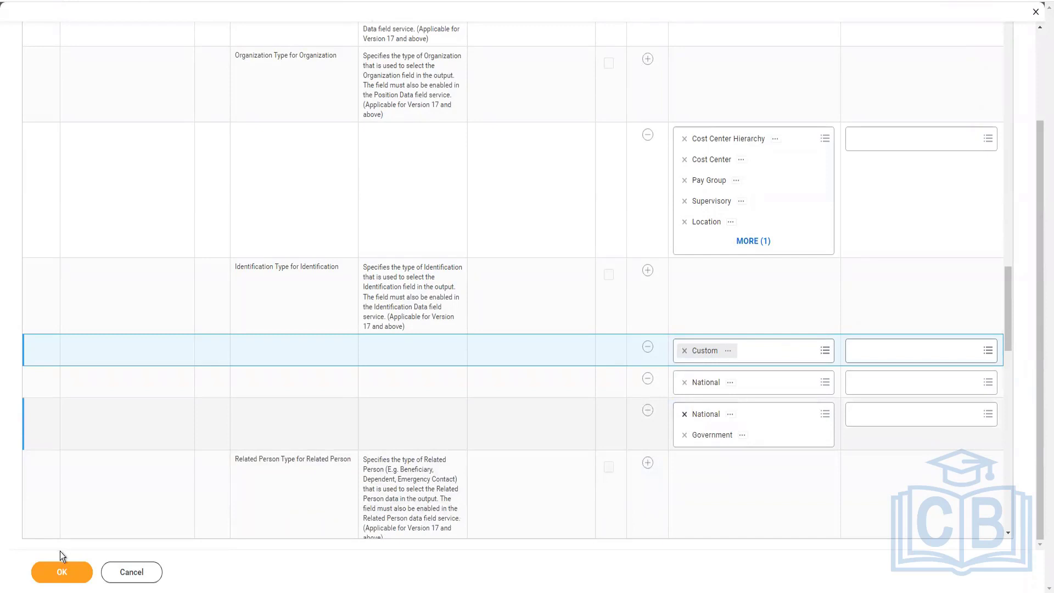
pyautogui.press('Delete')
pyautogui.click(59, 571)
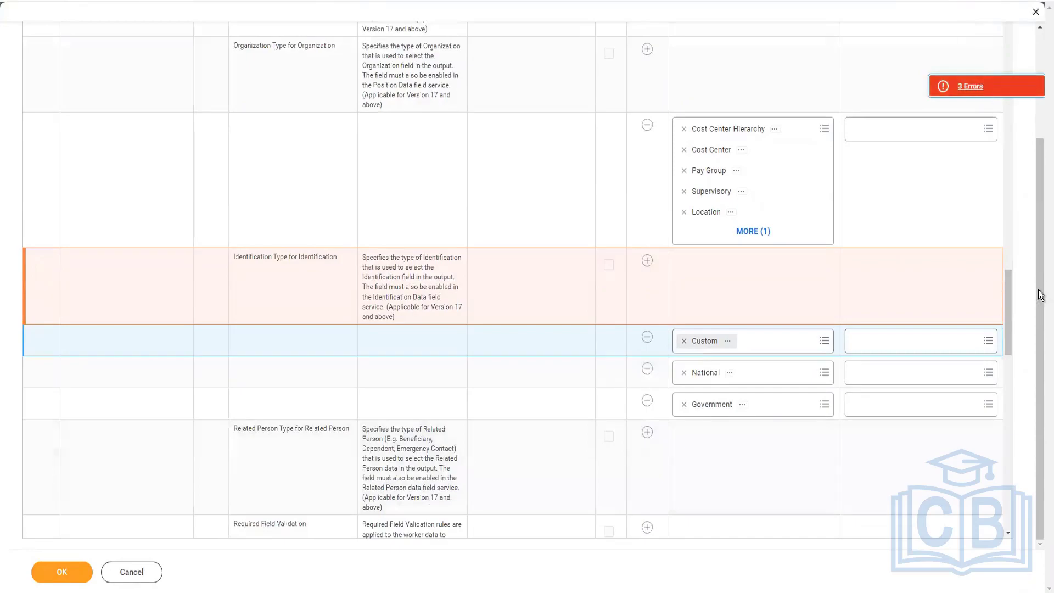
# Step: Review the errors, recombine Custom, National and Government in one Identification Type value row, and remove the separate rows
pyautogui.click(971, 86)
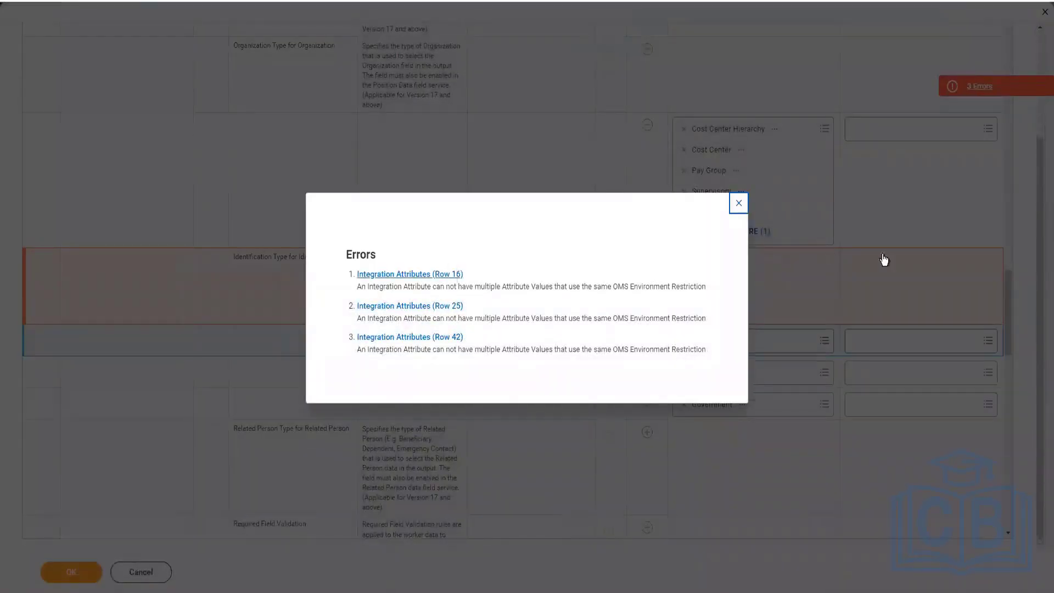
pyautogui.click(739, 203)
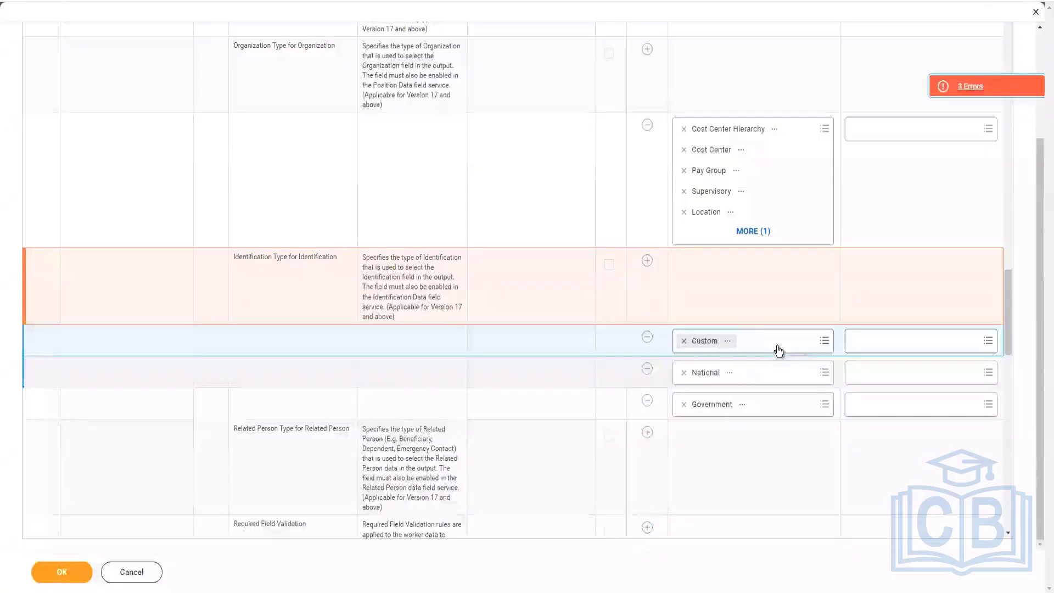
pyautogui.click(777, 346)
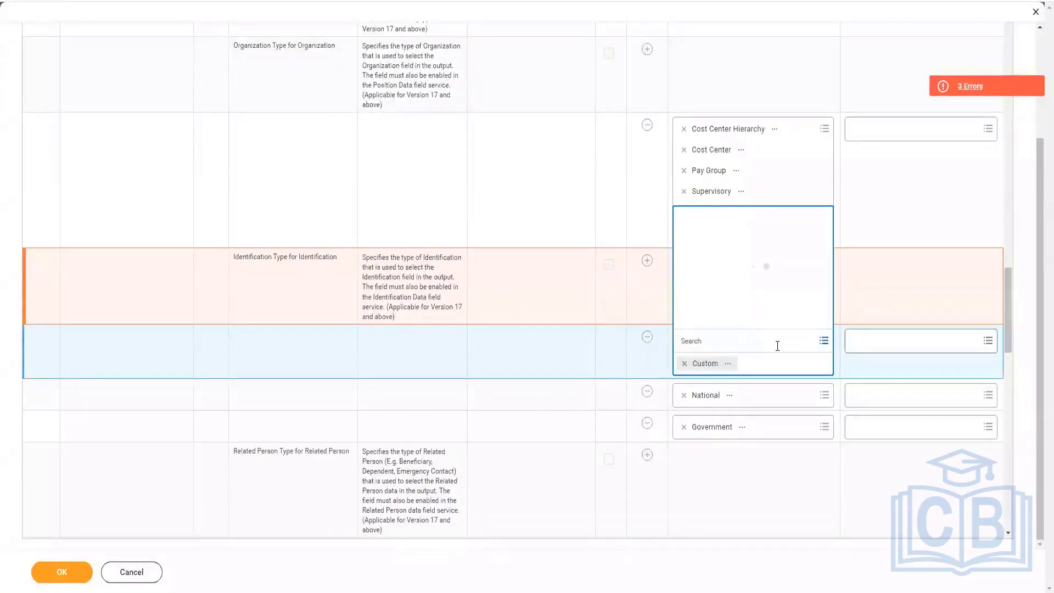
pyautogui.write('tional')
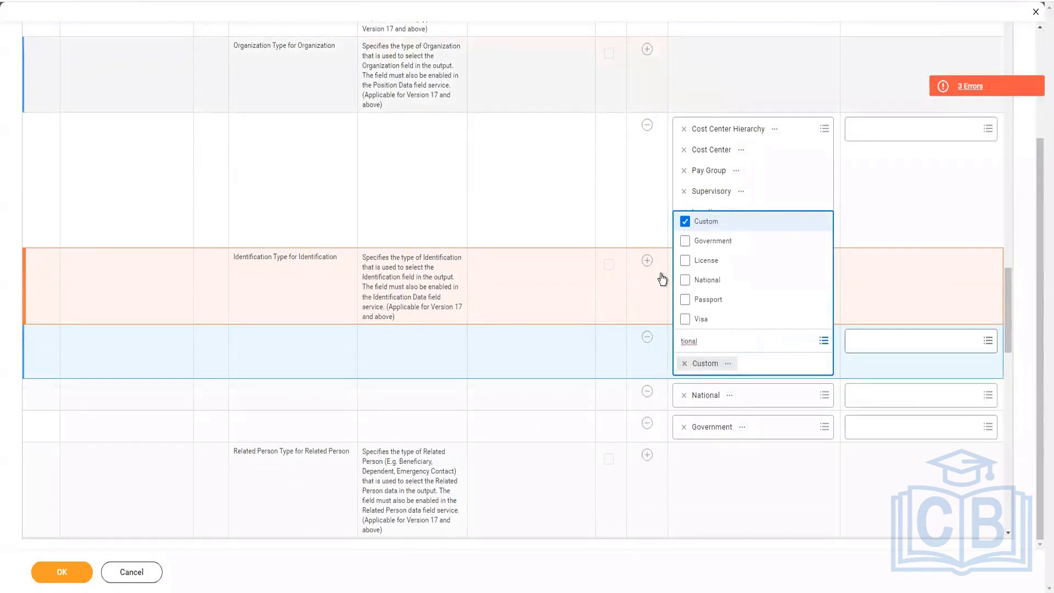
pyautogui.click(697, 281)
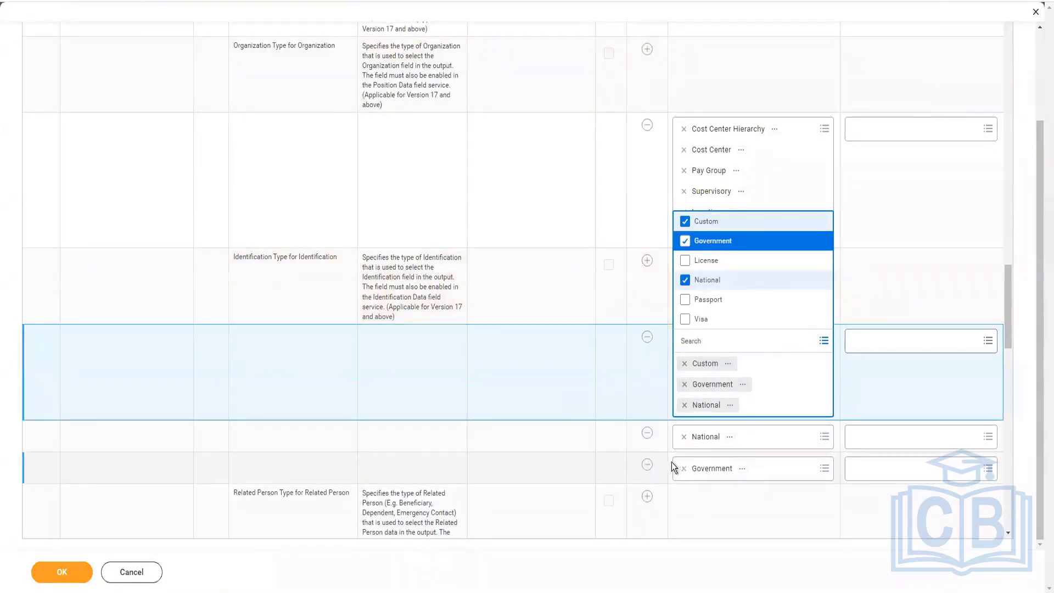
pyautogui.click(671, 462)
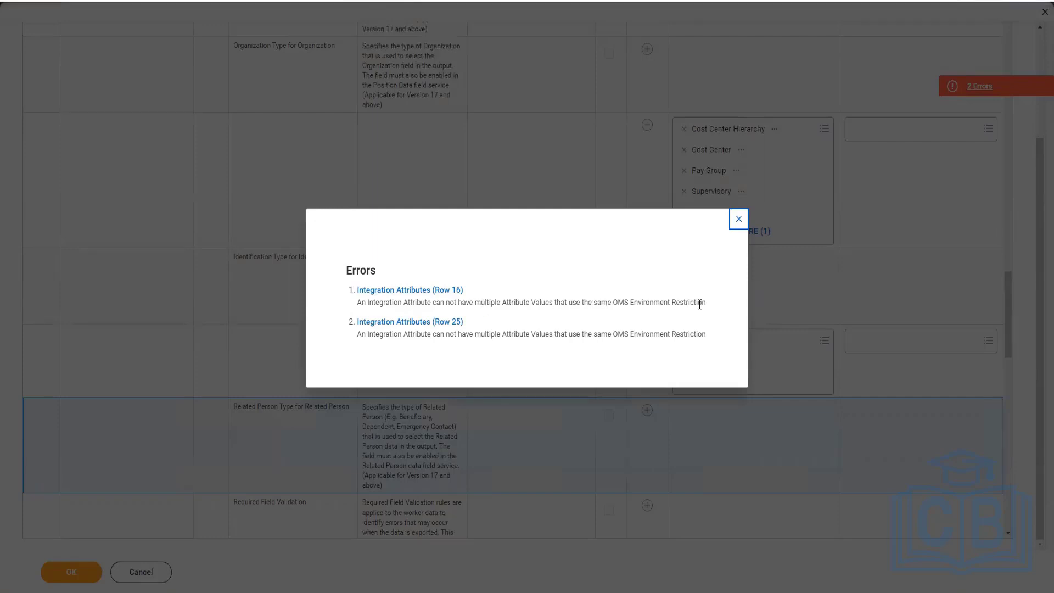
# Step: Restrict the Identification Type for Identification value to the Sales and Sandbox environments and resubmit the attributes
pyautogui.click(430, 291)
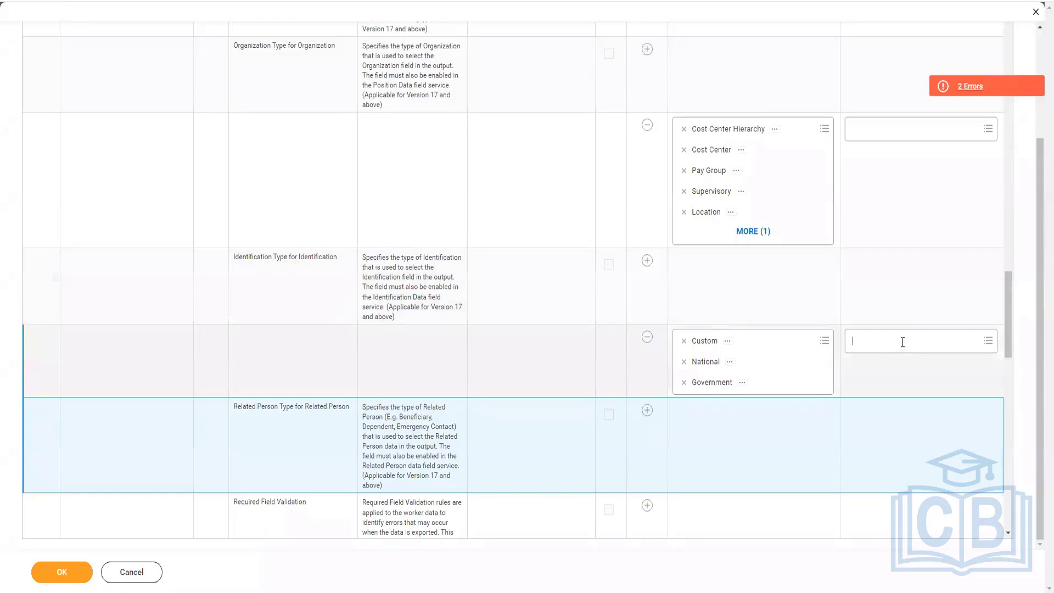
pyautogui.click(903, 342)
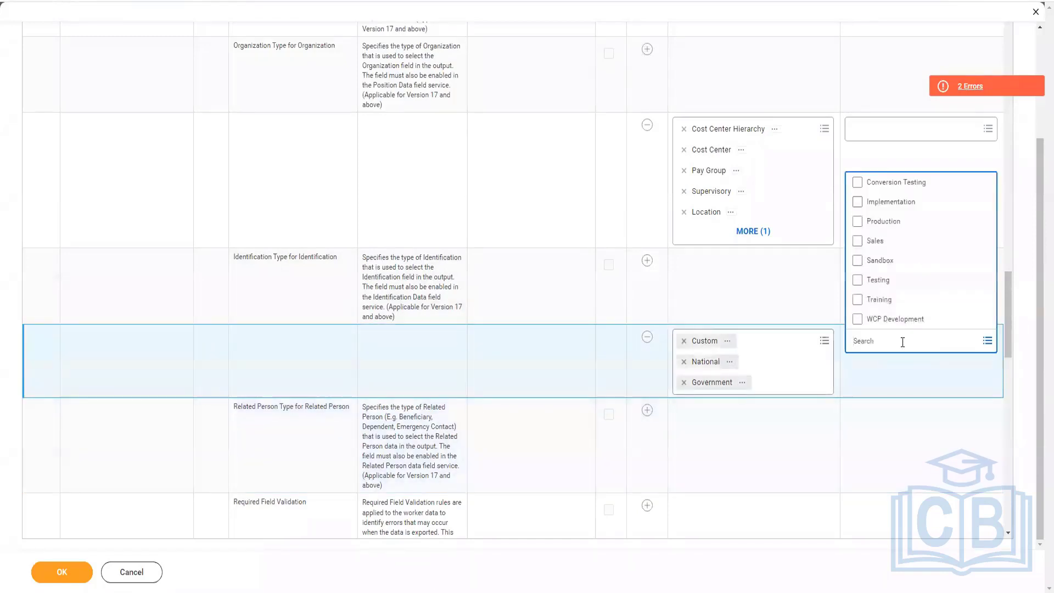
pyautogui.click(874, 241)
pyautogui.click(877, 260)
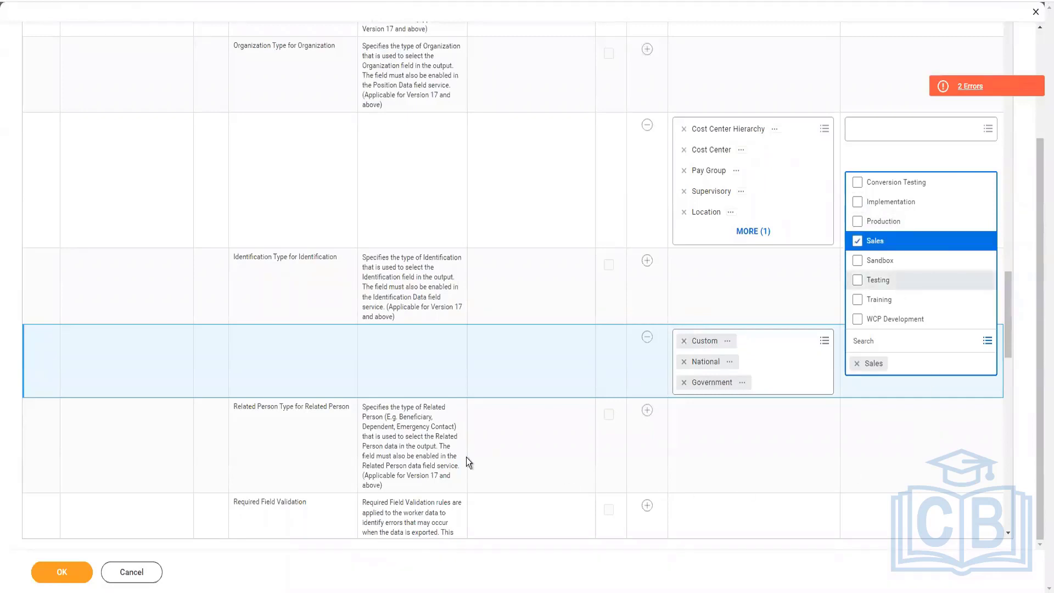
pyautogui.click(70, 573)
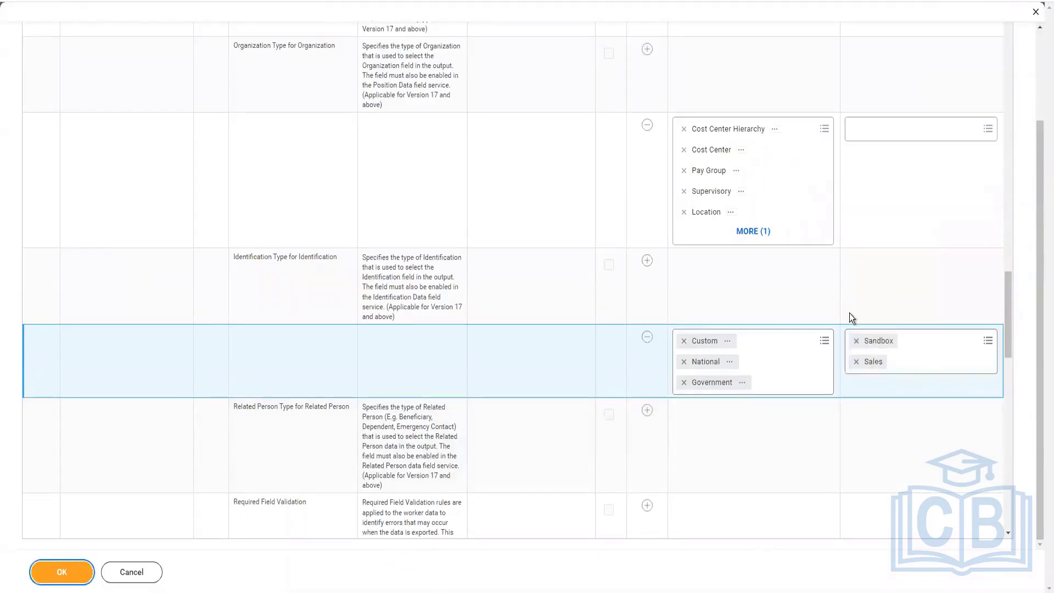
# Step: Replace Sales and Sandbox with Implementation as the environment restriction of the Identification Type value, resubmit, and open the Row 16 error
pyautogui.click(934, 361)
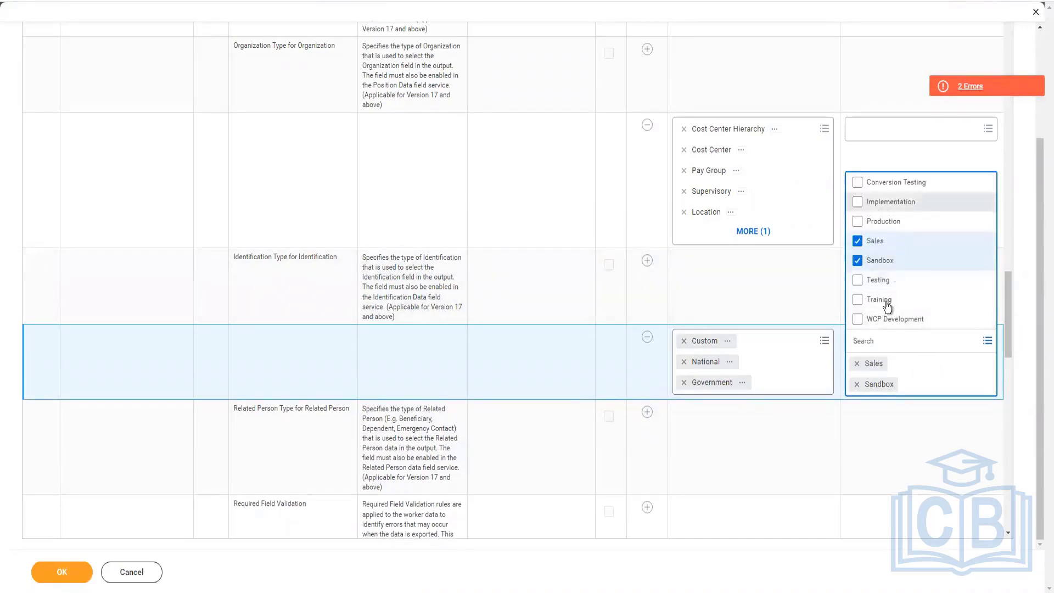
pyautogui.click(885, 202)
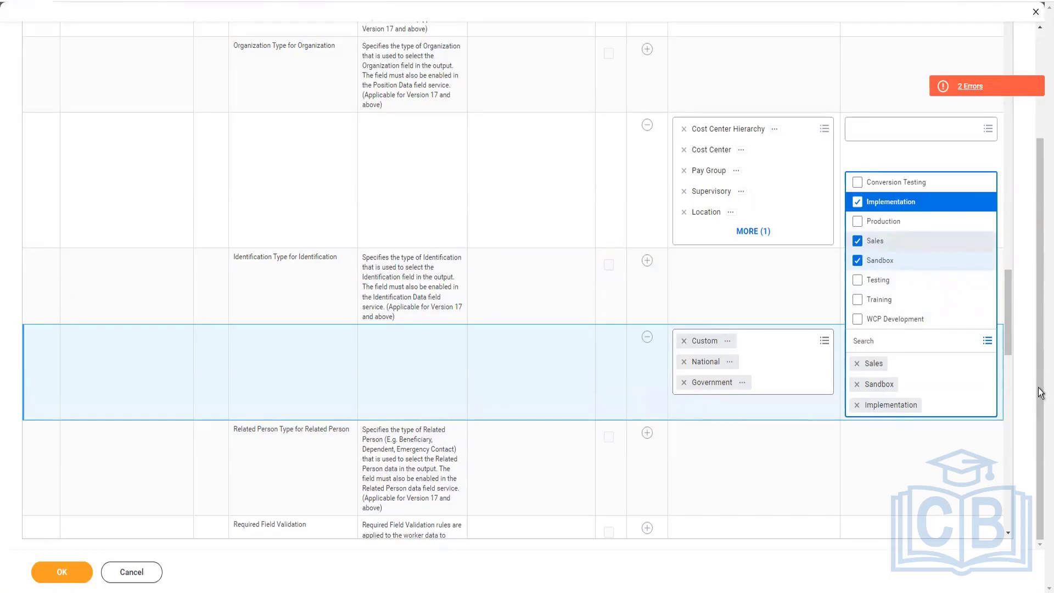
pyautogui.click(857, 383)
pyautogui.click(857, 363)
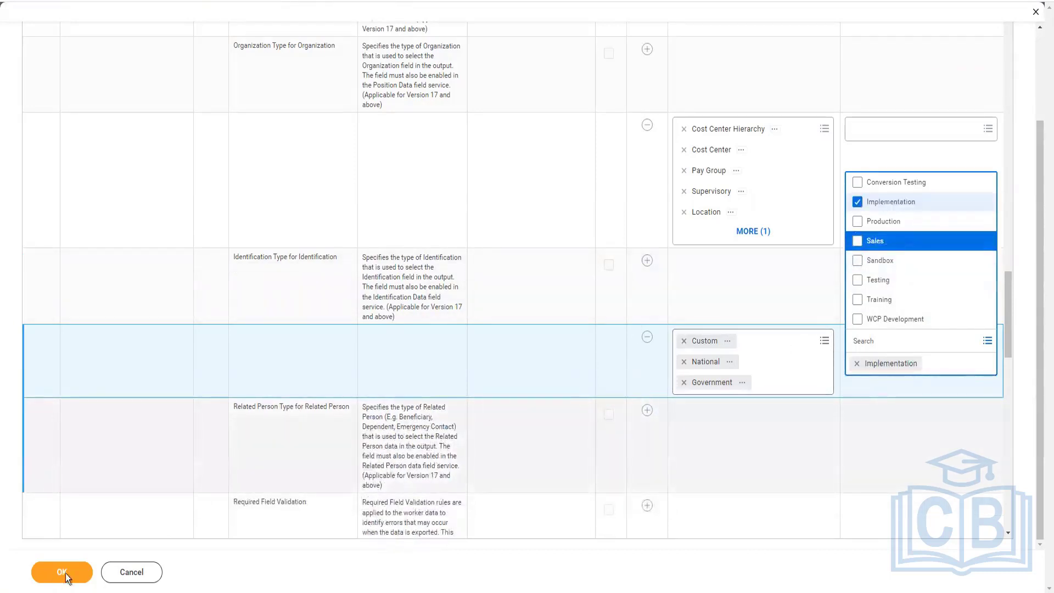
pyautogui.click(846, 238)
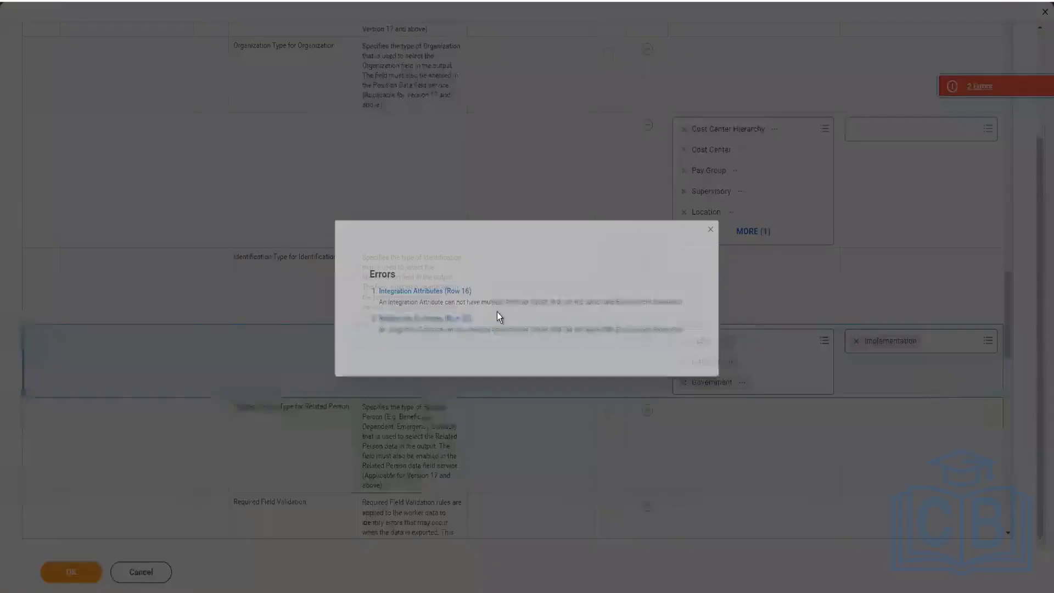
pyautogui.click(411, 289)
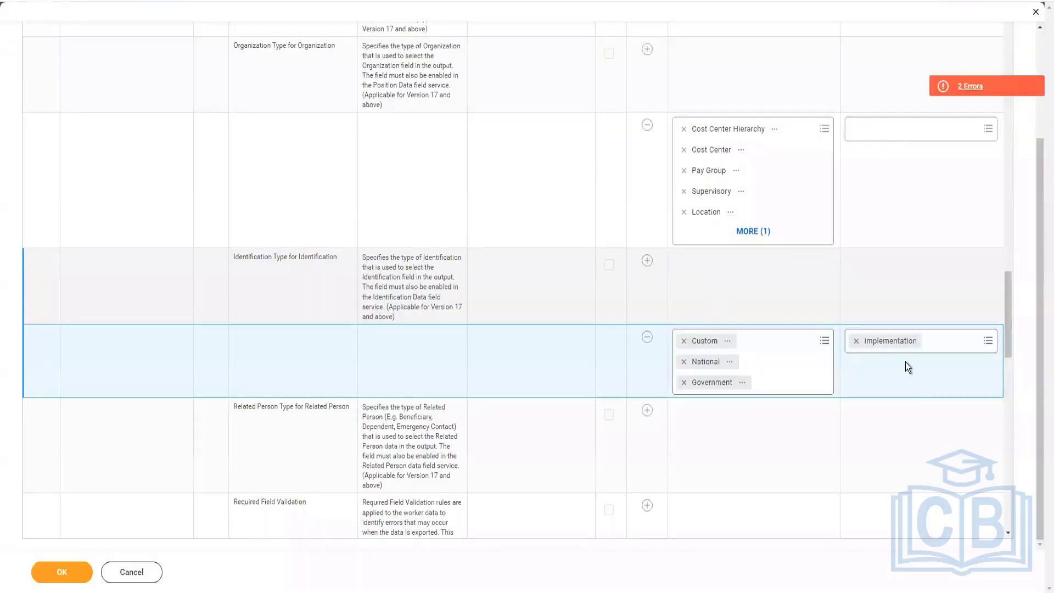
# Step: Clear the environment restriction of the Identification Type value and open the Row 16 entry in the error list
pyautogui.click(856, 341)
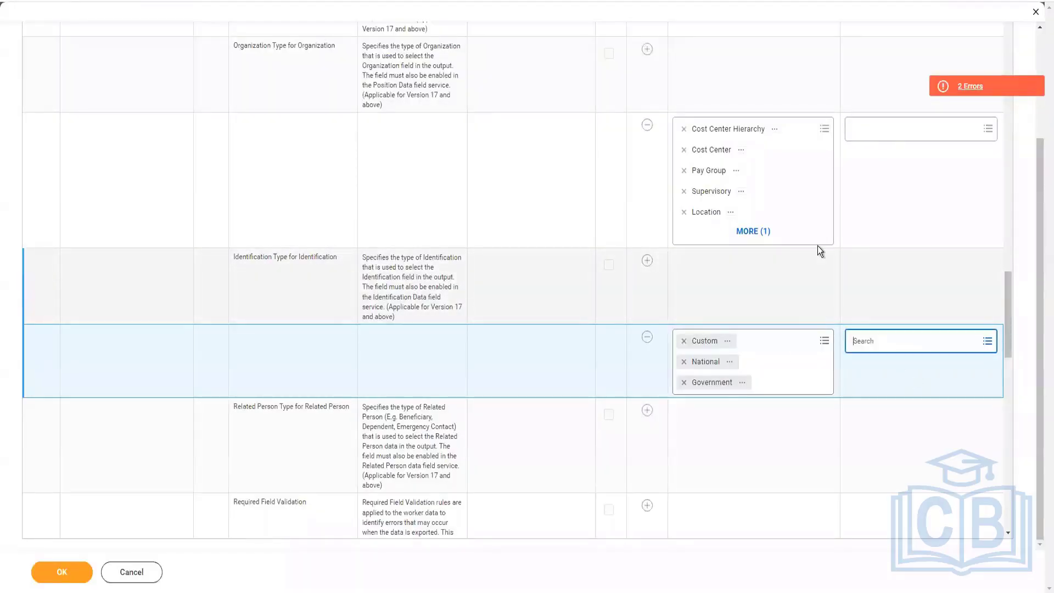
pyautogui.scroll(15, 818, 246)
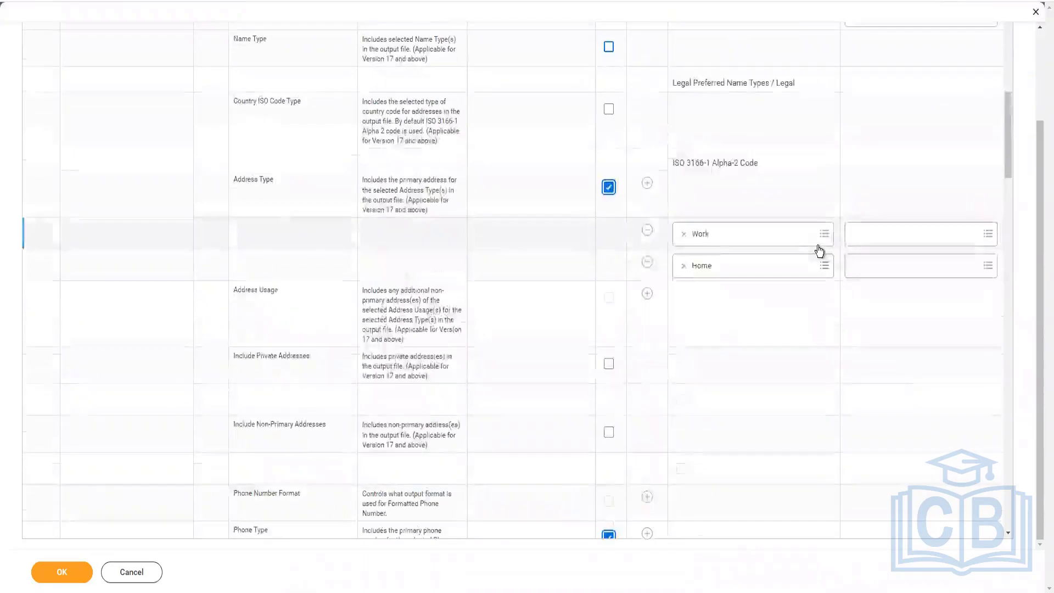
pyautogui.scroll(8, 818, 248)
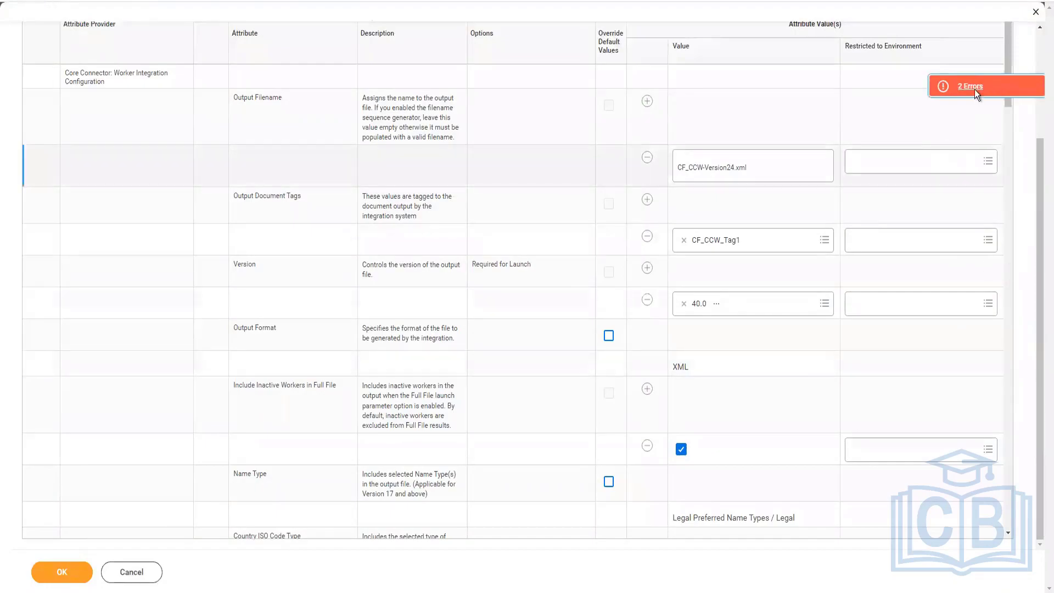
pyautogui.click(975, 90)
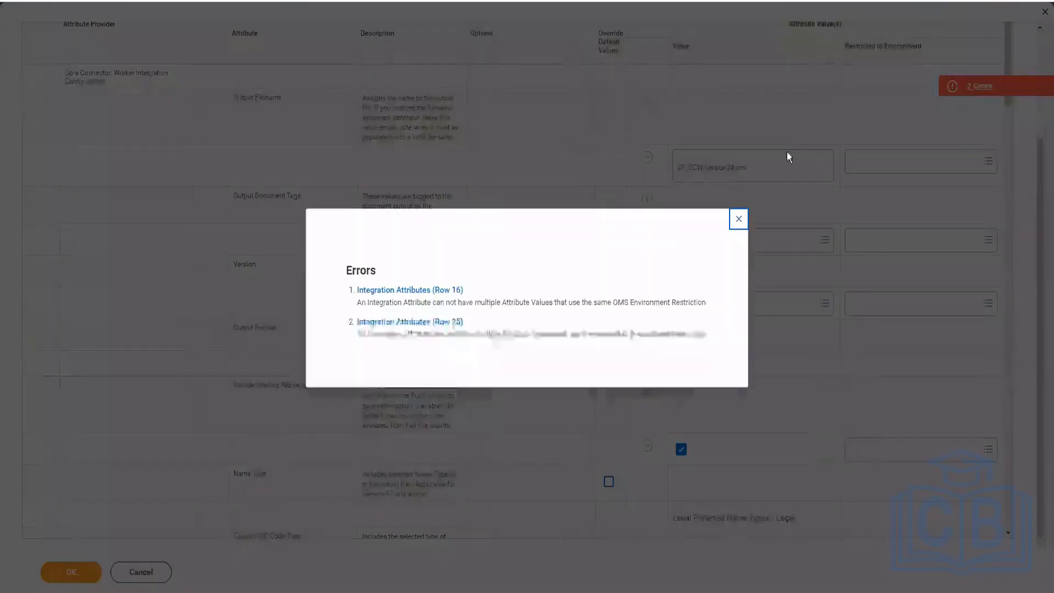
pyautogui.click(418, 291)
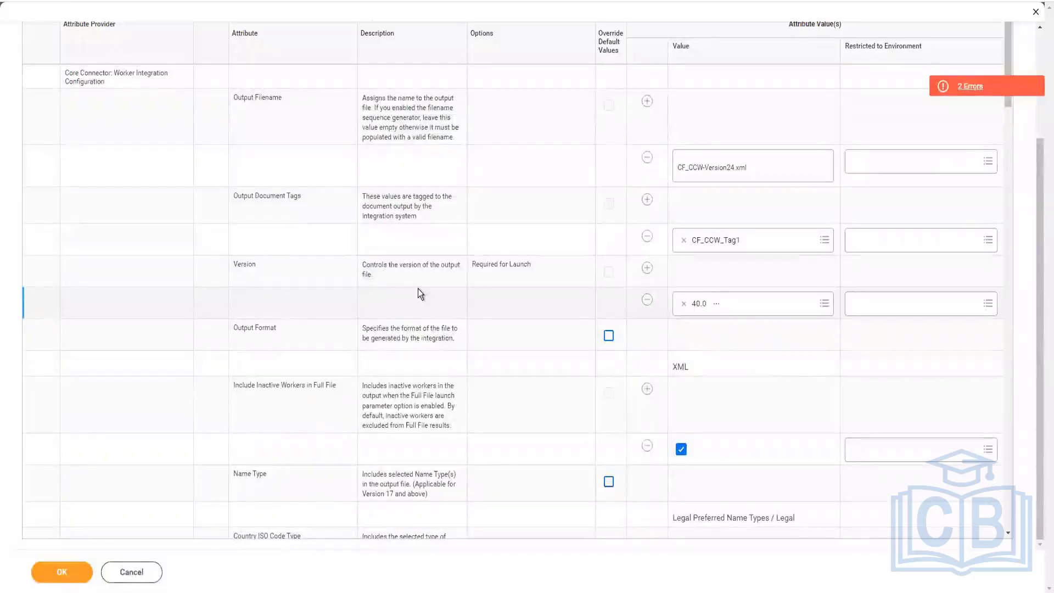
# Step: Review the Row 16 and Row 25 errors, combine Work and Home in one Address Type value row, and remove the separate Home row
pyautogui.click(991, 89)
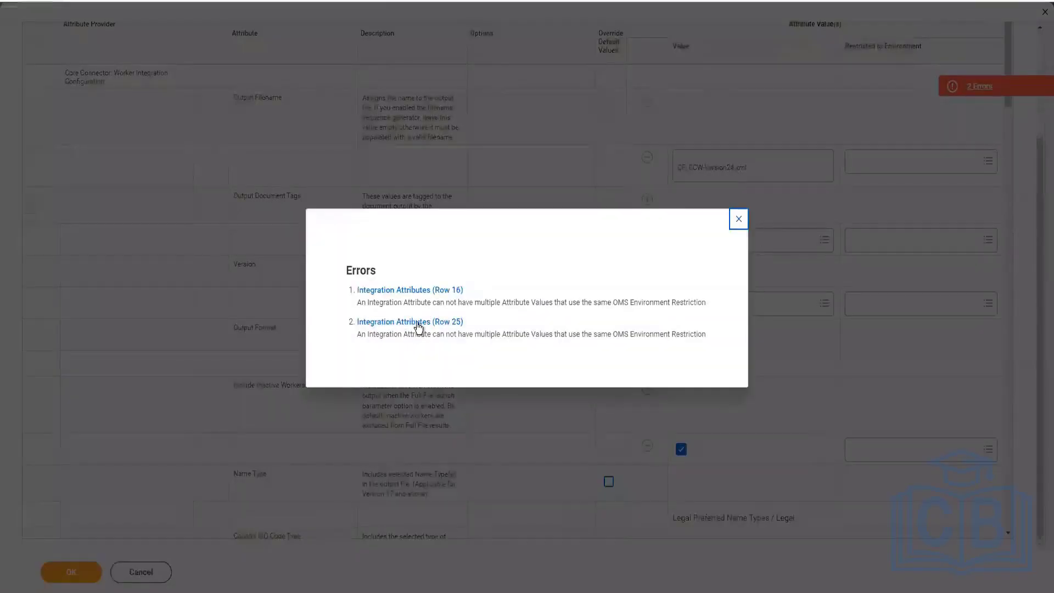
pyautogui.click(625, 373)
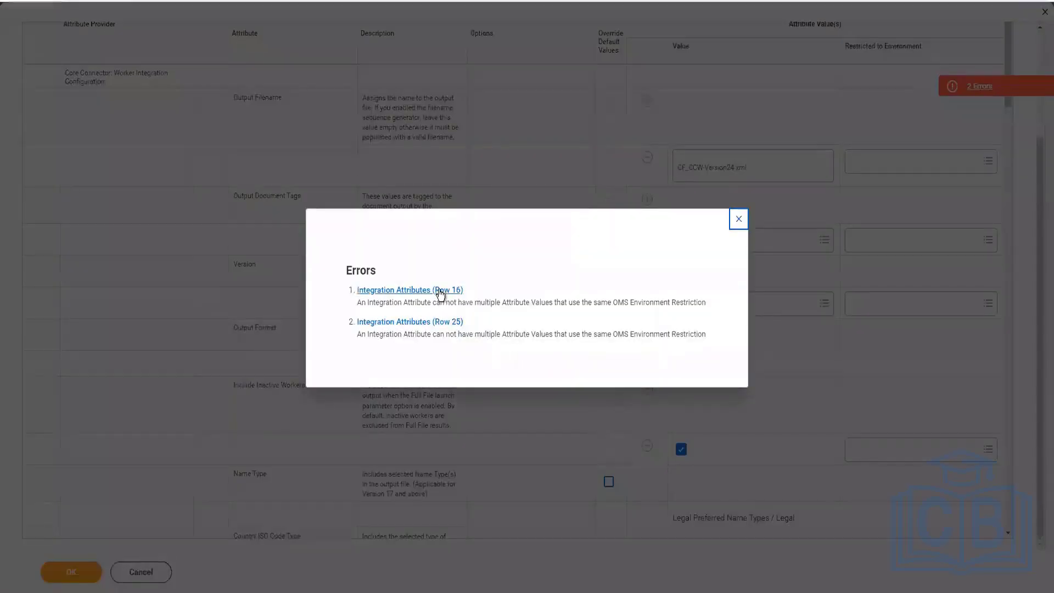
pyautogui.click(739, 219)
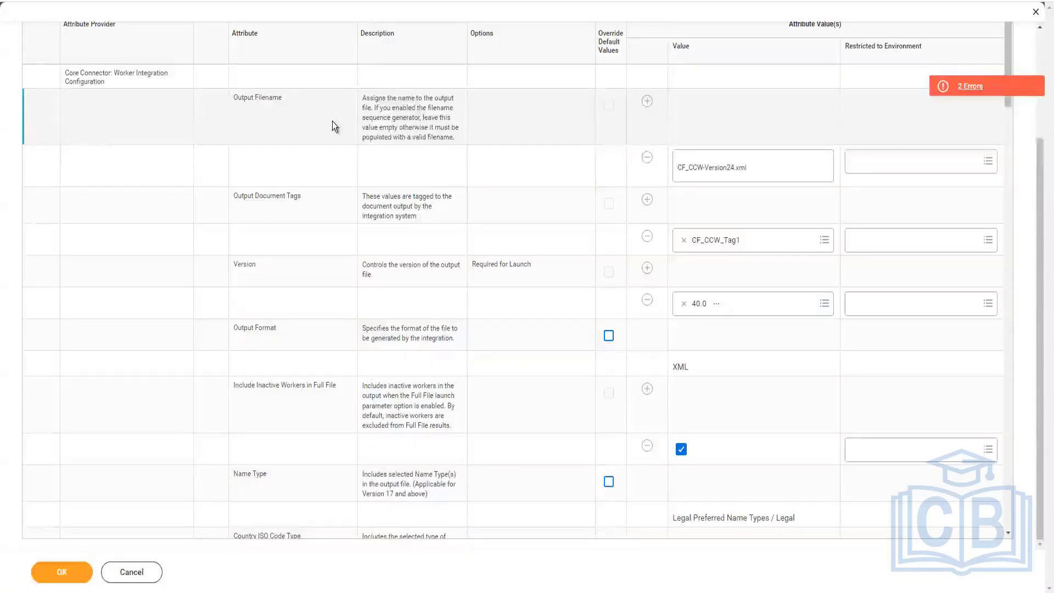
pyautogui.click(332, 121)
pyautogui.click(305, 214)
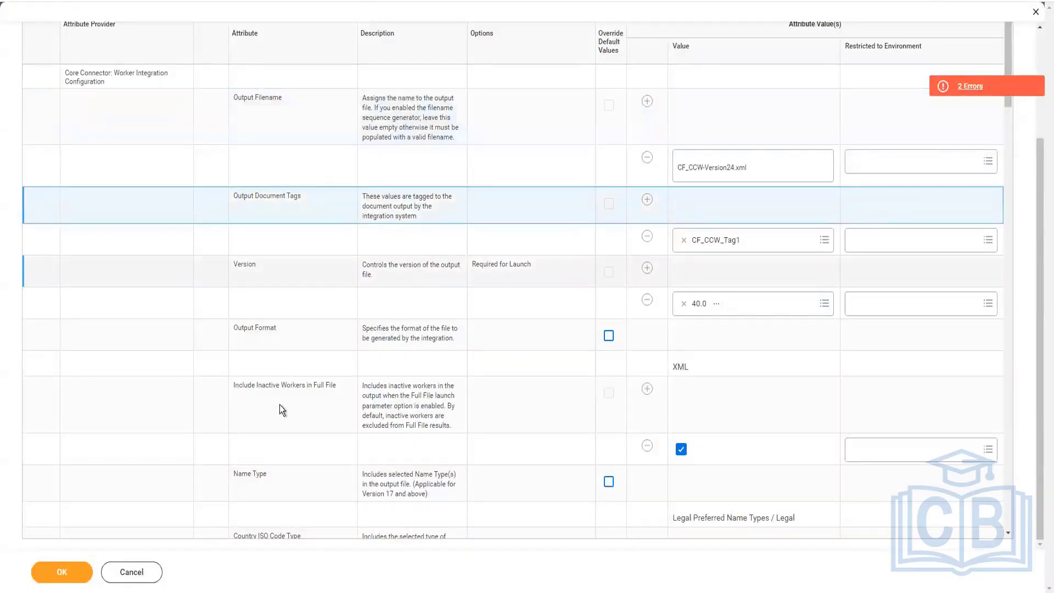
pyautogui.click(302, 483)
pyautogui.scroll(-5, 305, 464)
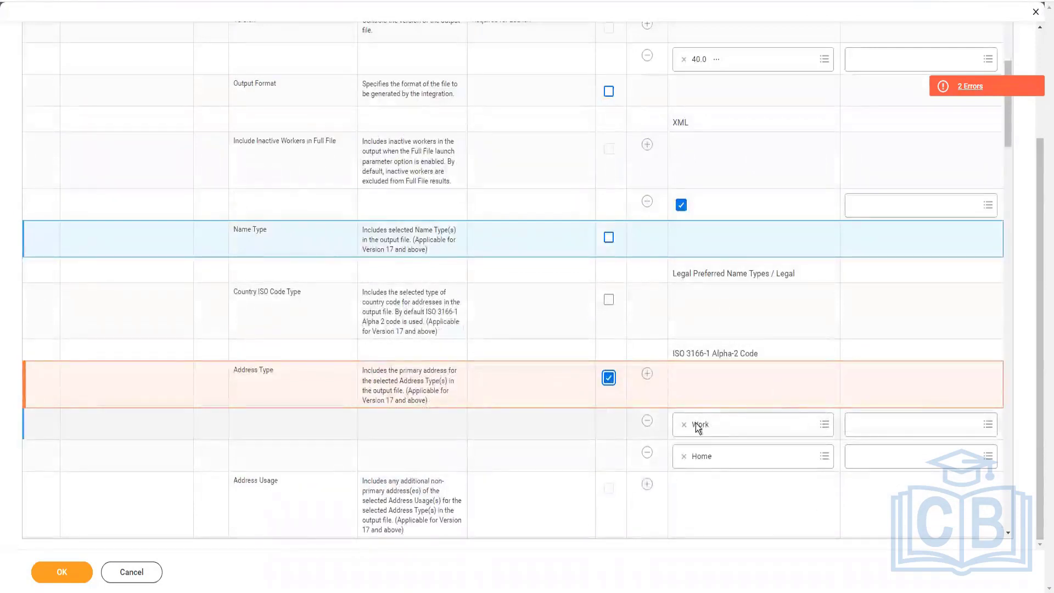
pyautogui.click(758, 423)
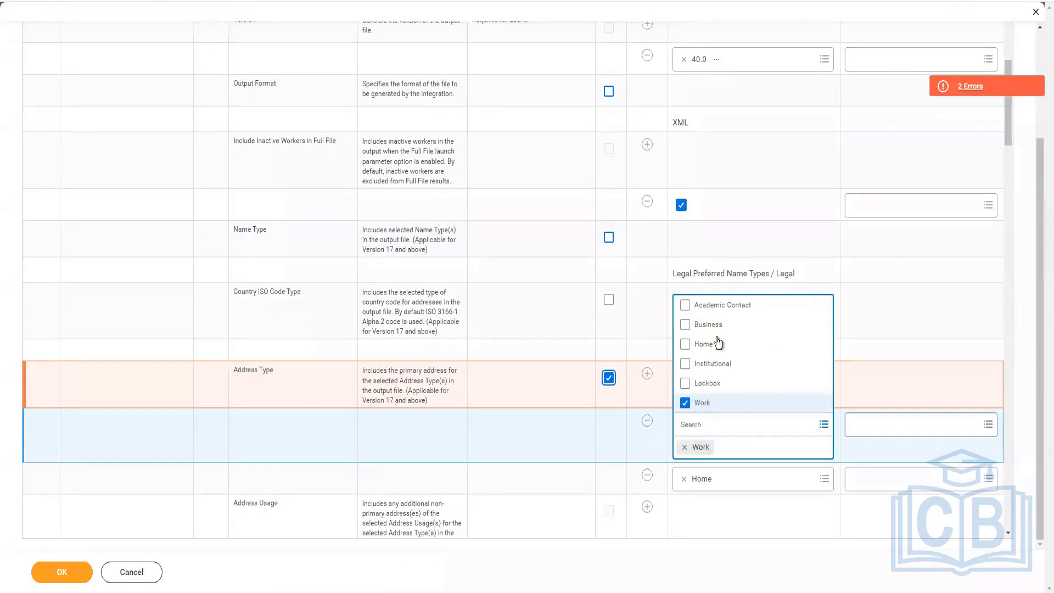
pyautogui.click(706, 346)
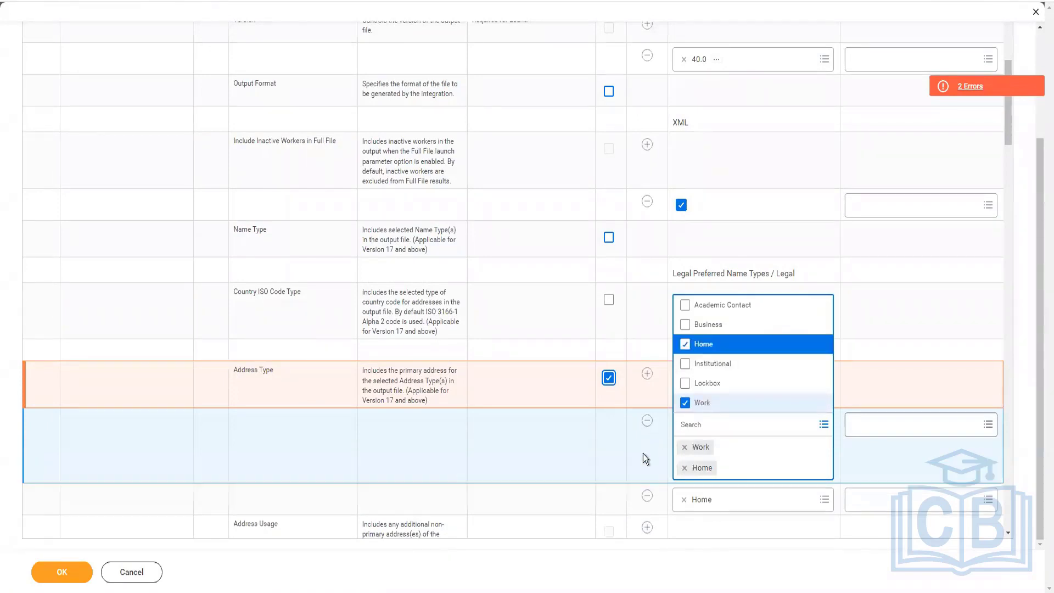
pyautogui.click(650, 494)
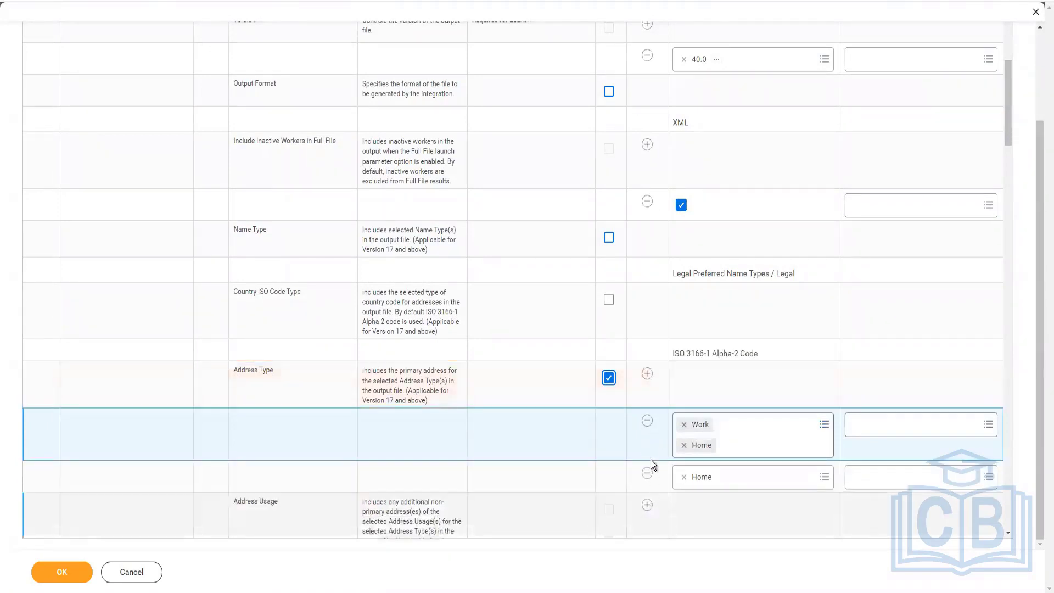
pyautogui.click(648, 474)
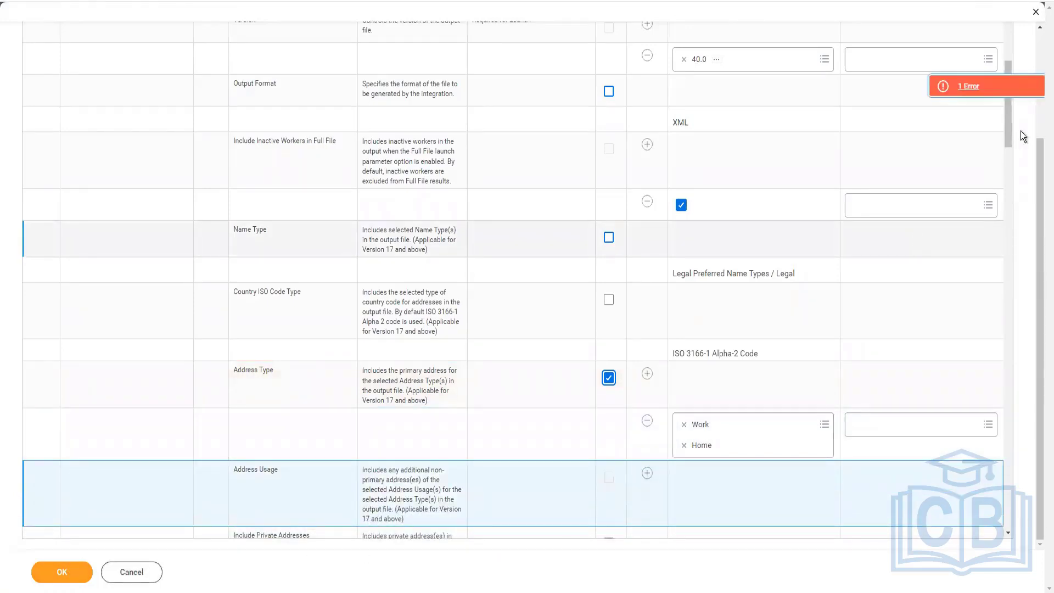
# Step: Open the remaining Row 24 error, combine Home and Work in a single Phone Type value row, and submit the integration attributes
pyautogui.click(990, 87)
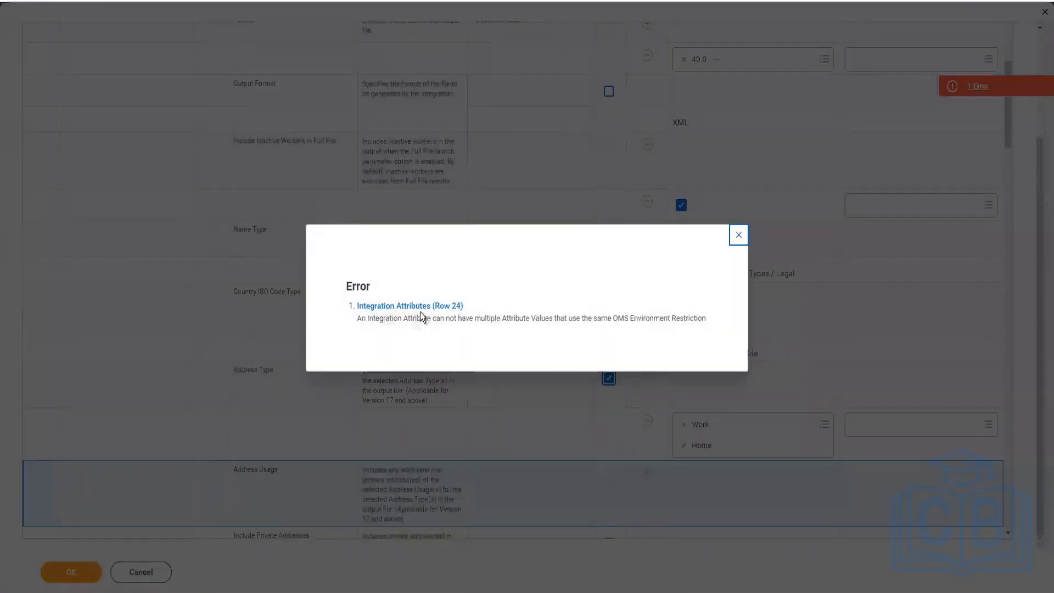
pyautogui.click(651, 450)
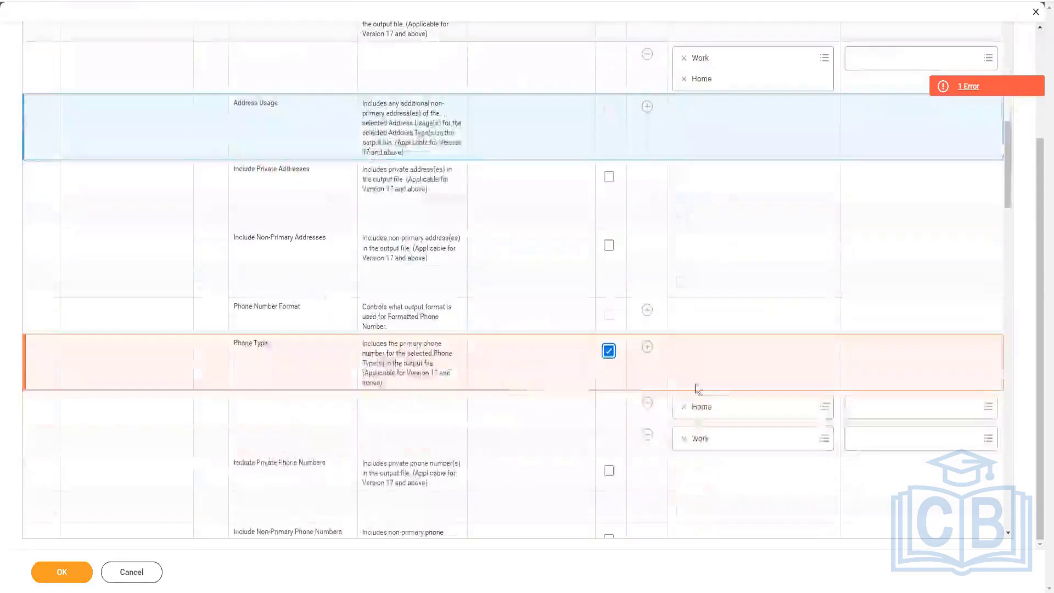
pyautogui.click(648, 435)
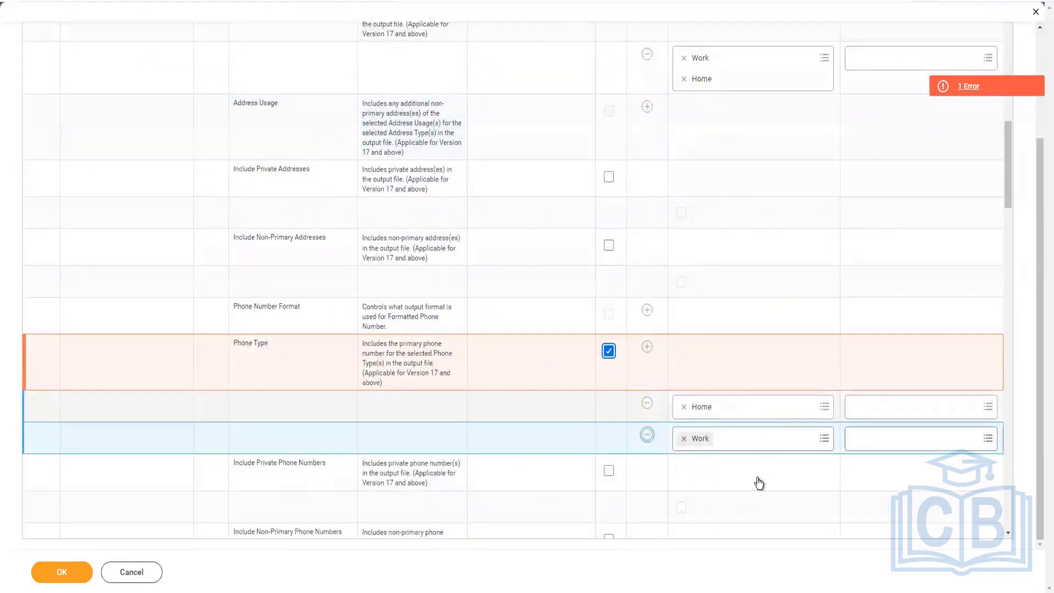
pyautogui.click(755, 408)
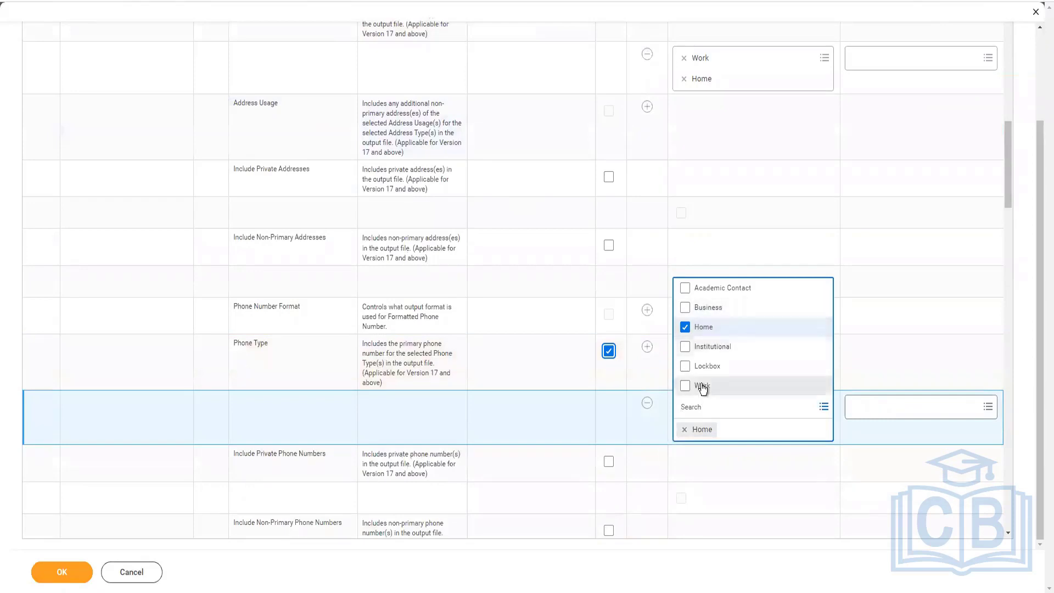
pyautogui.click(696, 386)
pyautogui.click(597, 420)
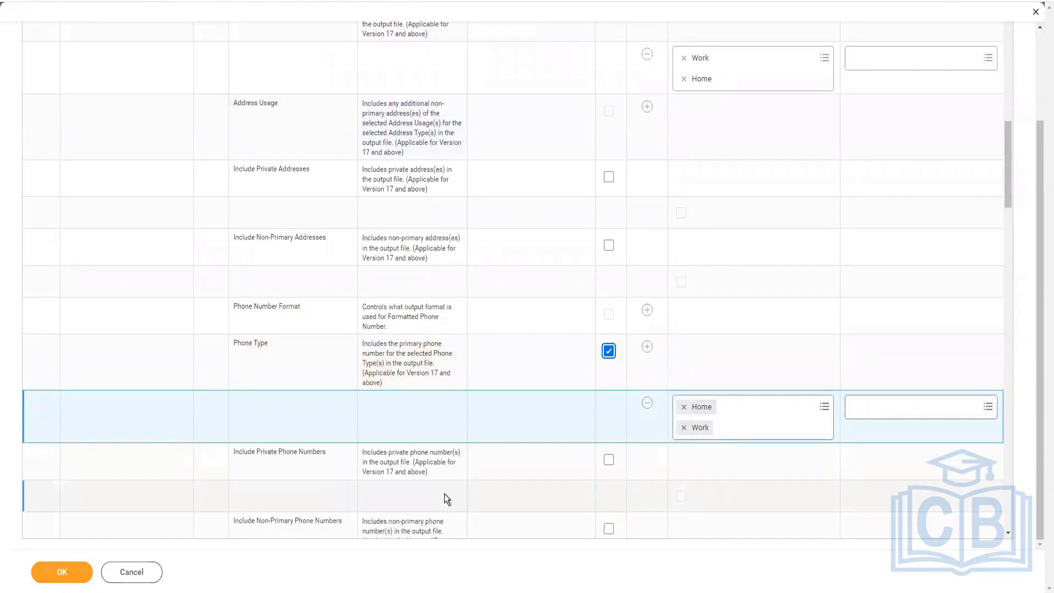
pyautogui.click(62, 573)
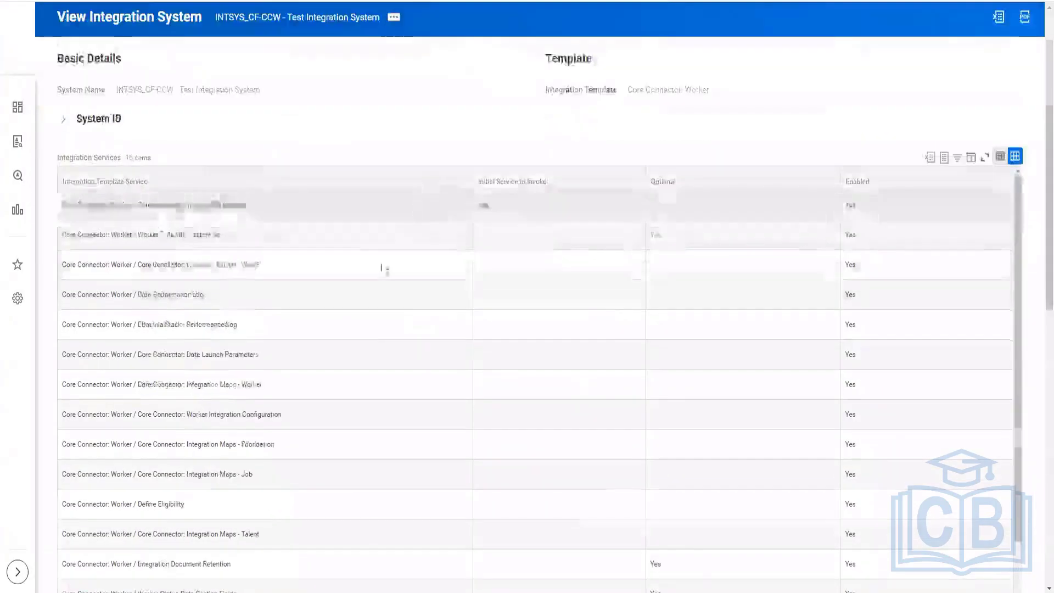
# Step: Examine the integration system's maps, such as Name Type, Title, Gender and Marital Status, with their descriptions and default values
pyautogui.scroll(-5, 383, 269)
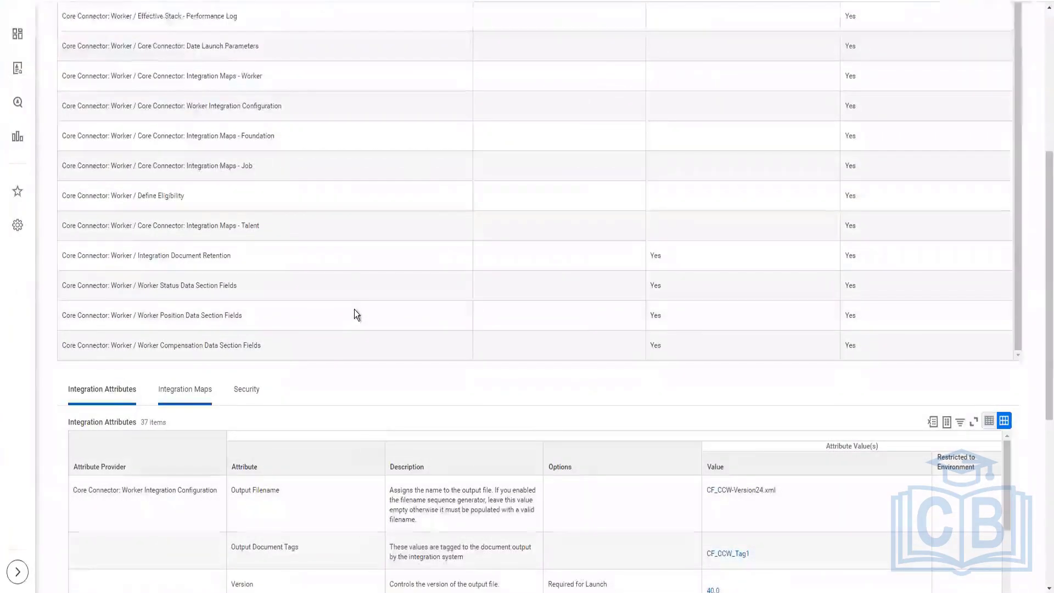
pyautogui.scroll(2, 354, 309)
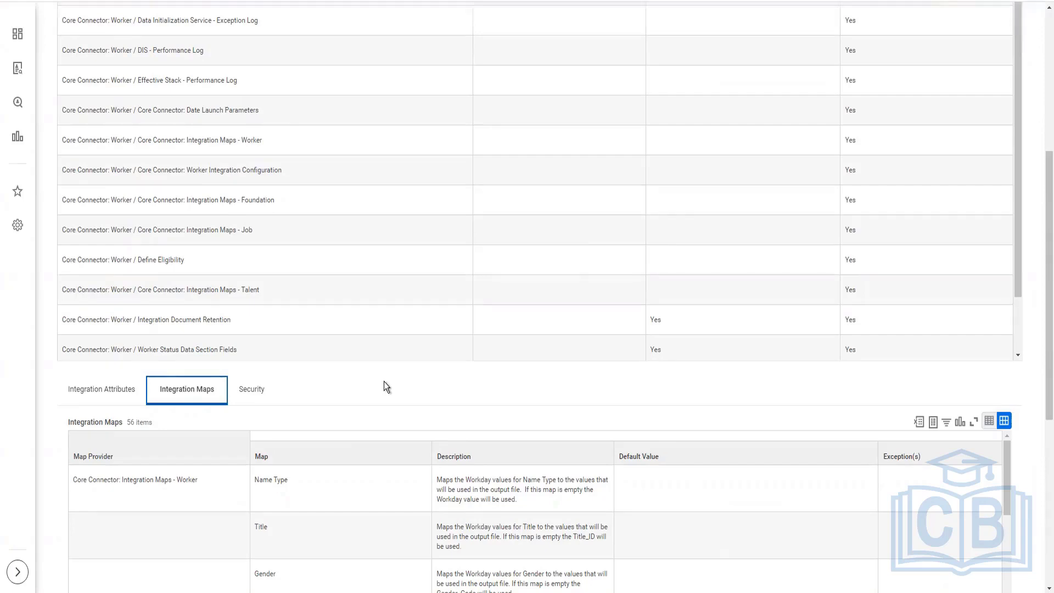
pyautogui.scroll(-3, 384, 381)
pyautogui.scroll(-1, 384, 381)
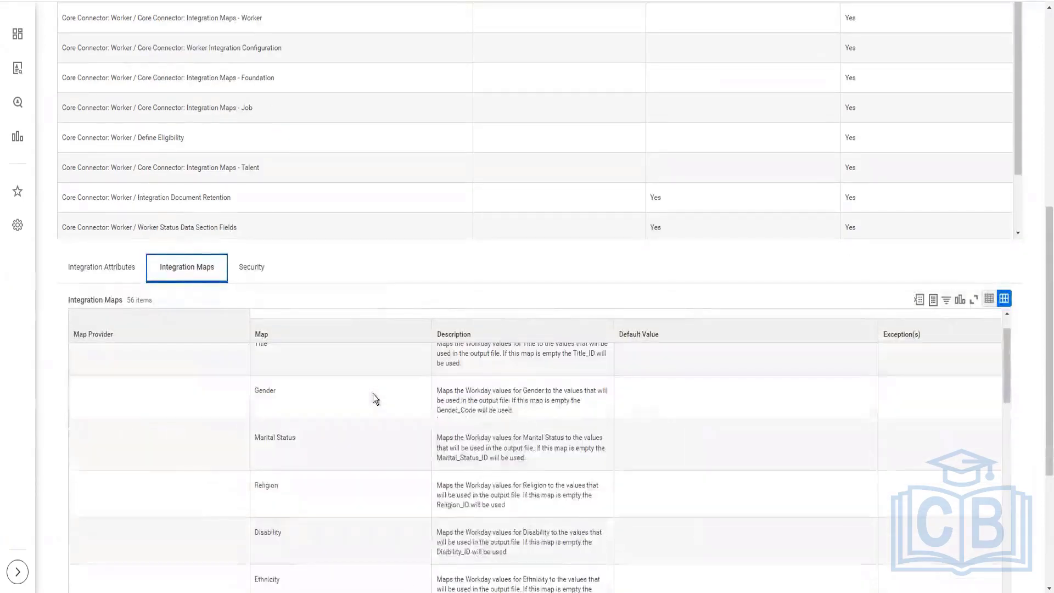
pyautogui.scroll(1, 253, 373)
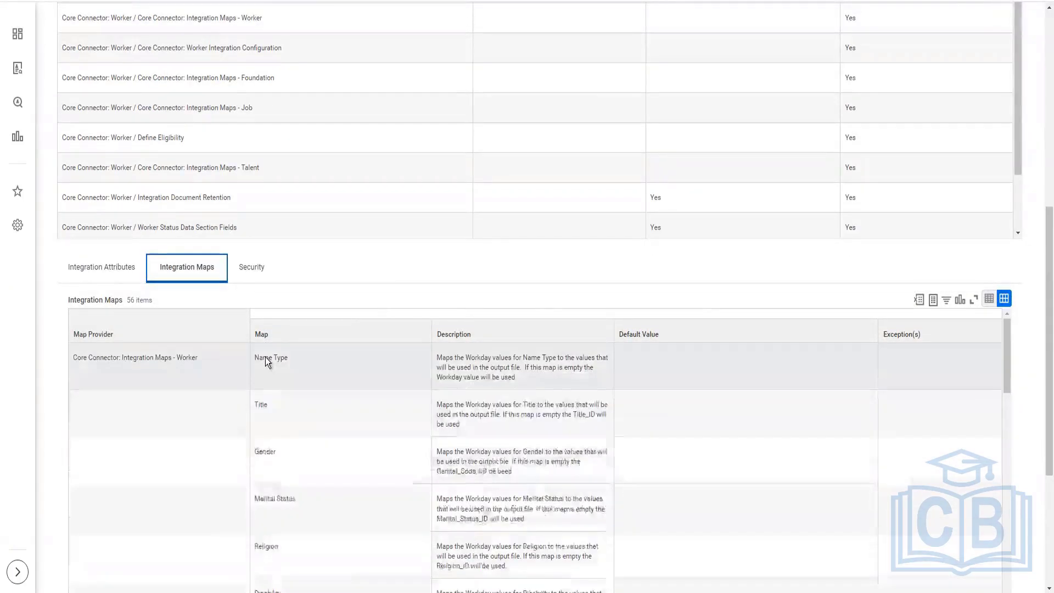
pyautogui.click(282, 497)
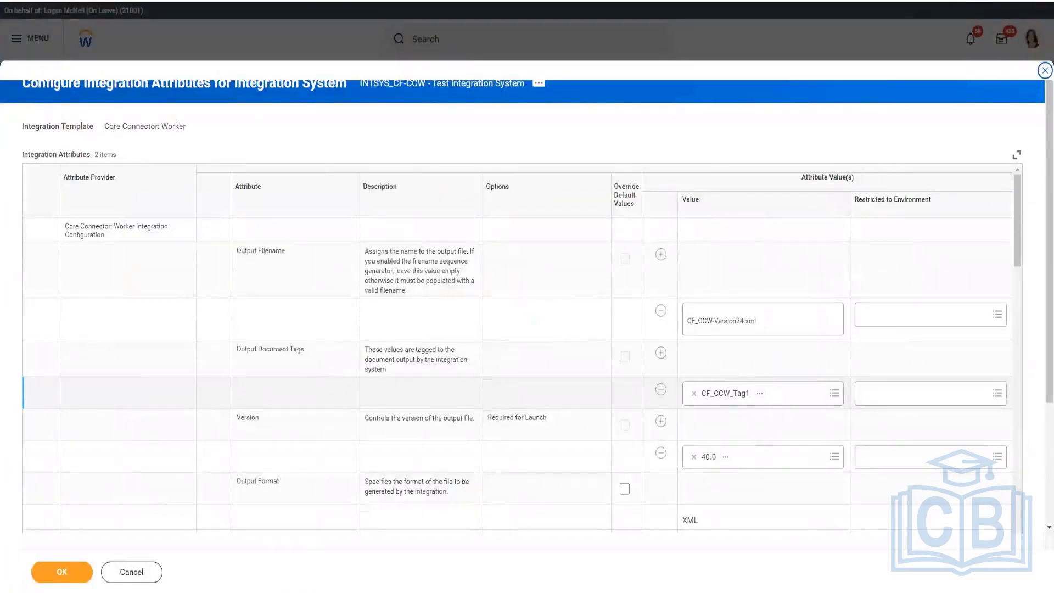
# Step: Return to the integration system's view and bring up its Integration System configuration actions
pyautogui.click(538, 509)
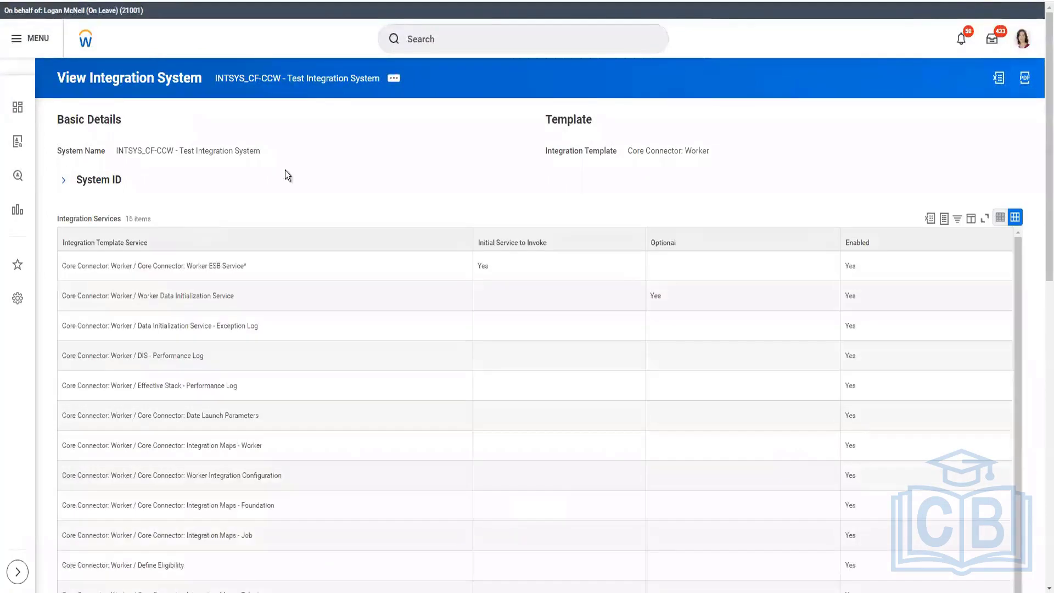
pyautogui.click(395, 80)
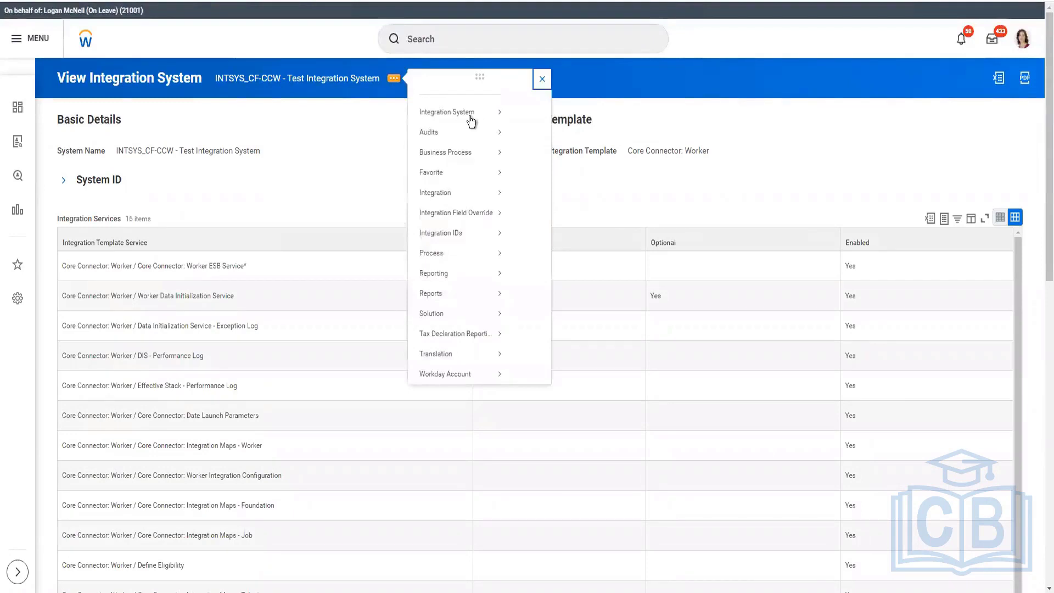
pyautogui.moveTo(471, 120)
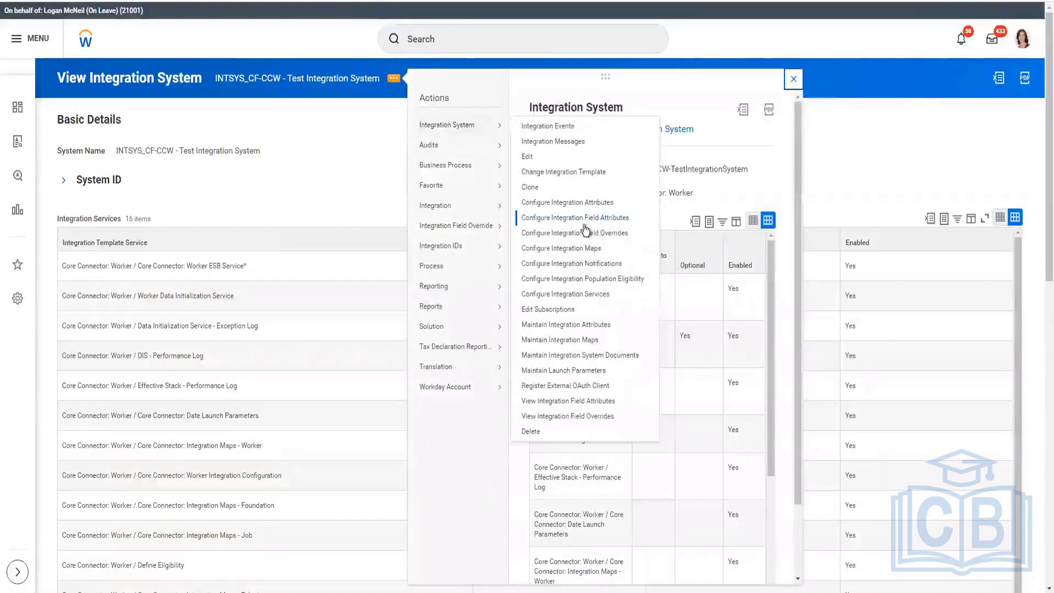
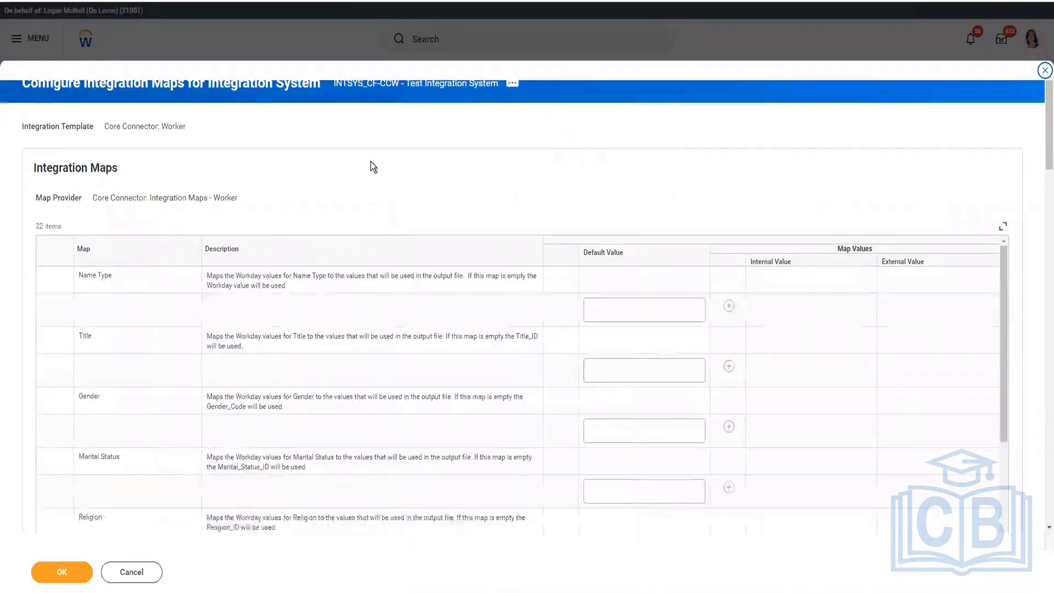
# Step: Add three value rows to the Gender map with the internal values Male, Female and Not Declared
pyautogui.scroll(-3, 371, 162)
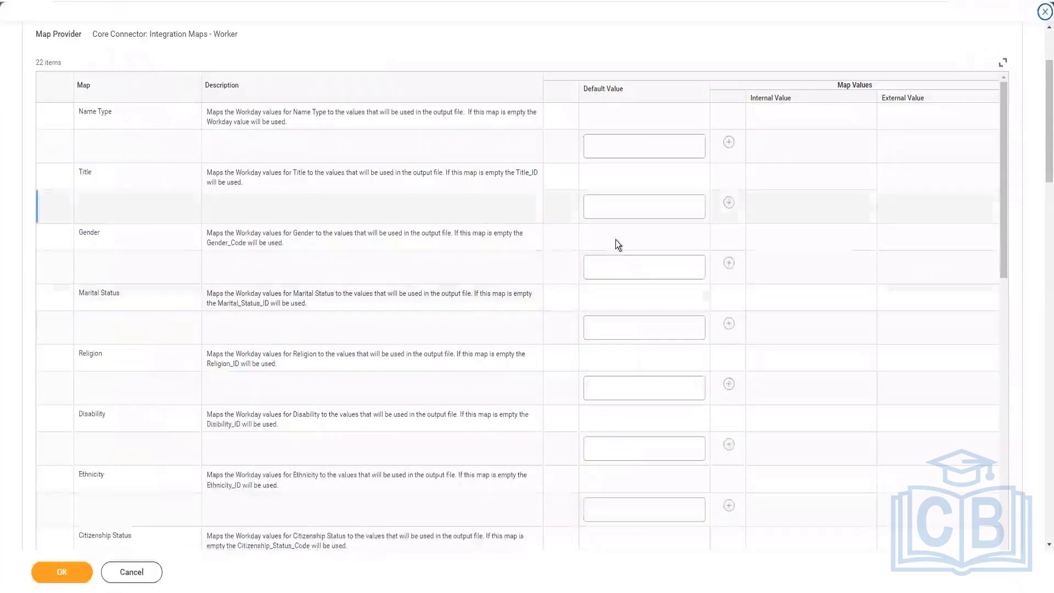
pyautogui.click(654, 269)
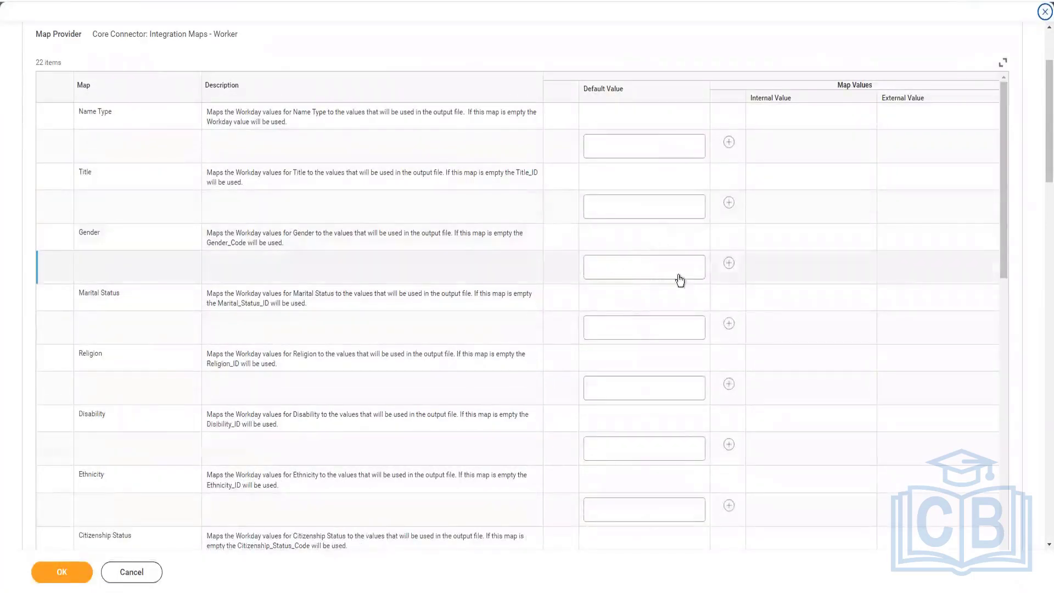
pyautogui.click(731, 264)
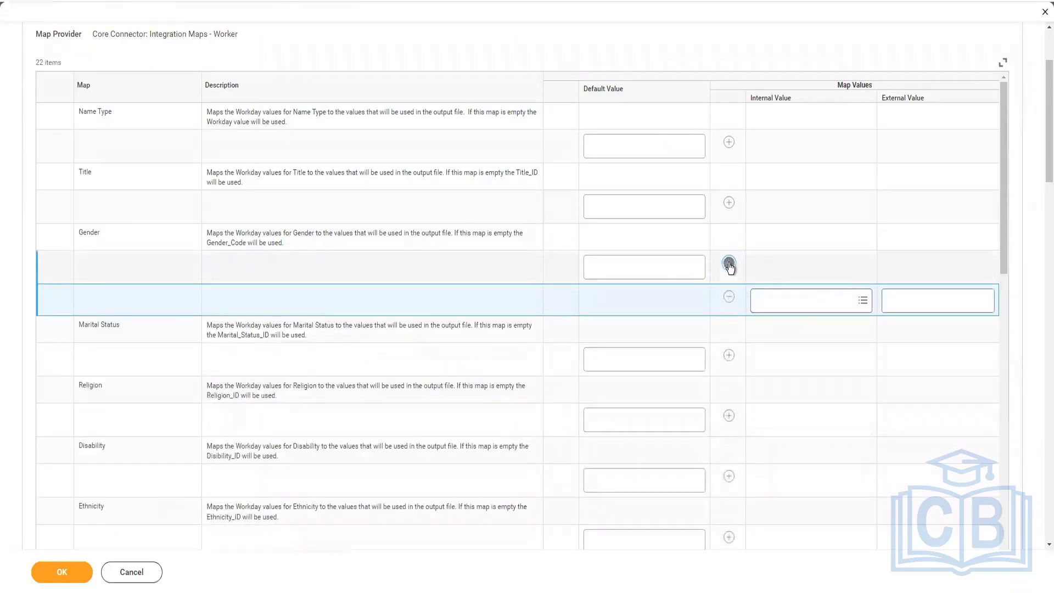
pyautogui.click(813, 309)
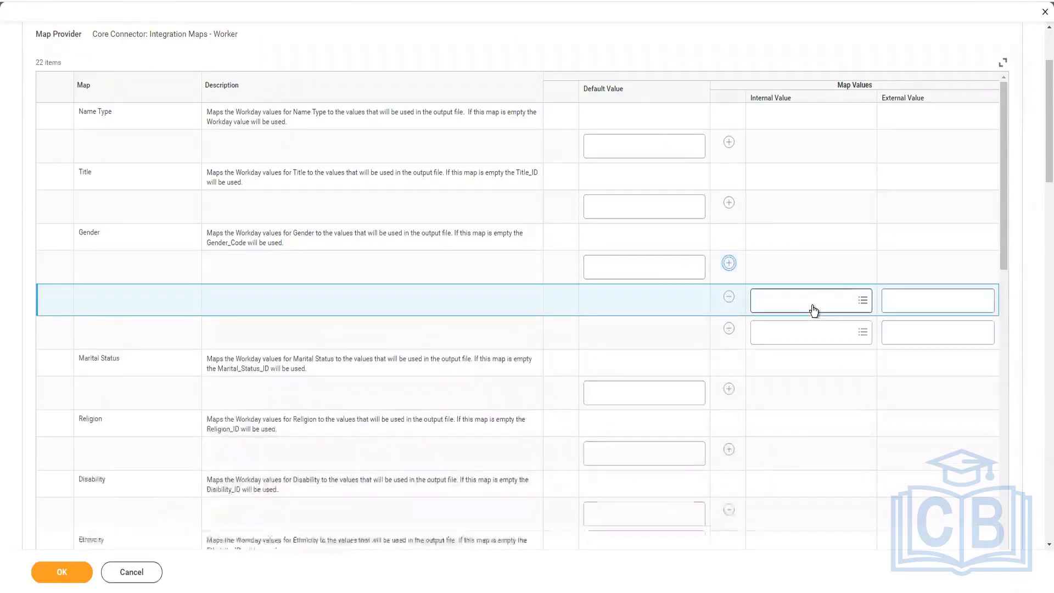
pyautogui.click(807, 307)
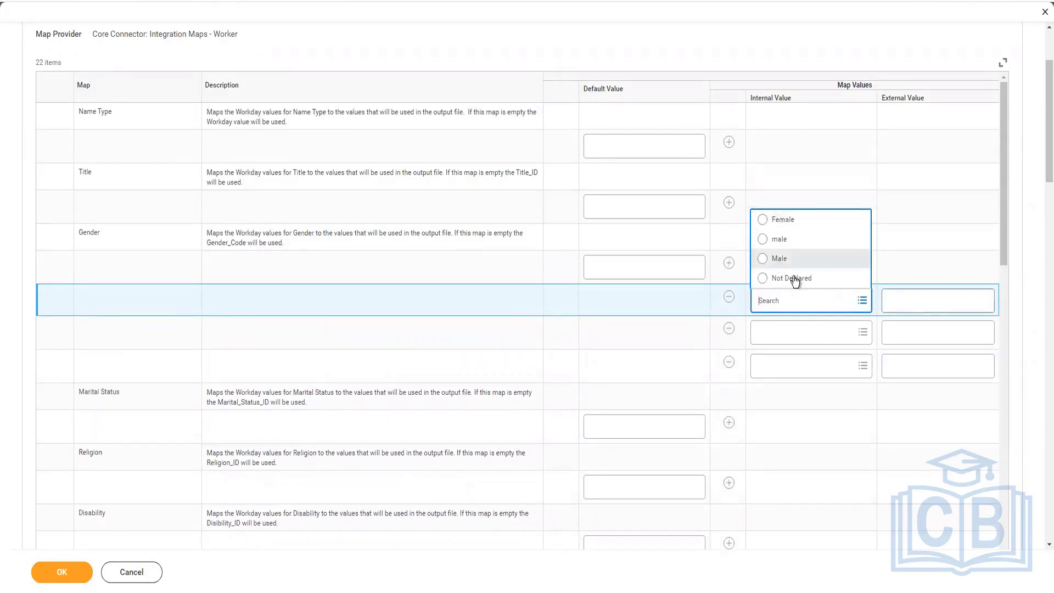
pyautogui.click(777, 341)
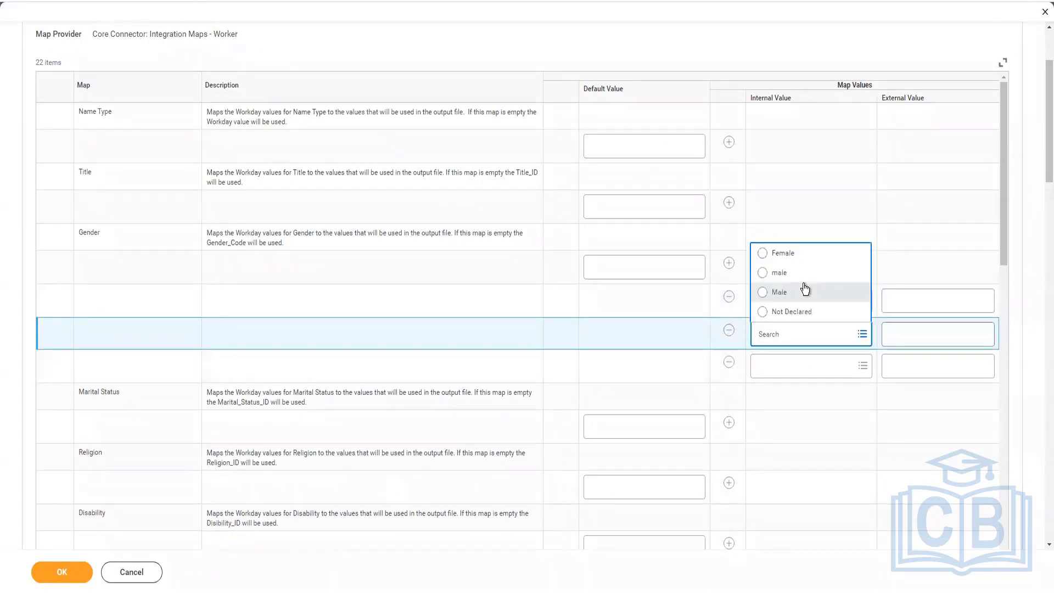
pyautogui.click(806, 372)
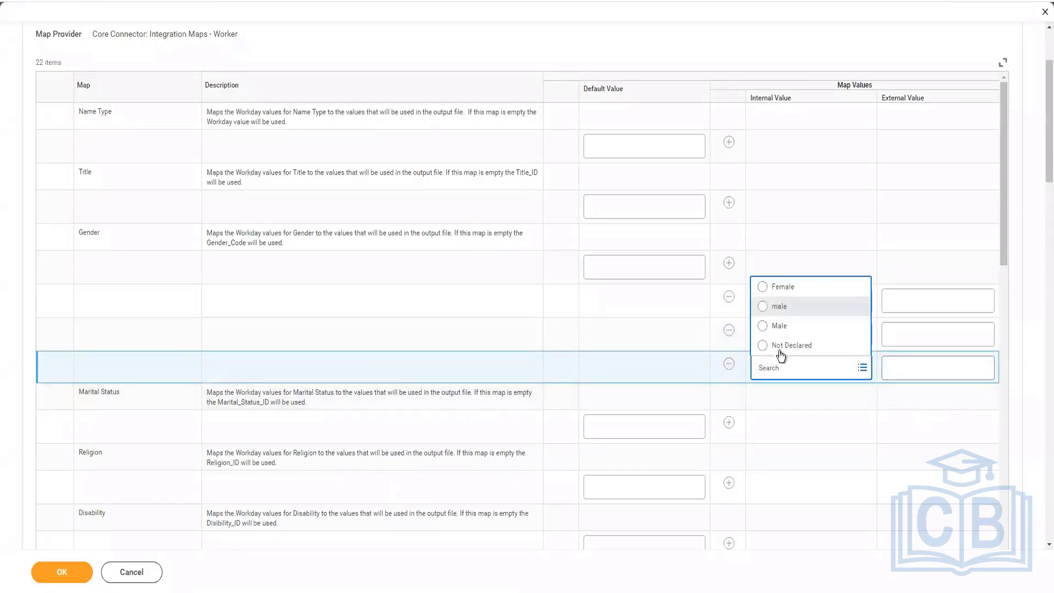
pyautogui.click(780, 346)
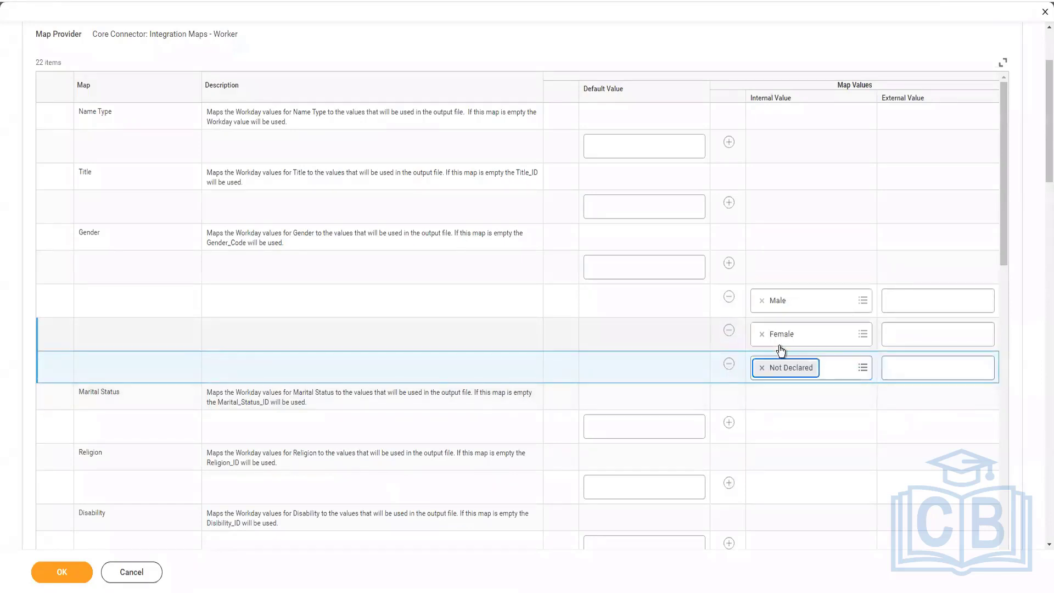
# Step: Fill in the Gender map's external values: M for Male, F for Female and ND for Not Declared
pyautogui.click(910, 306)
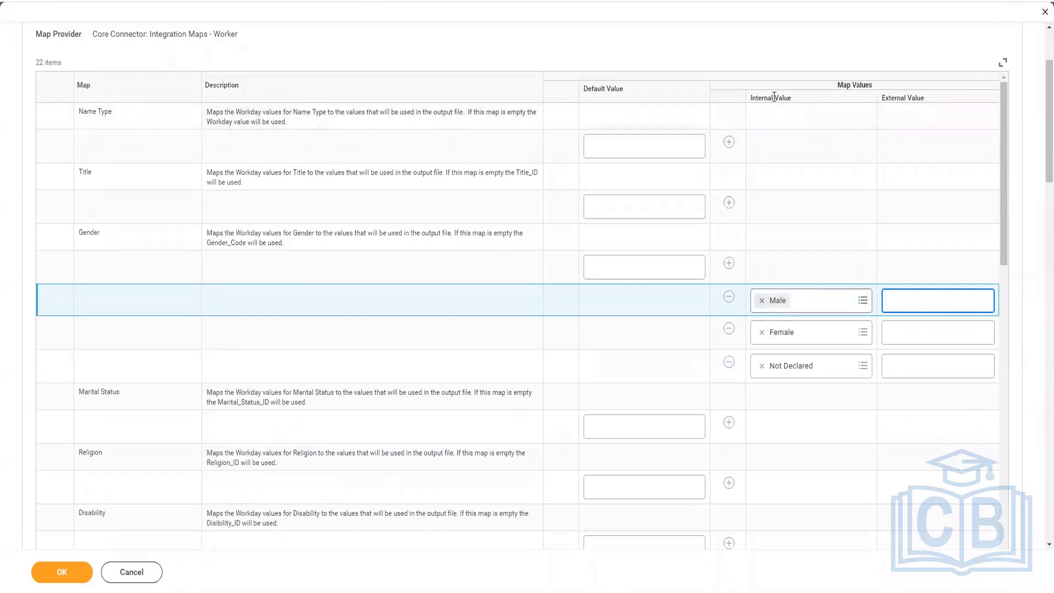
pyautogui.moveTo(785, 97); pyautogui.dragTo(749, 96)
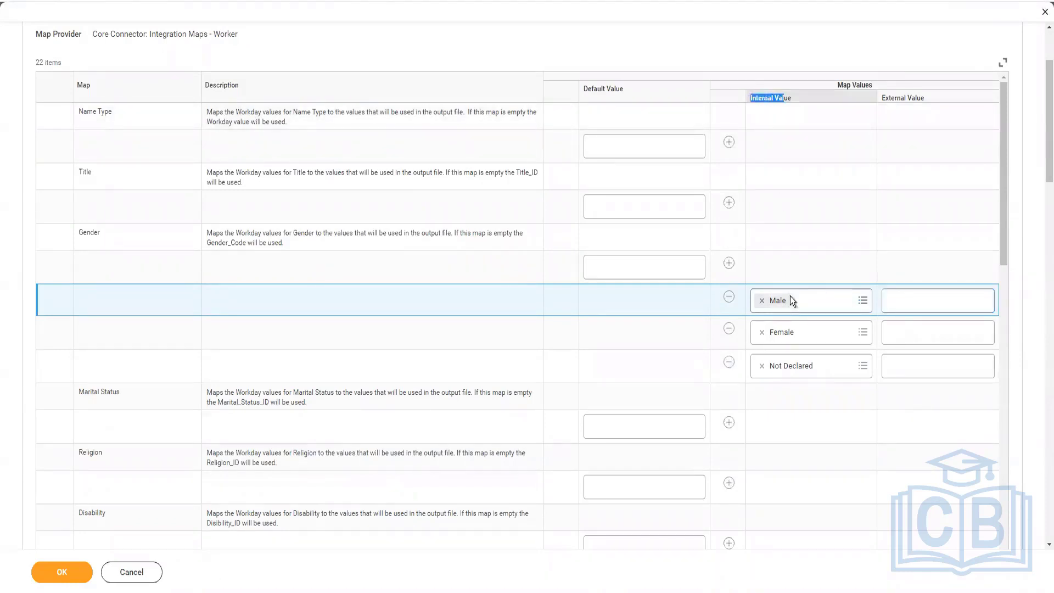
pyautogui.click(928, 304)
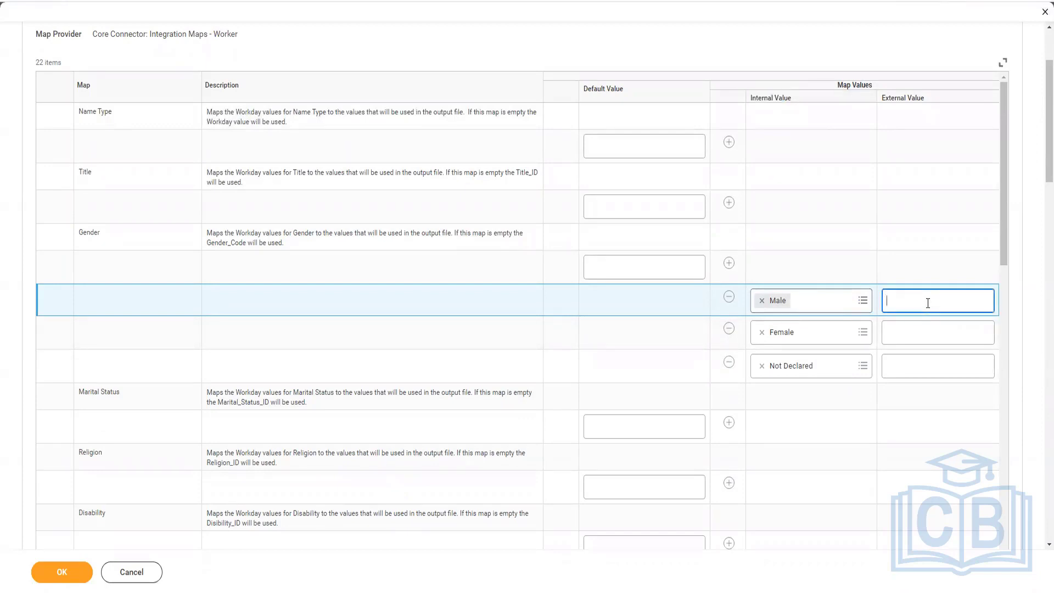
pyautogui.click(930, 333)
pyautogui.write('F')
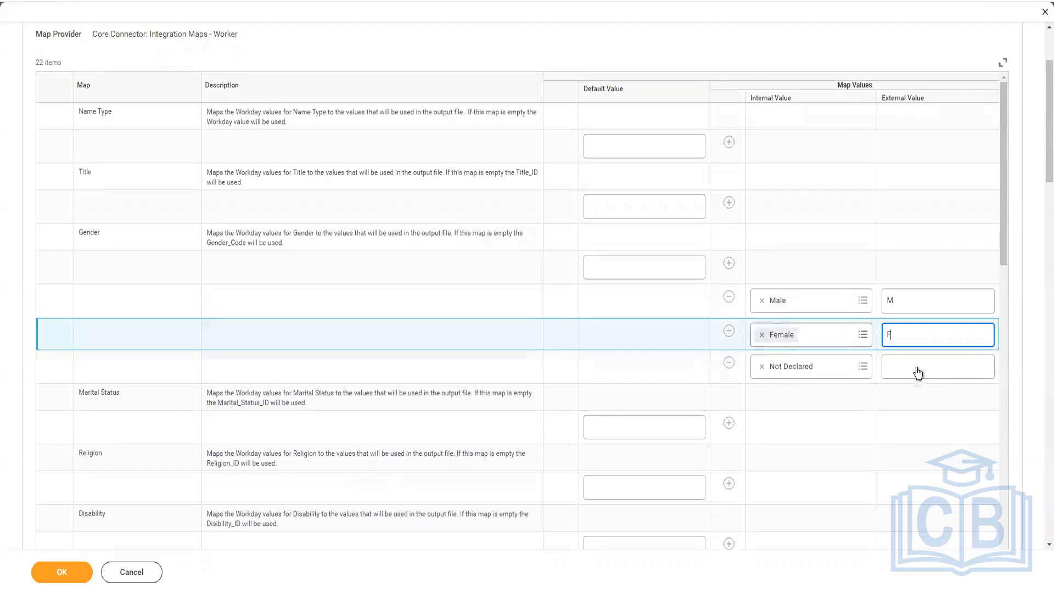
pyautogui.click(918, 366)
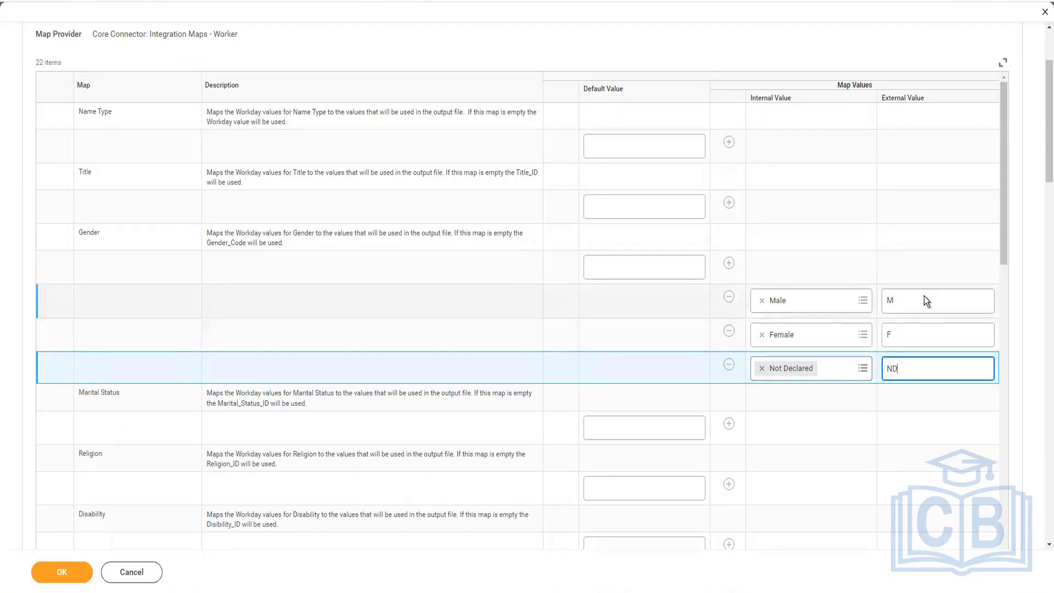
# Step: Set the Gender map's external values to MA for Male and FE for Female
pyautogui.click(941, 295)
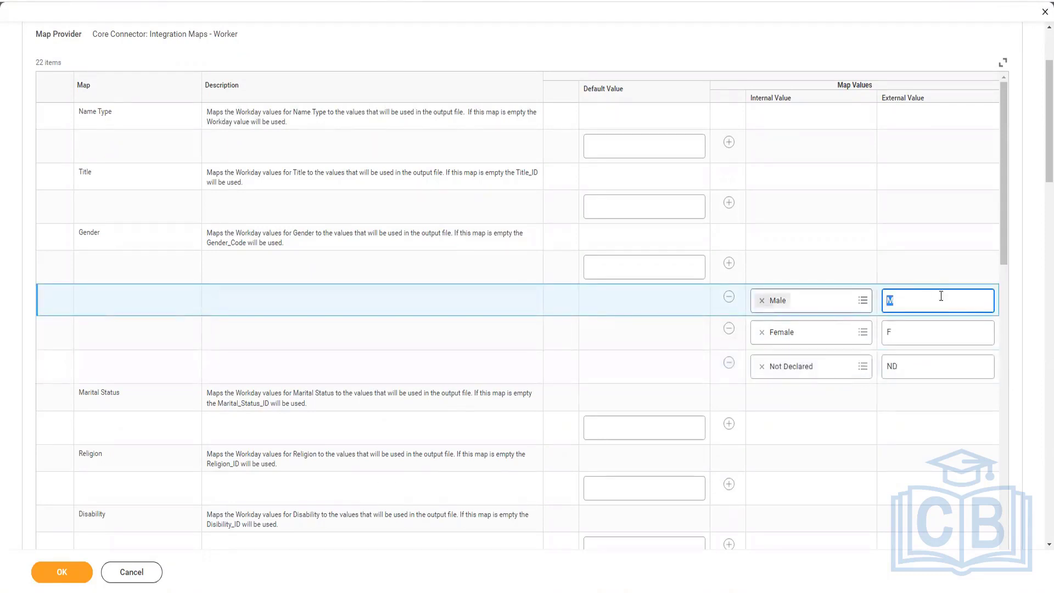
pyautogui.write('A')
pyautogui.click(919, 330)
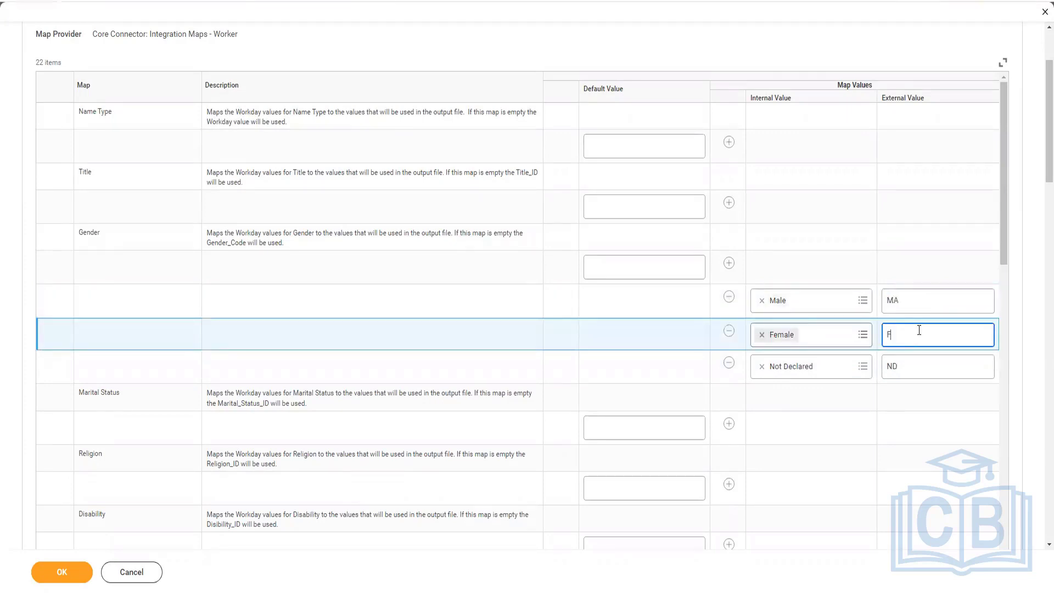
pyautogui.write('FE')
# Step: Clear the external values for Female and Not Declared and remove both rows from the Gender map
pyautogui.press('BackSpace')
pyautogui.press('BackSpace')
pyautogui.click(944, 368)
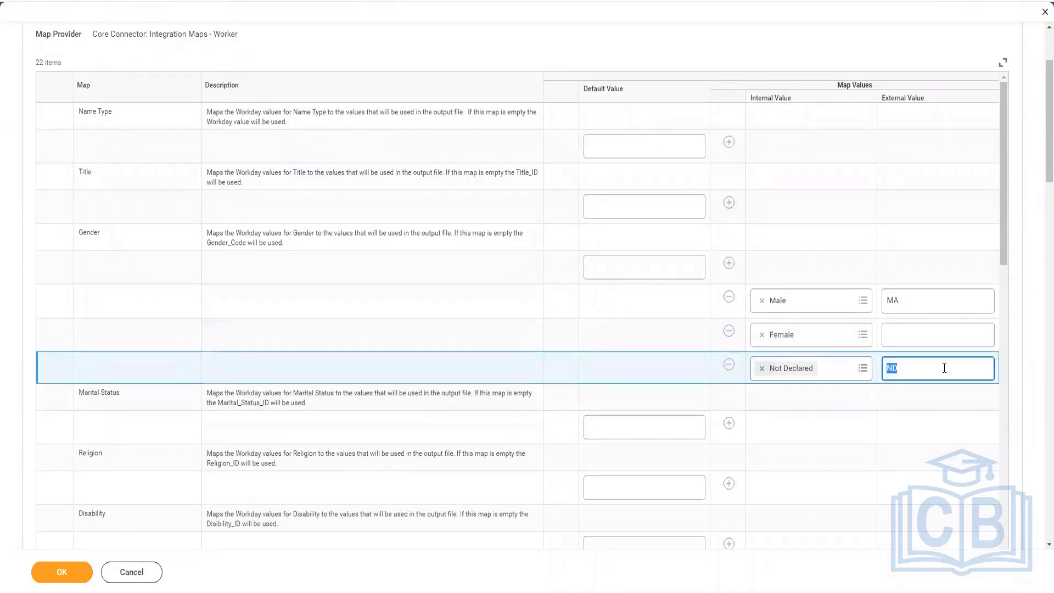
pyautogui.press('BackSpace')
pyautogui.click(728, 332)
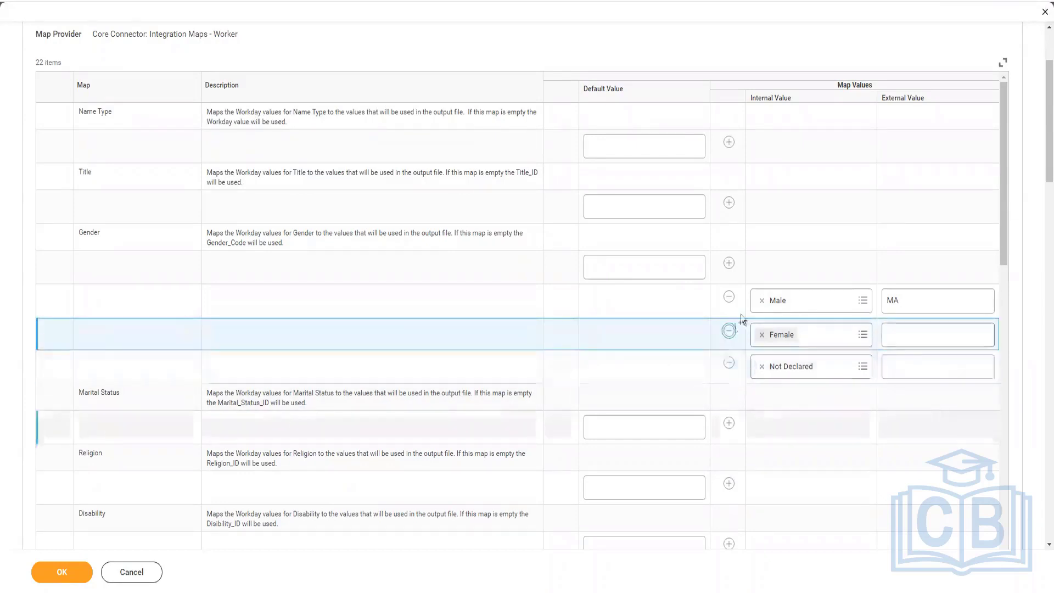
pyautogui.click(730, 331)
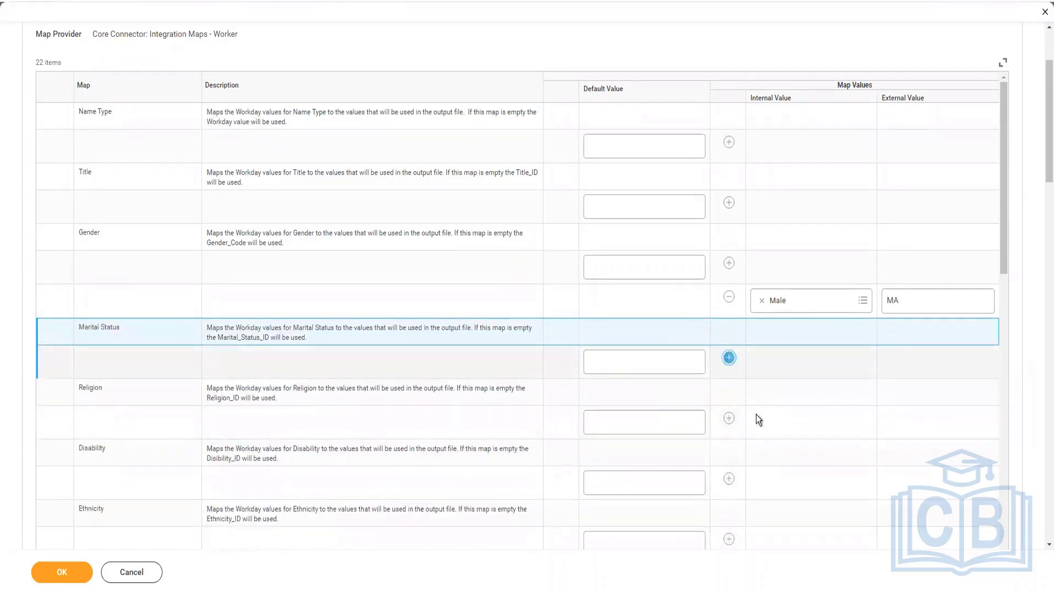
# Step: Add a value row to the Marital Status map with the internal value Married (United States of America)
pyautogui.click(730, 359)
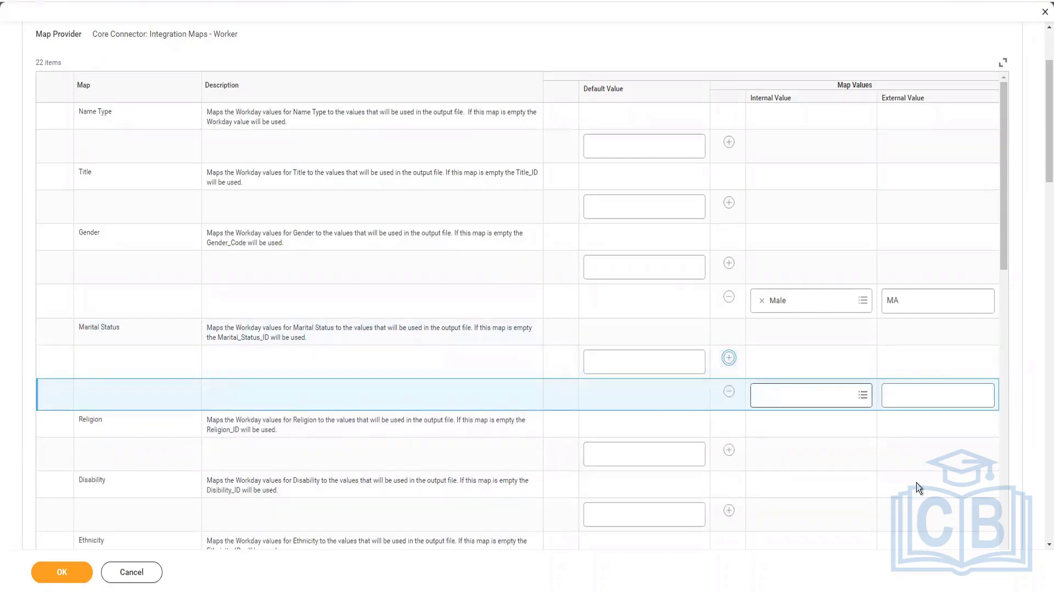
pyautogui.click(839, 399)
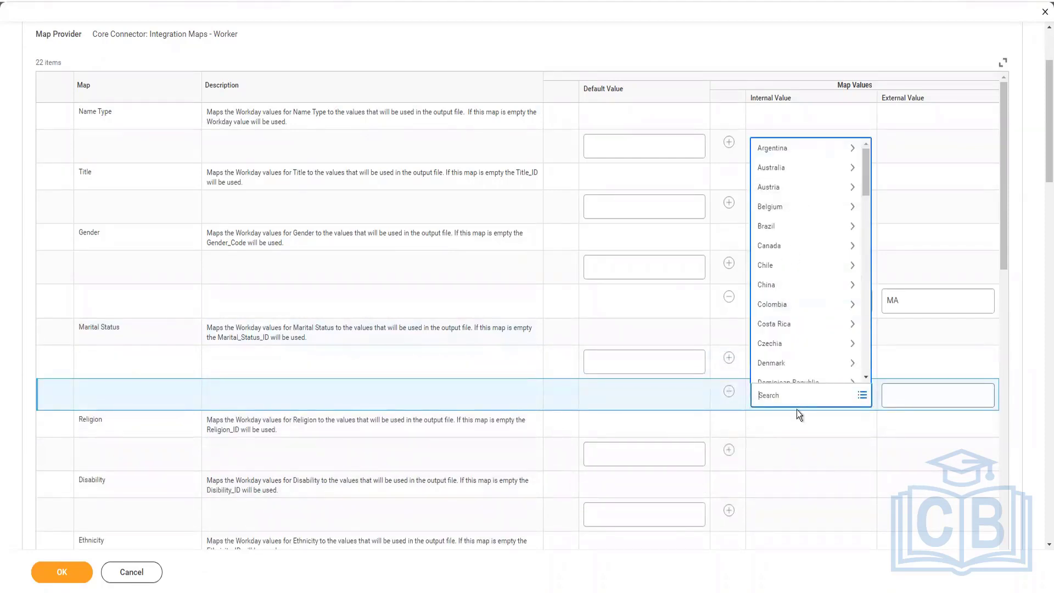
pyautogui.write('United states')
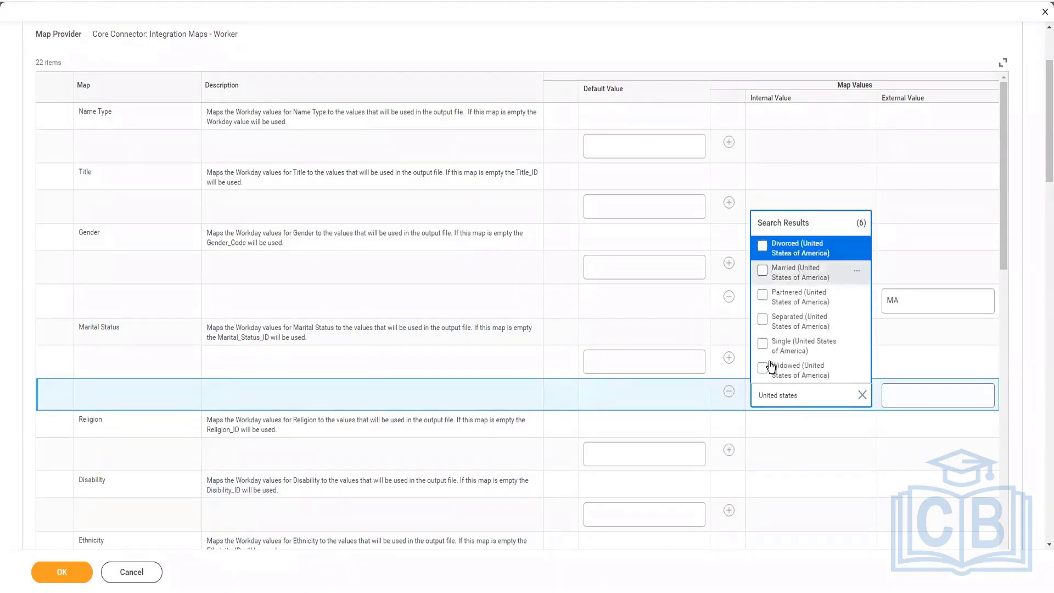
pyautogui.click(763, 271)
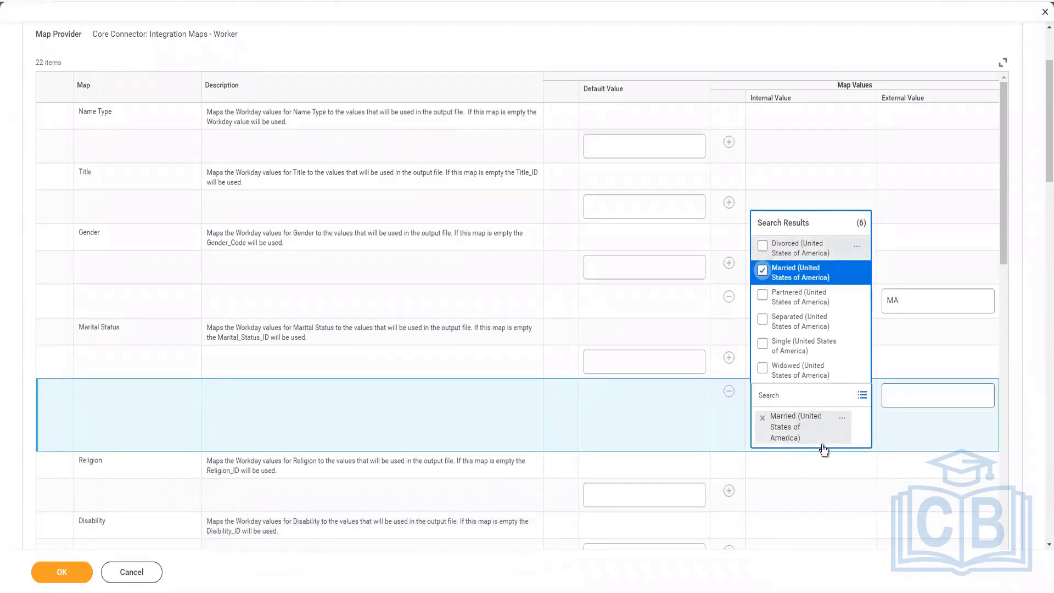
# Step: Add another Marital Status value row and select Single (United States of America) as its internal value
pyautogui.rightClick(862, 246)
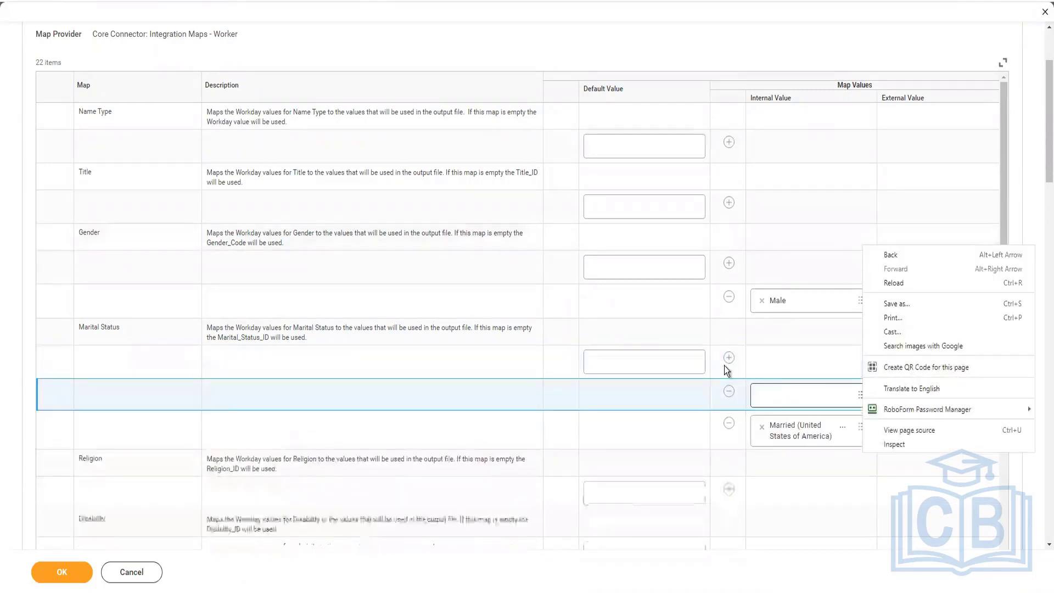
pyautogui.click(763, 394)
pyautogui.click(788, 403)
pyautogui.write('Dic')
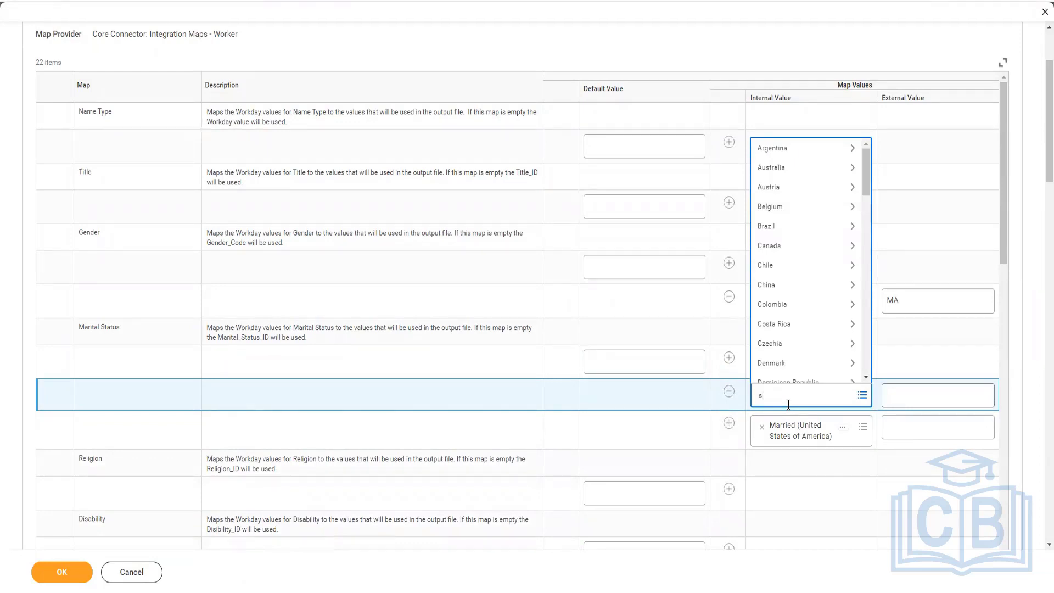
pyautogui.write('single ameri')
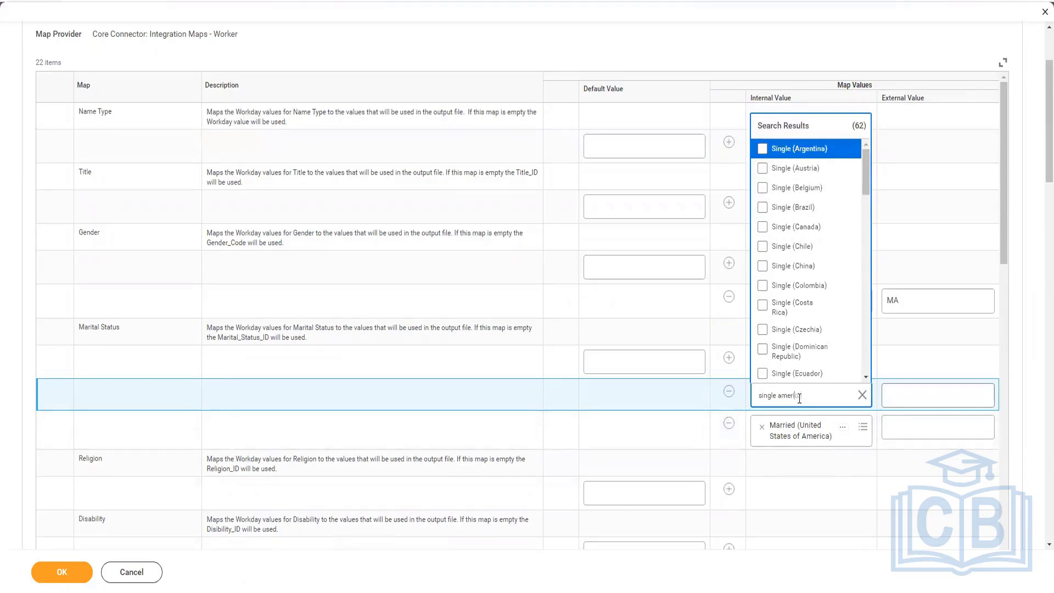
pyautogui.write('c')
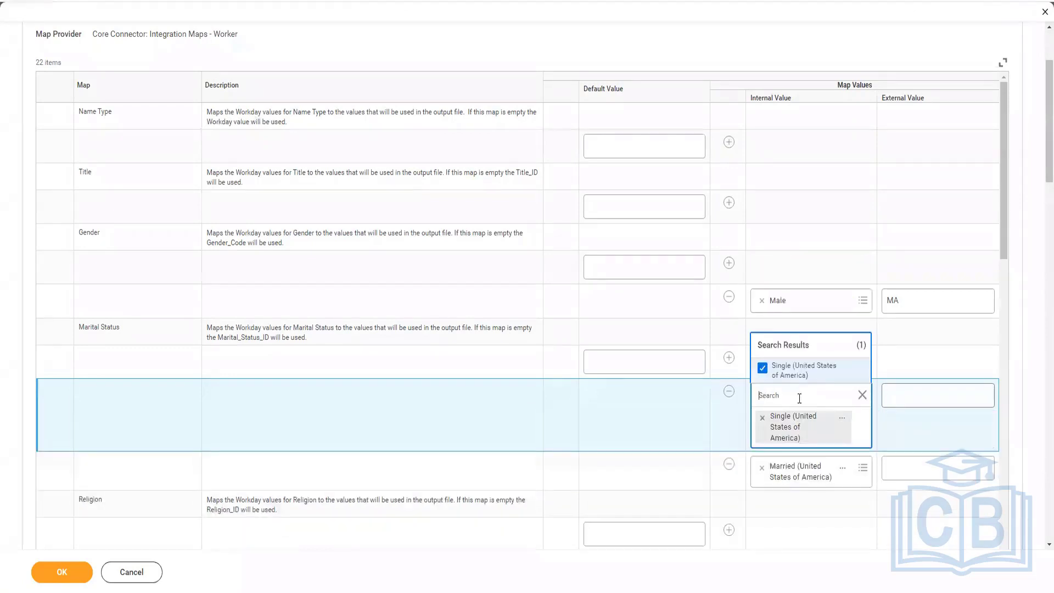
# Step: Set the external value for Single (United States of America) to S_USA and remove the Married row
pyautogui.click(922, 394)
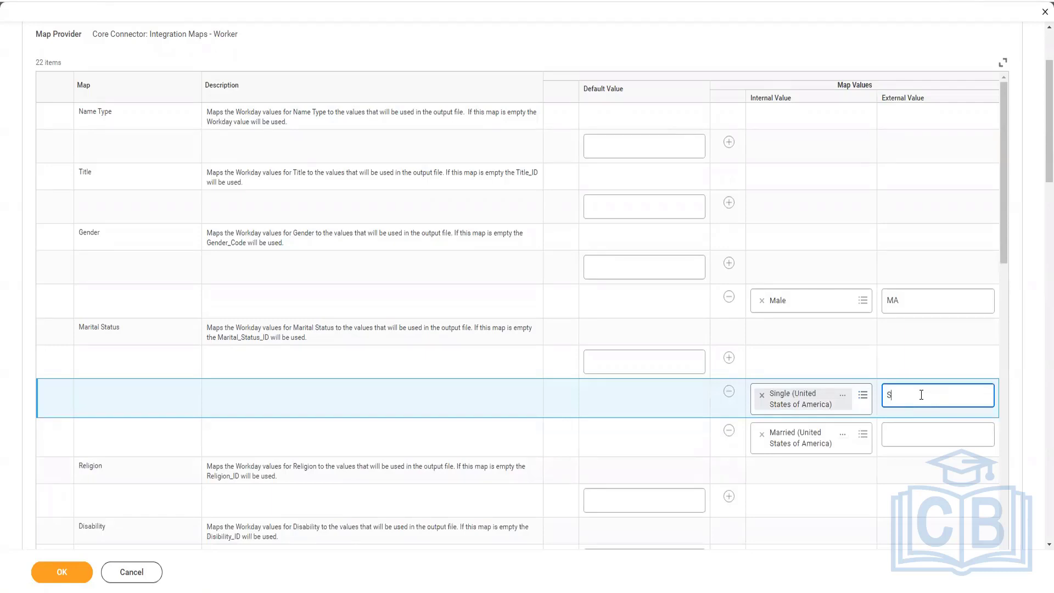
pyautogui.write('S-USA')
pyautogui.click(909, 438)
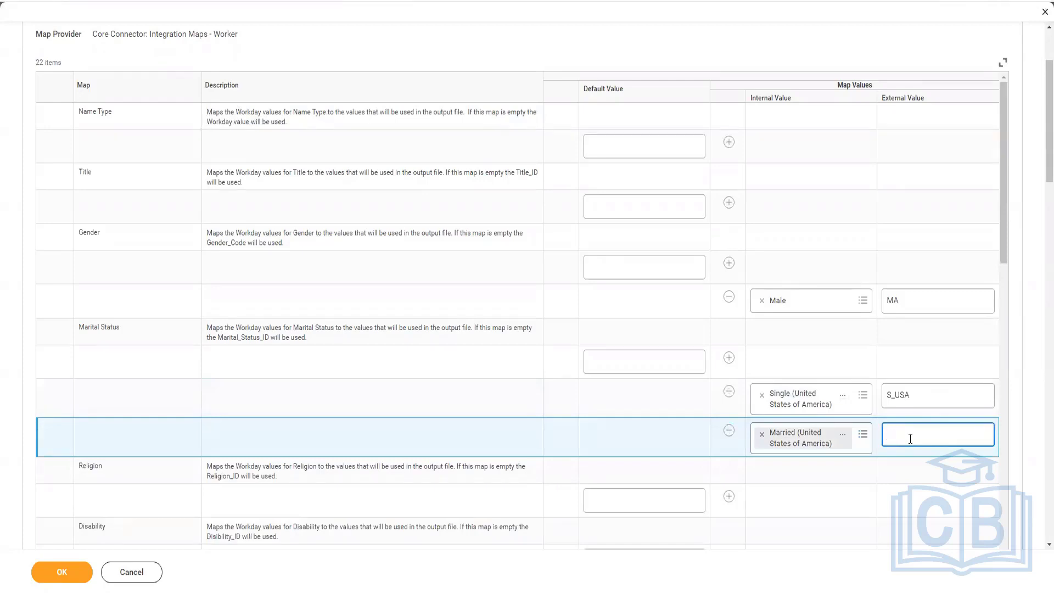
pyautogui.click(730, 432)
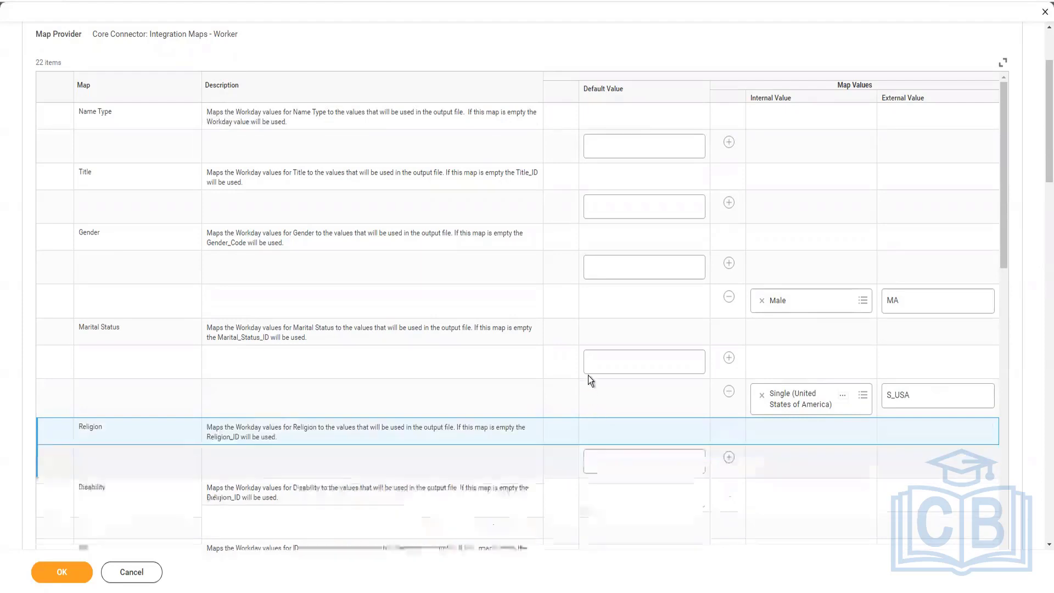
# Step: Examine the remaining worker maps, from Religion to Relationship, and the maps of the Core Connector: Integration Maps - Foundation provider
pyautogui.scroll(-3, 588, 375)
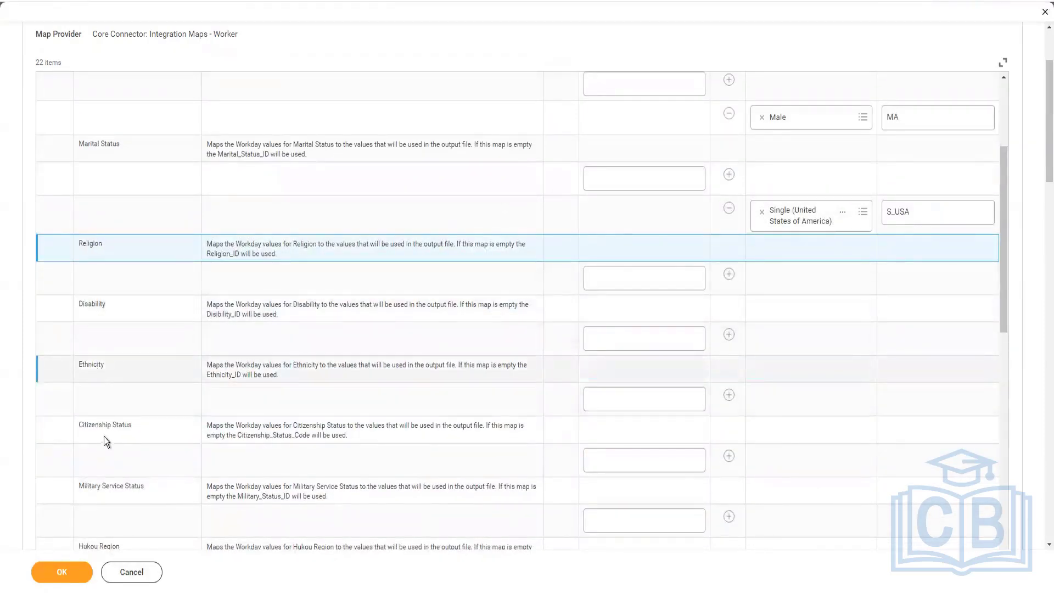
pyautogui.scroll(-2, 214, 431)
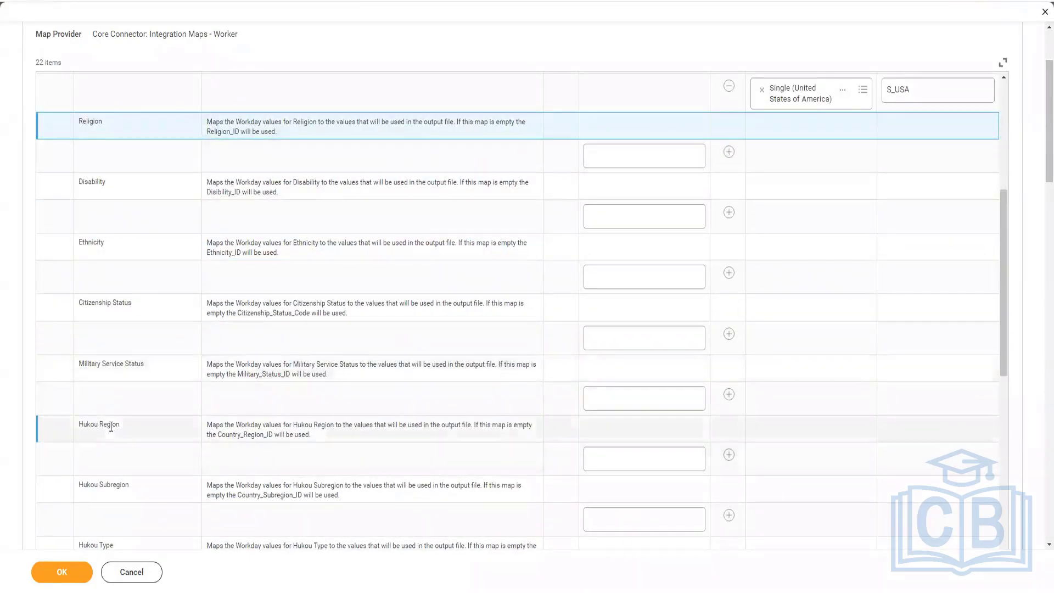
pyautogui.scroll(-4, 113, 493)
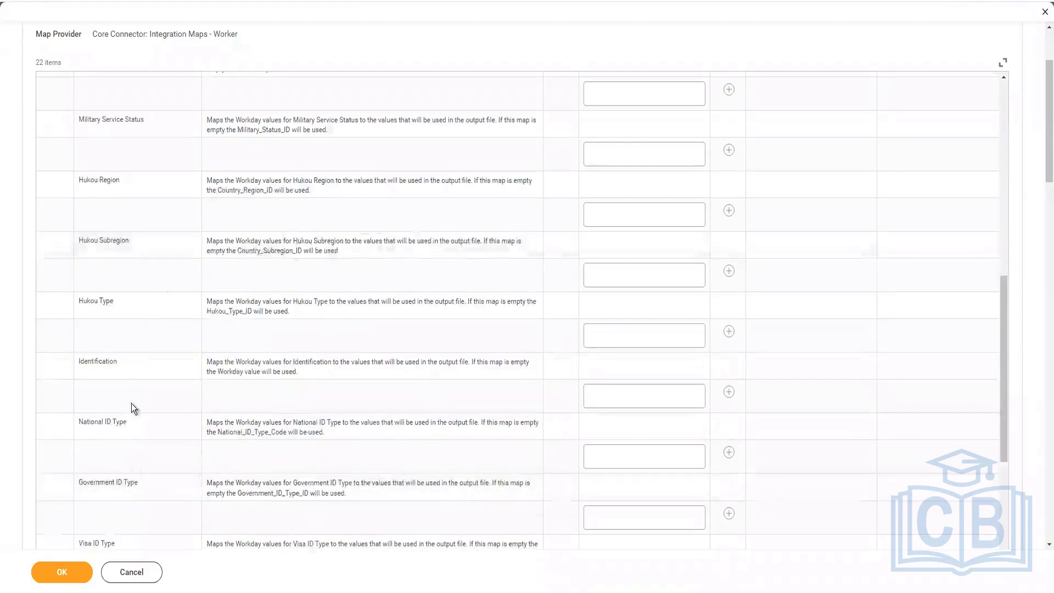
pyautogui.scroll(-4, 117, 497)
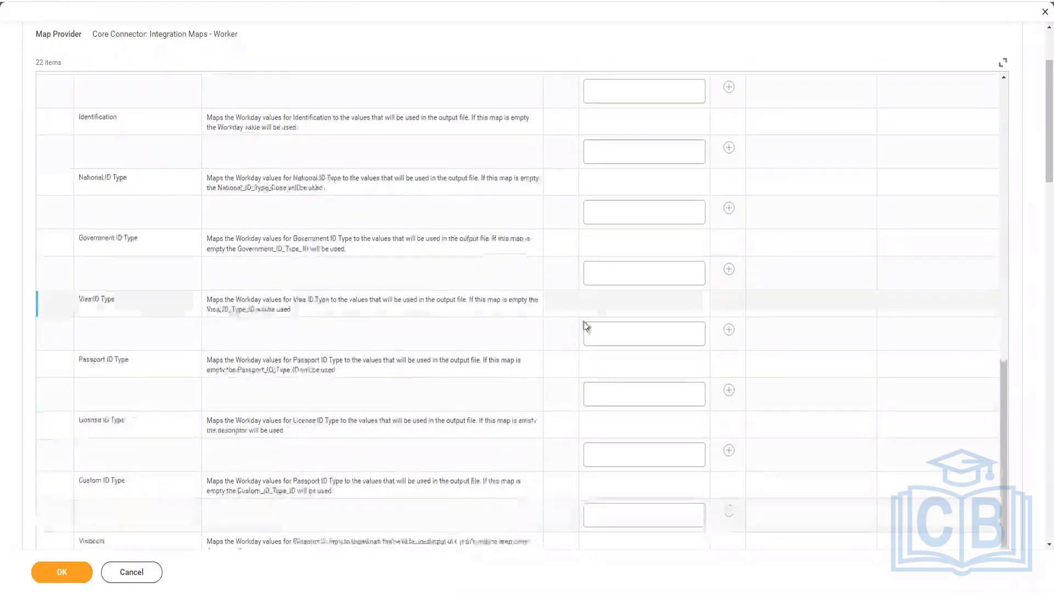
pyautogui.scroll(-2, 297, 258)
pyautogui.scroll(-5, 279, 319)
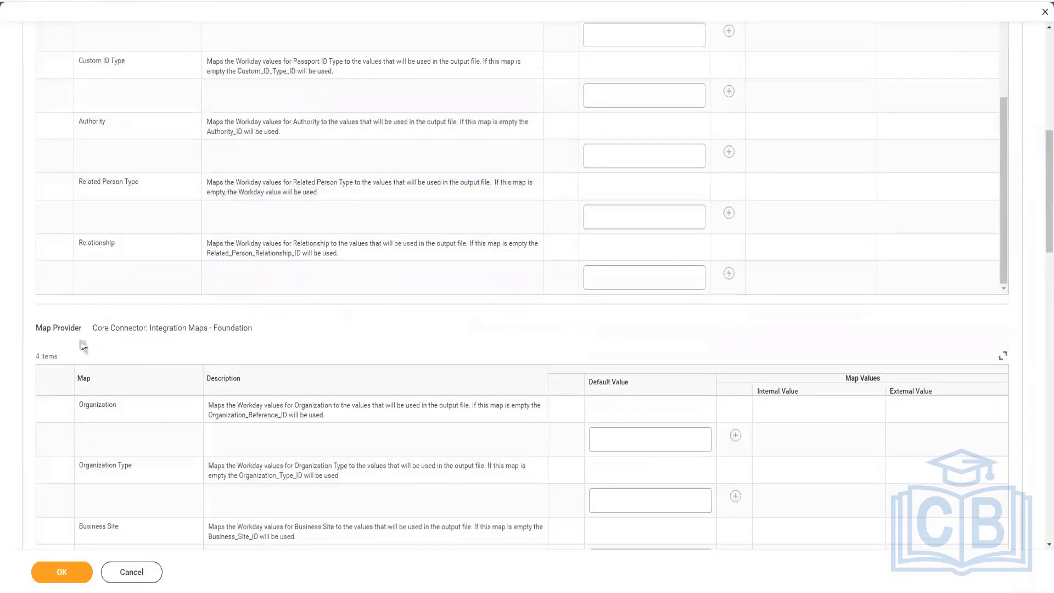
pyautogui.scroll(6, 276, 192)
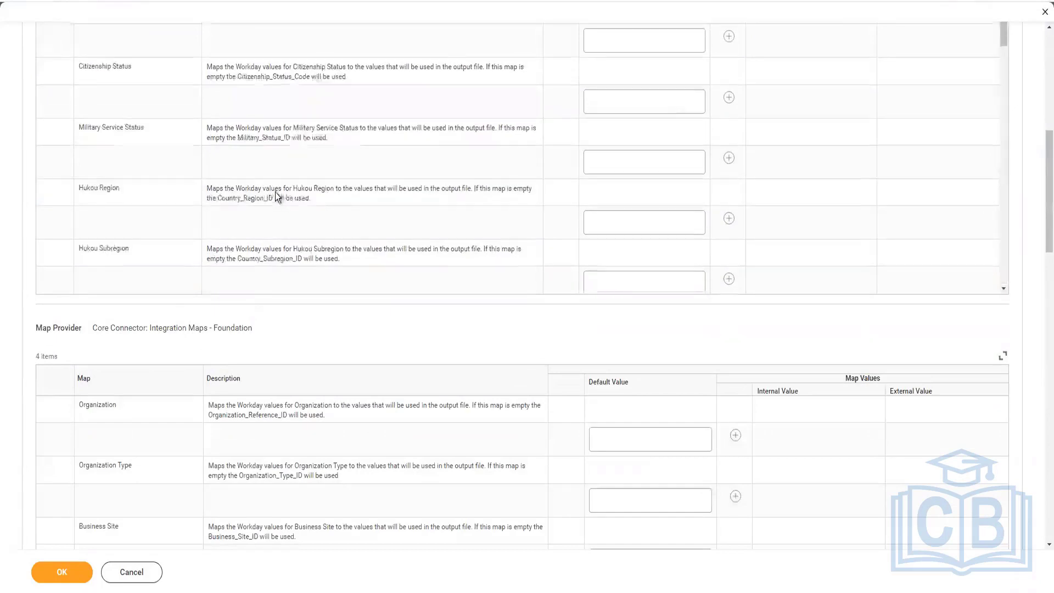
# Step: Examine the map providers from Worker through Foundation to Job, including the Job maps from Hire Reason to Frequency
pyautogui.scroll(4, 275, 193)
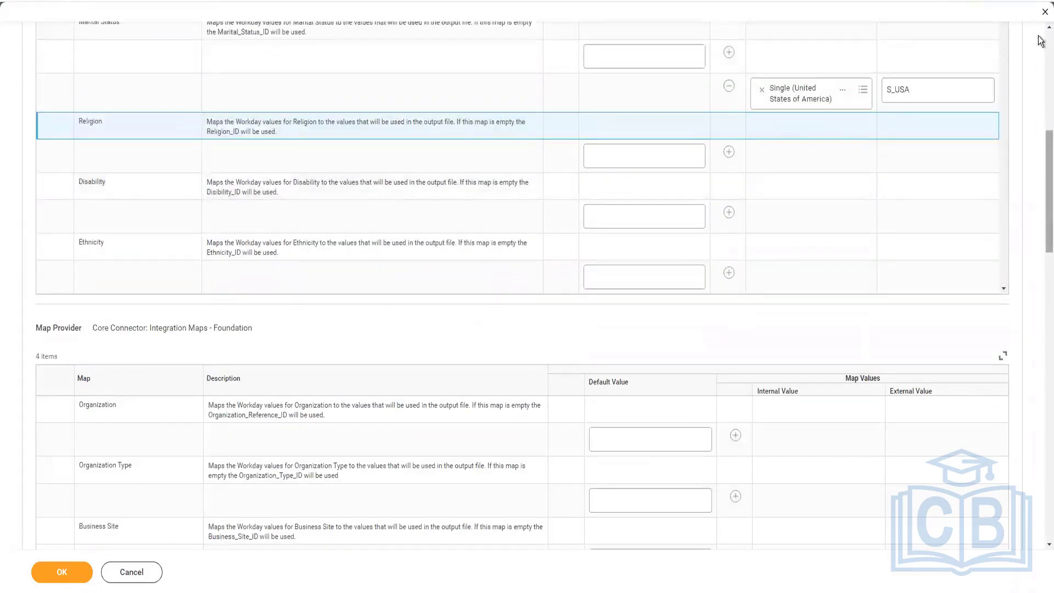
pyautogui.scroll(6, 1039, 41)
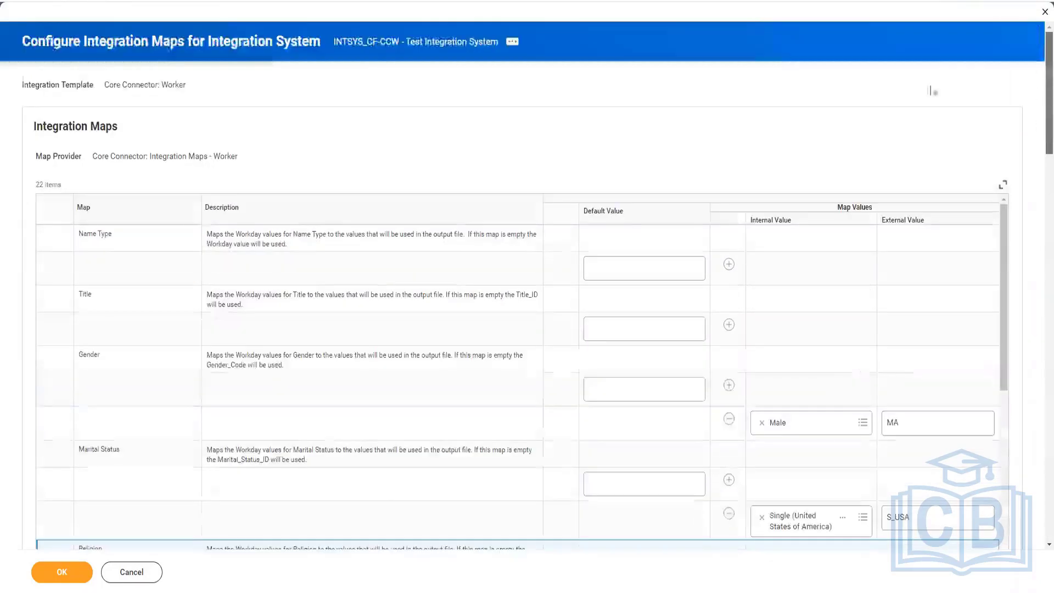
pyautogui.doubleClick(217, 157)
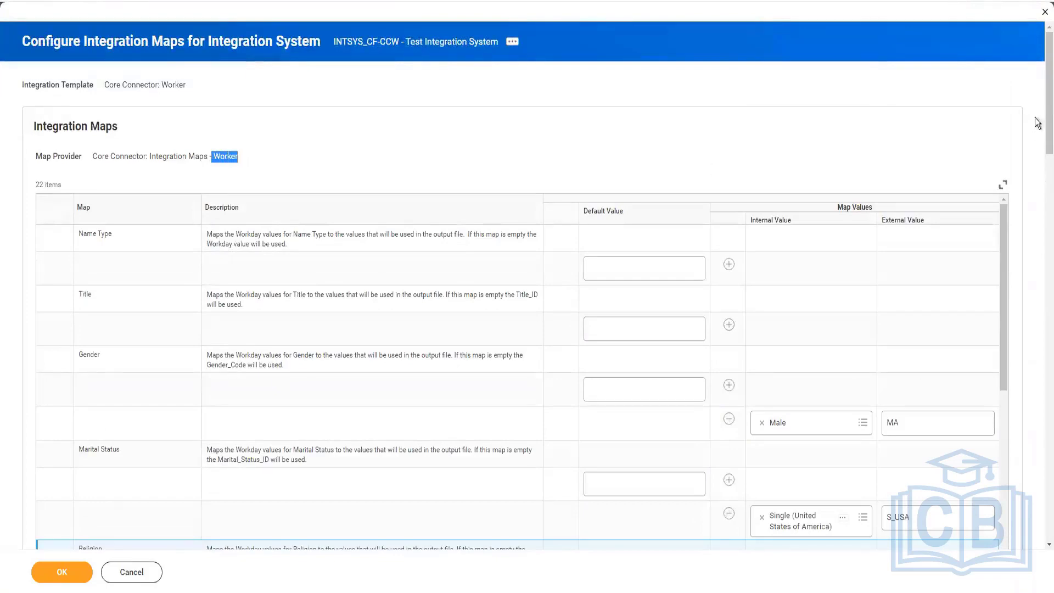
pyautogui.scroll(-9, 1040, 205)
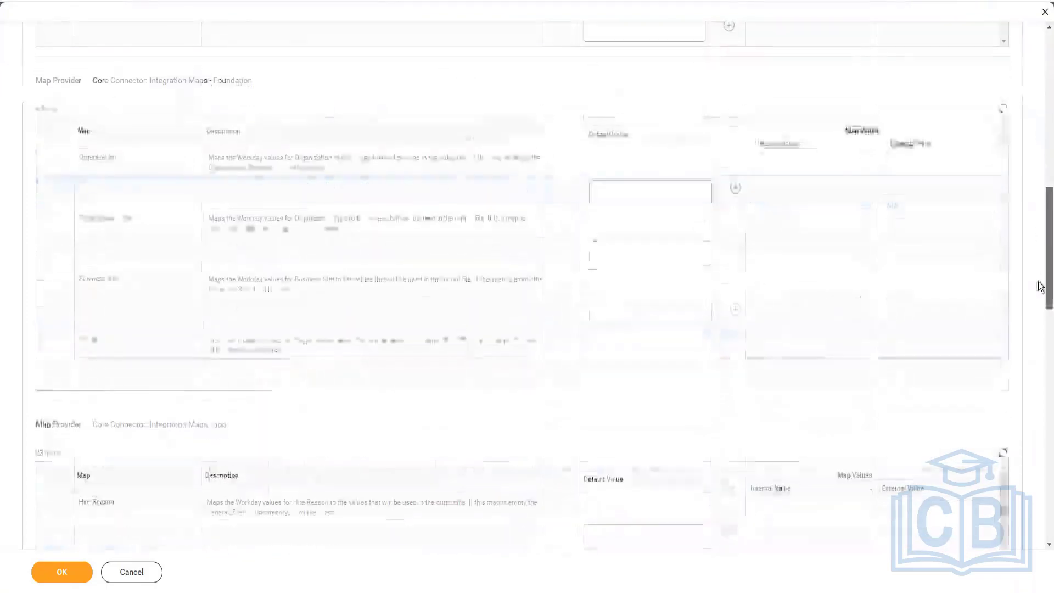
pyautogui.moveTo(1038, 281); pyautogui.dragTo(1039, 257)
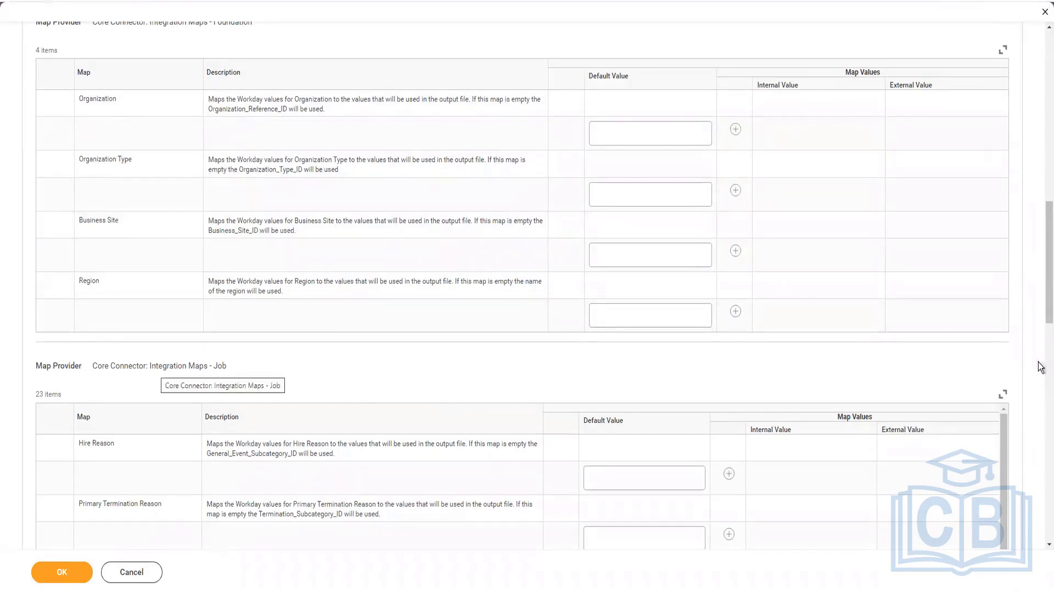
pyautogui.scroll(-5, 1041, 322)
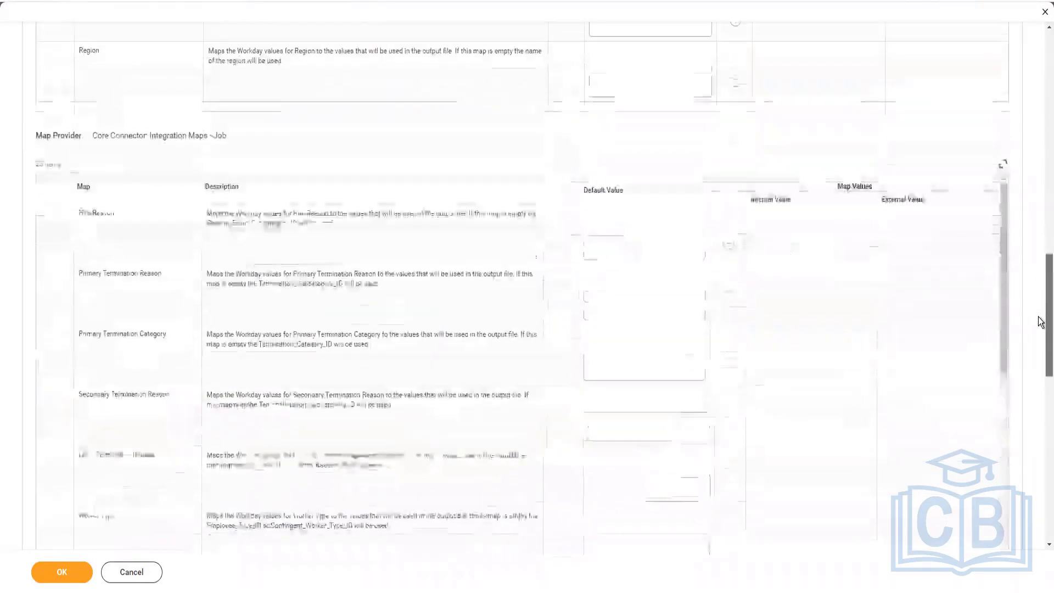
pyautogui.scroll(-2, 1040, 350)
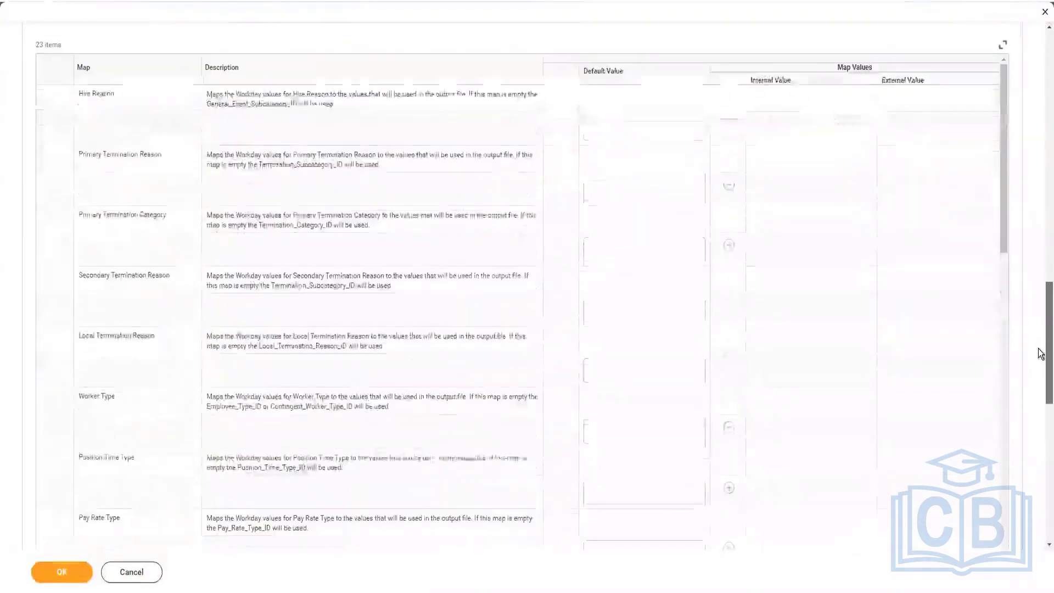
pyautogui.scroll(-3, 1041, 378)
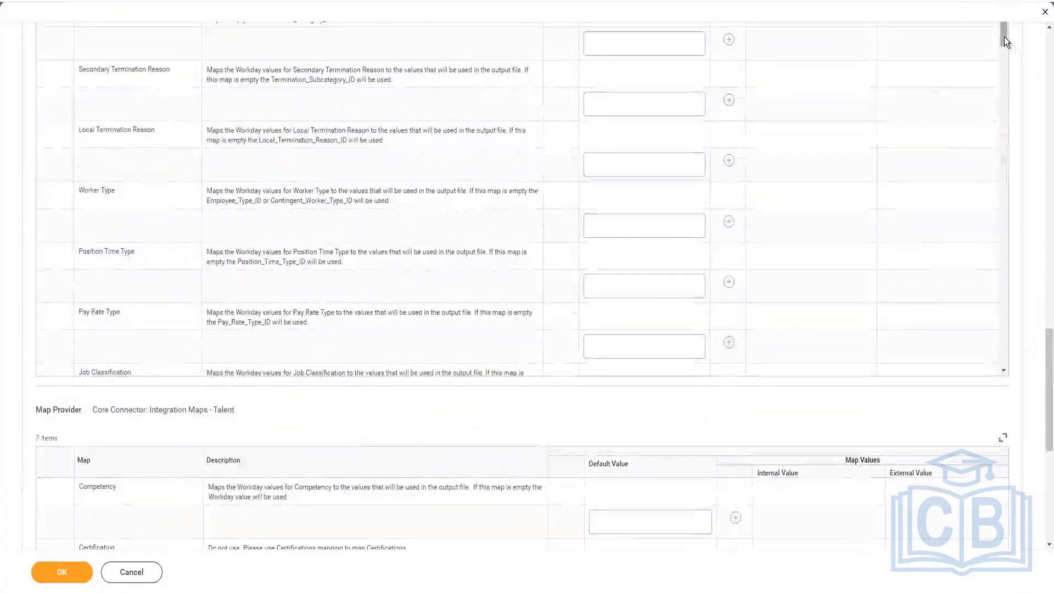
pyautogui.scroll(-3, 1004, 61)
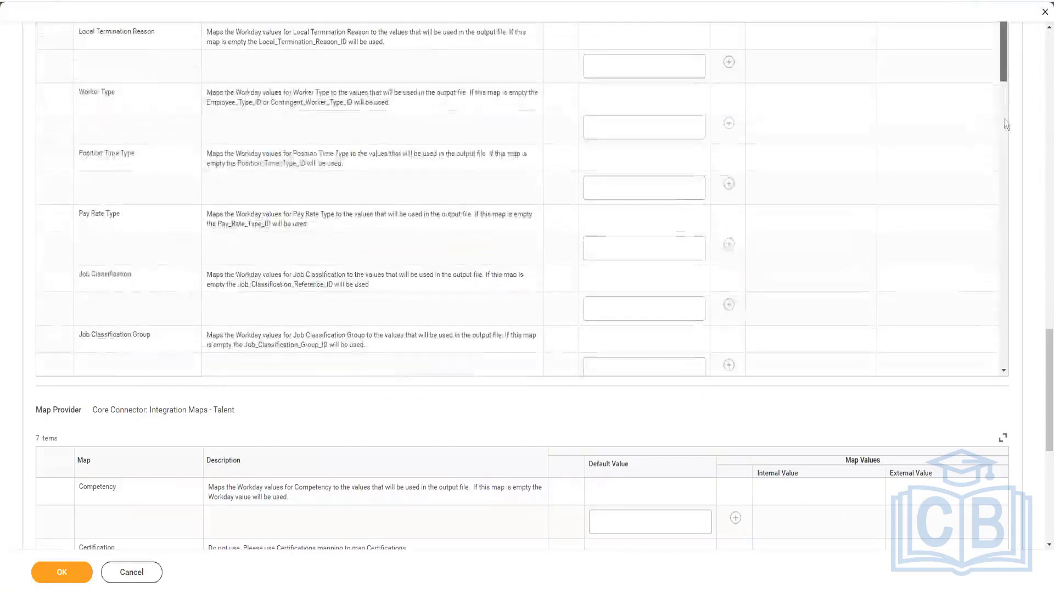
pyautogui.scroll(-3, 1003, 119)
pyautogui.scroll(-5, 1022, 291)
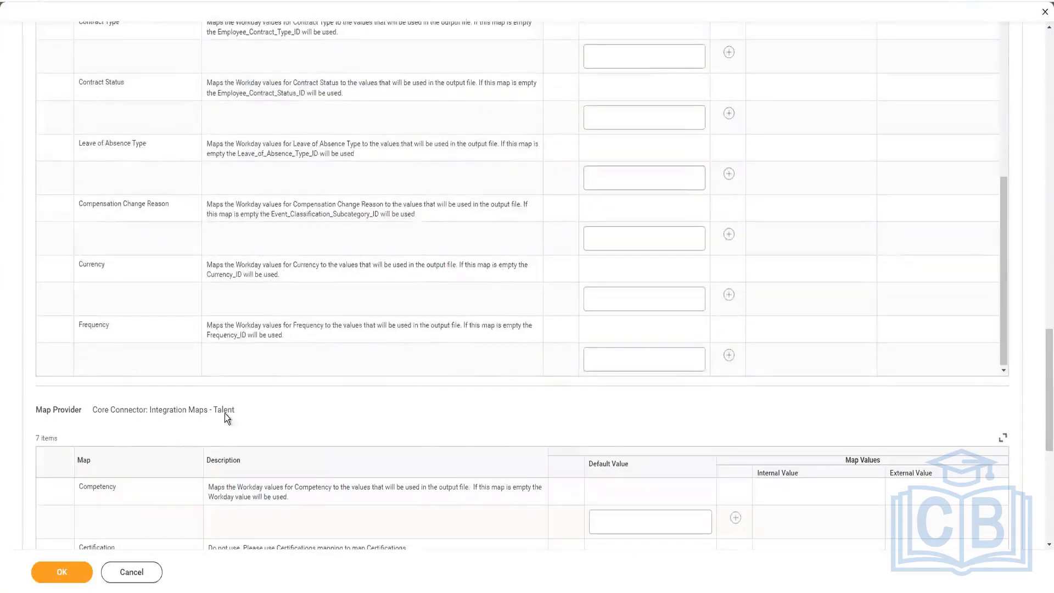
# Step: Review the maps of the Core Connector: Integration Maps - Talent provider and save the integration maps configuration
pyautogui.tripleClick(163, 410)
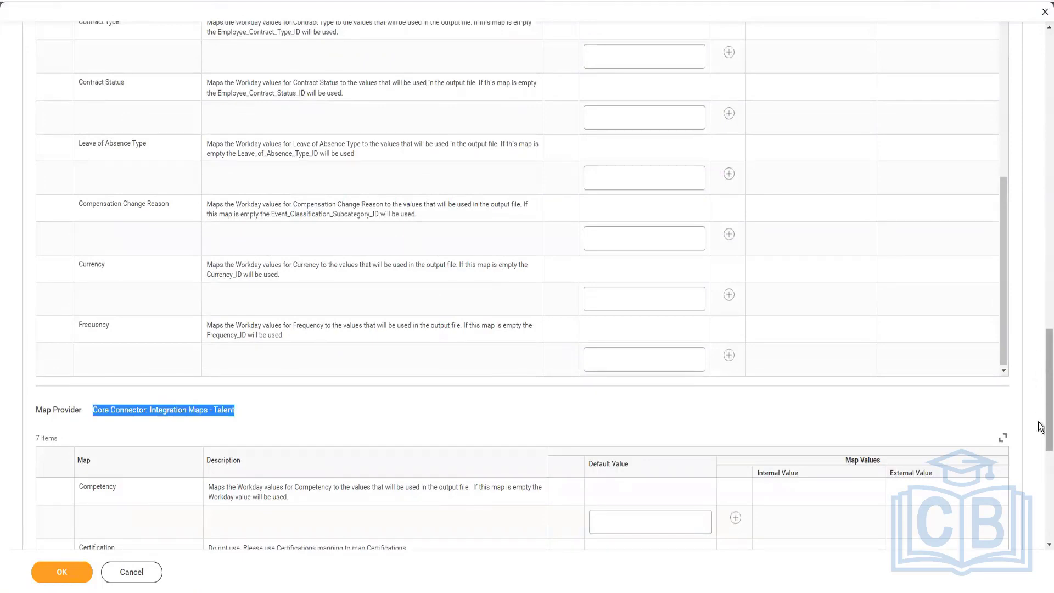
pyautogui.moveTo(1040, 424); pyautogui.dragTo(1040, 544)
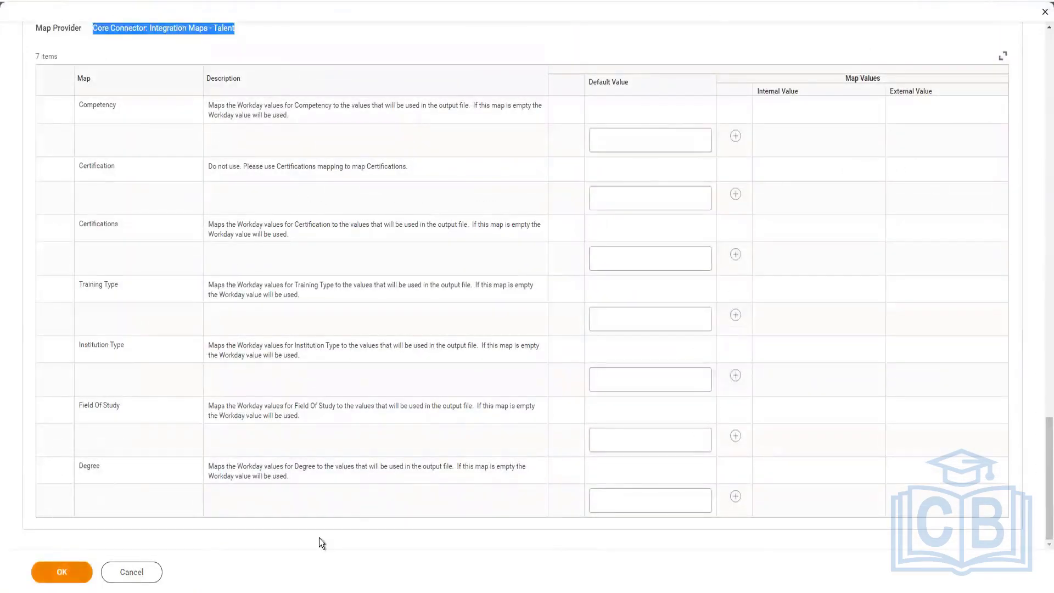
pyautogui.click(69, 575)
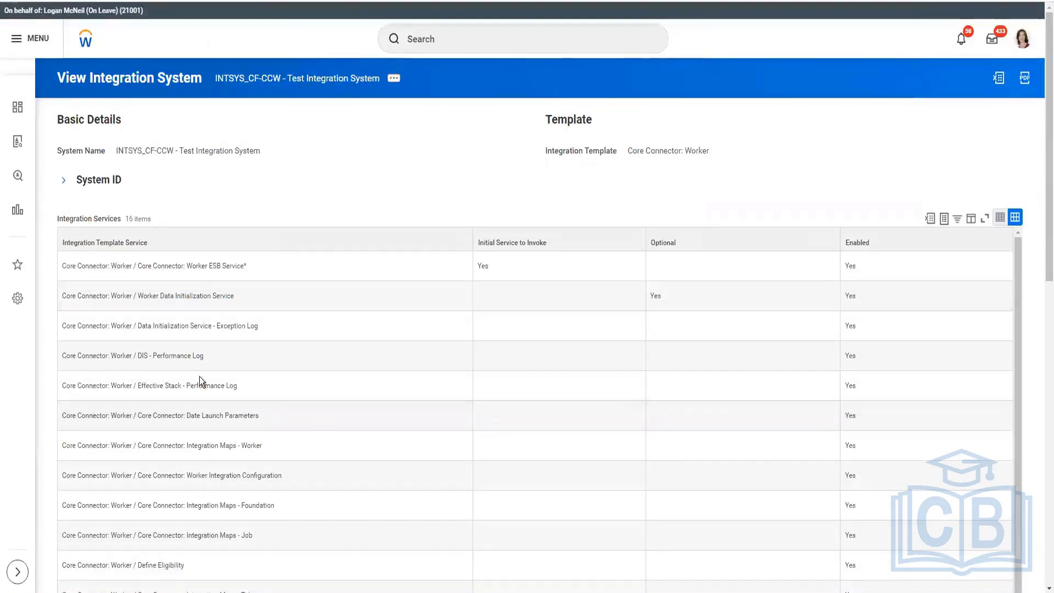
# Step: Check the saved integration attributes and integration maps in the overview of INTSYS_CF-CCW - Test Integration System
pyautogui.scroll(-2, 453, 124)
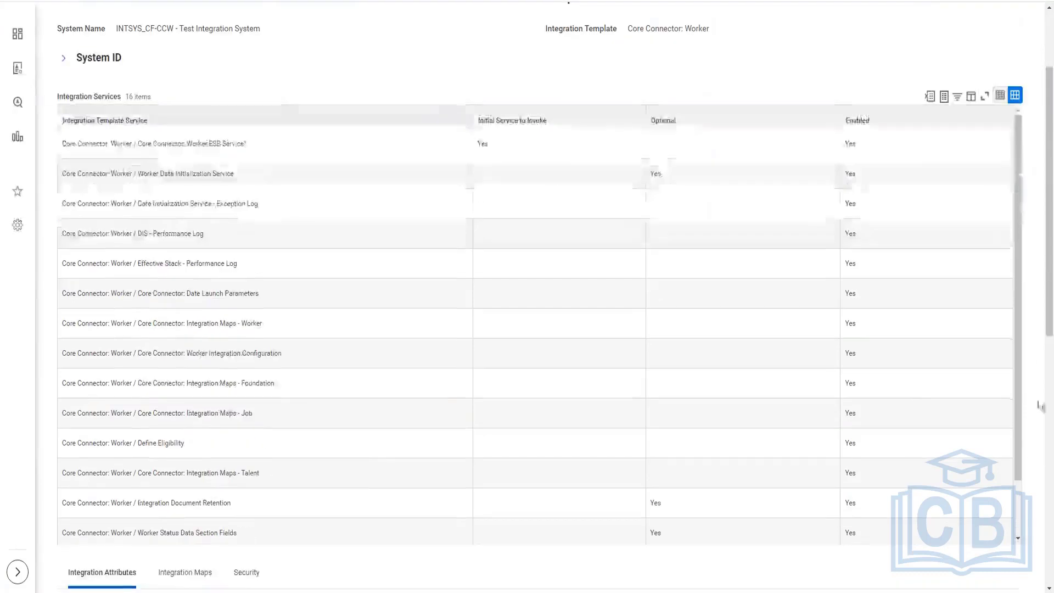
pyautogui.moveTo(1049, 357); pyautogui.dragTo(1039, 545)
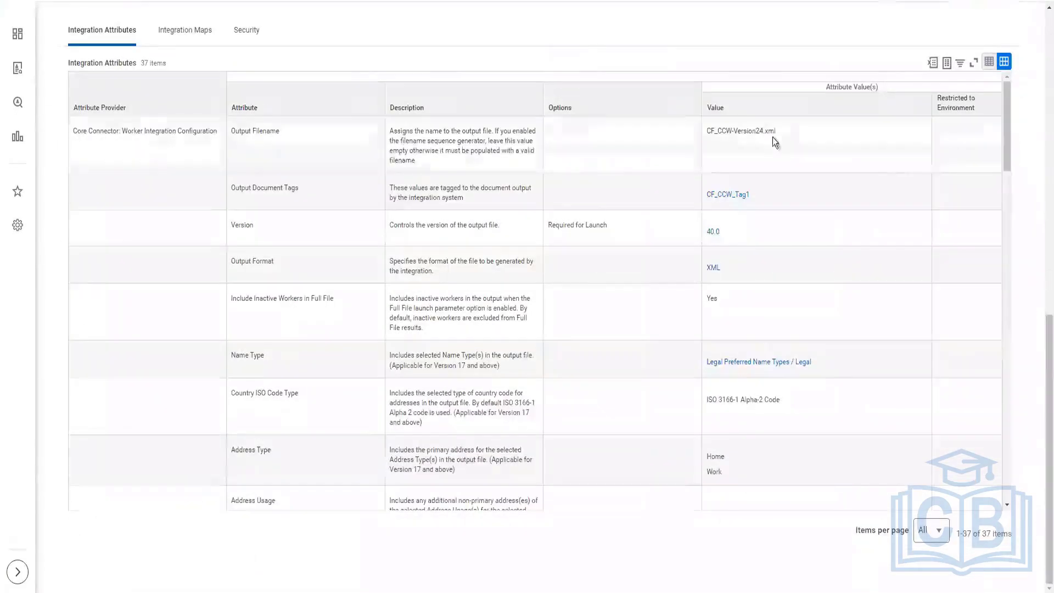
pyautogui.moveTo(726, 134); pyautogui.dragTo(776, 132)
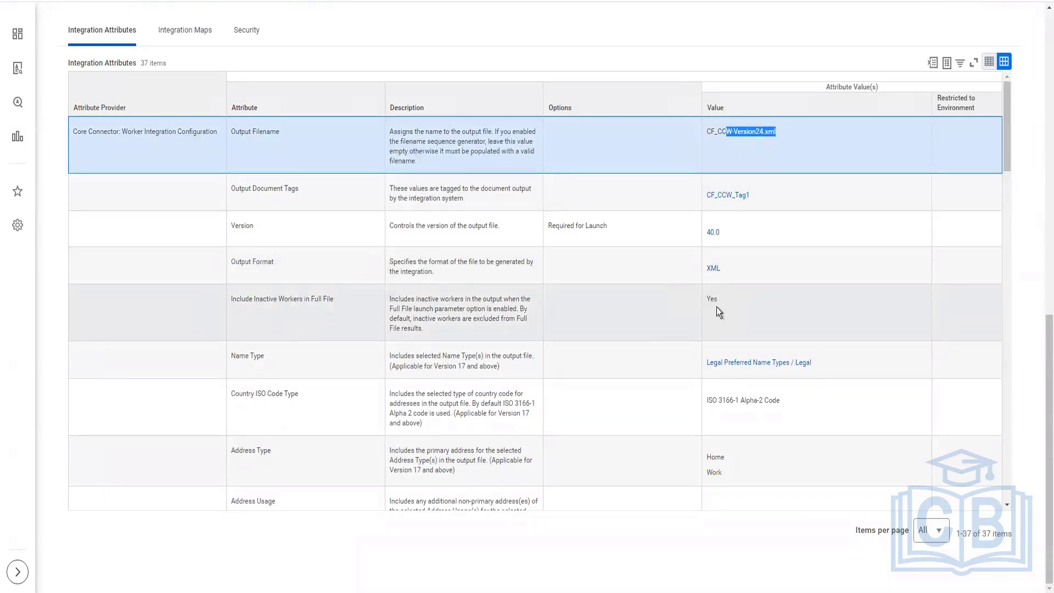
pyautogui.scroll(-3, 202, 87)
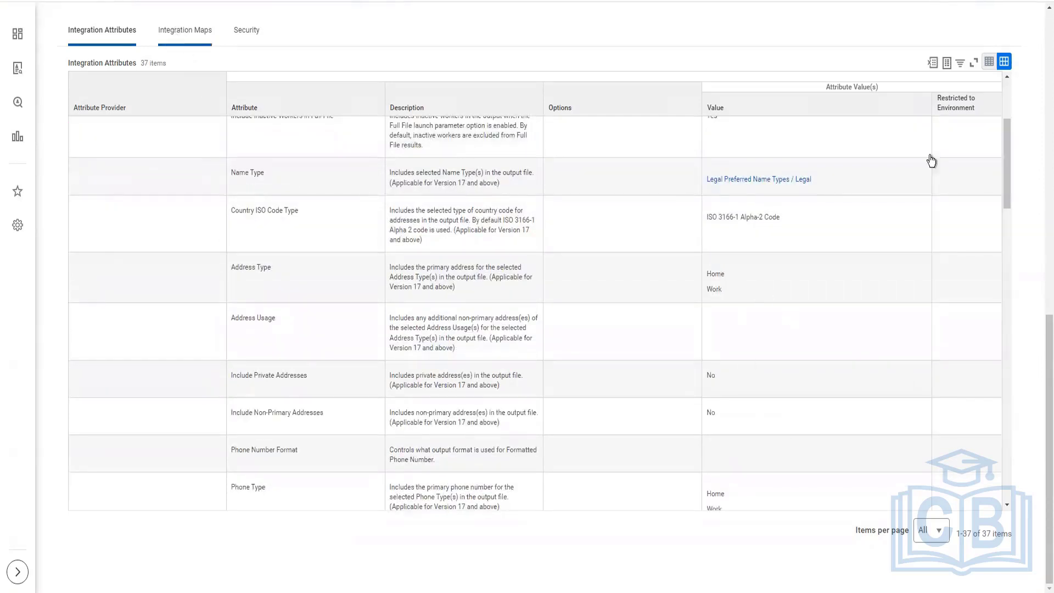
pyautogui.click(185, 30)
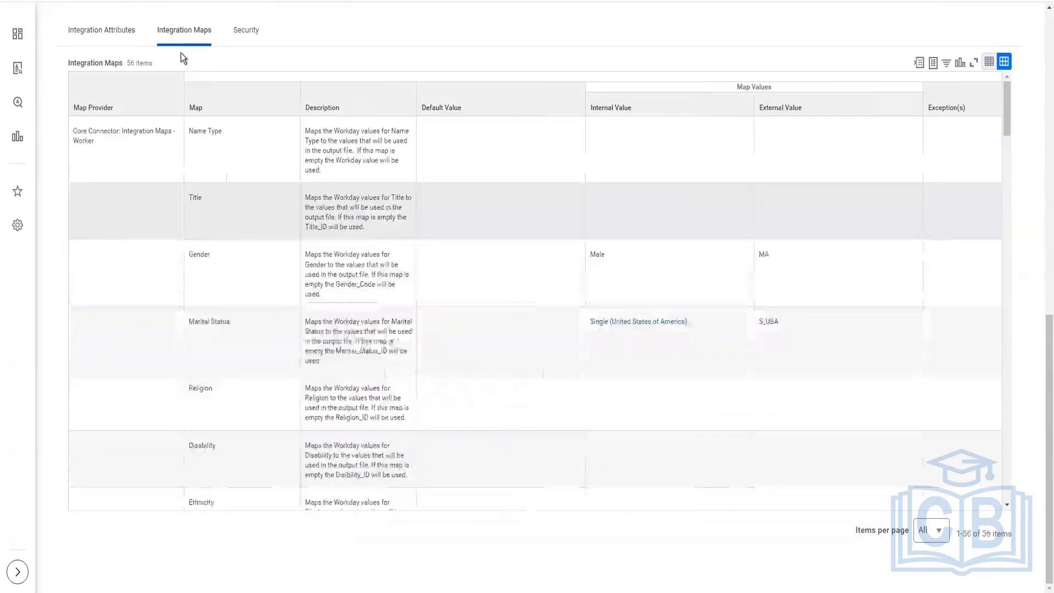
pyautogui.click(104, 30)
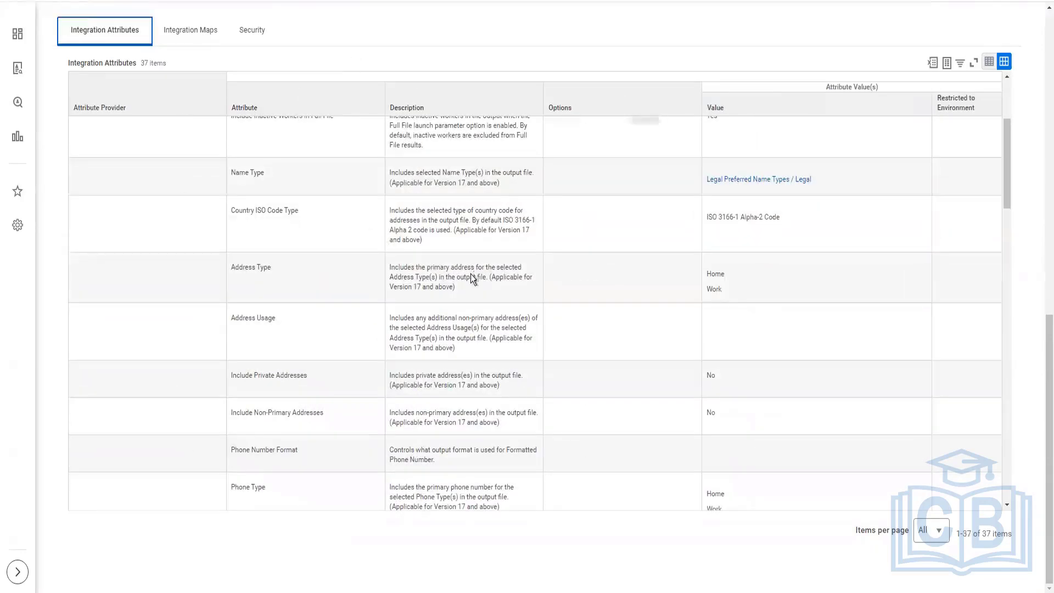
pyautogui.scroll(1, 439, 93)
pyautogui.scroll(10, 446, 121)
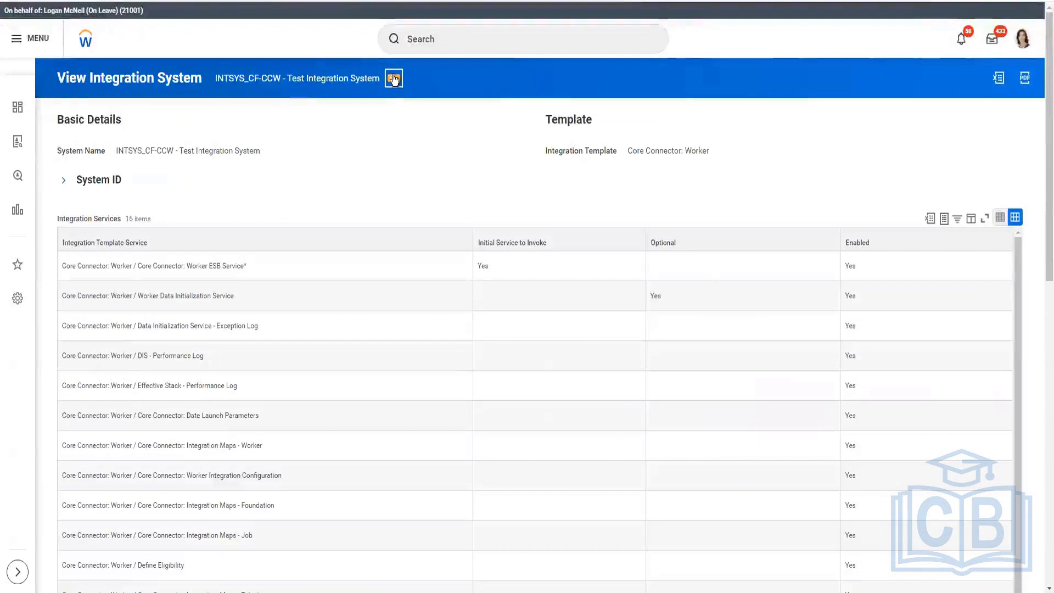
# Step: Assign ISU_SailPoint2, copied from the ISSG_SailPoint security group, as the Workday account of the test integration system
pyautogui.click(394, 79)
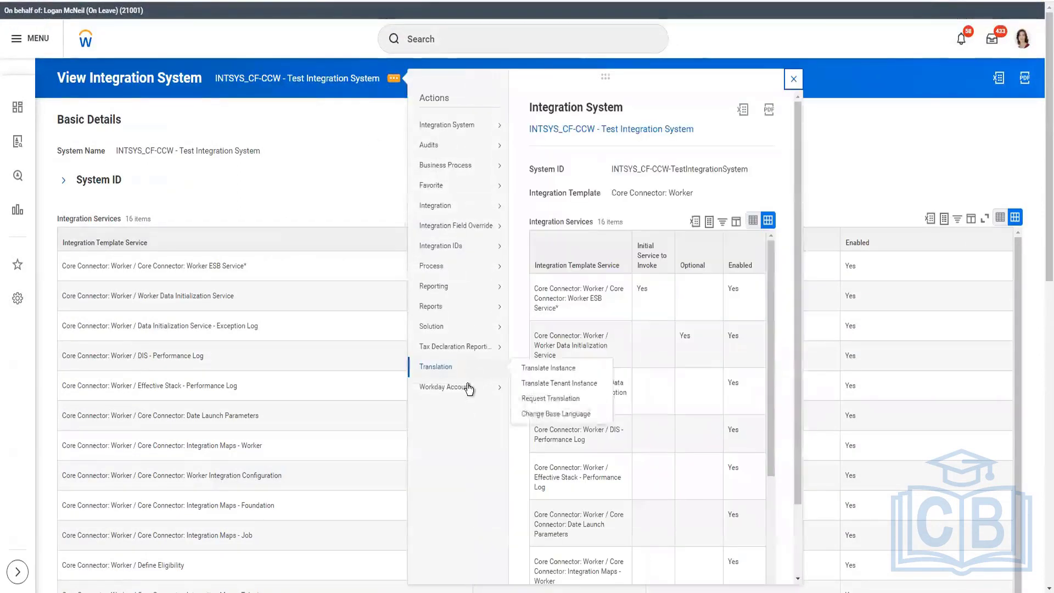
pyautogui.moveTo(468, 386)
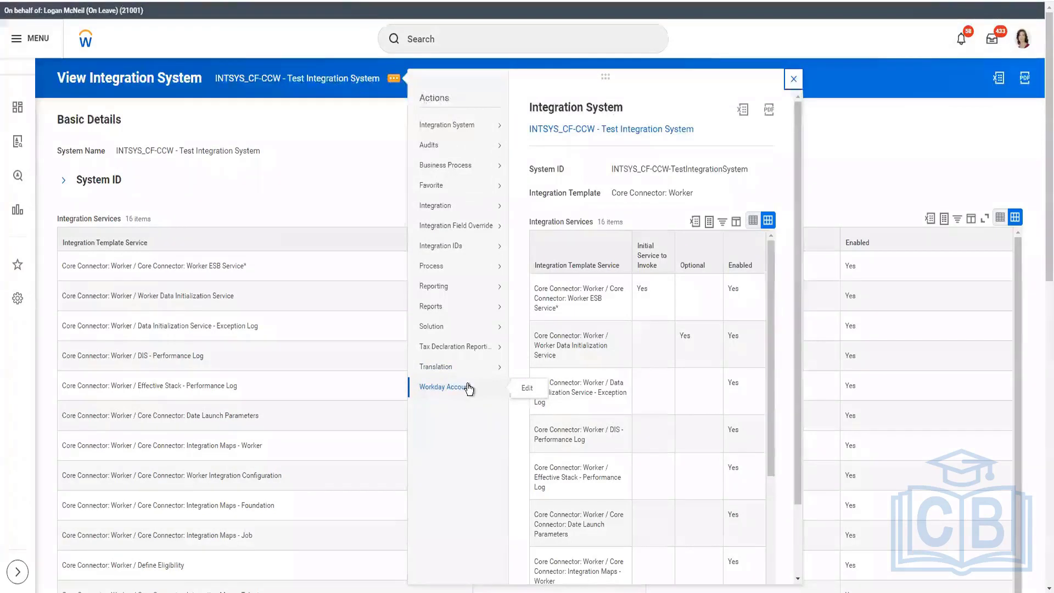
pyautogui.click(527, 388)
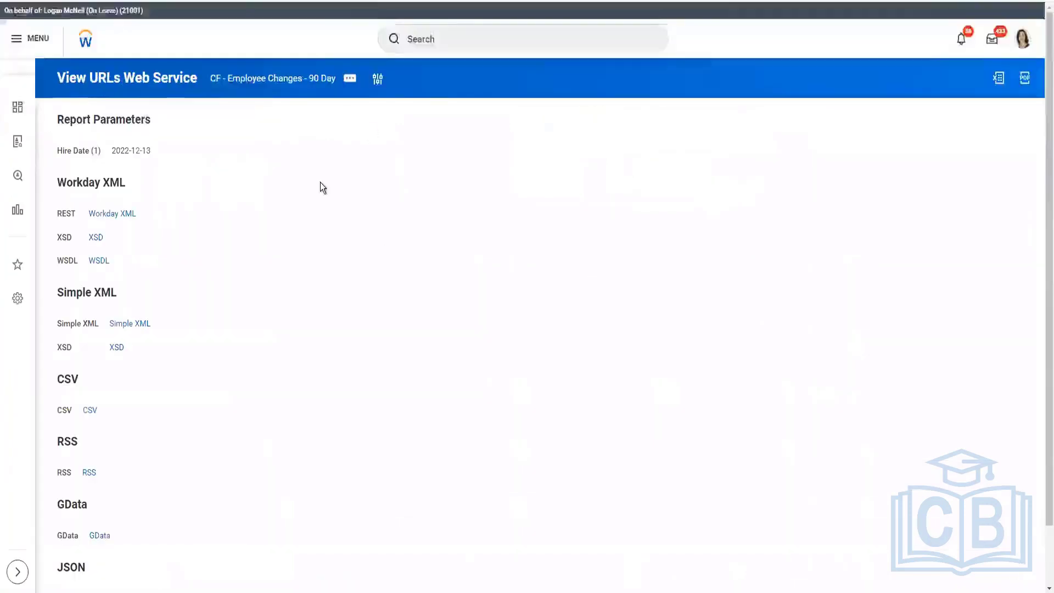
pyautogui.click(309, 82)
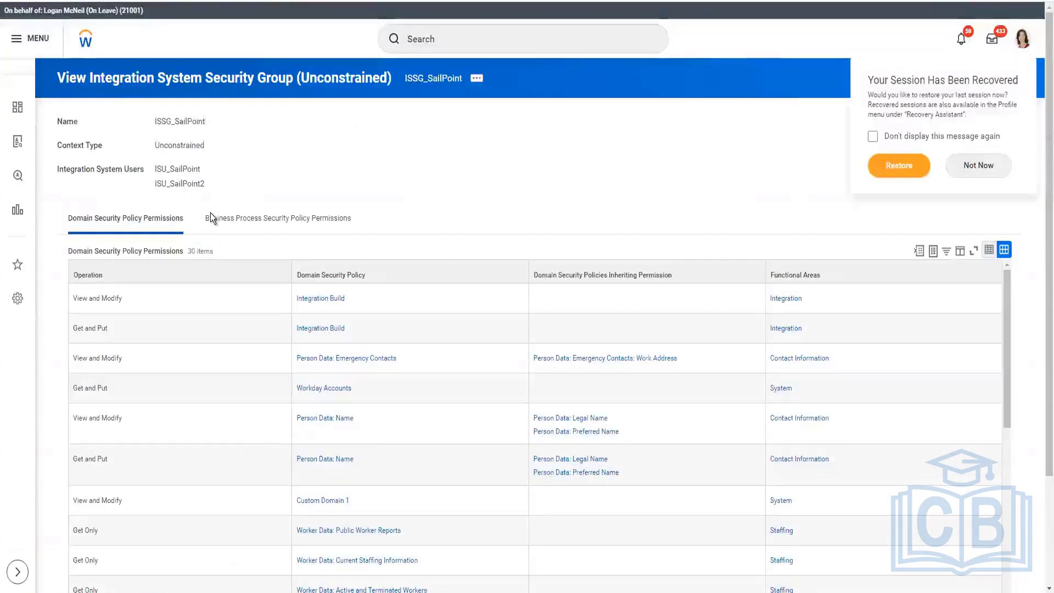
pyautogui.rightClick(189, 180)
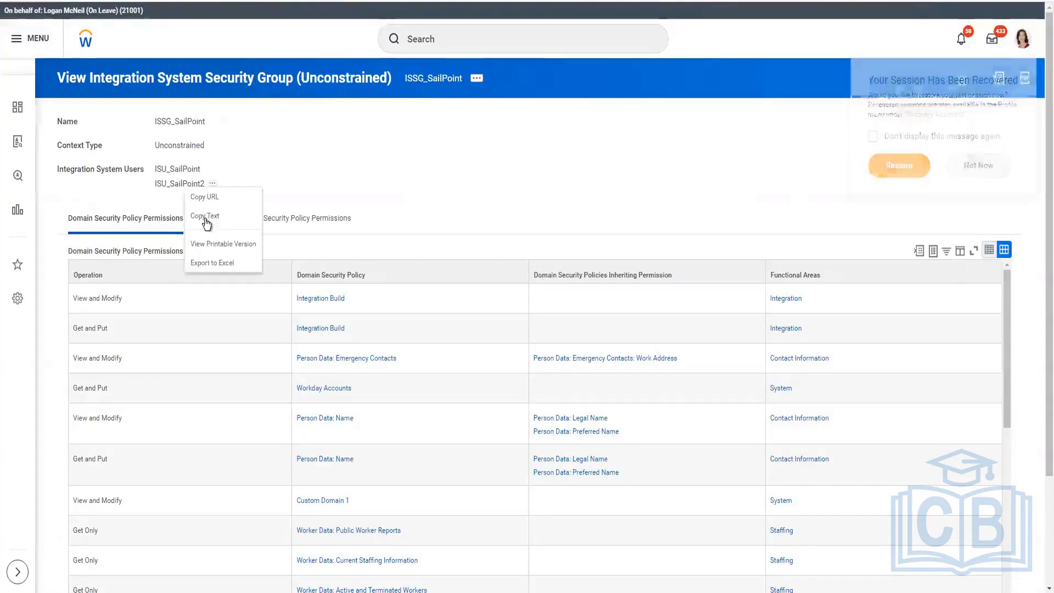
pyautogui.click(205, 219)
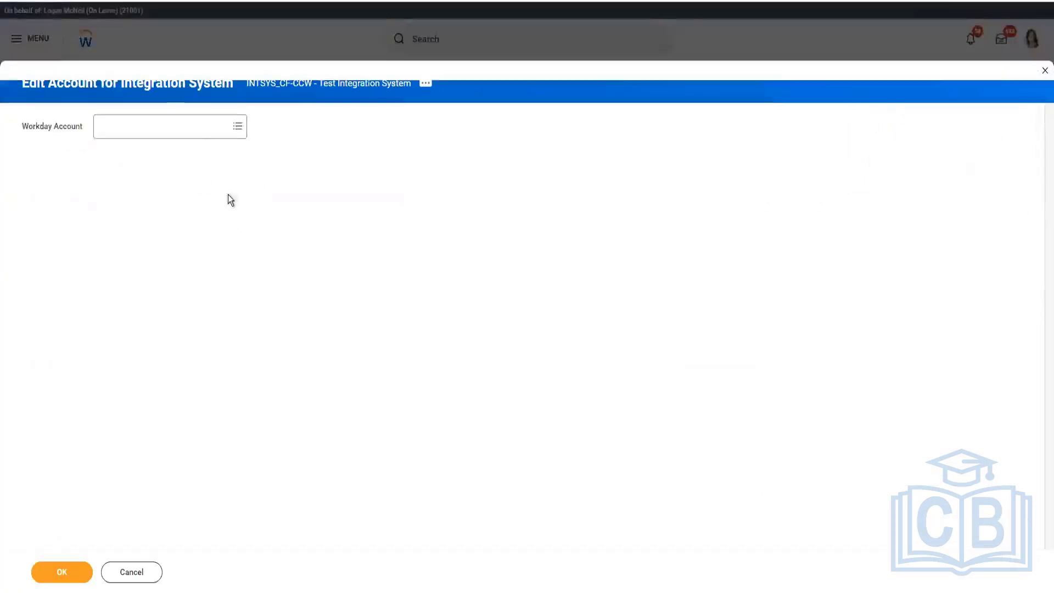
pyautogui.click(183, 132)
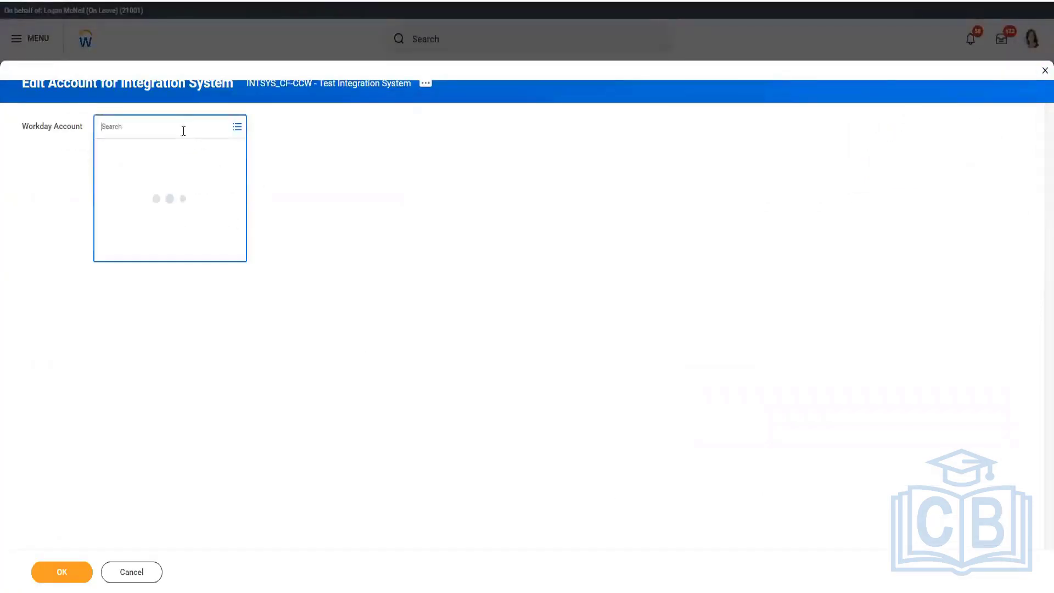
pyautogui.hotkey('ctrl', 'v')
pyautogui.press('Return')
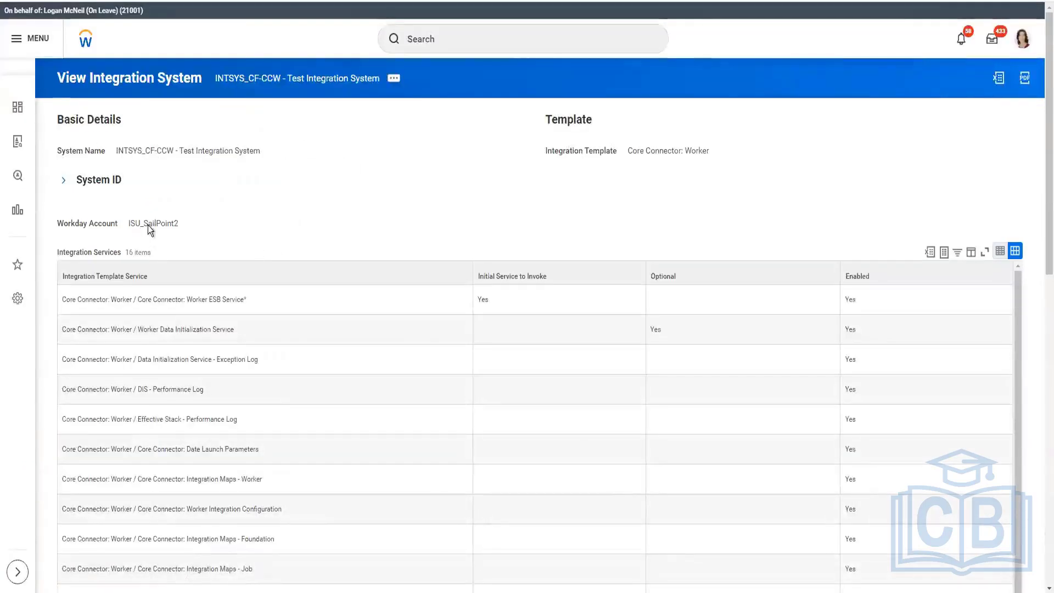
# Step: Open the launch request for INTSYS_CF-CCW - Test Integration System with the run frequency Run Now
pyautogui.moveTo(148, 227)
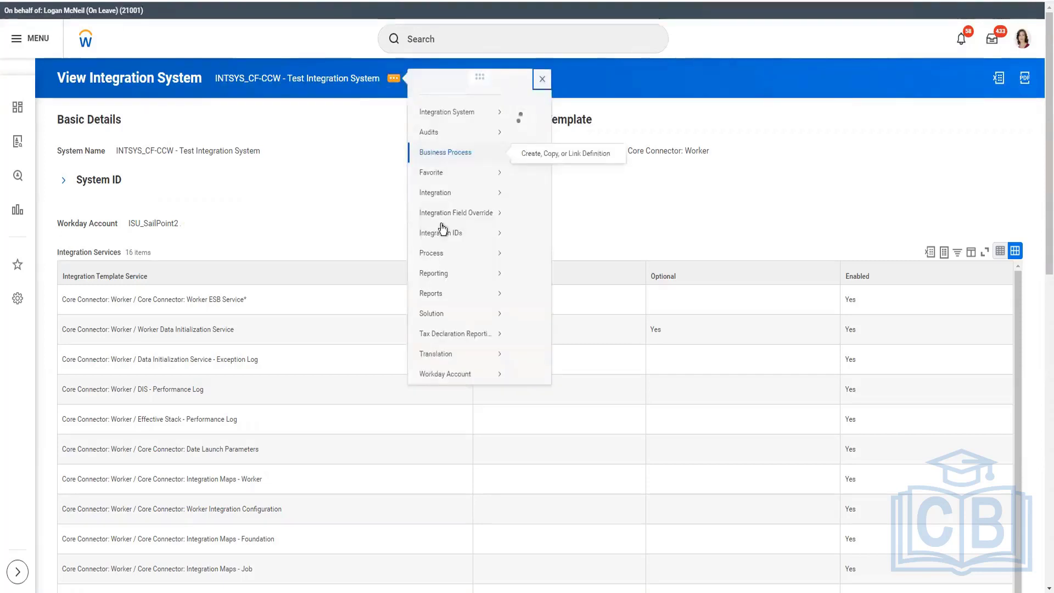
pyautogui.moveTo(444, 207)
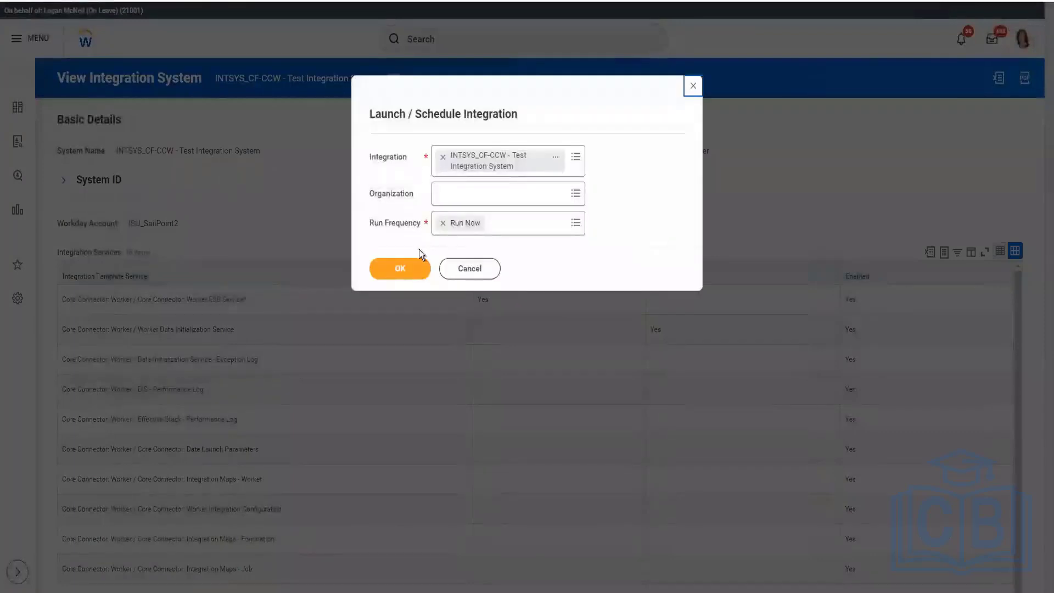
pyautogui.click(413, 267)
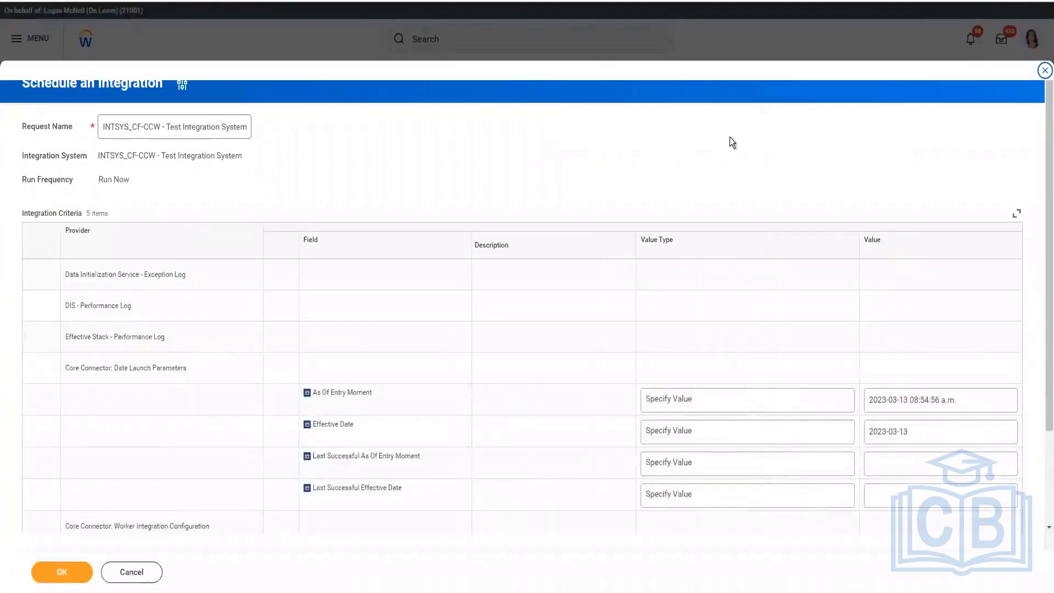
# Step: Enable the Full File option among the Core Connector: Worker Integration Configuration criteria of the launch request
pyautogui.scroll(-2, 551, 186)
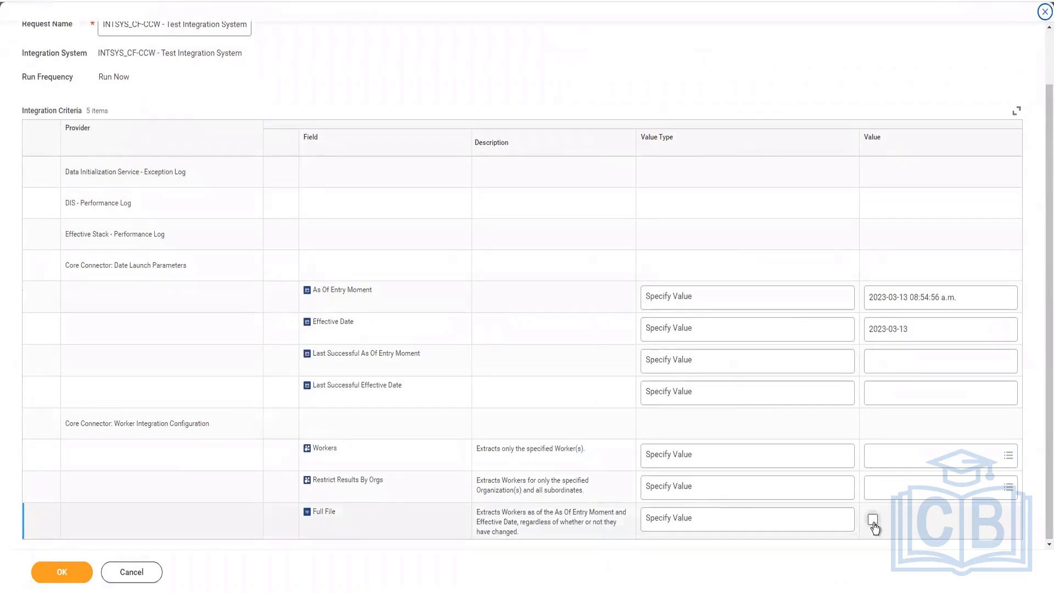
pyautogui.click(874, 519)
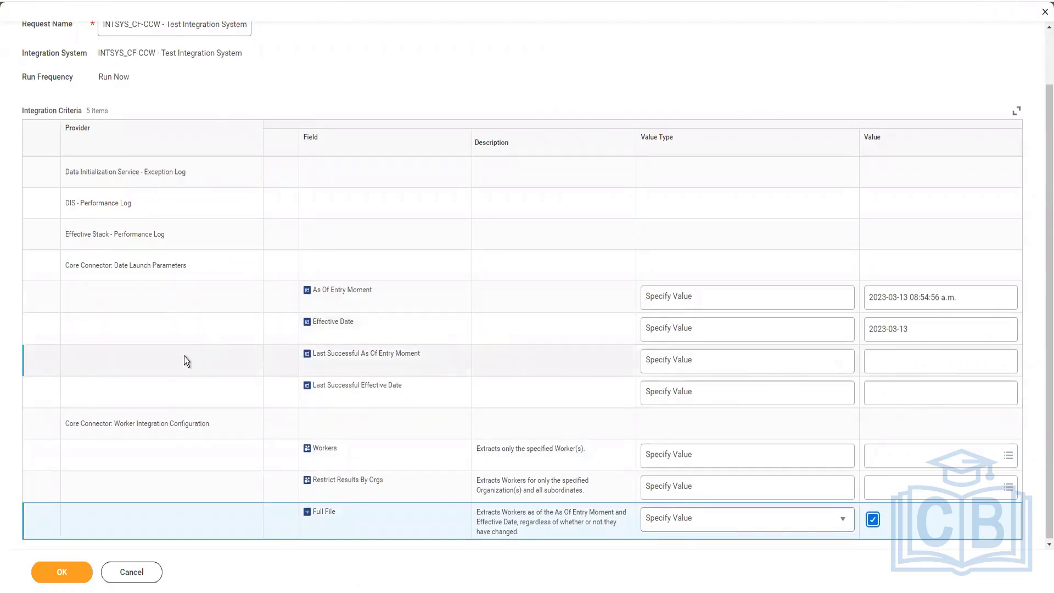
pyautogui.moveTo(185, 357); pyautogui.dragTo(924, 375)
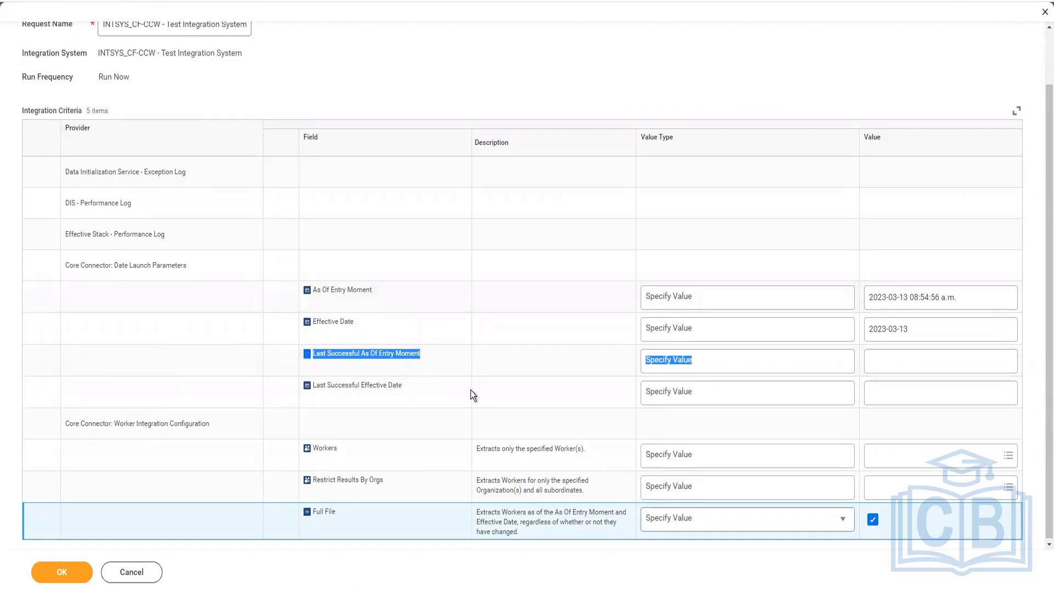
pyautogui.click(905, 459)
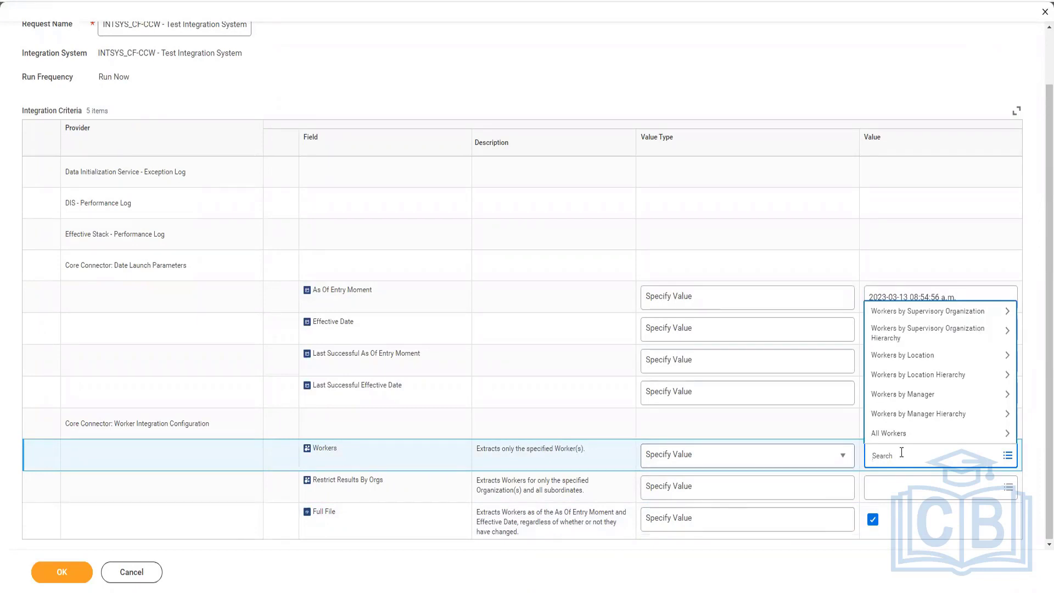
pyautogui.write('logan')
pyautogui.press('Return')
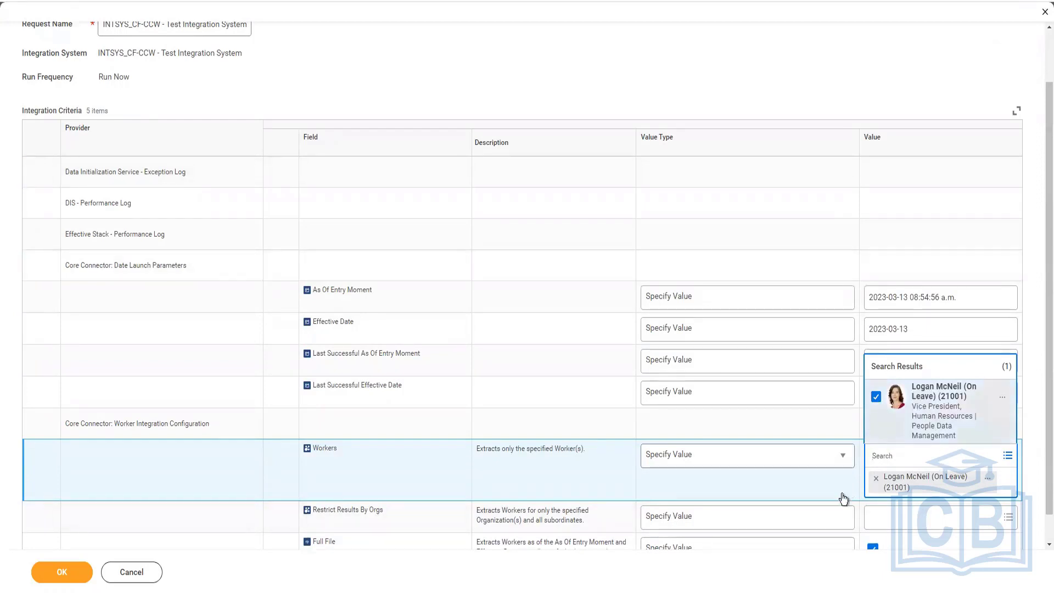
pyautogui.click(877, 480)
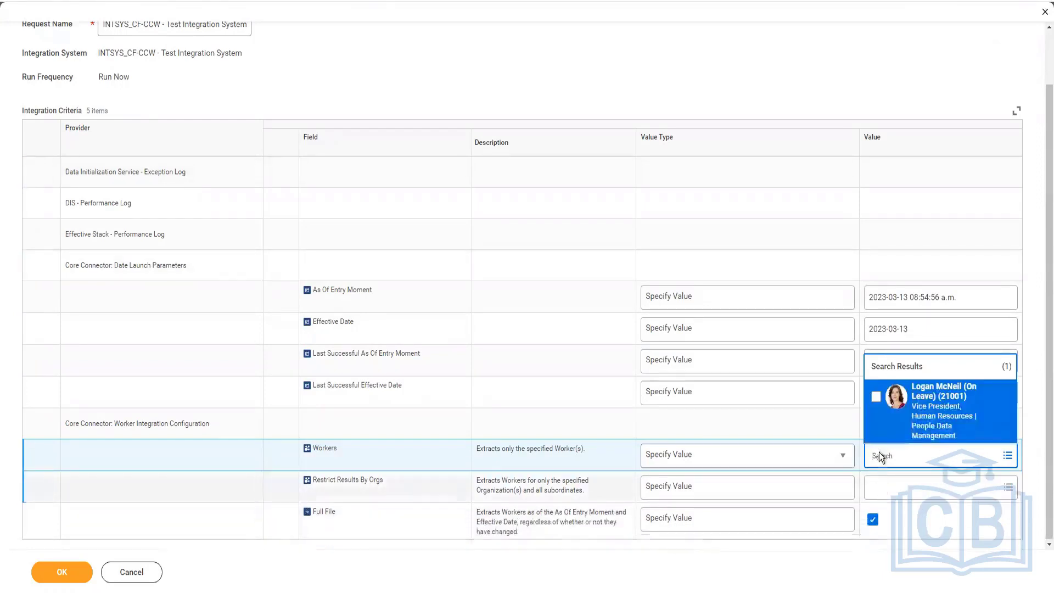
# Step: Launch the full-file run, review its integration details and event parameters, and refresh the background process
pyautogui.click(828, 85)
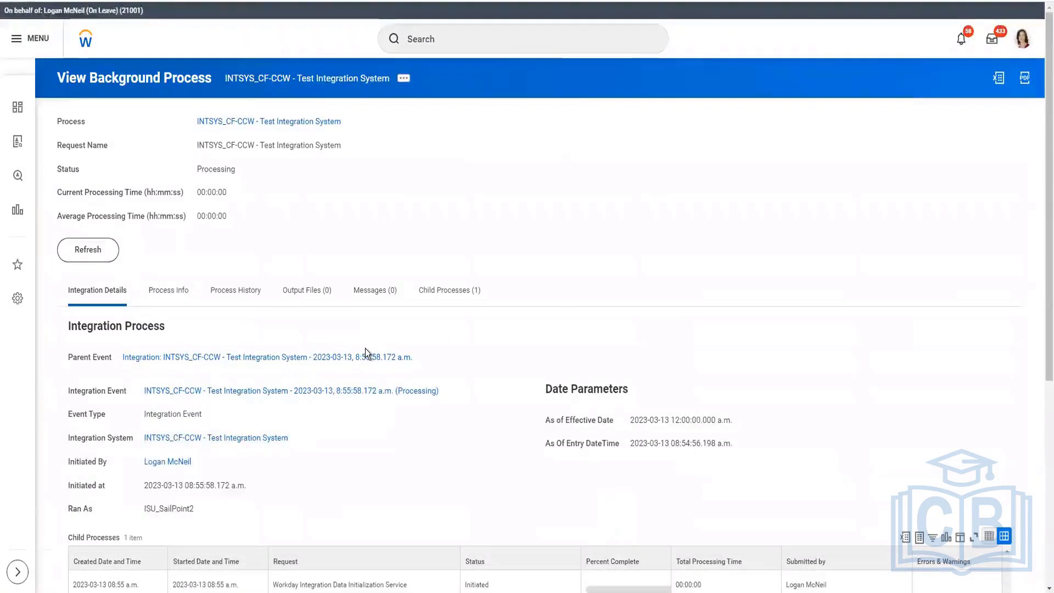
pyautogui.scroll(-5, 364, 348)
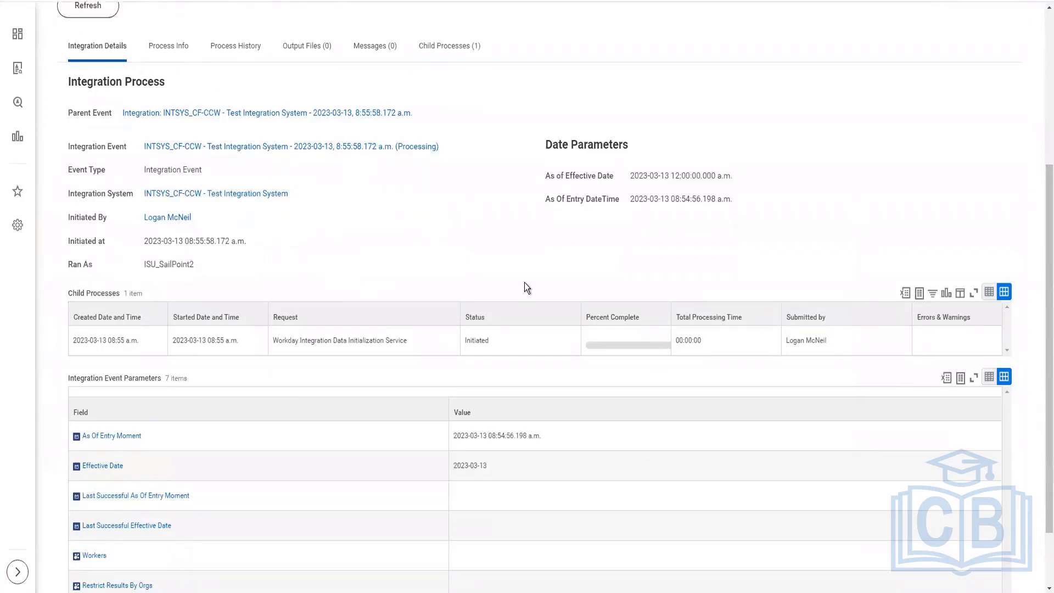
pyautogui.scroll(5, 523, 275)
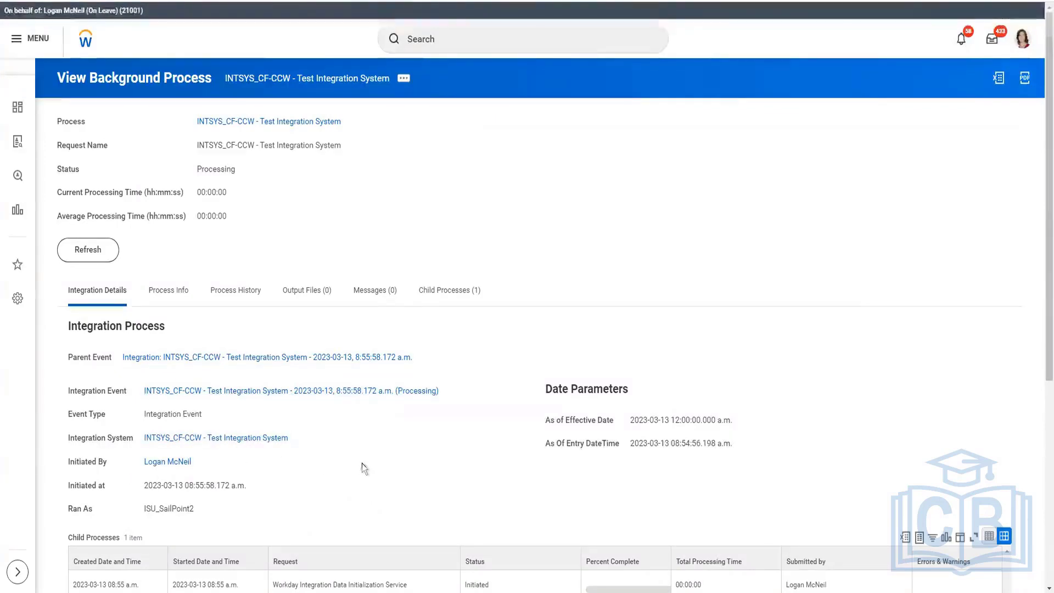
pyautogui.scroll(-3, 359, 466)
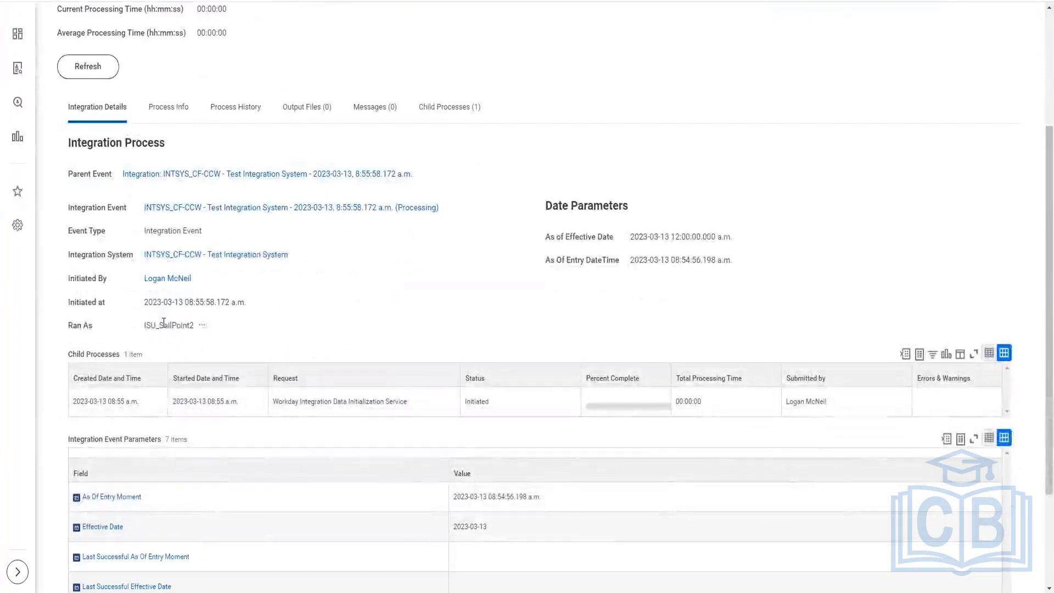
pyautogui.scroll(-2, 407, 419)
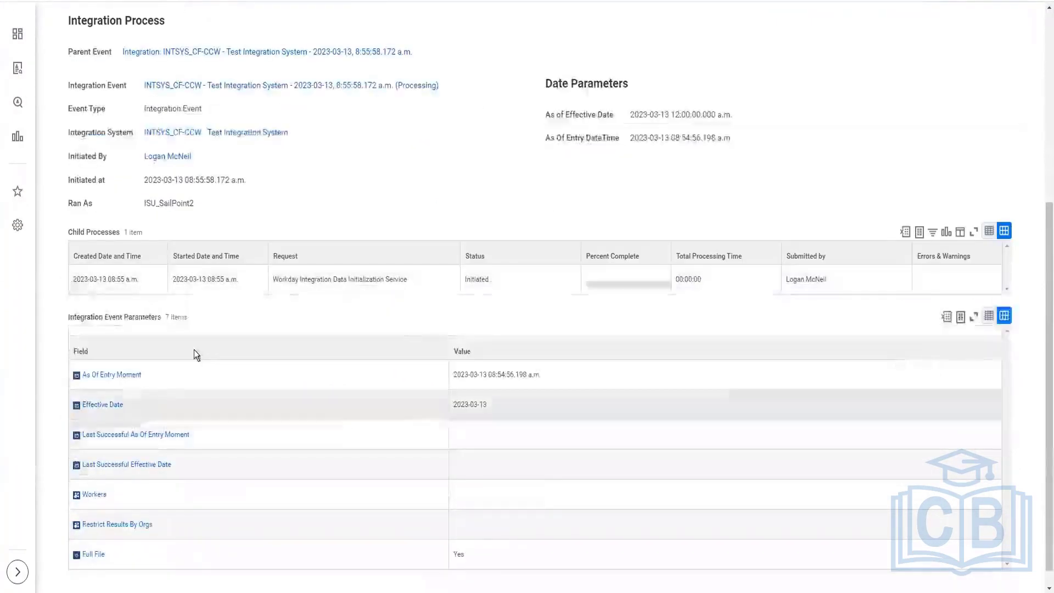
pyautogui.scroll(5, 390, 186)
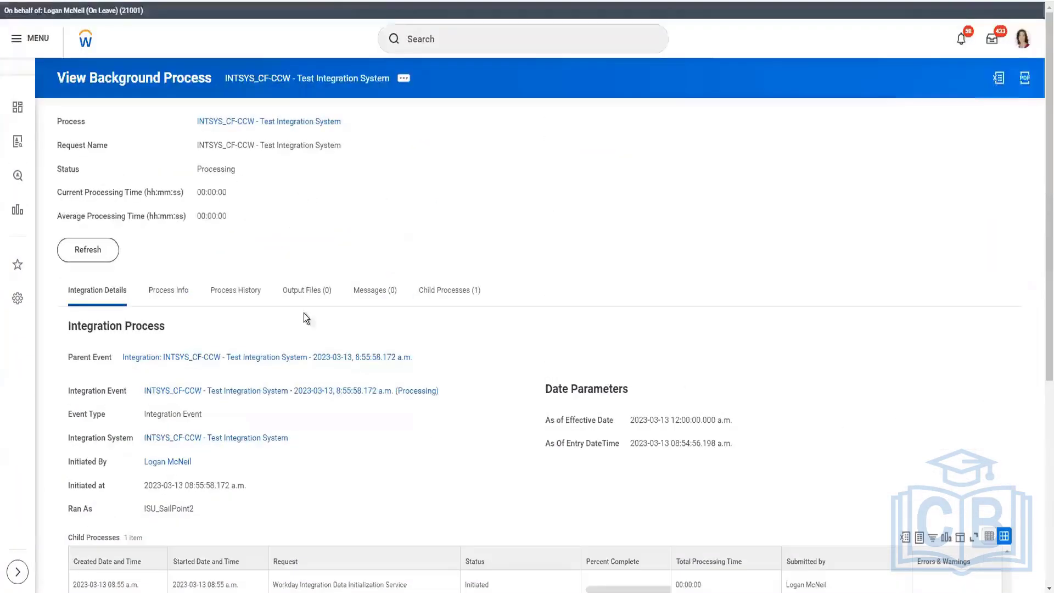
pyautogui.click(88, 250)
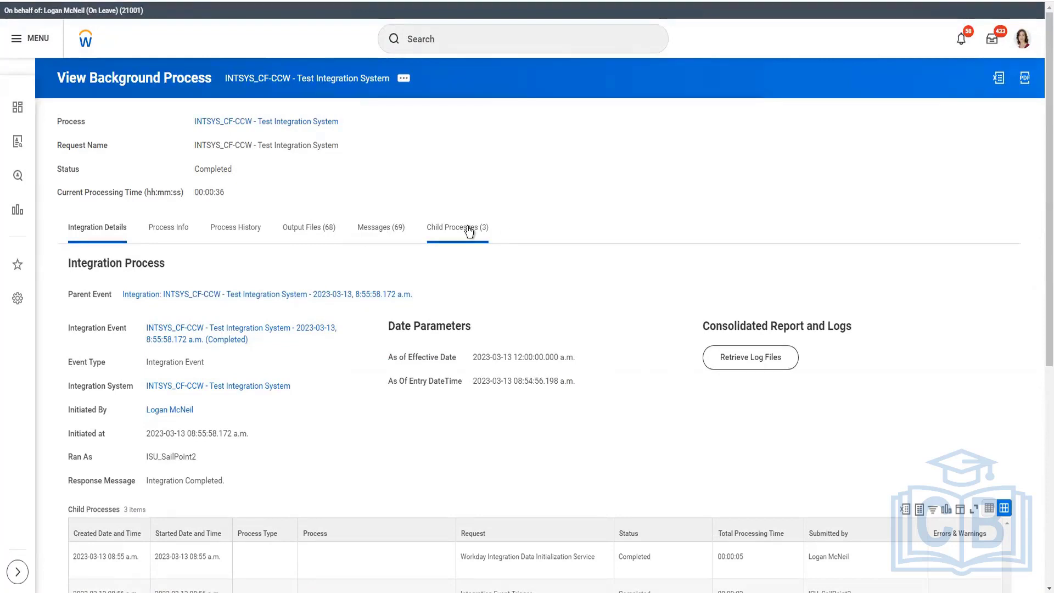
# Step: Show the output files of the run and sort them by type in descending order
pyautogui.click(316, 232)
pyautogui.scroll(-2, 566, 239)
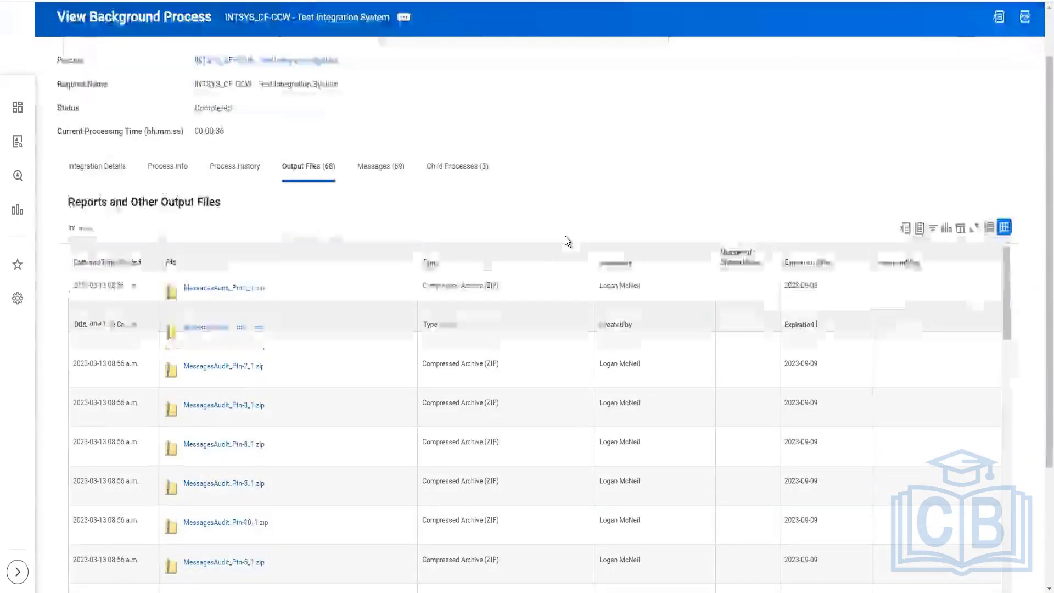
pyautogui.scroll(-3, 565, 236)
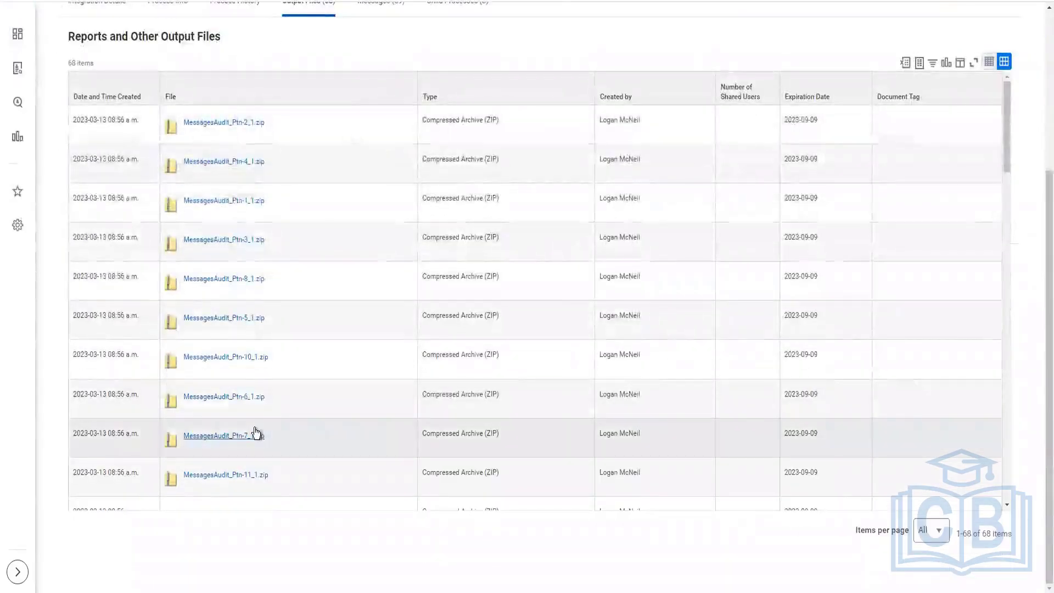
pyautogui.scroll(-10, 248, 384)
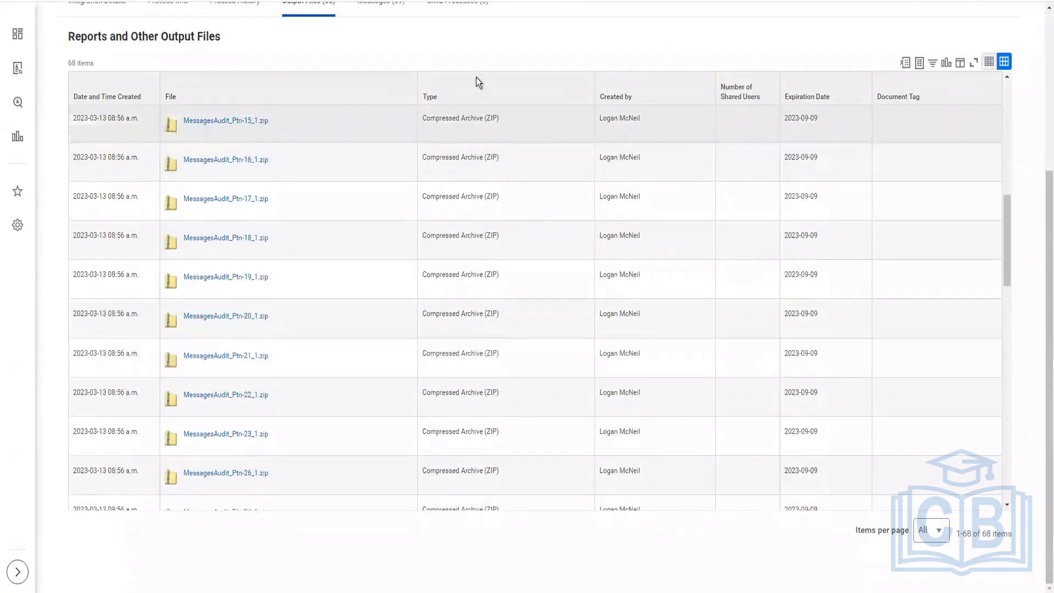
pyautogui.click(486, 102)
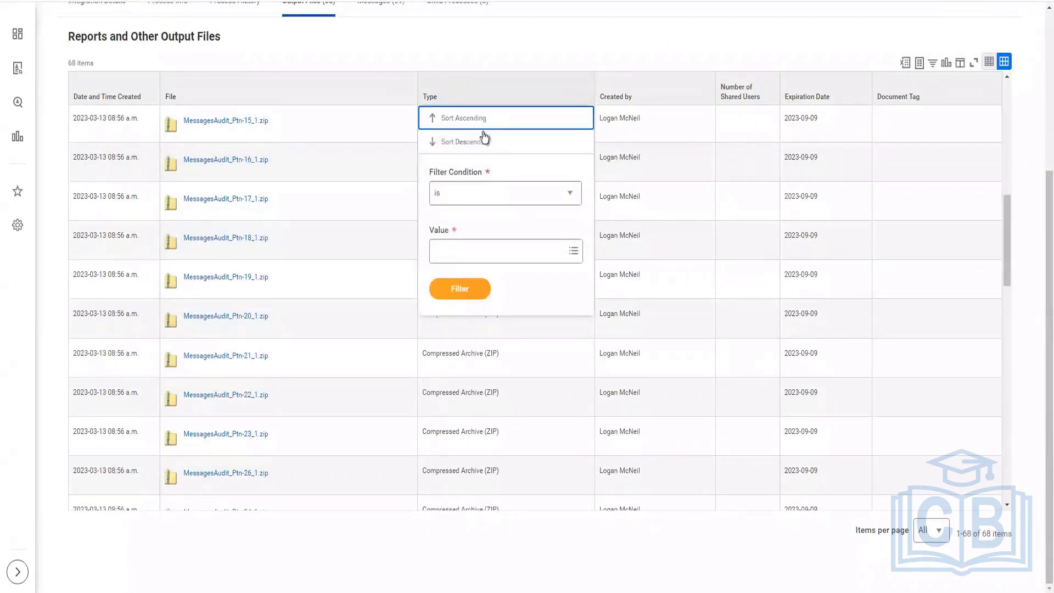
pyautogui.click(735, 236)
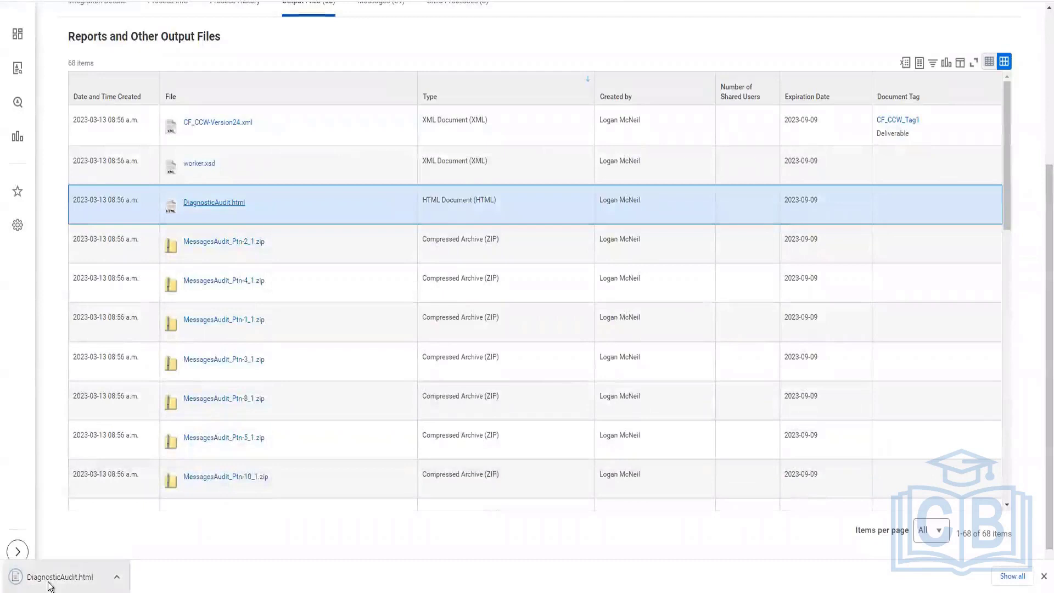
# Step: Open DiagnosticAudit.html and examine the first worker's processing details, including the changes-detected flag and messages audit file
pyautogui.click(51, 578)
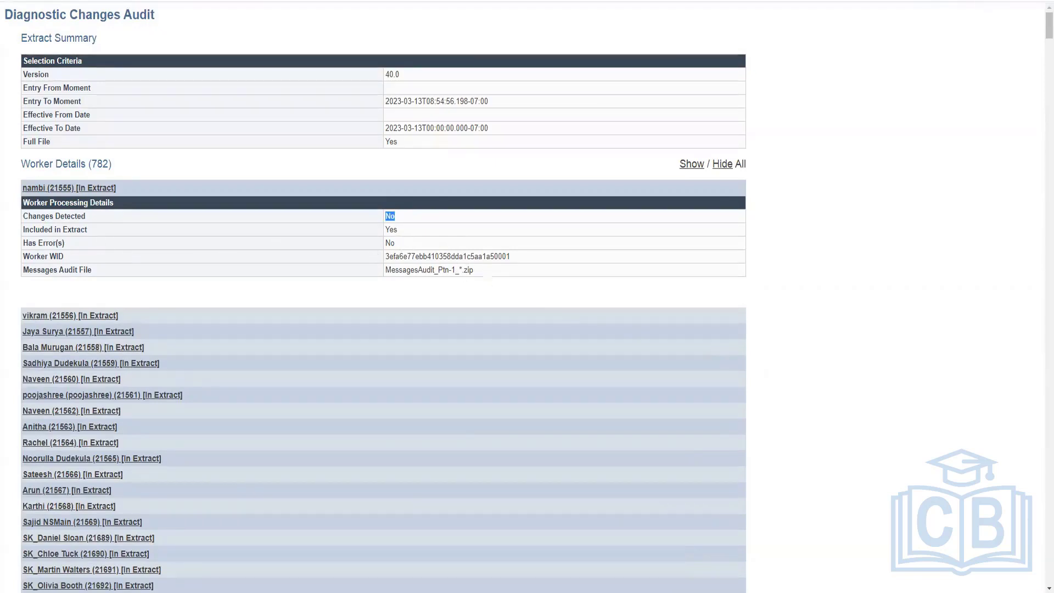
pyautogui.moveTo(384, 270); pyautogui.dragTo(474, 270)
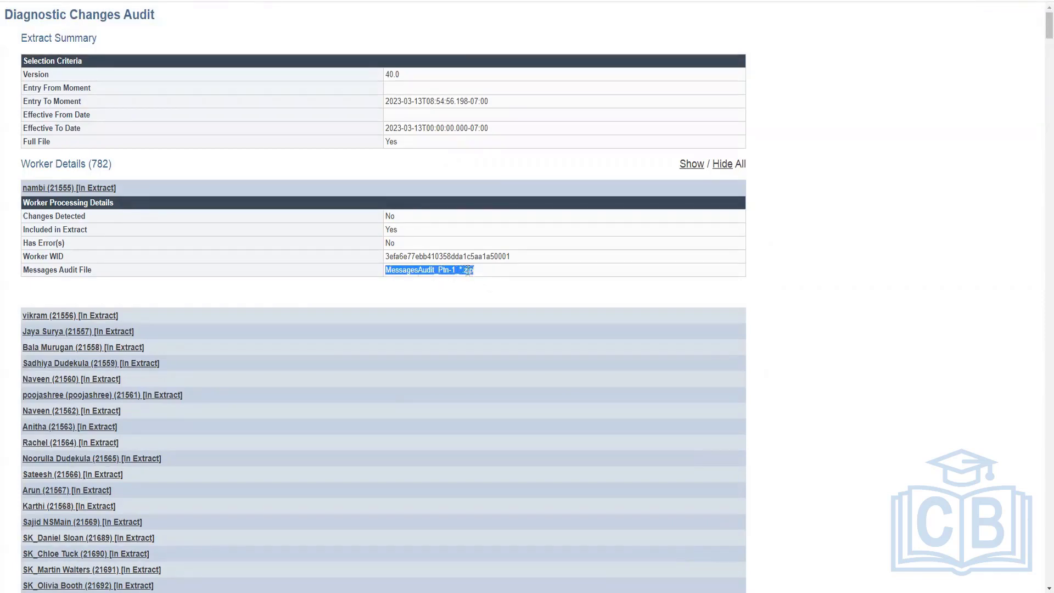
pyautogui.click(667, 308)
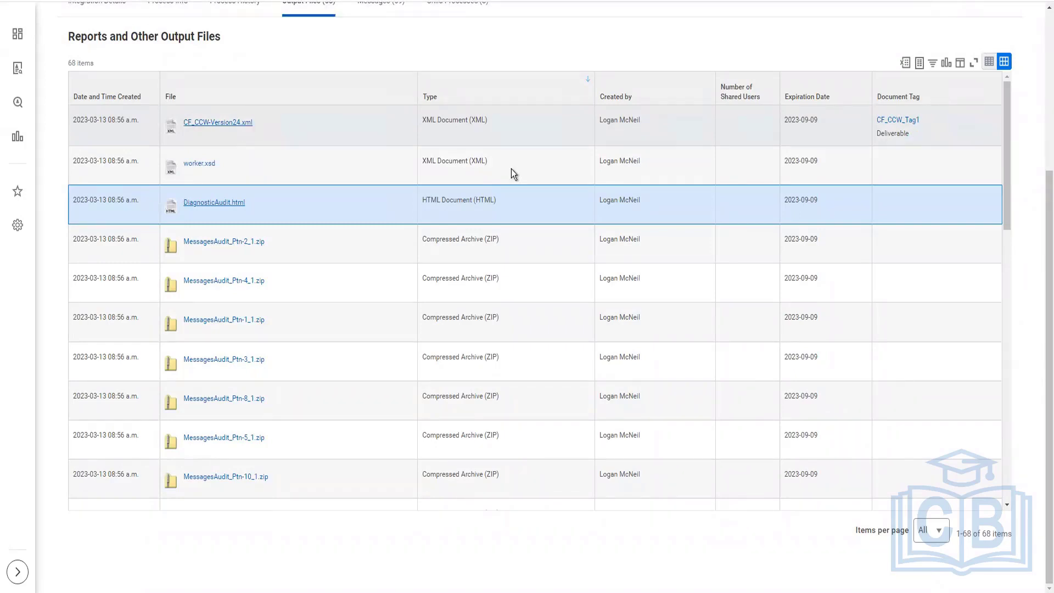
# Step: Download and open CF_CCW-Version24.xml, and check the version, full-file flag and worker count in its header
pyautogui.click(218, 123)
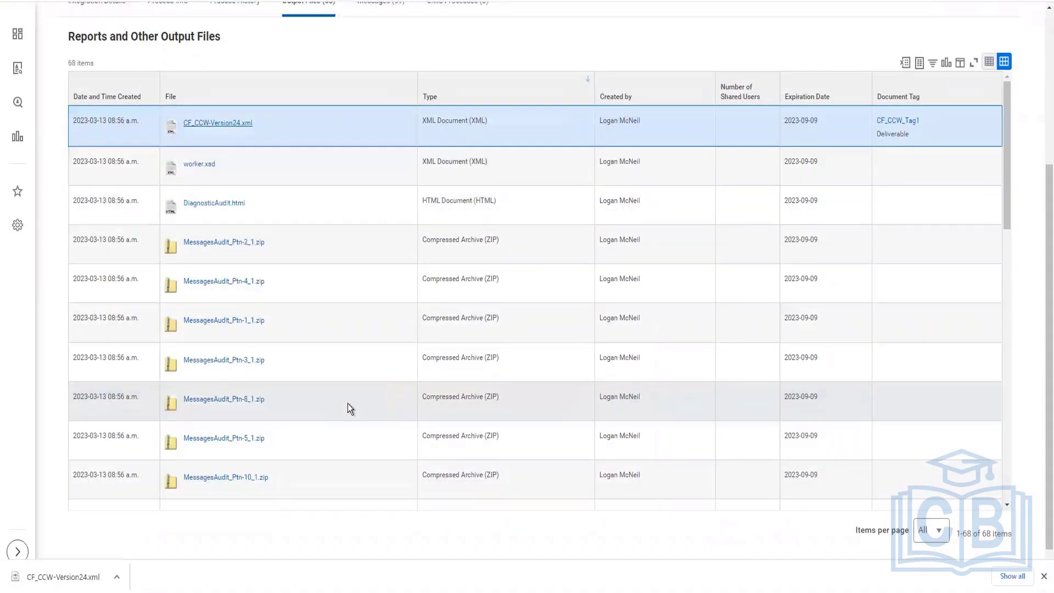
pyautogui.click(39, 577)
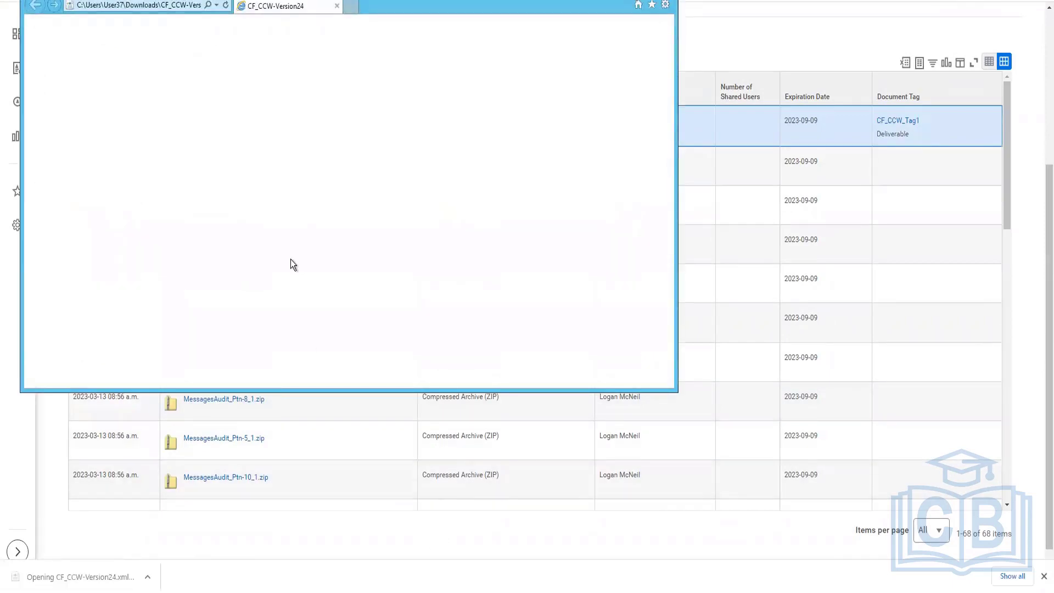
pyautogui.click(431, 286)
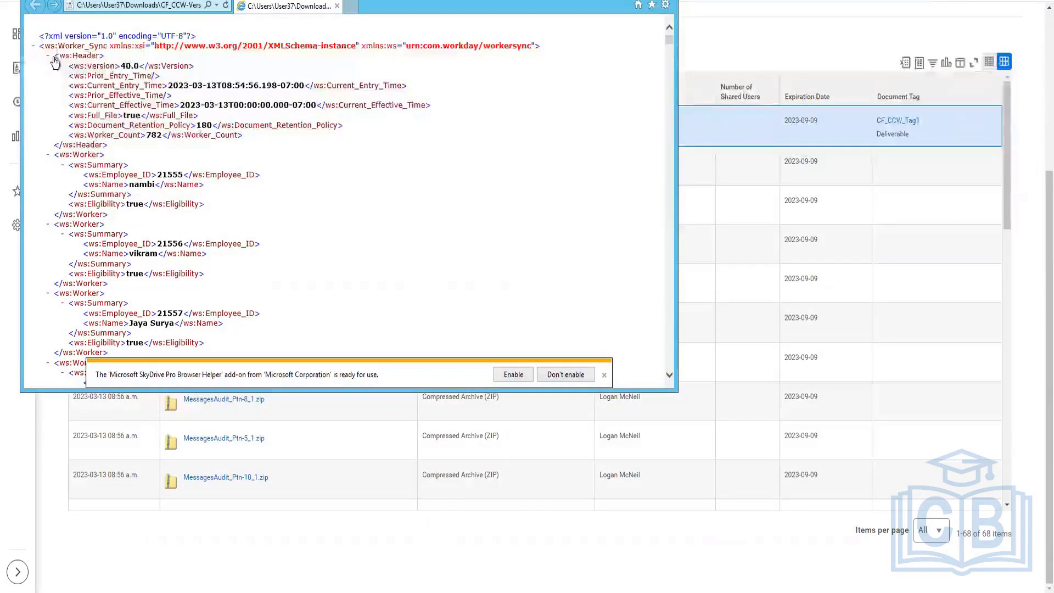
pyautogui.tripleClick(107, 67)
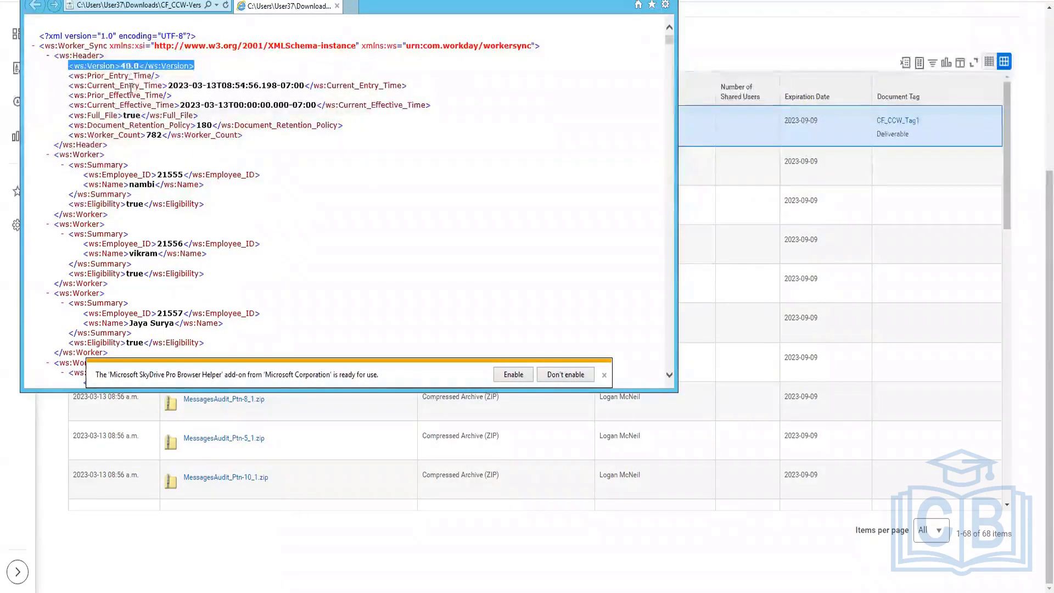
pyautogui.click(144, 115)
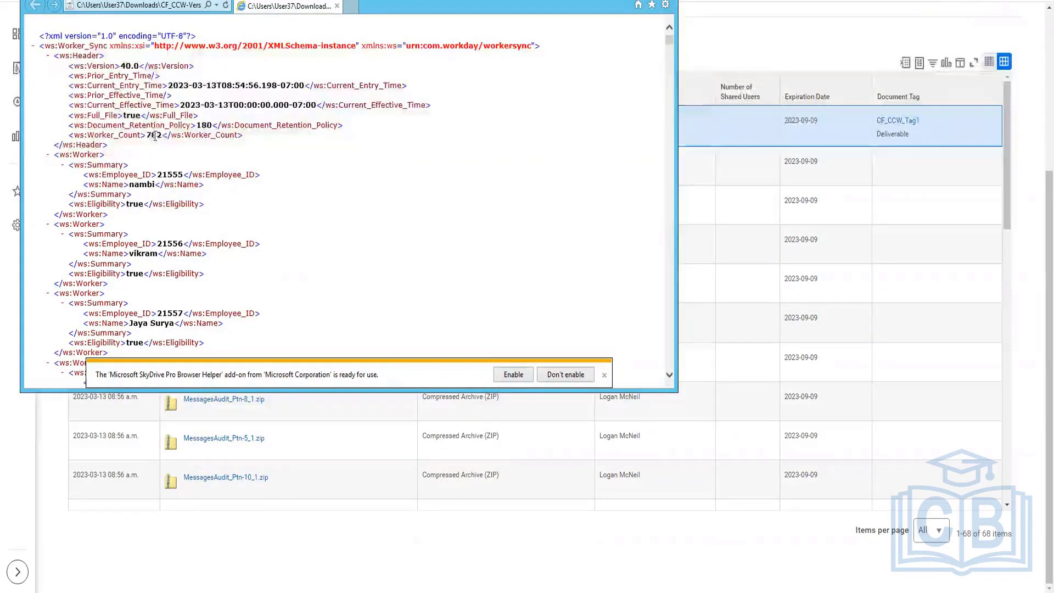
pyautogui.tripleClick(155, 136)
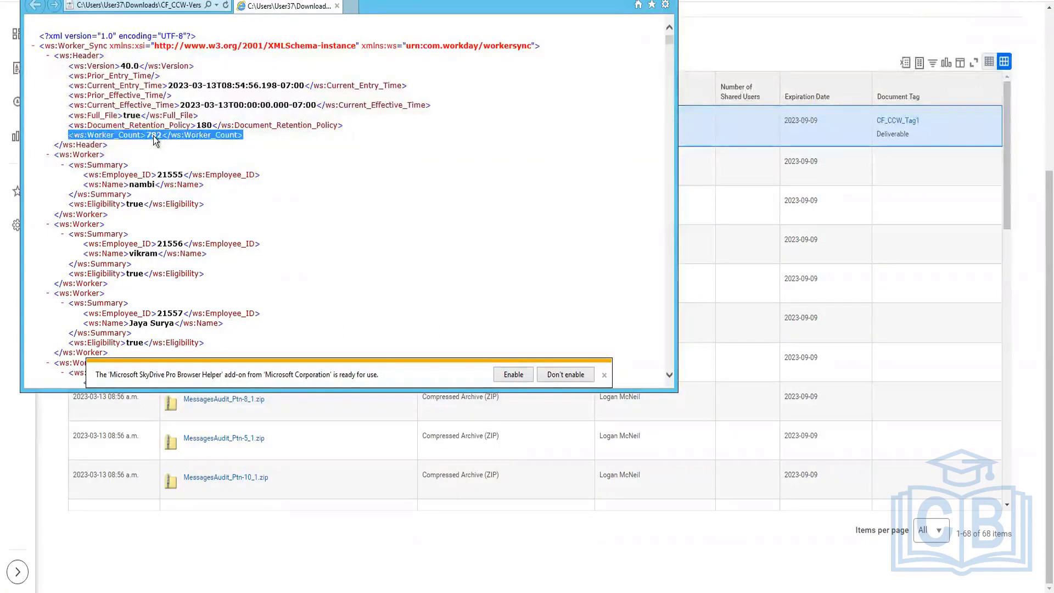
pyautogui.click(378, 216)
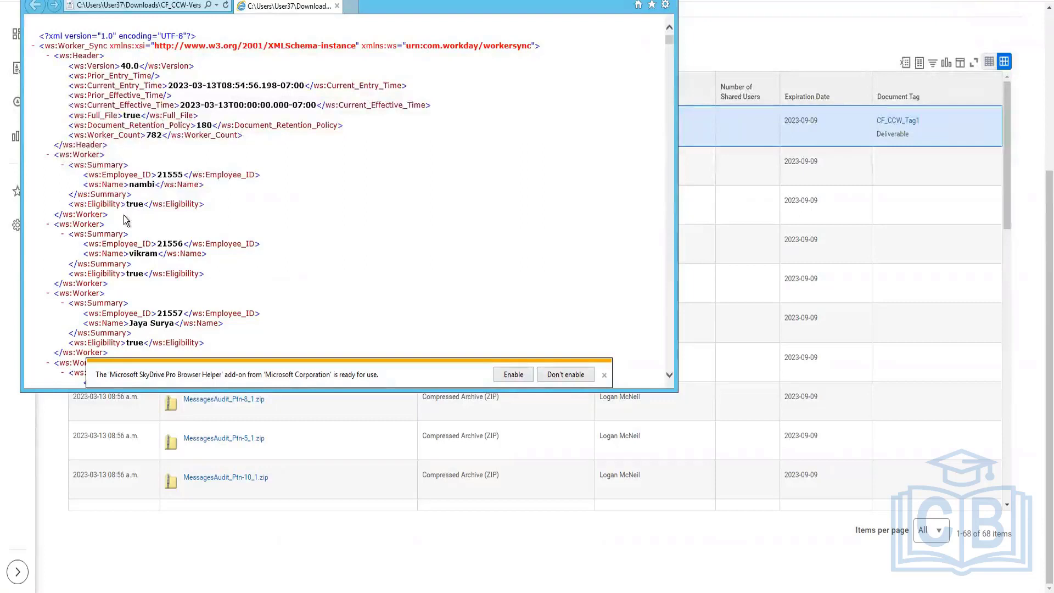
# Step: Examine the summary and eligibility data of the worker records in the output XML and close the file
pyautogui.moveTo(109, 213); pyautogui.dragTo(66, 172)
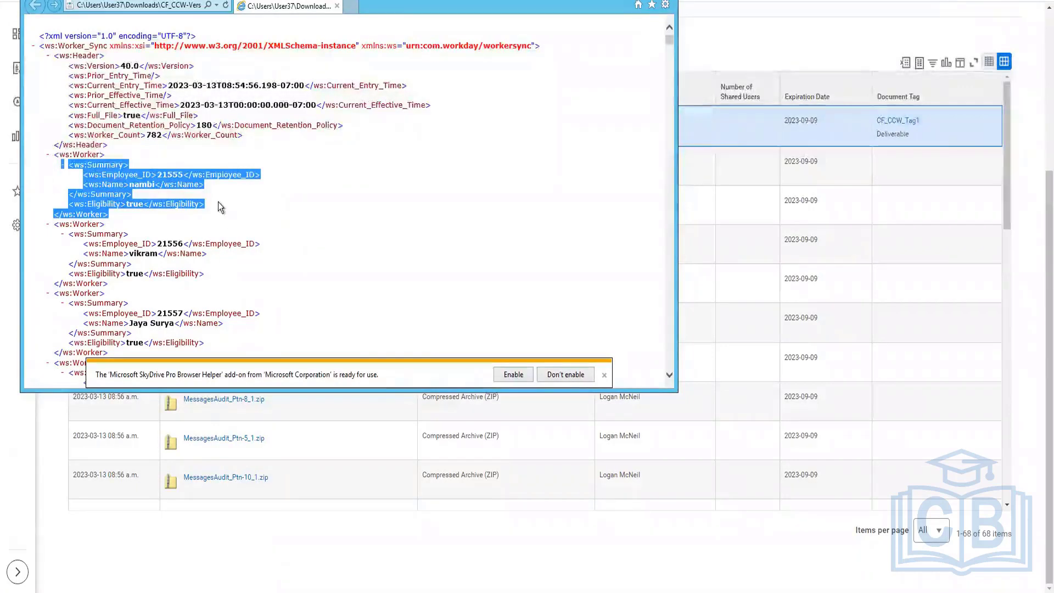
pyautogui.scroll(-5, 218, 204)
pyautogui.scroll(-7, 219, 203)
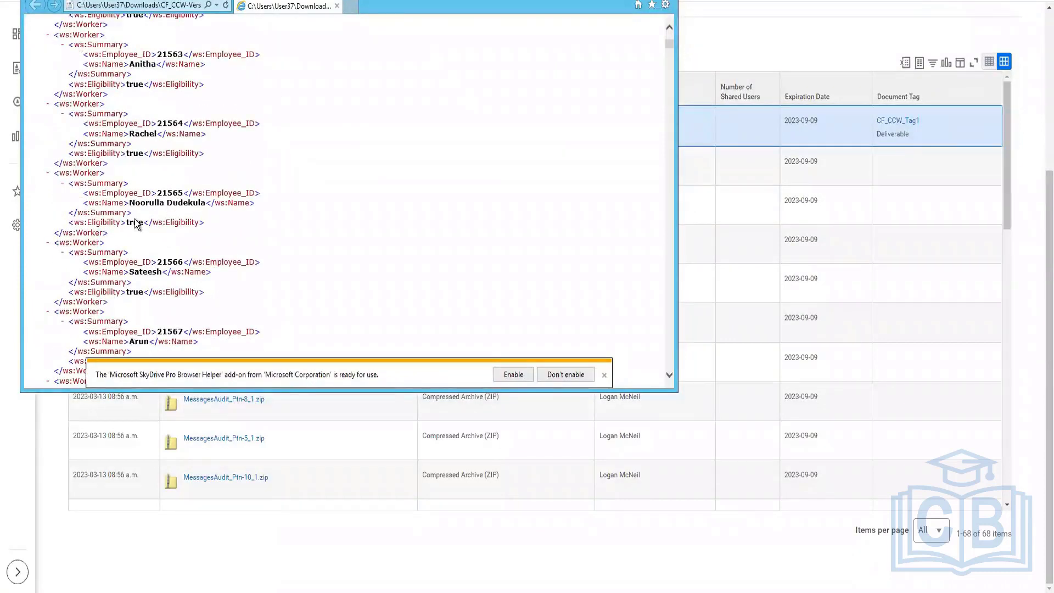
pyautogui.scroll(-15, 135, 219)
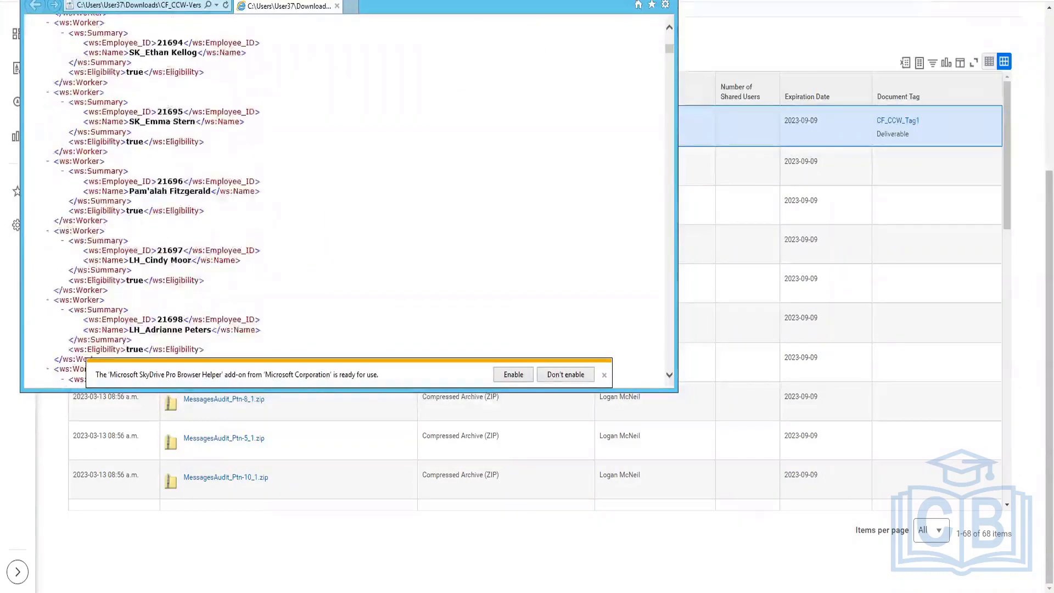
pyautogui.hotkey('alt', 'F4')
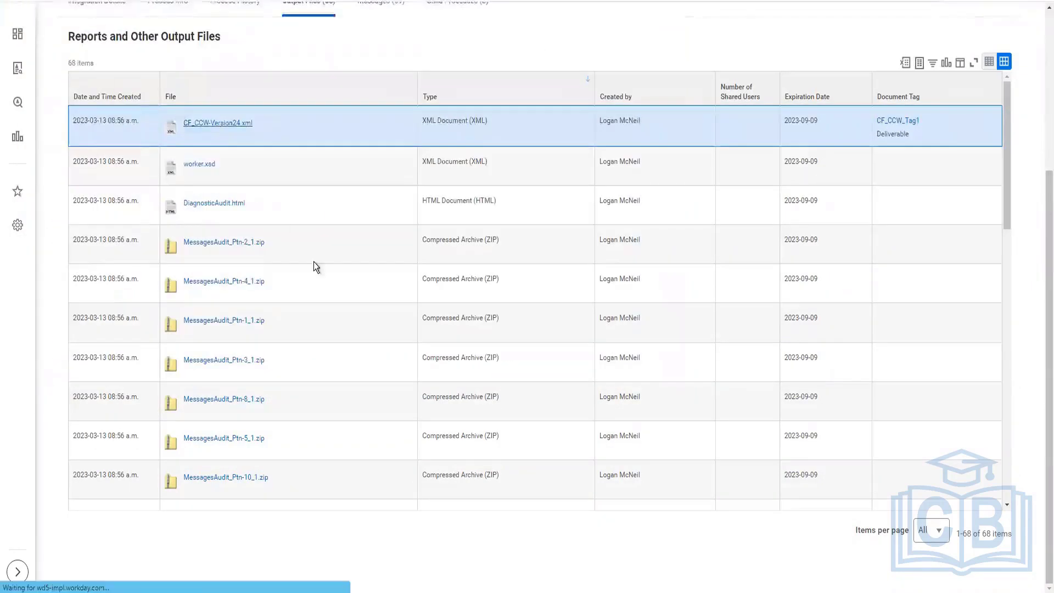
pyautogui.scroll(5, 315, 266)
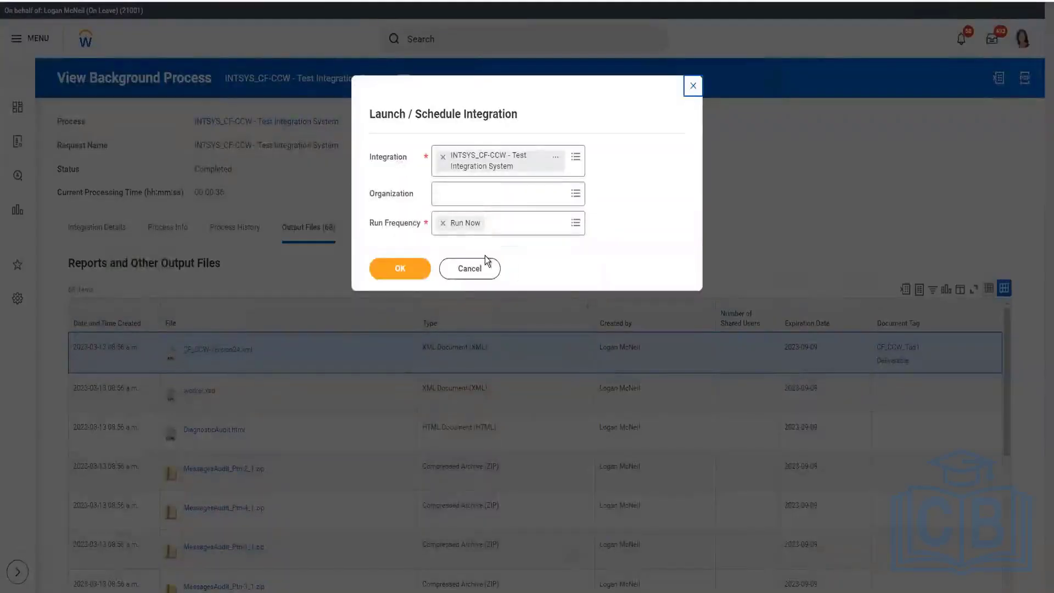
pyautogui.click(466, 270)
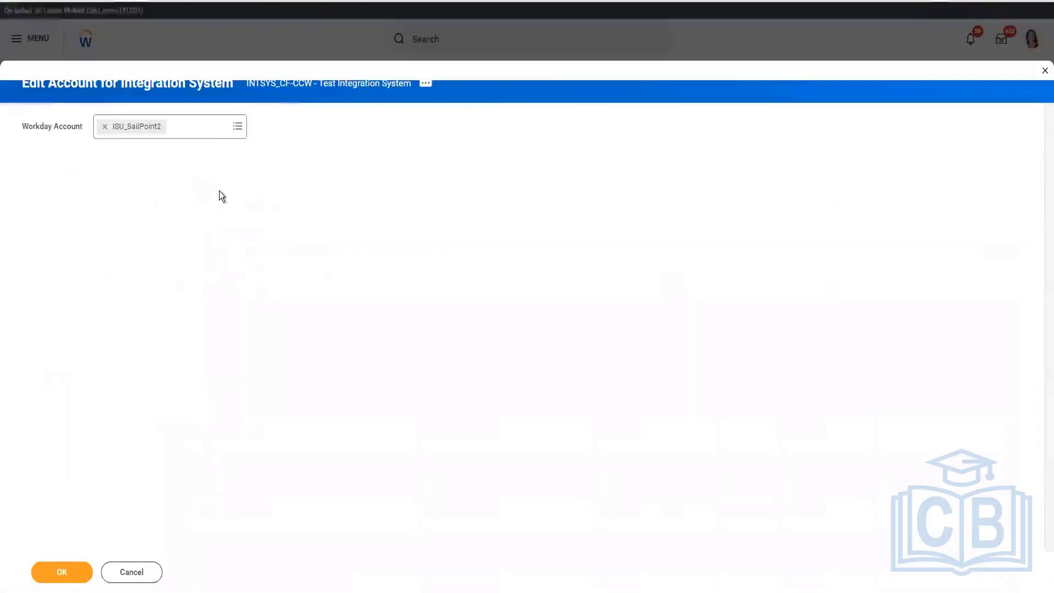
pyautogui.click(134, 572)
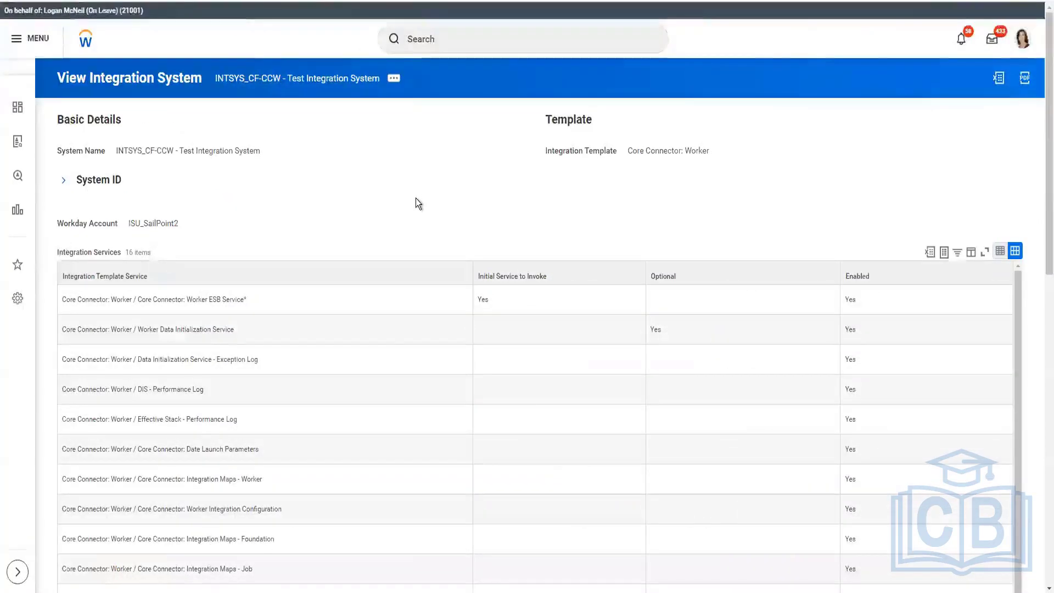
# Step: Open the integration field attribute configuration for INTSYS_CF-CCW - Test Integration System and widen the list of data sections
pyautogui.click(395, 79)
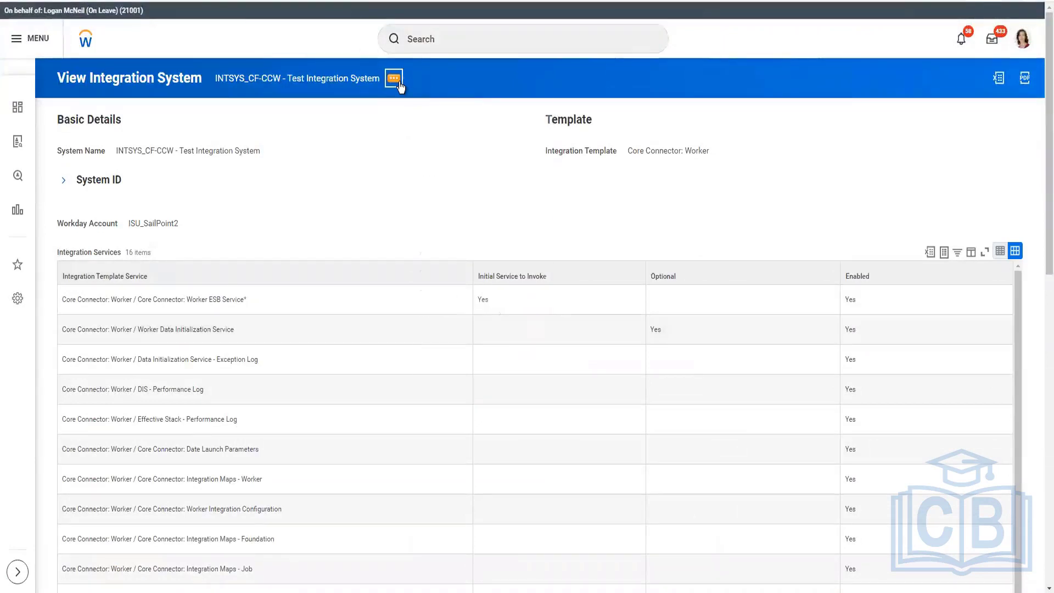
pyautogui.moveTo(433, 129)
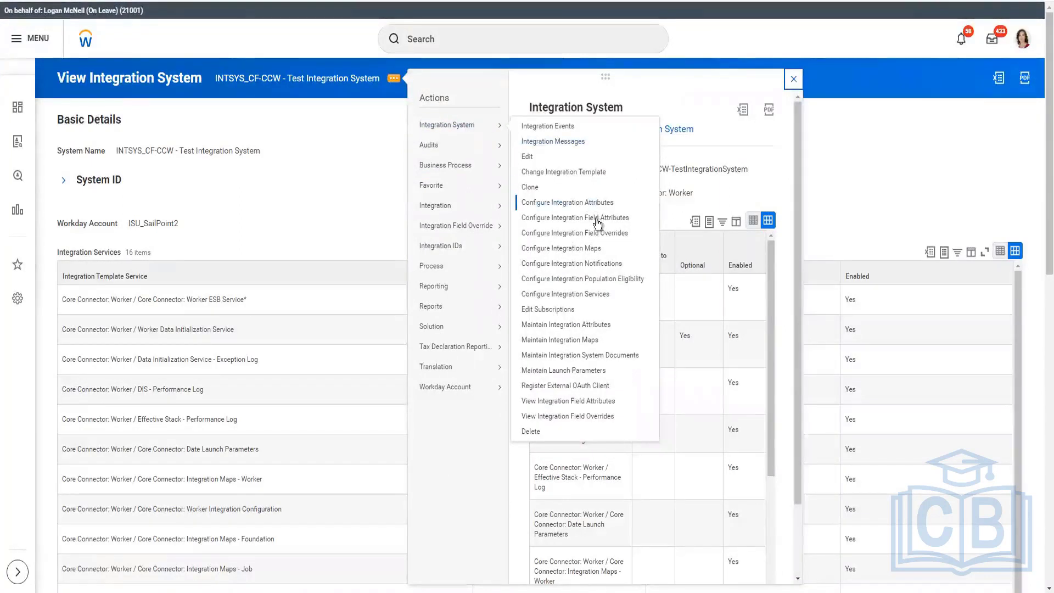
pyautogui.click(839, 292)
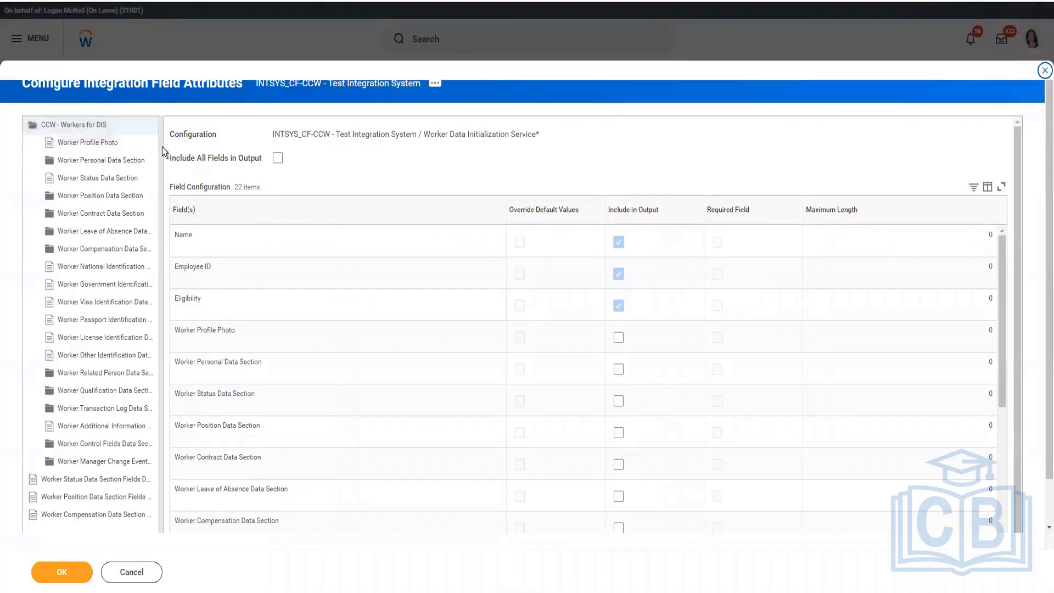
pyautogui.moveTo(161, 176); pyautogui.dragTo(270, 175)
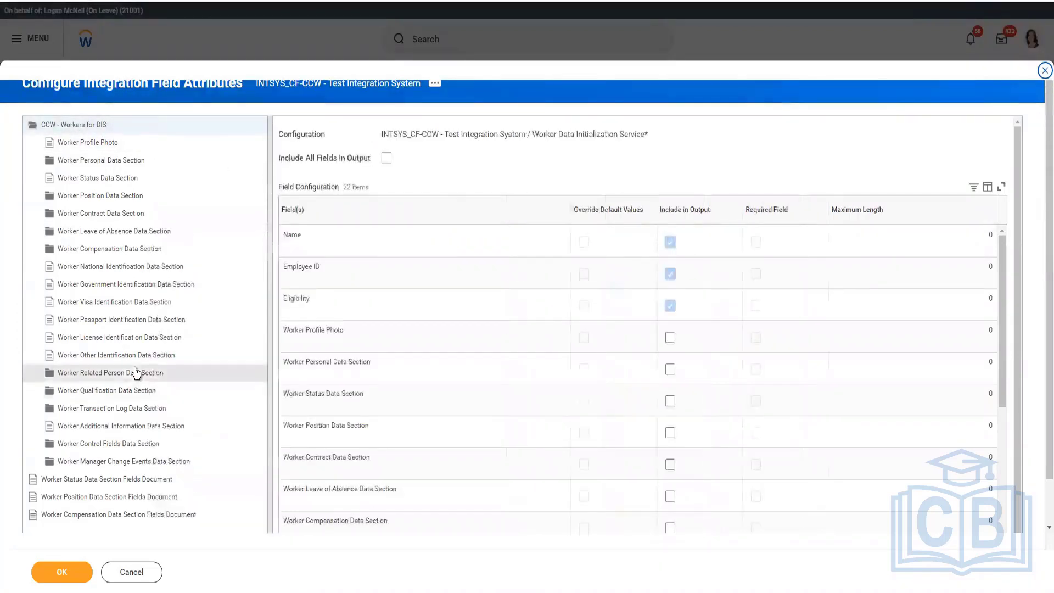
pyautogui.scroll(-2, 134, 370)
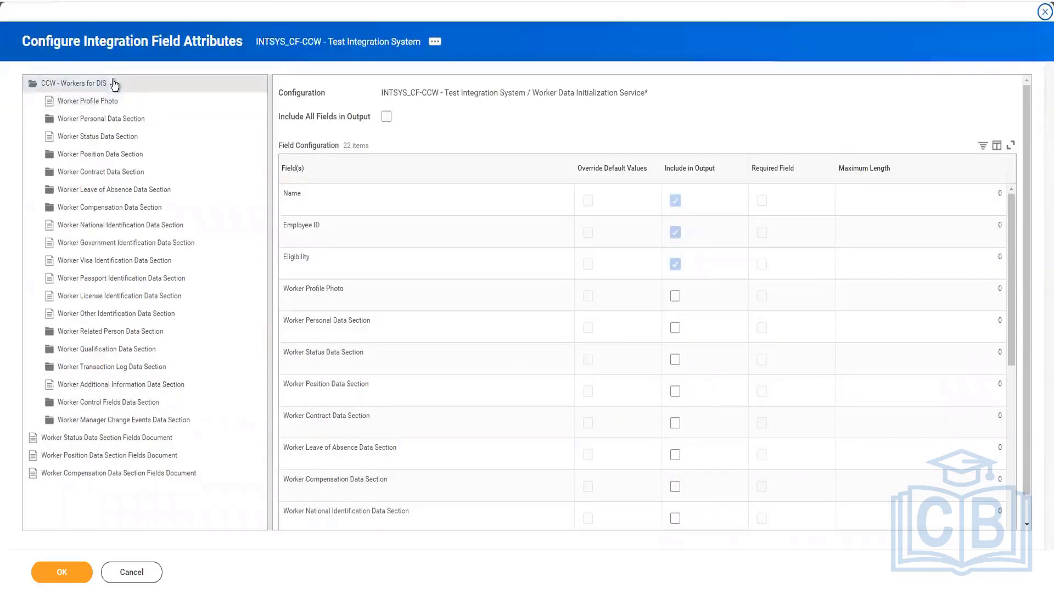
# Step: Examine the CCW - Workers for DIS sections and compare the default output fields with the worker records in the output XML
pyautogui.click(70, 85)
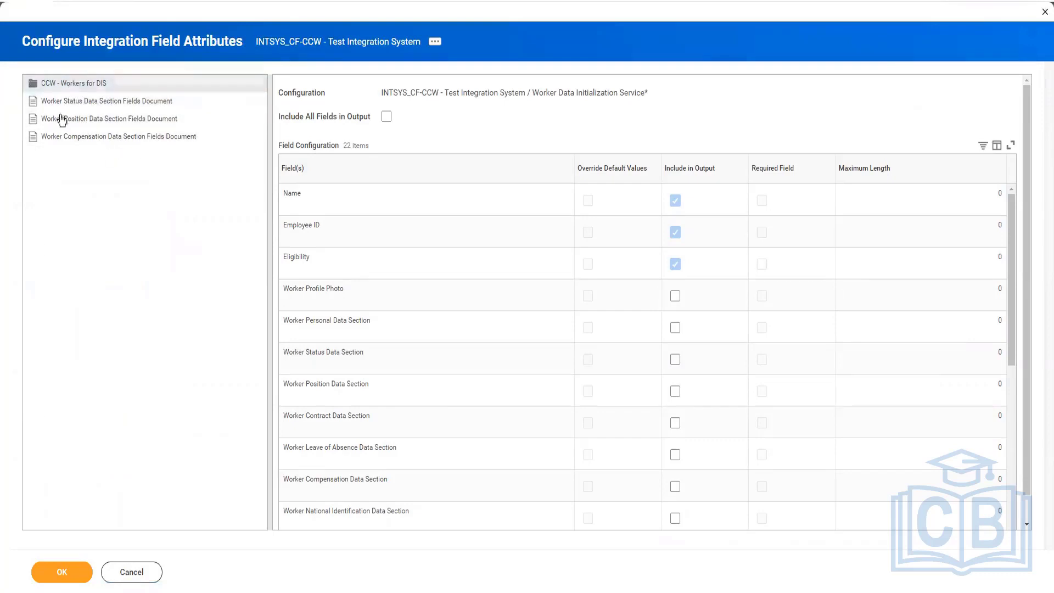
pyautogui.click(69, 84)
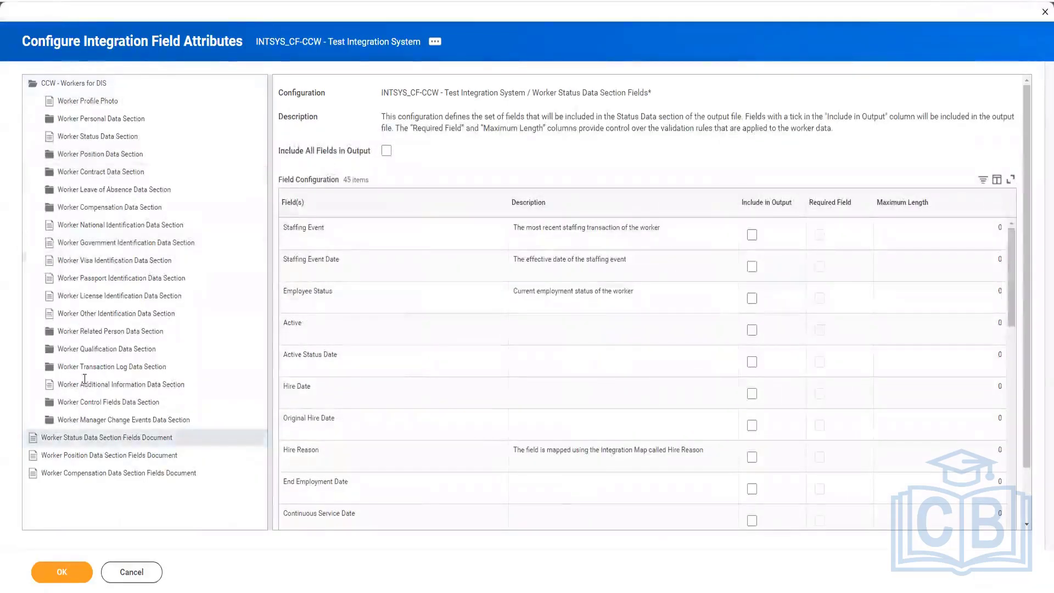
pyautogui.click(77, 88)
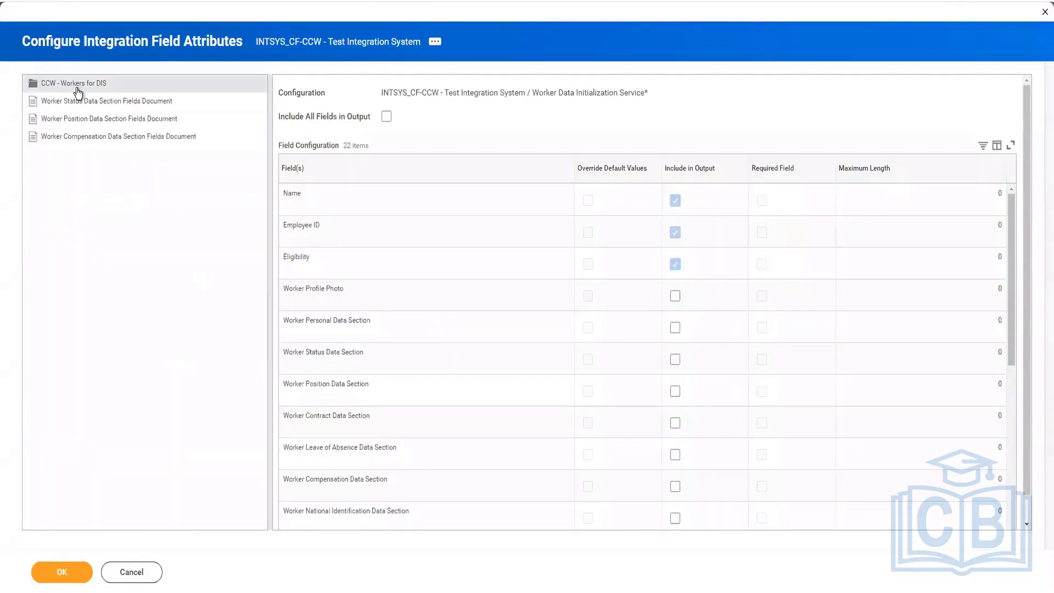
pyautogui.click(77, 88)
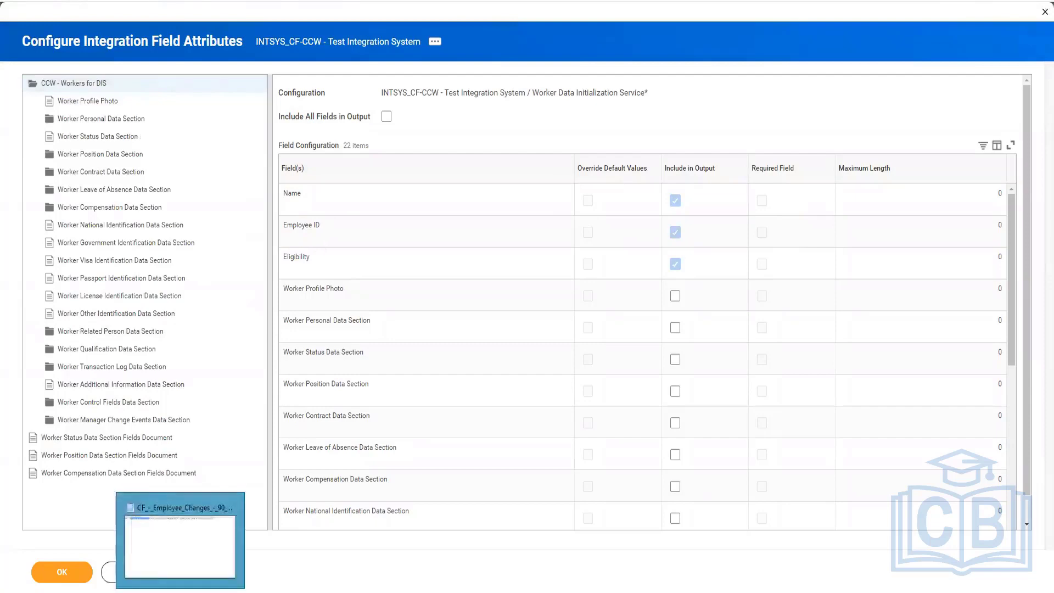
pyautogui.hotkey('alt', 'Tab')
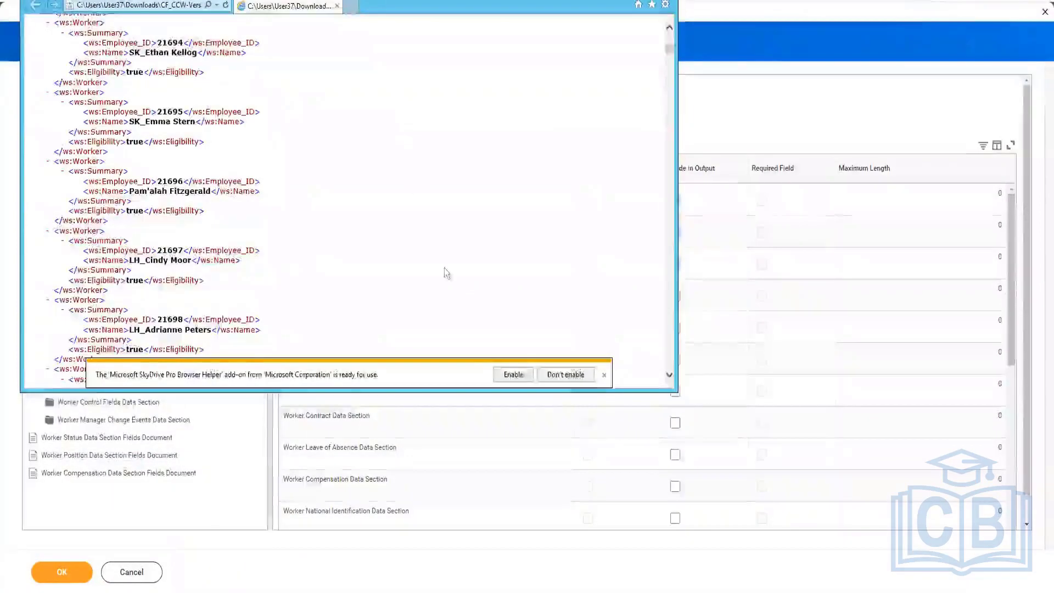
pyautogui.moveTo(545, 478); pyautogui.dragTo(618, 358)
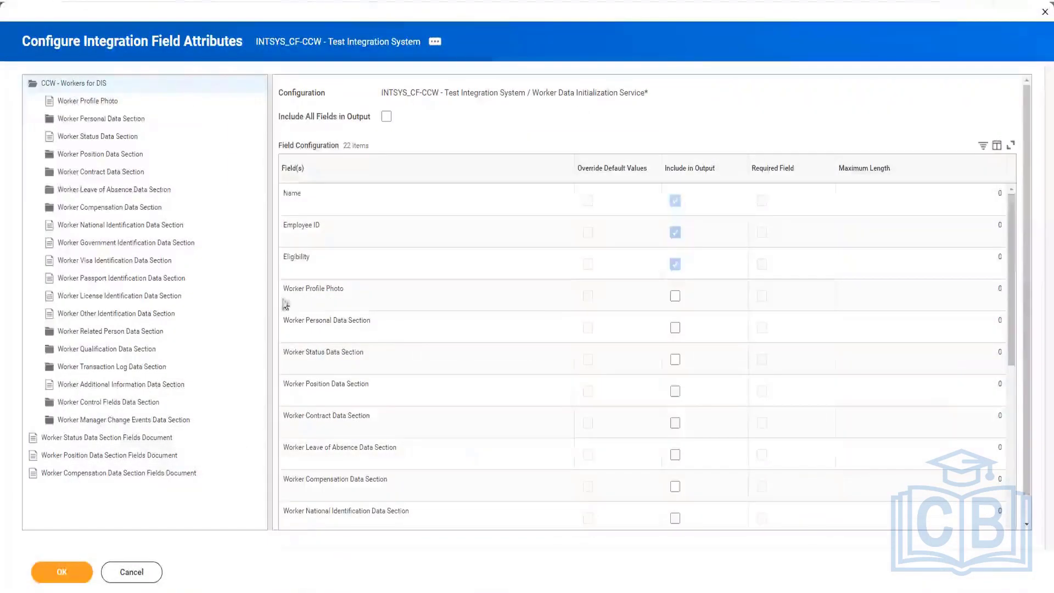
# Step: Include all CCW - Workers for DIS fields in the output and show the Worker Profile Photo fields
pyautogui.scroll(-5, 551, 306)
pyautogui.scroll(5, 671, 232)
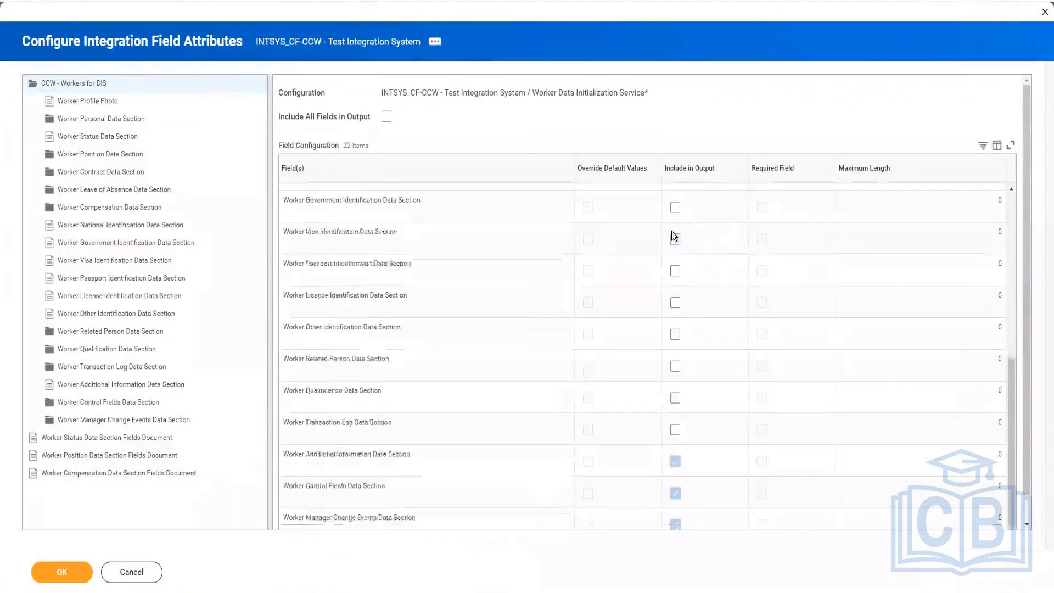
pyautogui.click(387, 119)
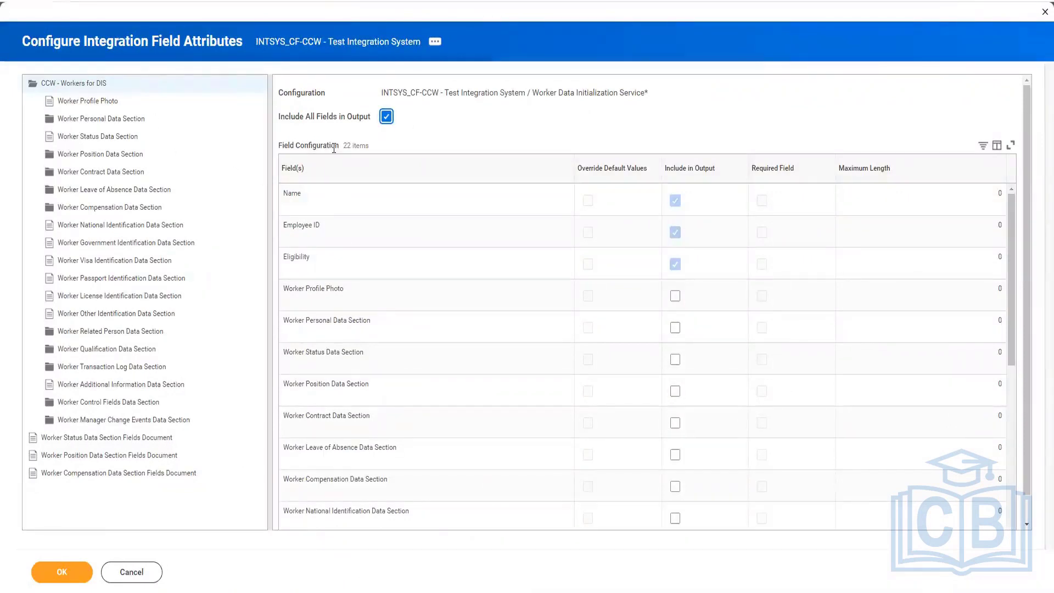
pyautogui.click(99, 104)
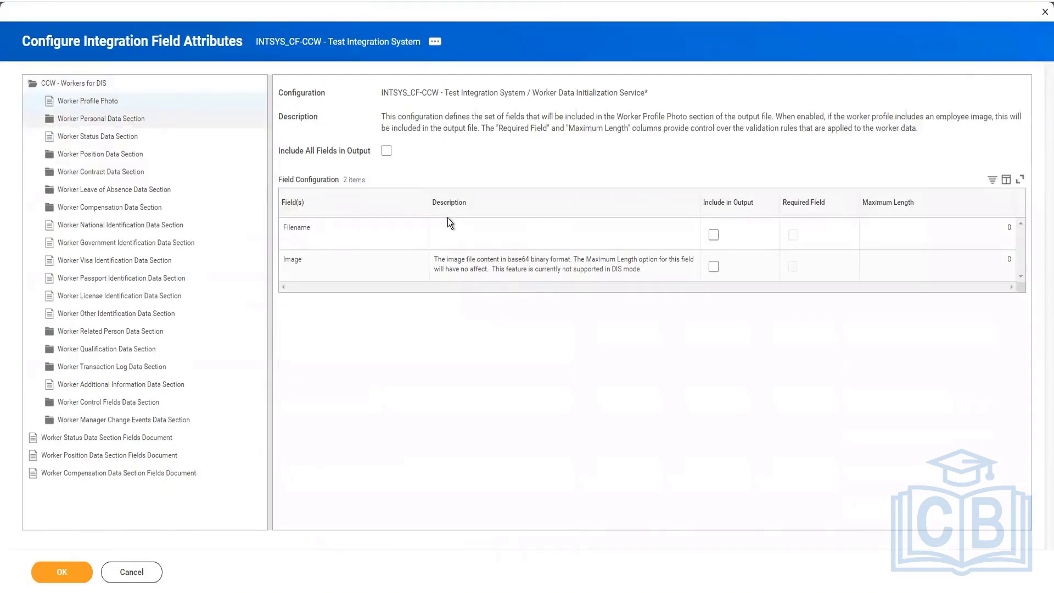
# Step: Include Gender and Nationality from the Worker Personal Data Section in the output
pyautogui.click(122, 118)
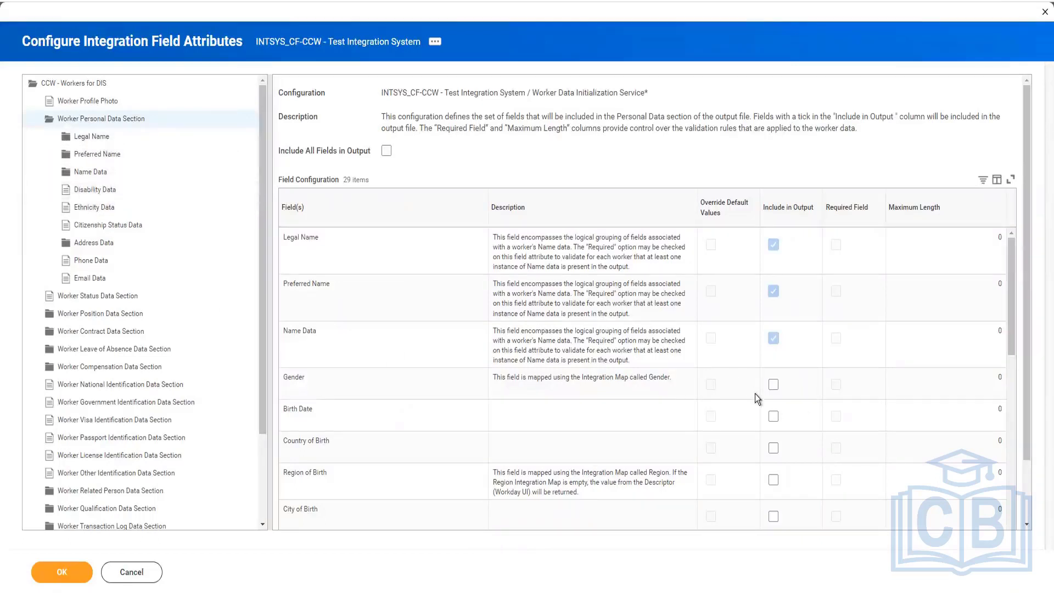
pyautogui.click(774, 384)
pyautogui.scroll(-5, 703, 442)
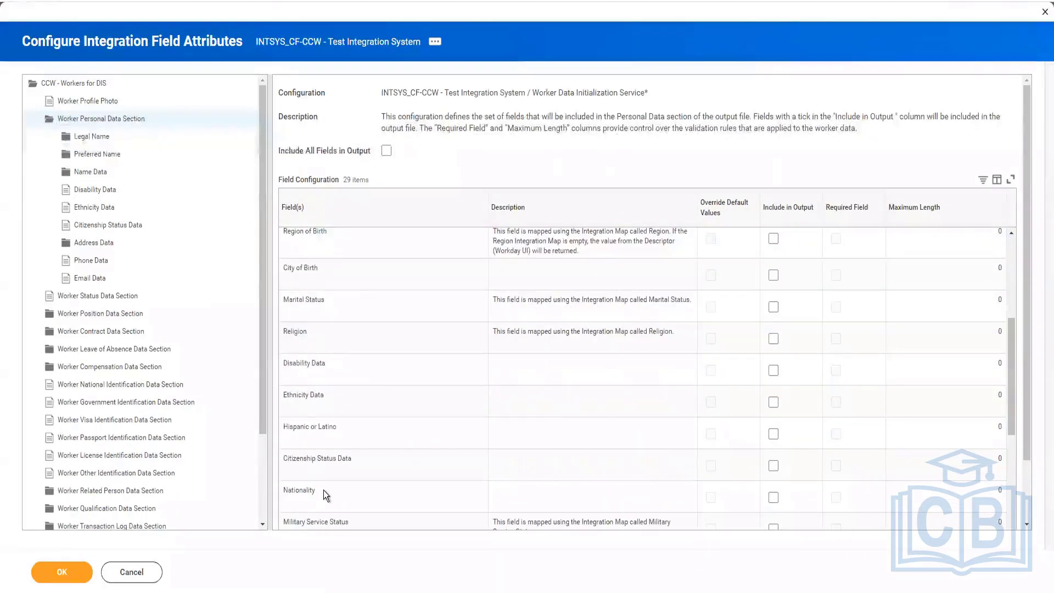
pyautogui.scroll(-2, 326, 492)
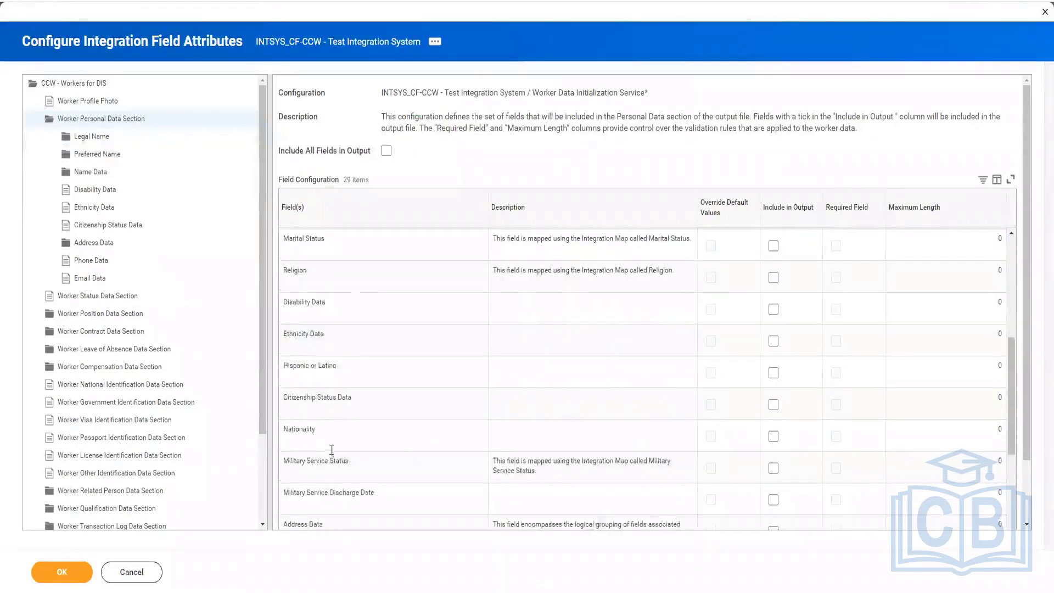
pyautogui.click(774, 438)
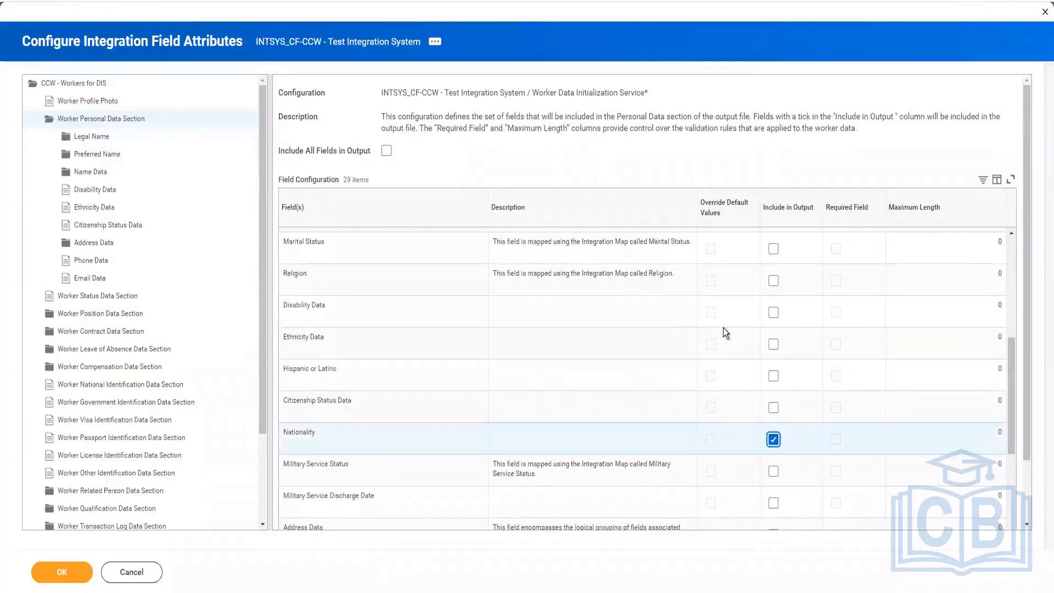
# Step: Include Address Data, Phone Data and Email Data from the Worker Personal Data Section in the output
pyautogui.scroll(-6, 724, 328)
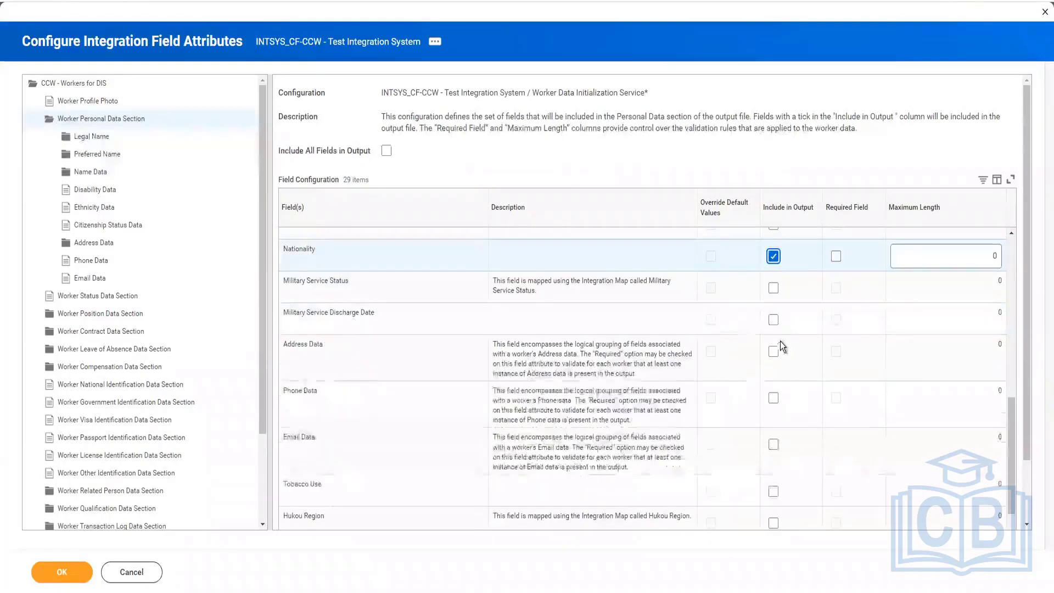
pyautogui.click(774, 352)
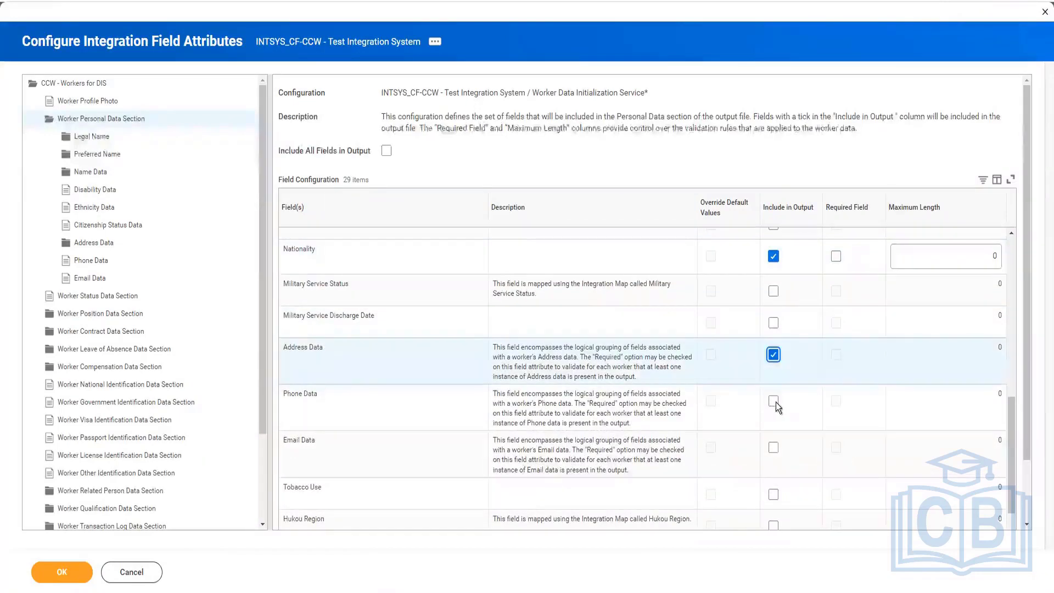
pyautogui.click(774, 401)
pyautogui.click(774, 448)
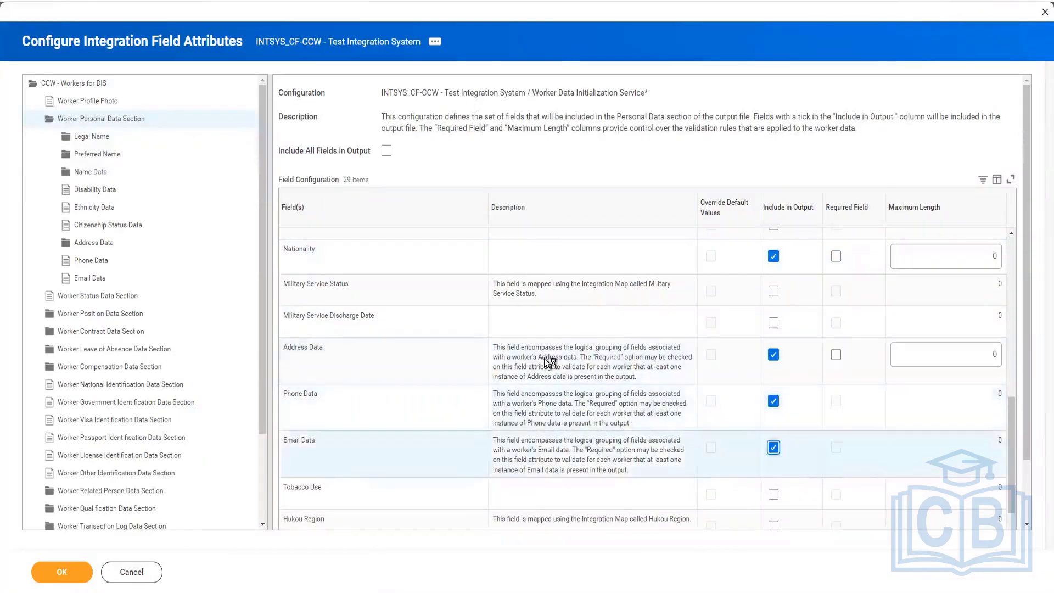
pyautogui.scroll(-3, 545, 360)
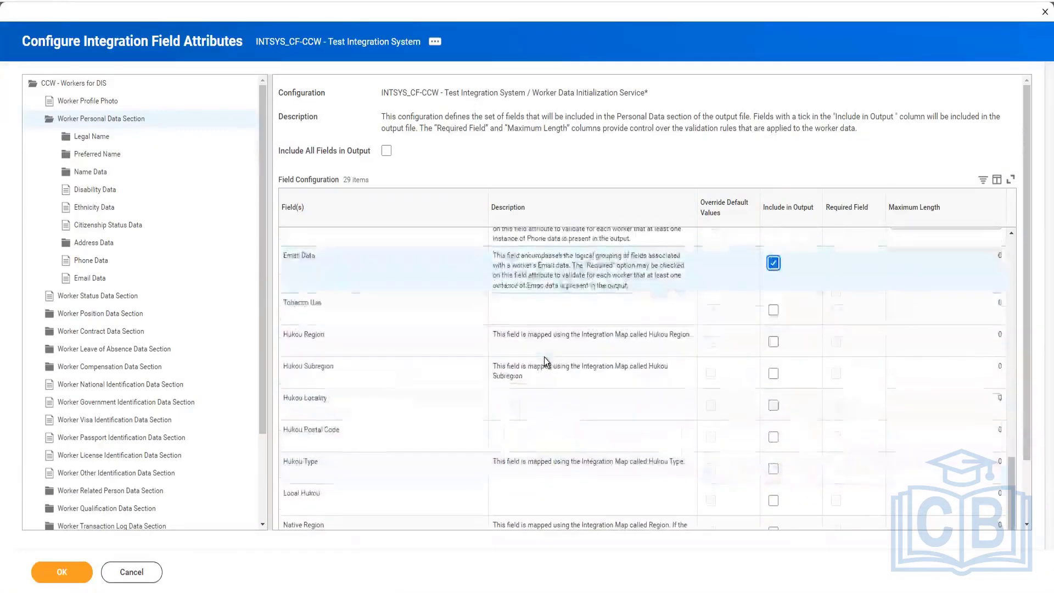
# Step: Review the Worker Status Data Section fields and include all of them in the output
pyautogui.click(117, 296)
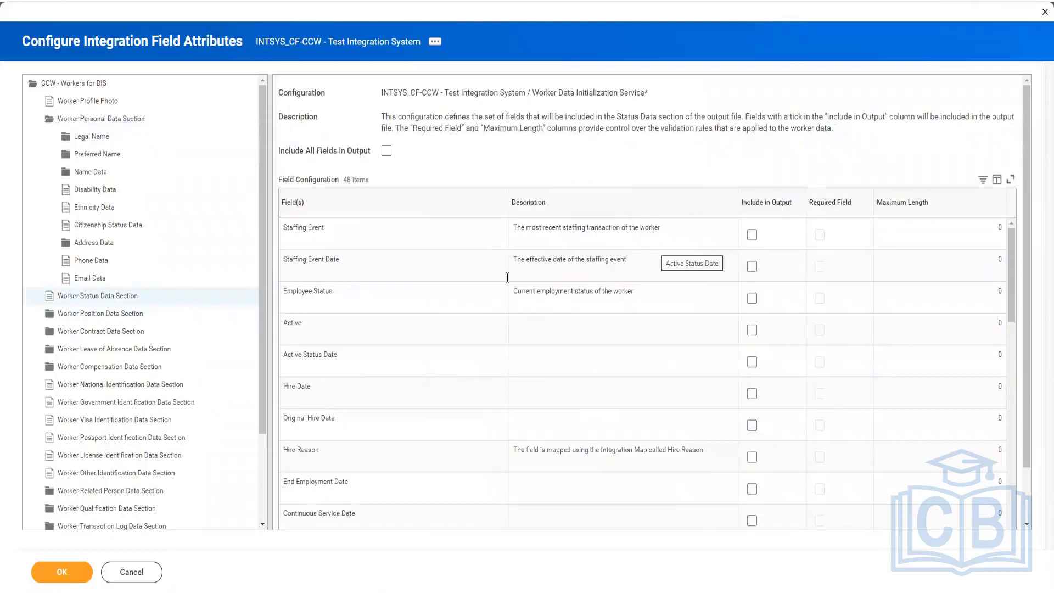
pyautogui.scroll(-6, 433, 268)
pyautogui.scroll(-10, 433, 268)
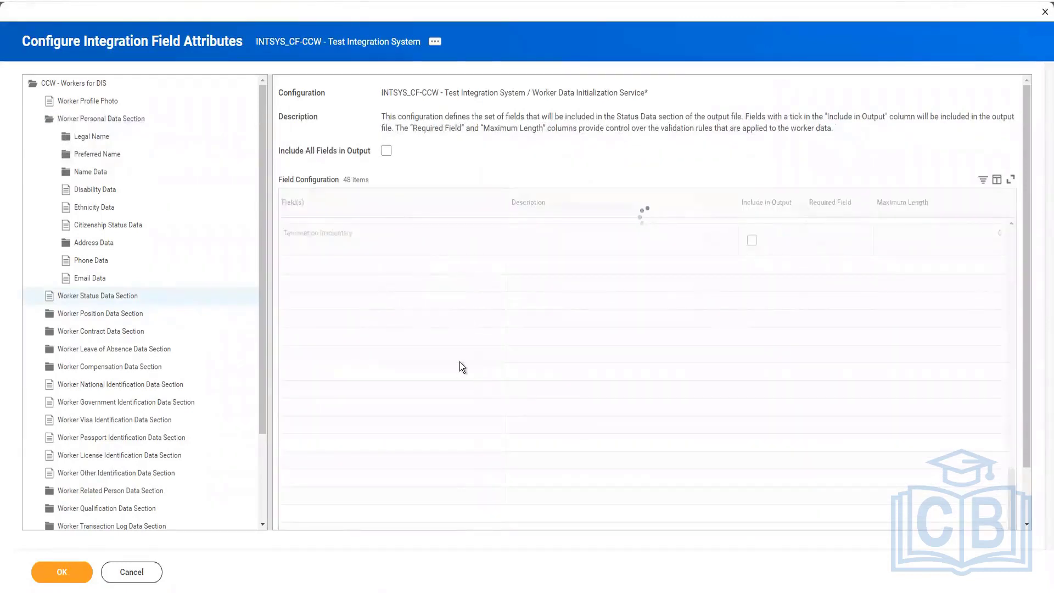
pyautogui.click(385, 151)
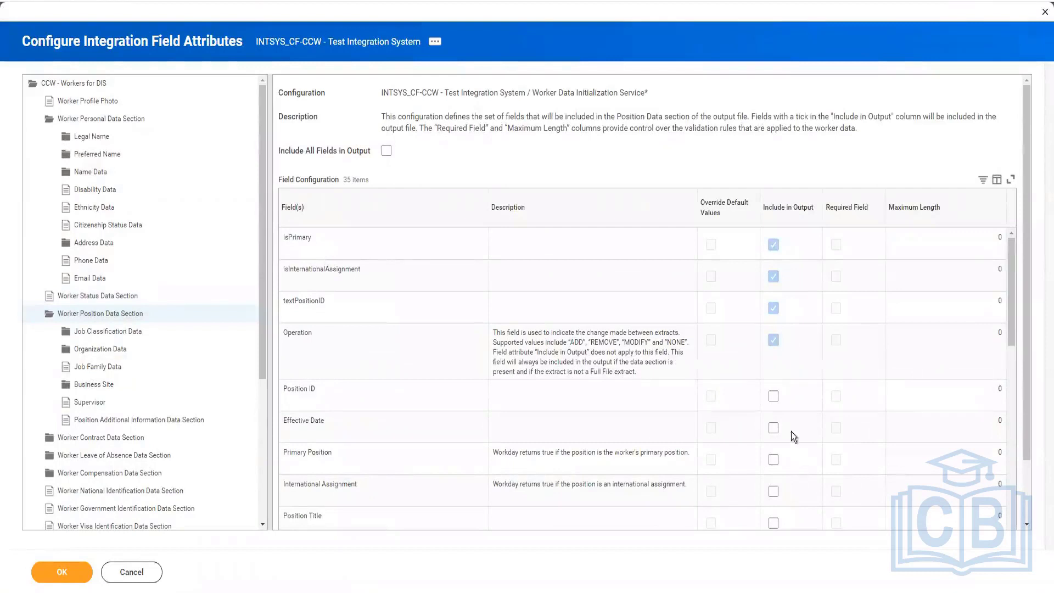
# Step: Include Position ID, Effective Date, Position Title, Business Title and Worker Type from the Worker Position Data Section in the output
pyautogui.click(778, 399)
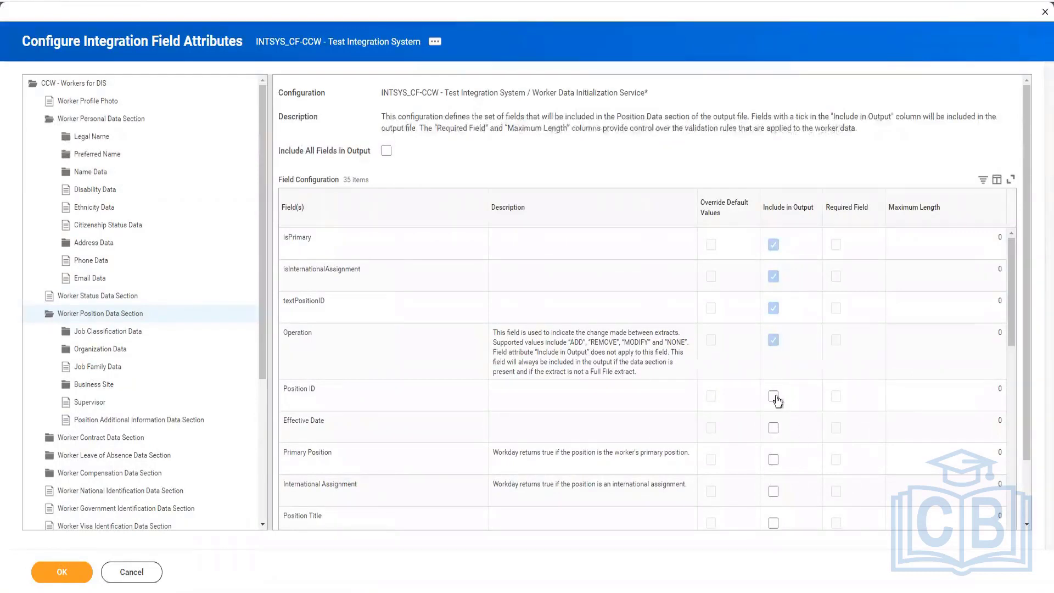
pyautogui.click(774, 429)
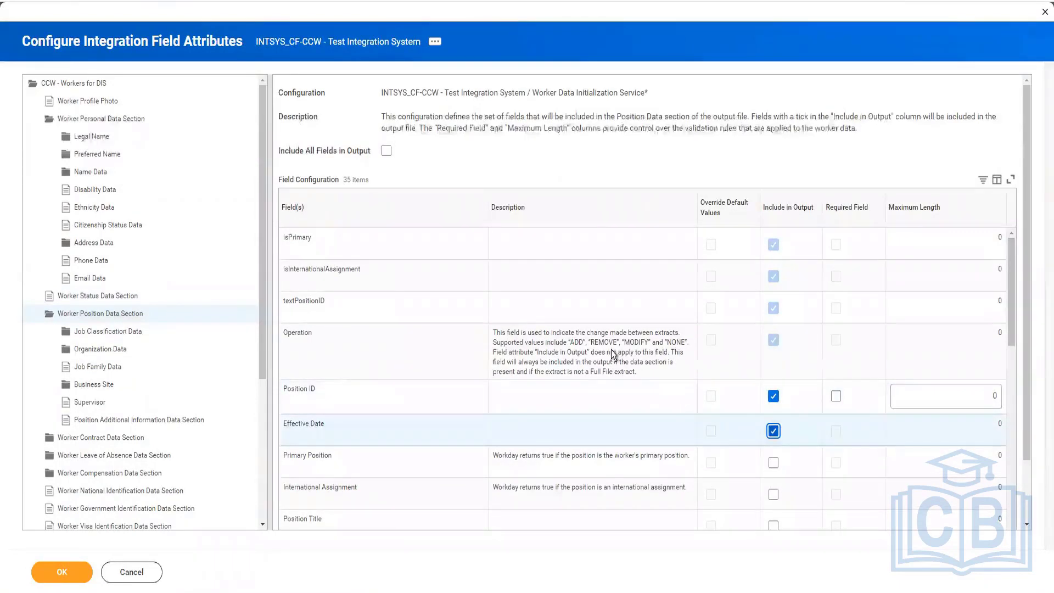
pyautogui.scroll(-2, 614, 354)
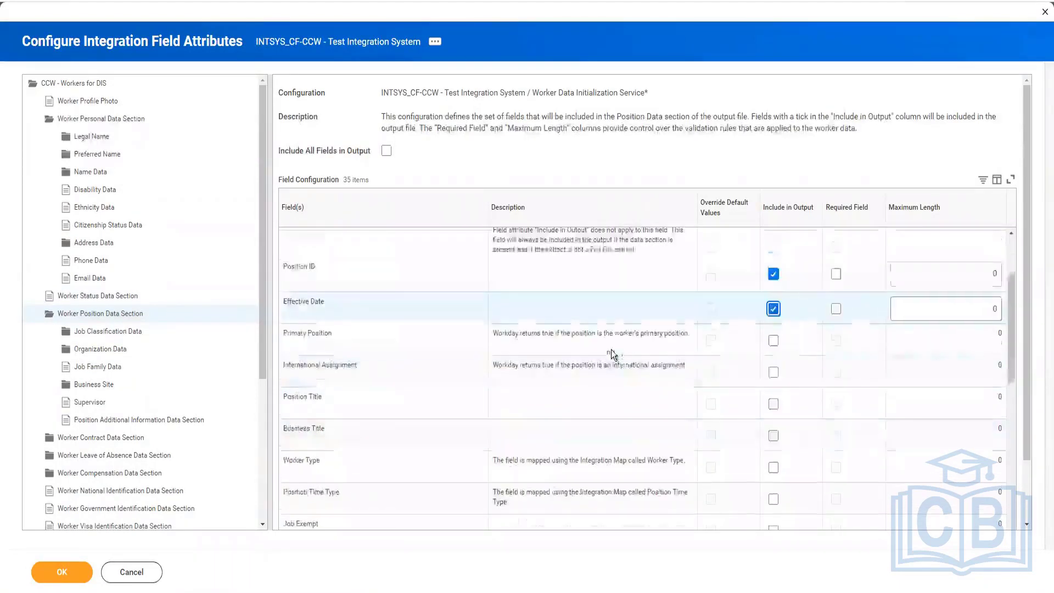
pyautogui.click(774, 468)
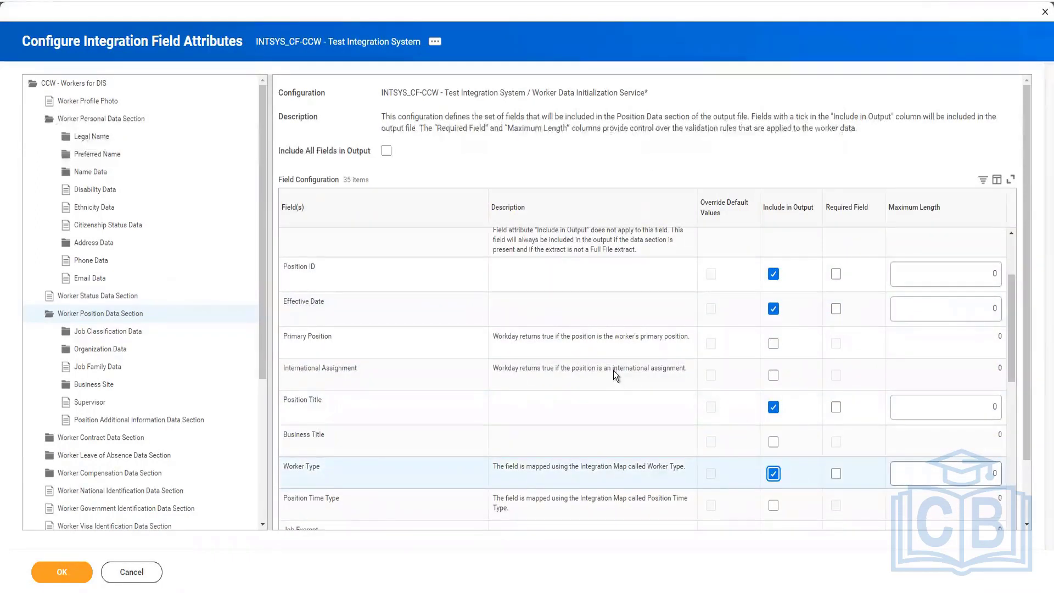
pyautogui.scroll(-3, 614, 371)
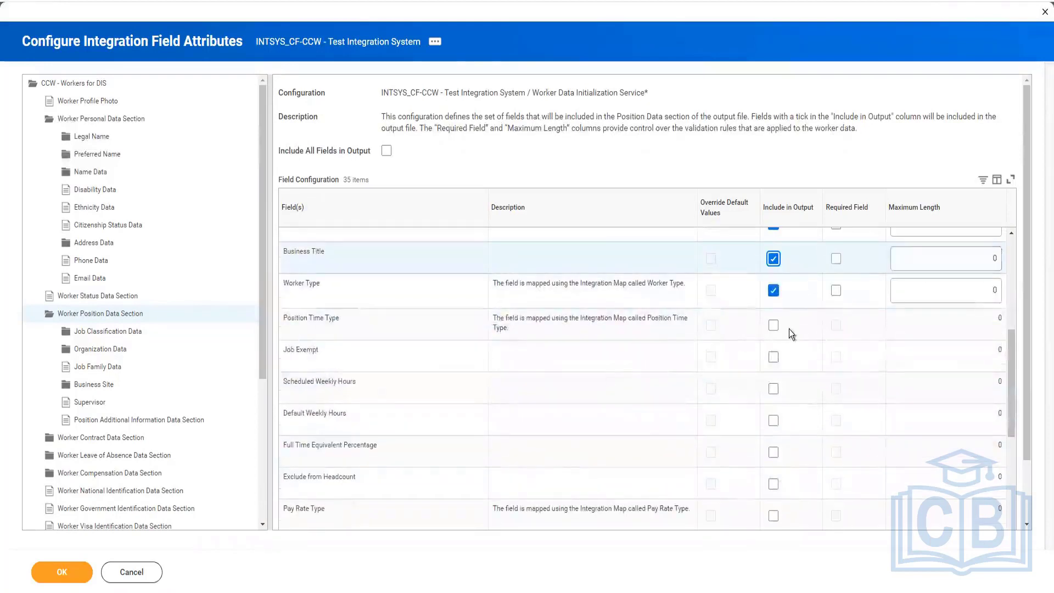
# Step: Include Position Time Type, Scheduled Weekly Hours, Full Time Equivalent Percentage and Pay Rate Type from the Worker Position Data Section in the output
pyautogui.click(774, 325)
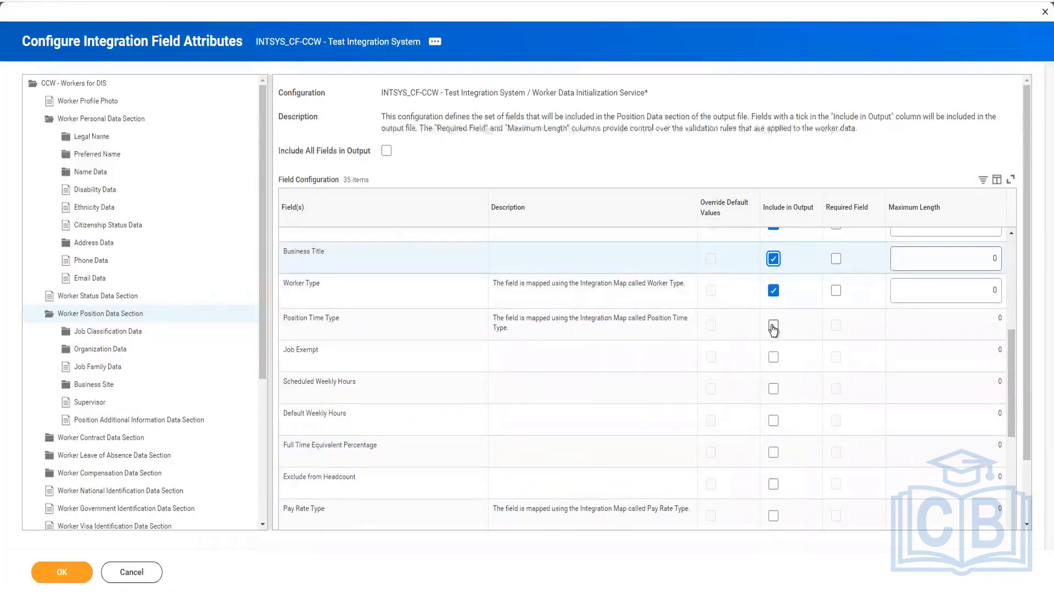
pyautogui.click(774, 392)
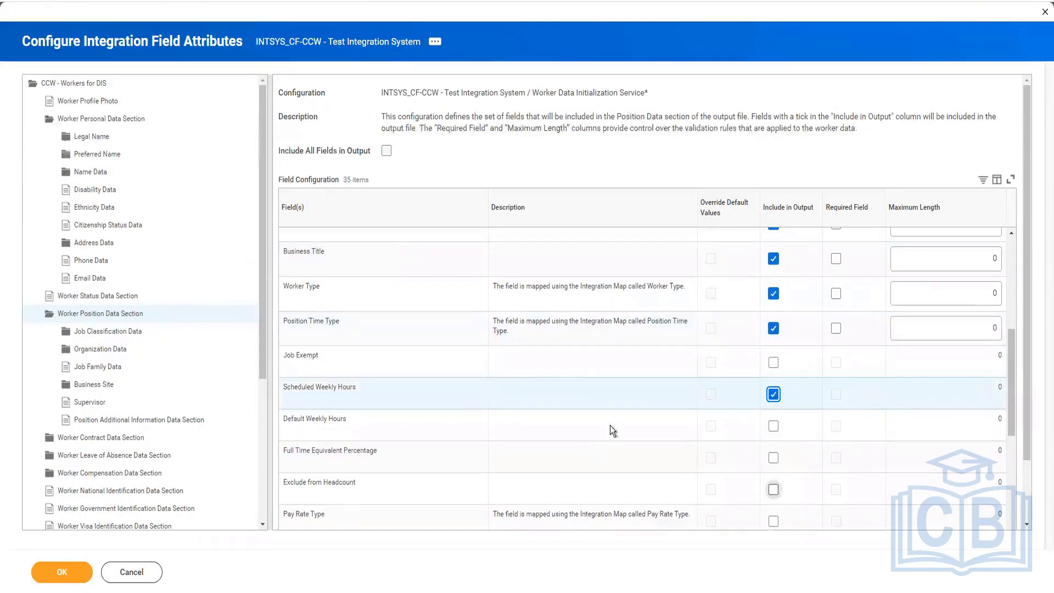
pyautogui.scroll(-1, 744, 433)
pyautogui.click(774, 396)
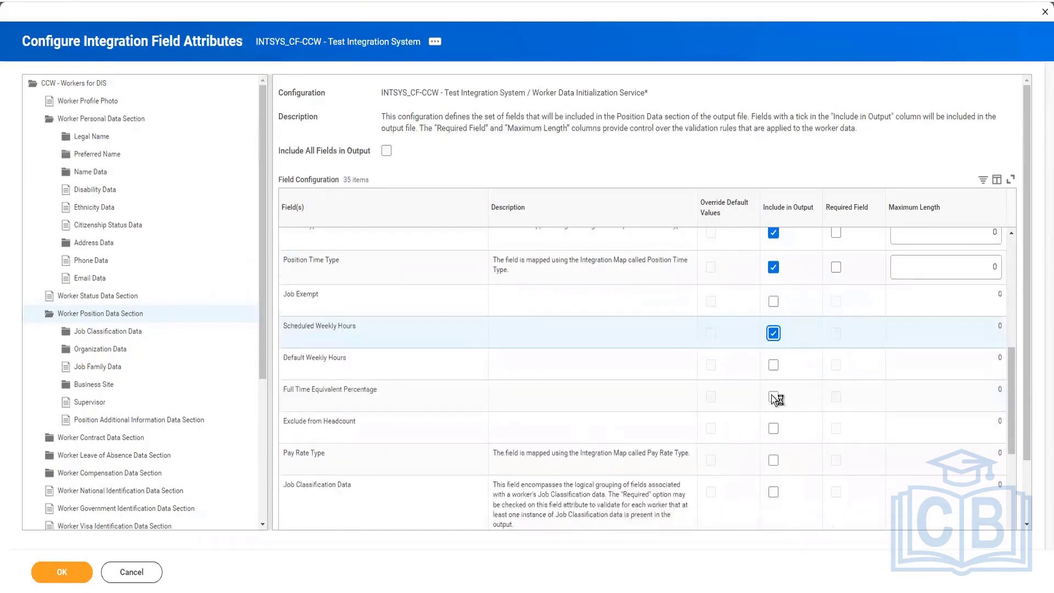
pyautogui.click(773, 464)
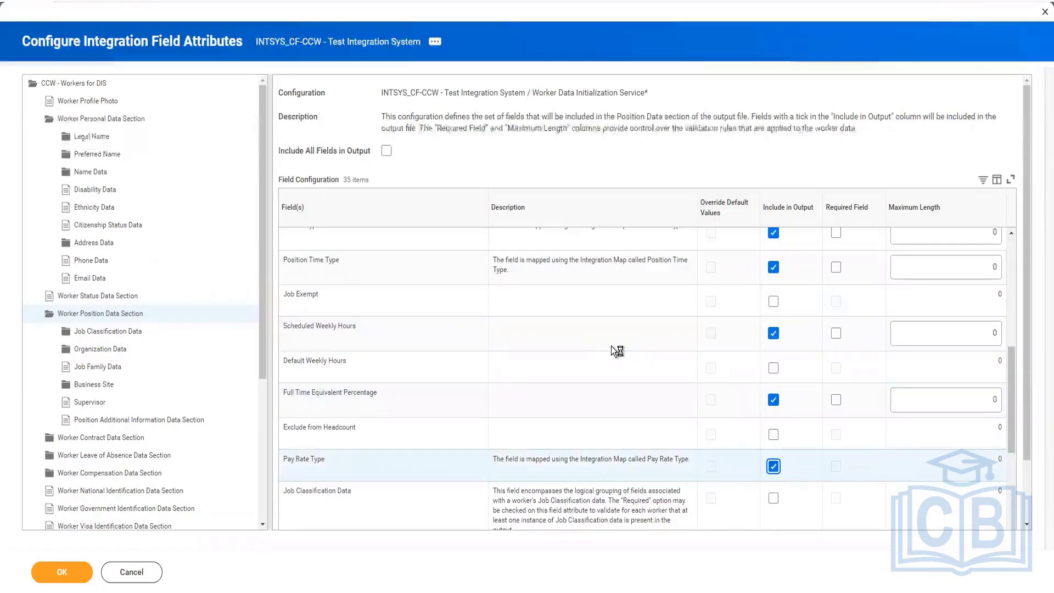
# Step: Include Organization Data, Job Profile and Management Level from the Worker Position Data Section in the output
pyautogui.scroll(-1, 615, 350)
pyautogui.scroll(-4, 615, 350)
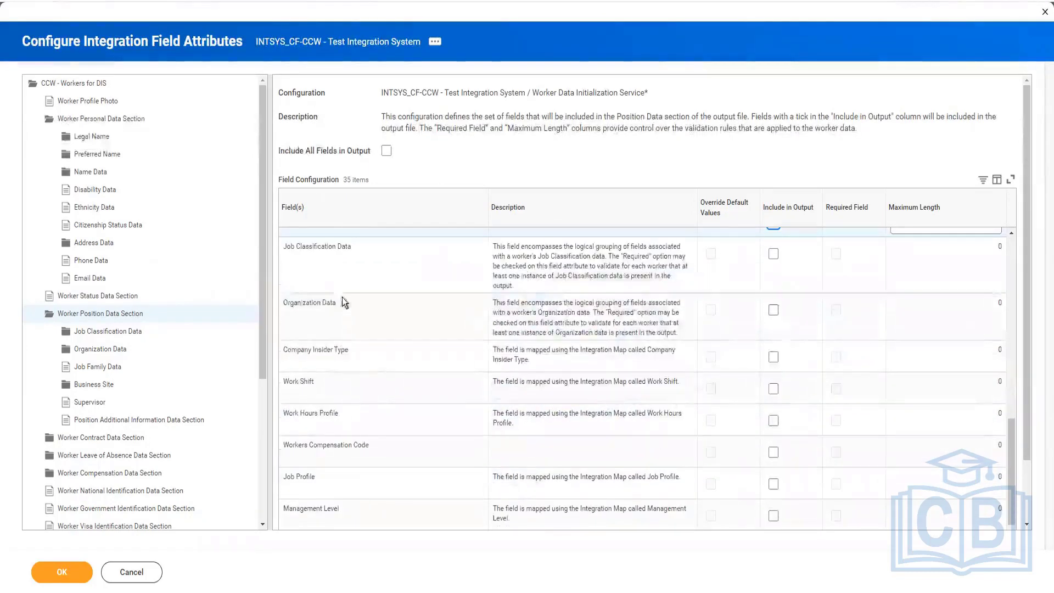
pyautogui.click(773, 311)
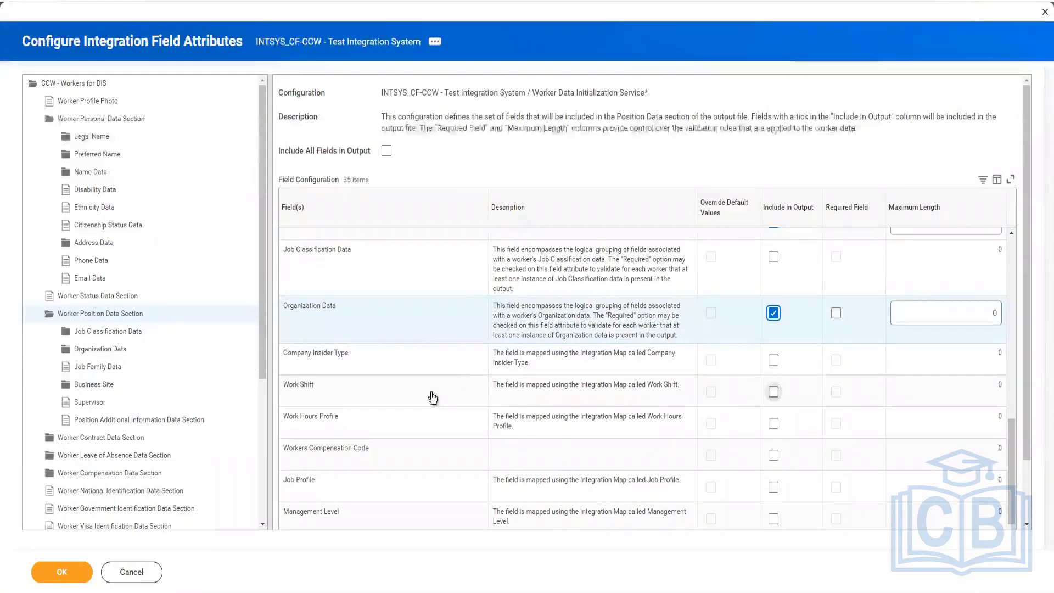
pyautogui.click(773, 519)
pyautogui.click(774, 487)
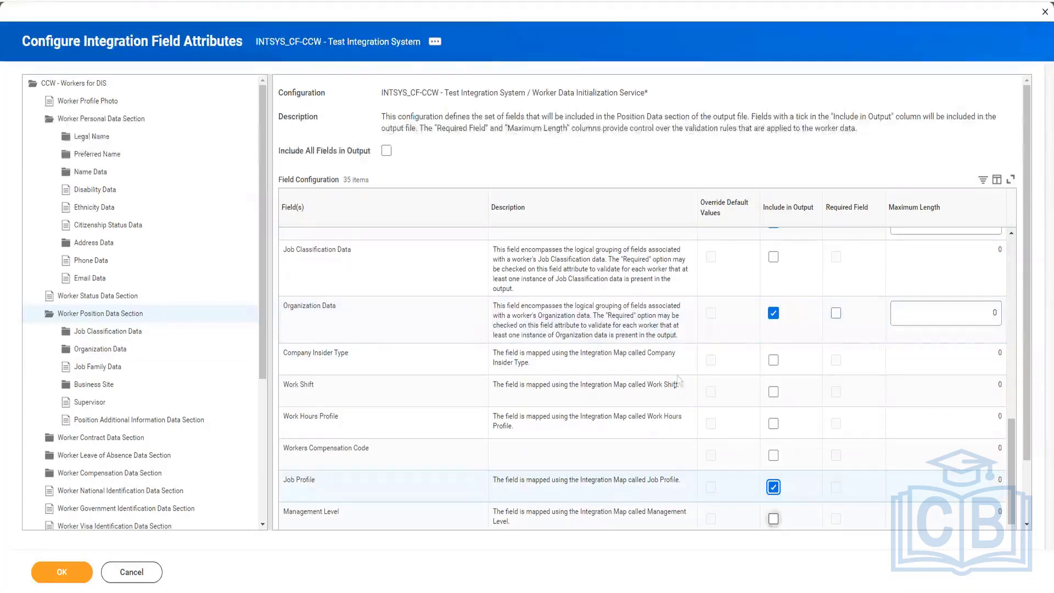
pyautogui.scroll(-3, 677, 375)
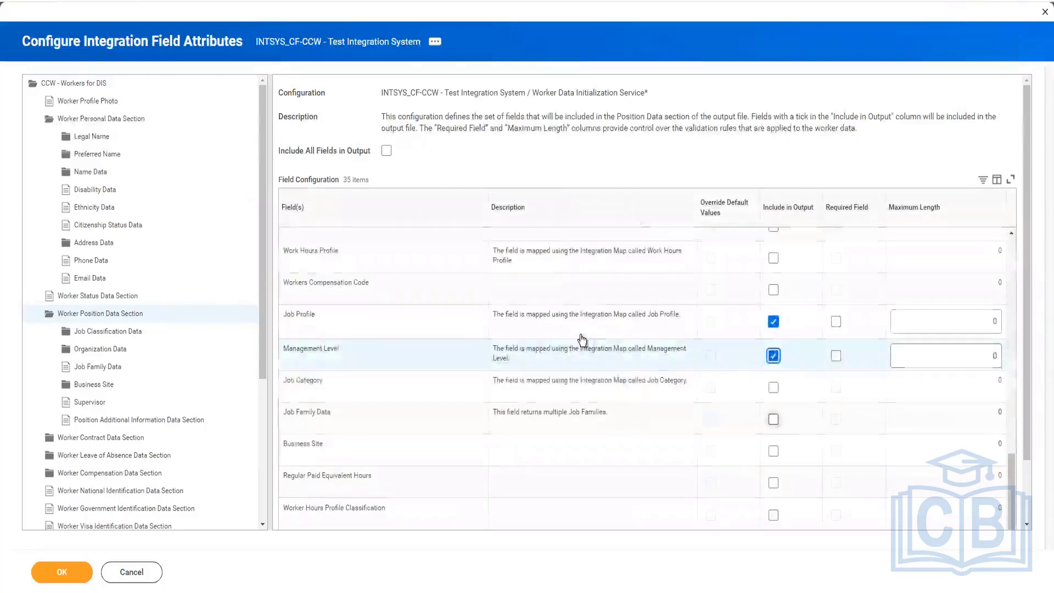
# Step: Include Job Family Data and Supervisor from the Worker Position Data Section in the output
pyautogui.click(773, 419)
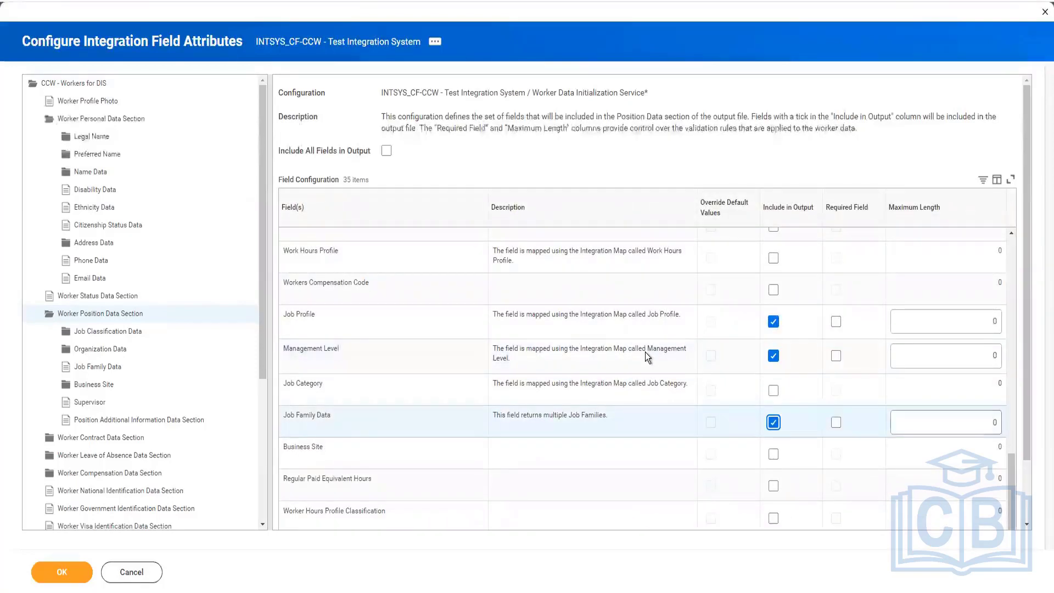
pyautogui.scroll(-2, 646, 357)
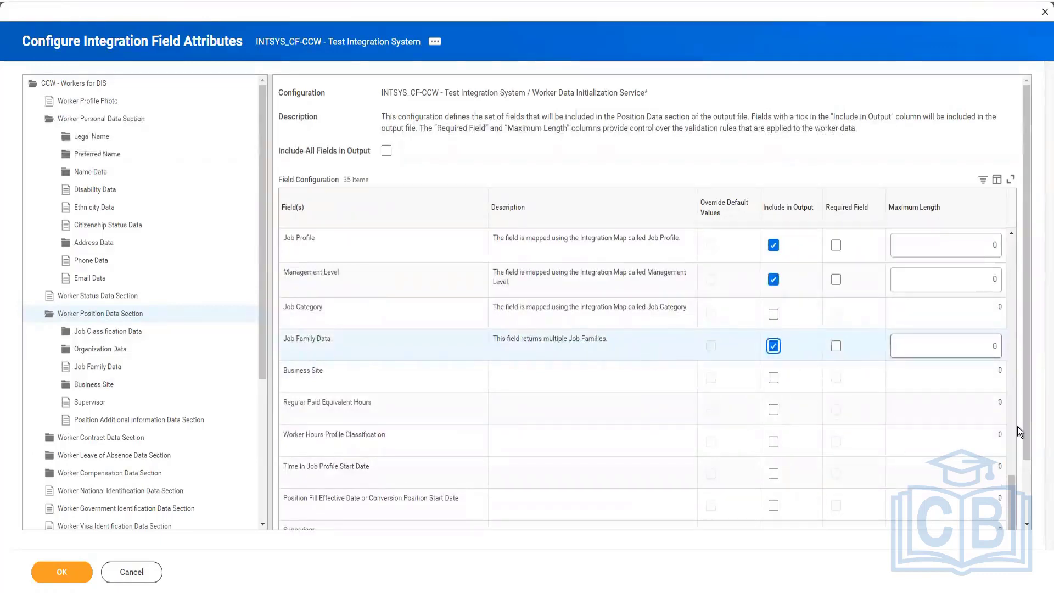
pyautogui.scroll(-2, 1024, 477)
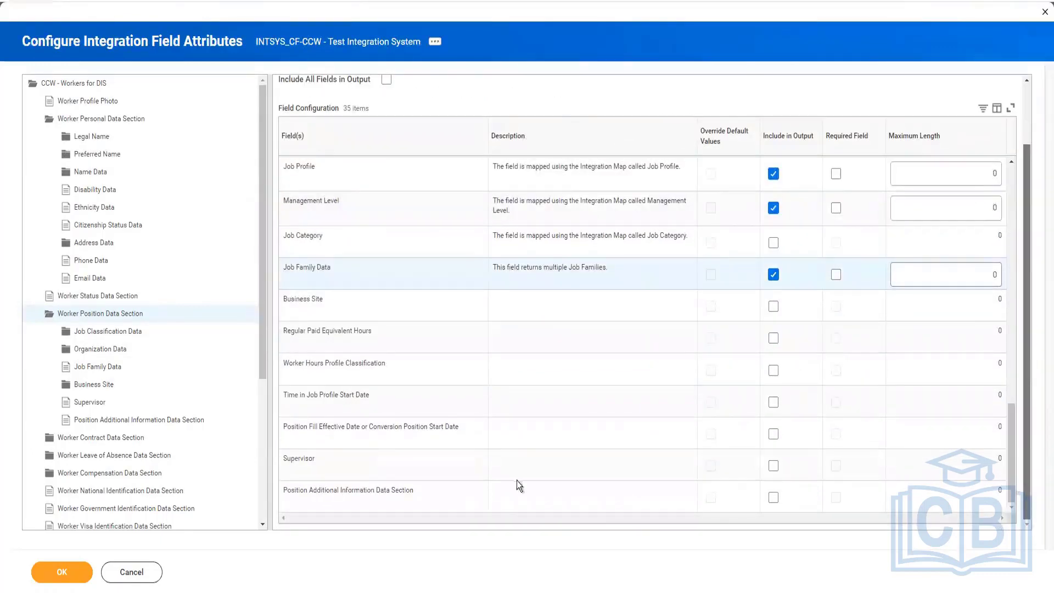
pyautogui.click(774, 467)
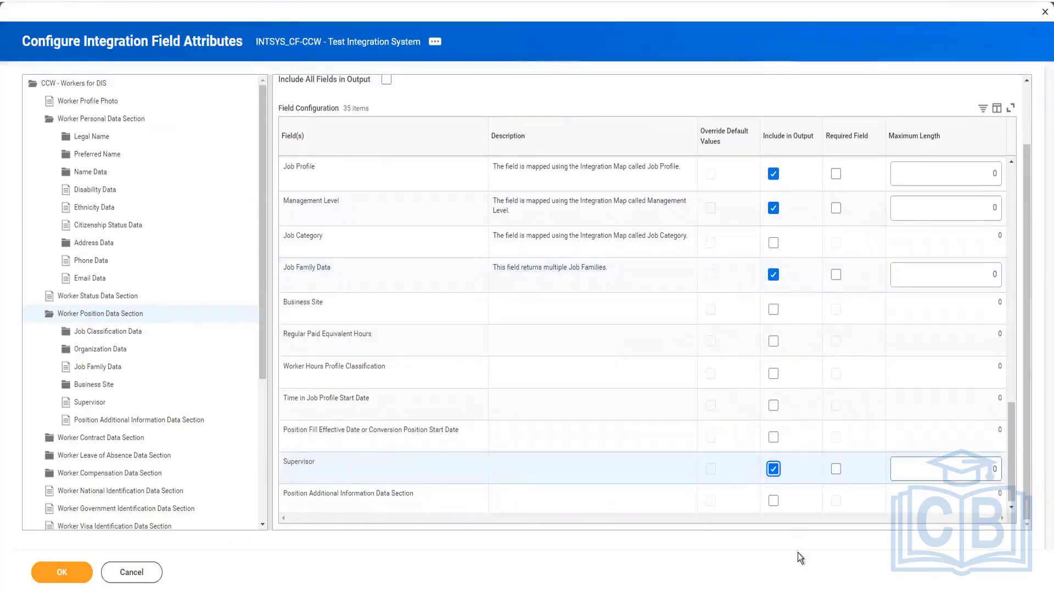
# Step: Include Effective Date, Compensation Change Reason, Total Annual Base Pay and Allowance Plan Assignments from the Worker Compensation Data Section in the output
pyautogui.click(139, 440)
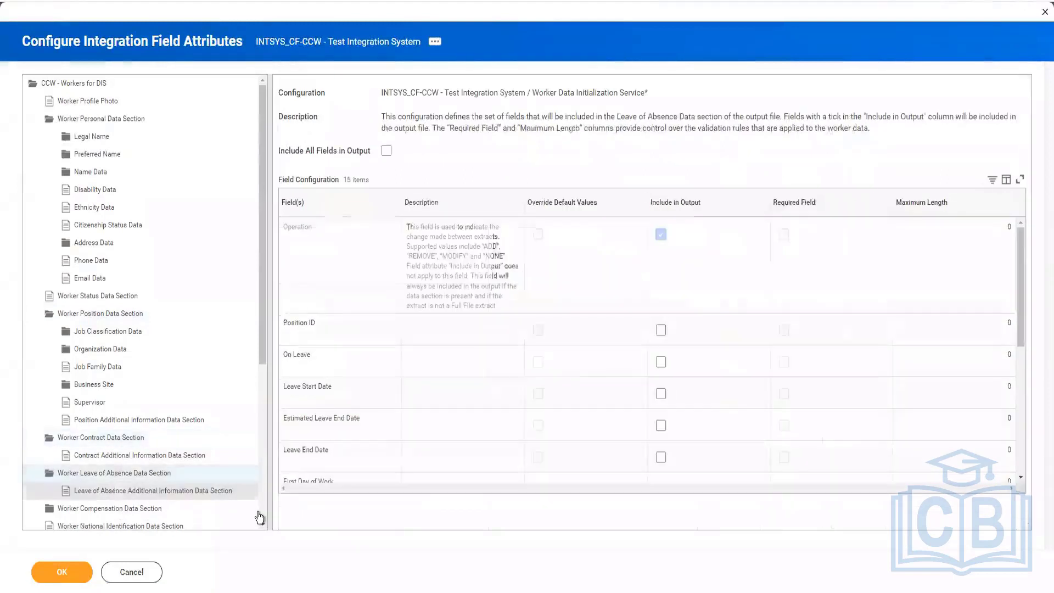
pyautogui.click(163, 488)
pyautogui.scroll(-3, 165, 472)
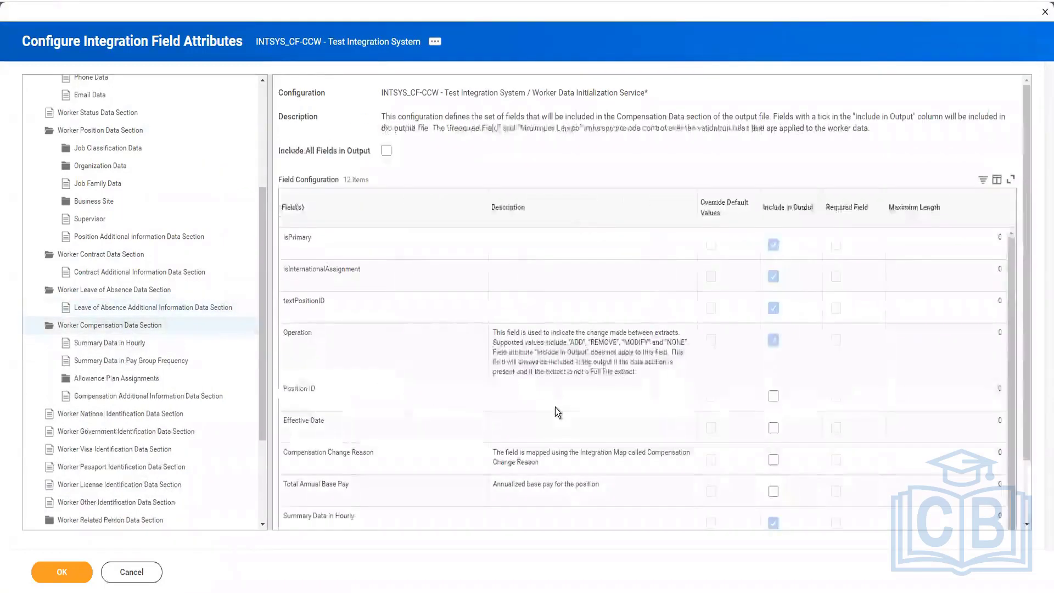
pyautogui.click(774, 428)
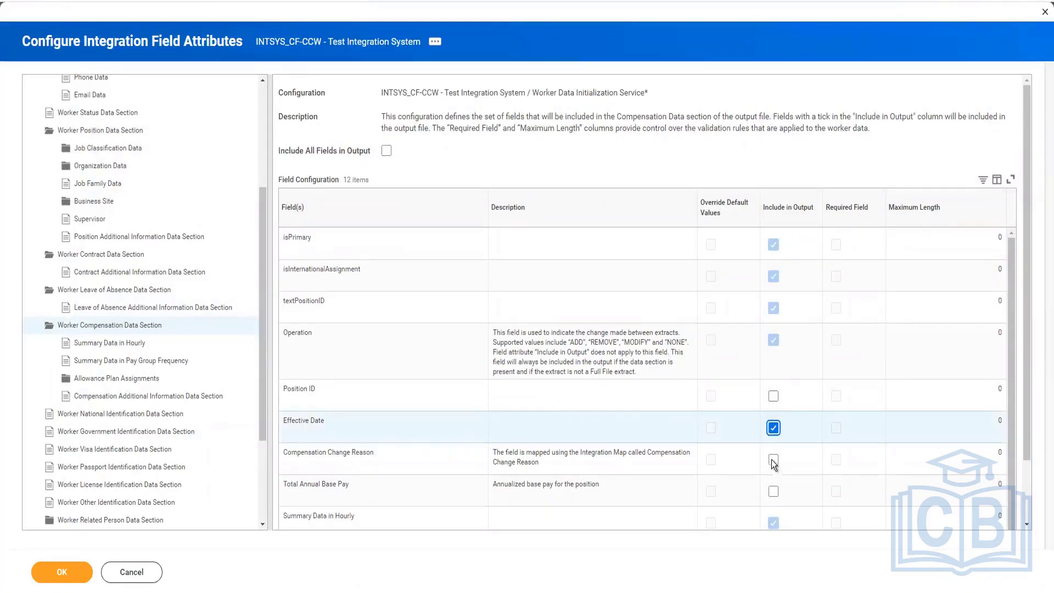
pyautogui.click(773, 493)
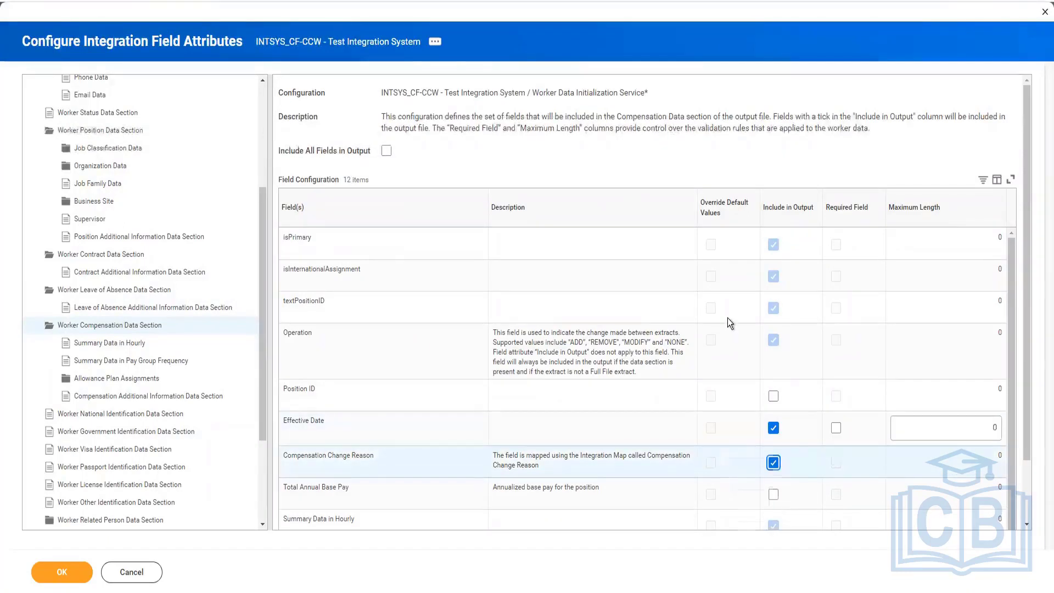
pyautogui.scroll(-1, 727, 318)
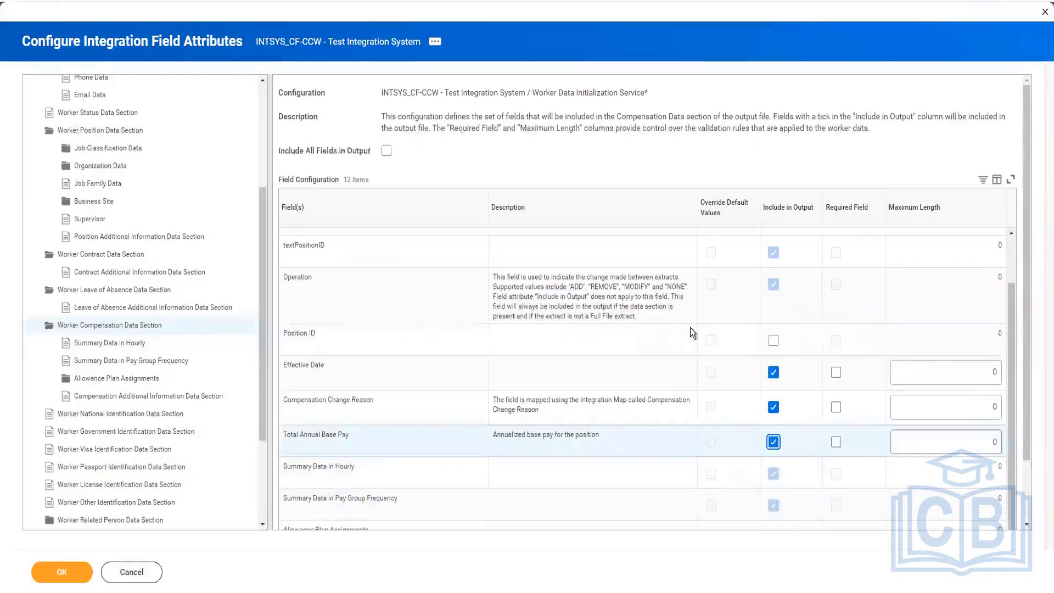
pyautogui.scroll(-1, 690, 328)
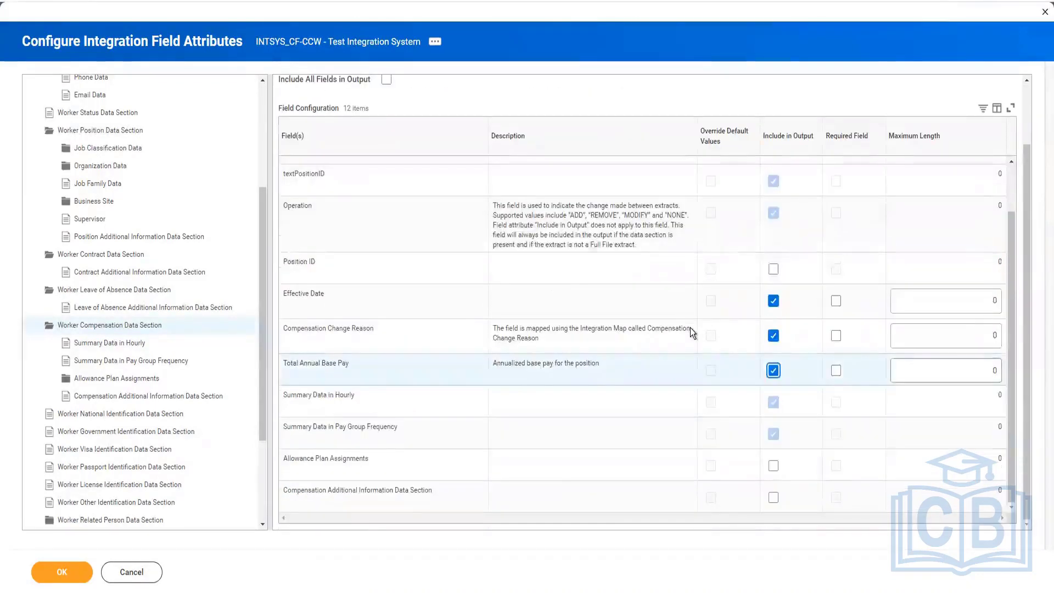
pyautogui.click(774, 466)
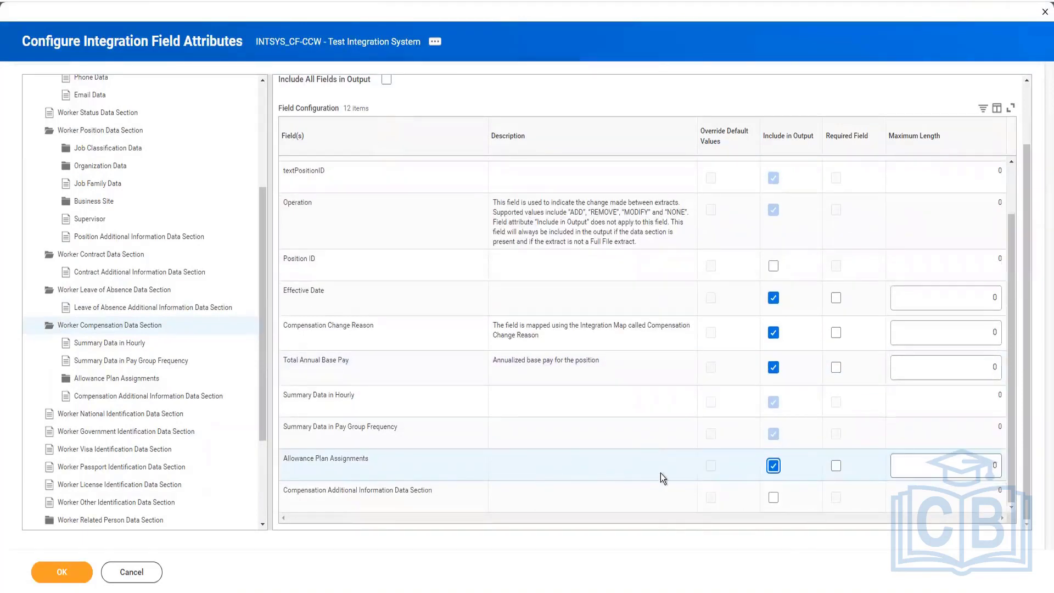
# Step: Include Name, Amount, Start Date and End Date of Allowance Plan Assignments in the output and save the field attribute configuration
pyautogui.scroll(1, 750, 271)
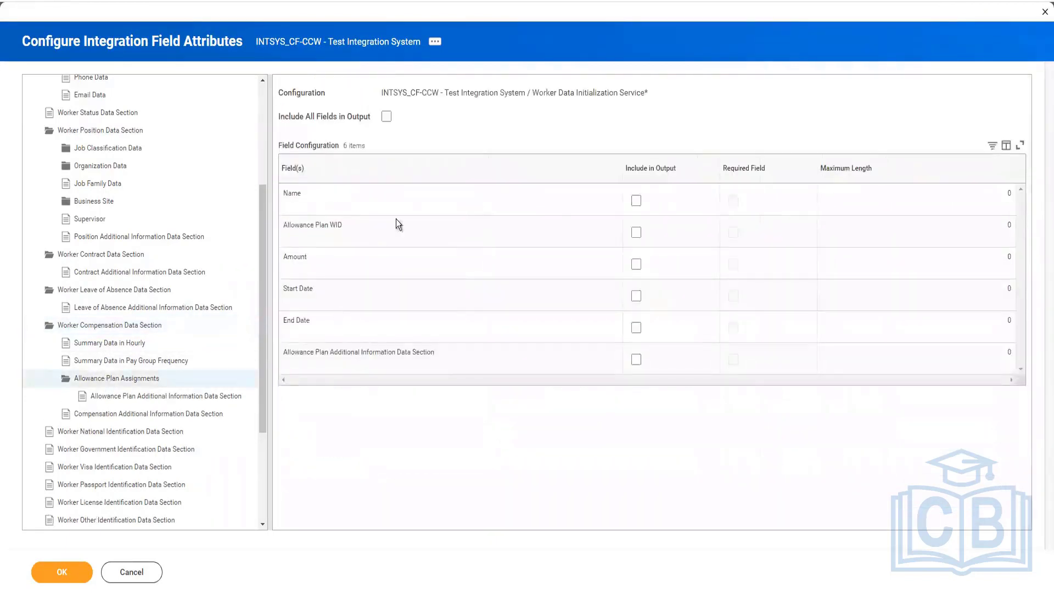
pyautogui.click(636, 201)
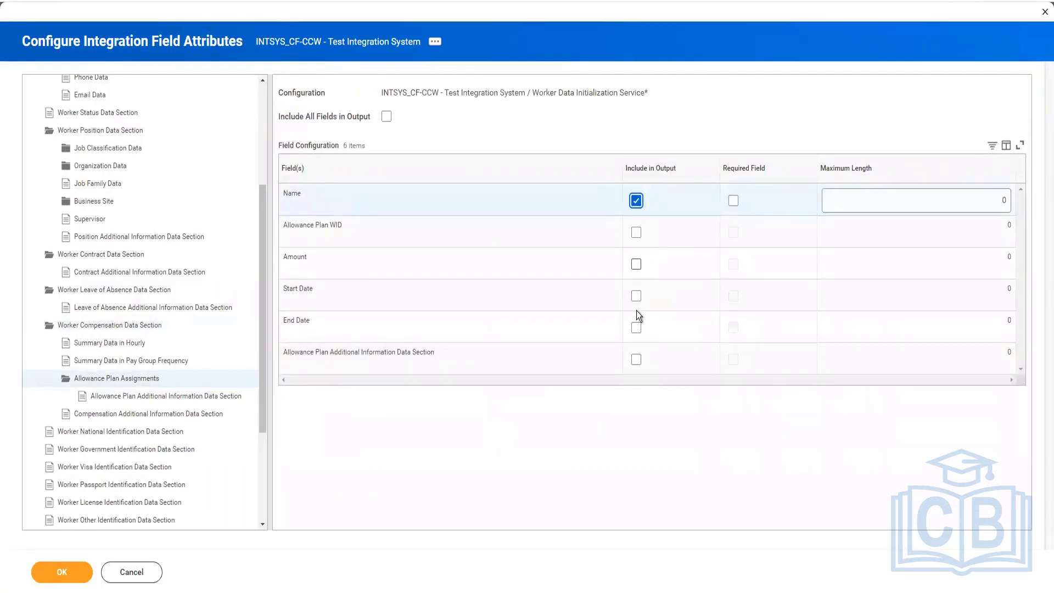
pyautogui.click(637, 264)
pyautogui.click(636, 296)
pyautogui.click(638, 330)
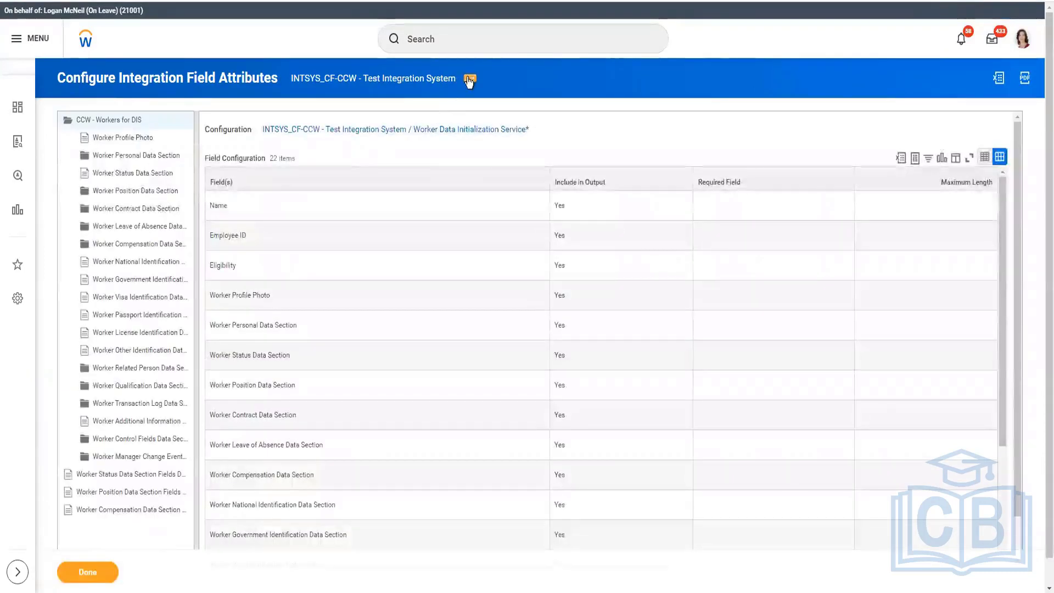
pyautogui.click(110, 577)
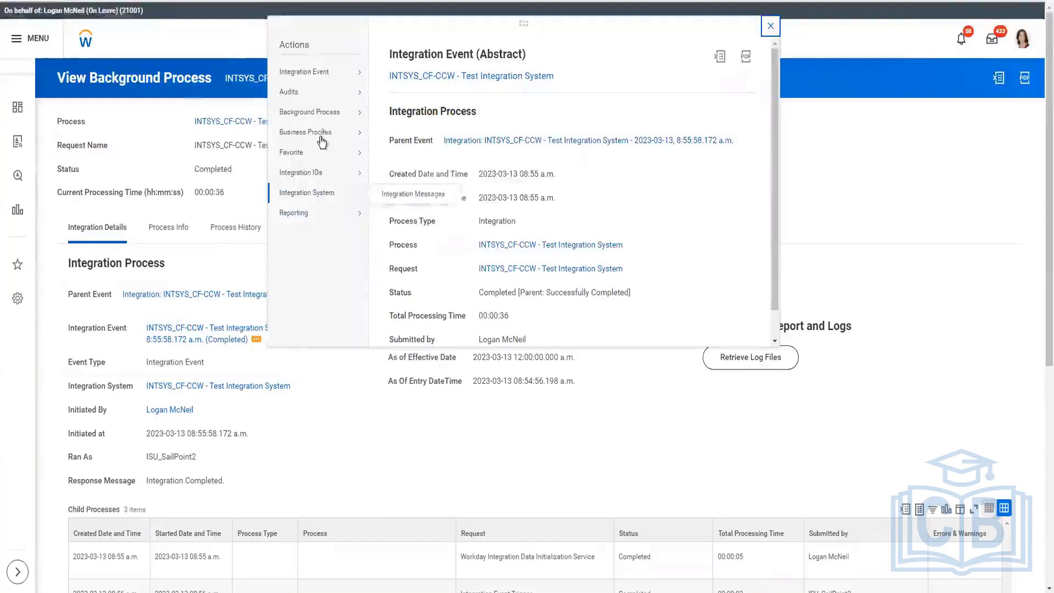
# Step: Relaunch the completed INTSYS_CF-CCW - Test Integration System event with its existing launch parameters
pyautogui.moveTo(337, 72)
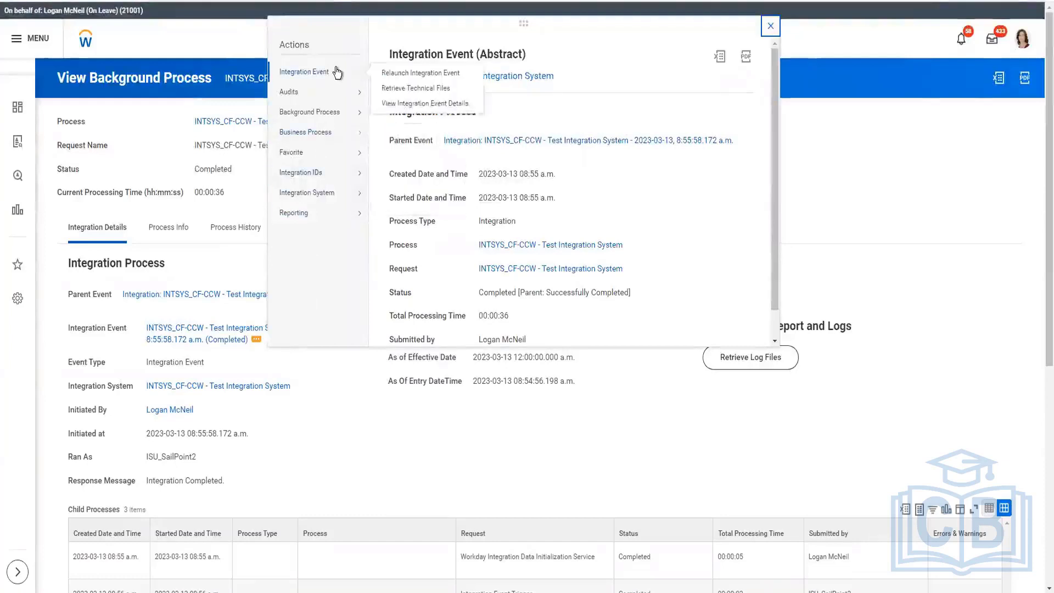
pyautogui.click(401, 73)
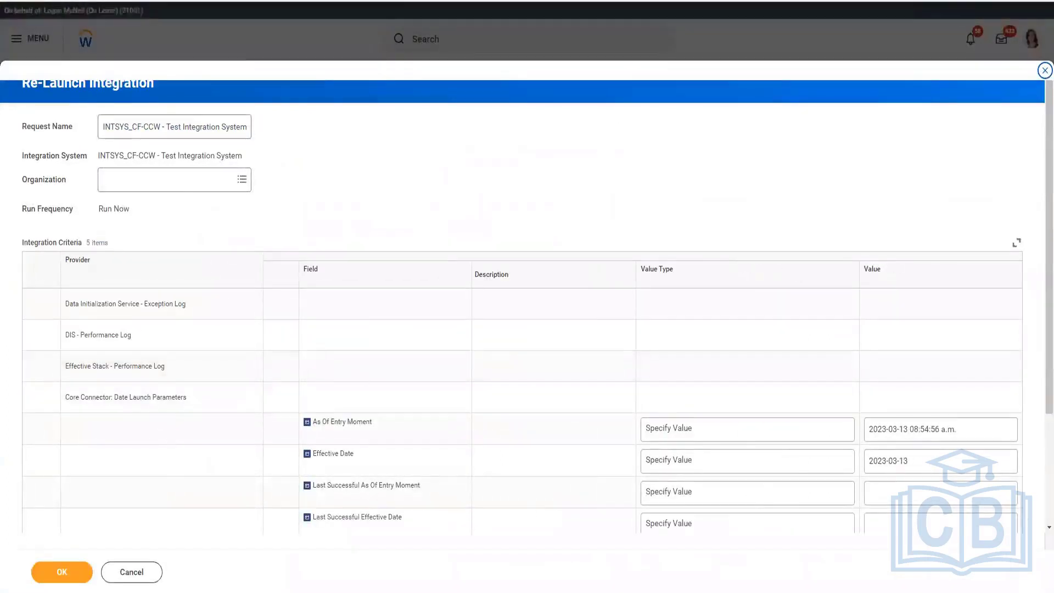
pyautogui.scroll(-2, 604, 142)
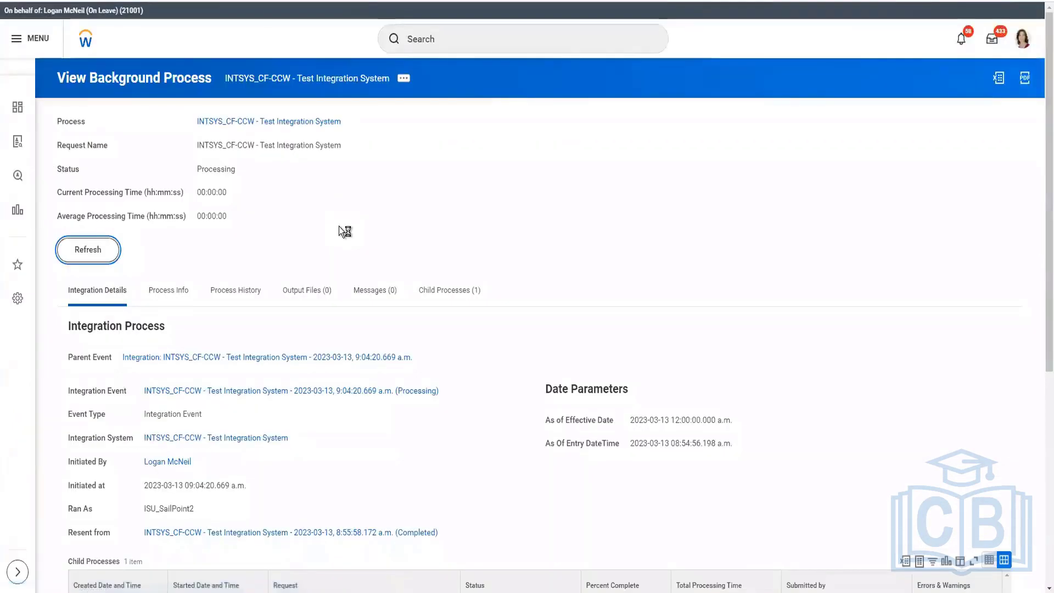
# Step: Monitor the relaunched integration's background process and its child processes, refreshing the status until the run completes
pyautogui.click(104, 249)
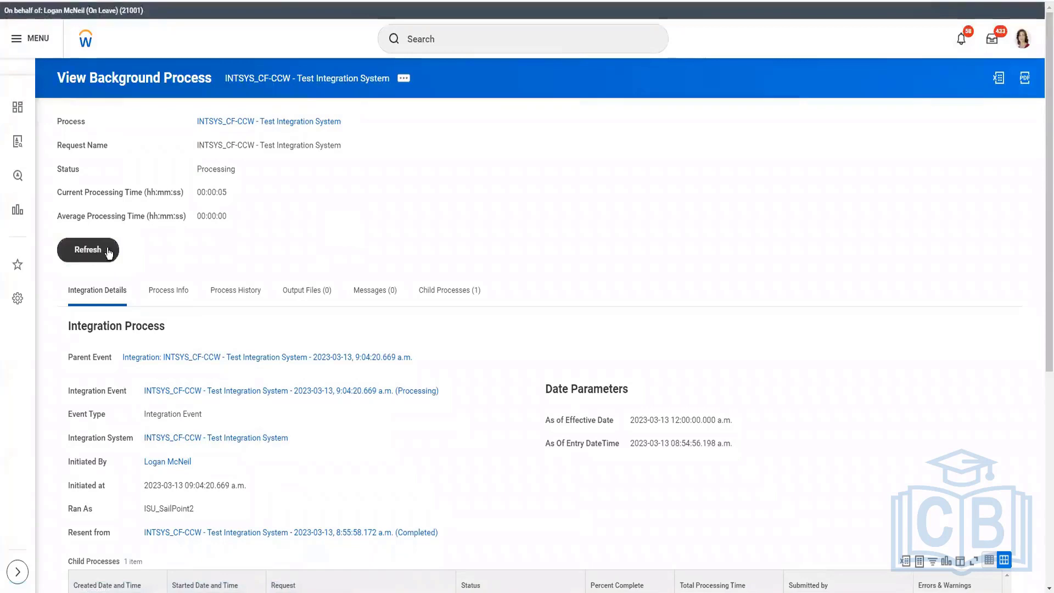
pyautogui.scroll(-1, 341, 236)
pyautogui.scroll(-3, 341, 238)
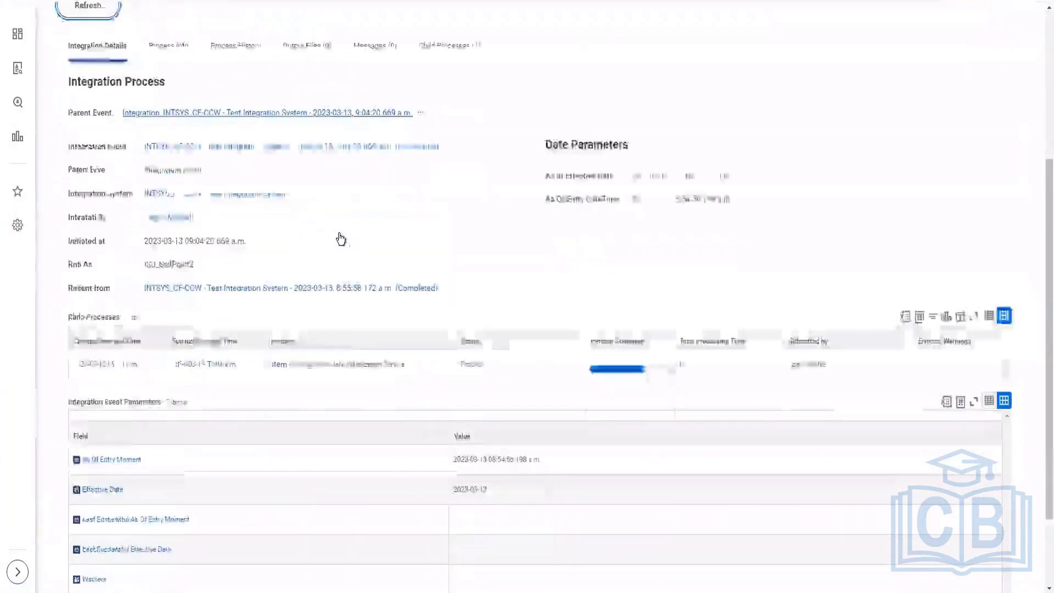
pyautogui.scroll(2, 340, 238)
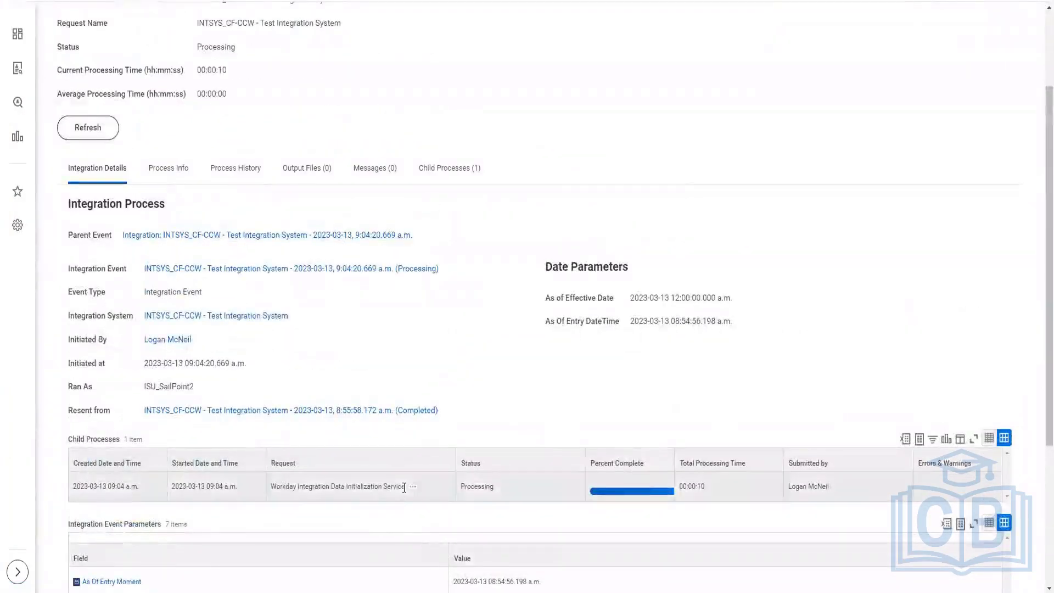
pyautogui.moveTo(326, 487); pyautogui.dragTo(410, 487)
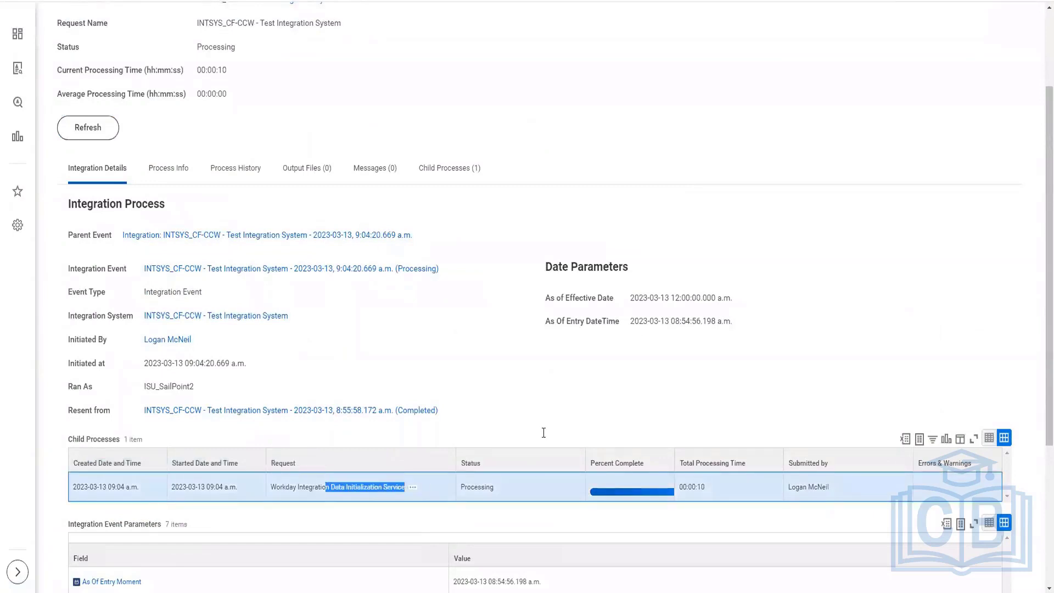
pyautogui.click(70, 129)
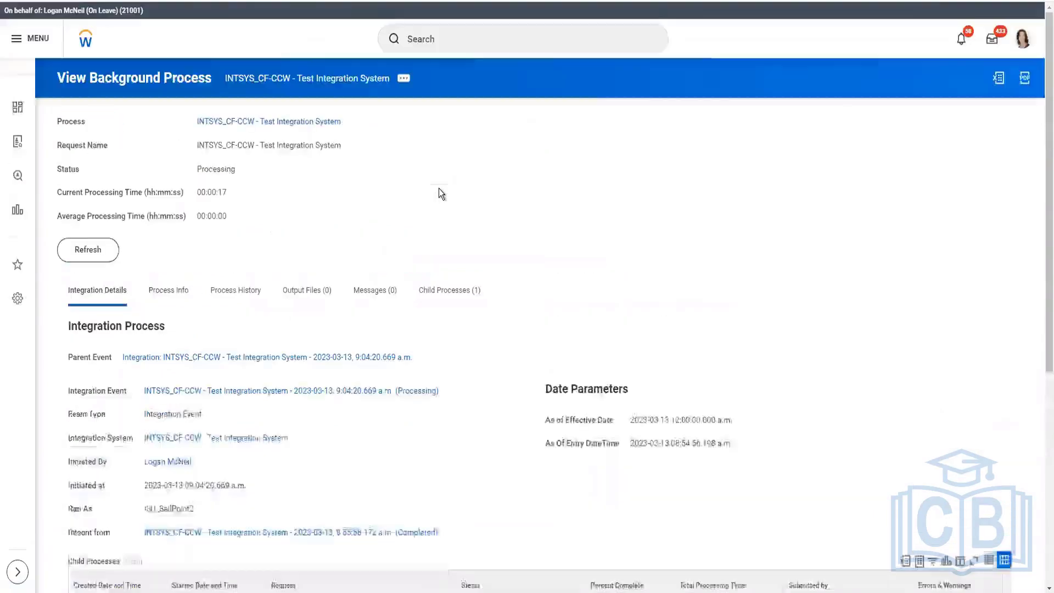
pyautogui.click(105, 254)
pyautogui.scroll(-4, 169, 257)
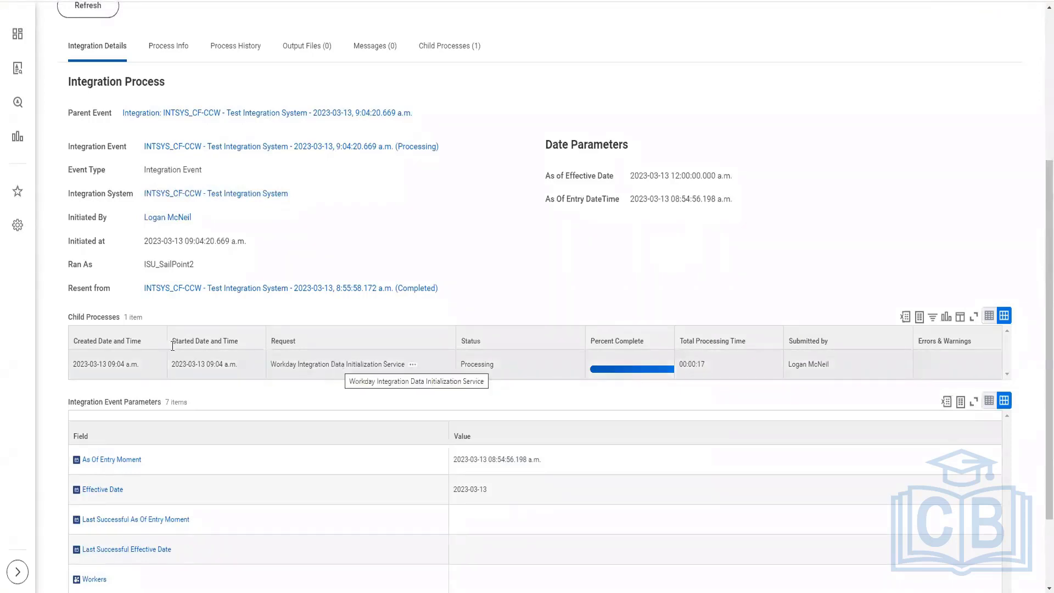
pyautogui.click(90, 7)
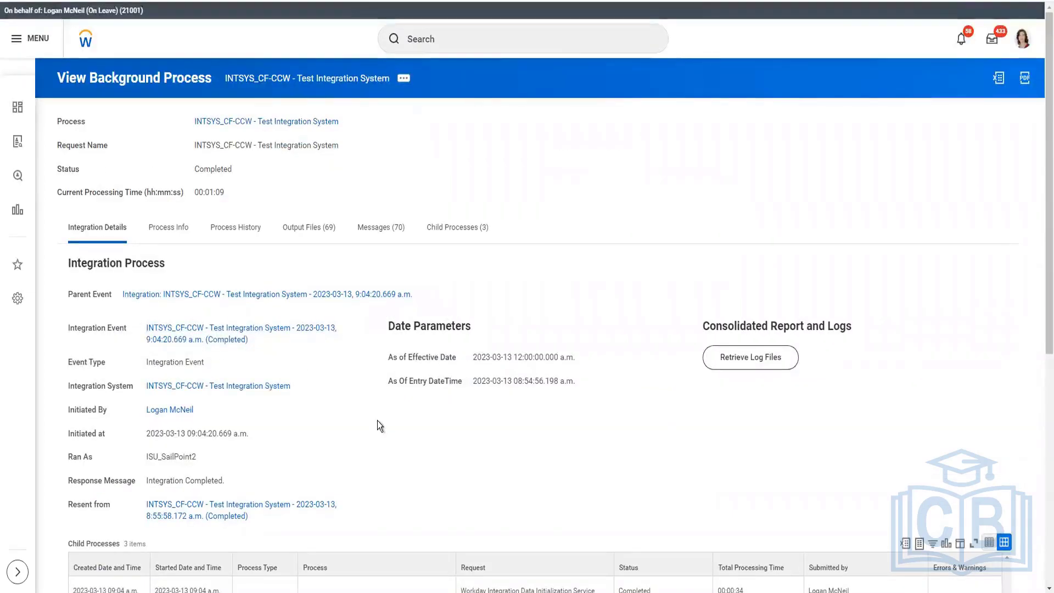
# Step: Sort the run's output files by type in descending order, then download and open CF_CCW-Version24.xml in a maximized window
pyautogui.click(309, 227)
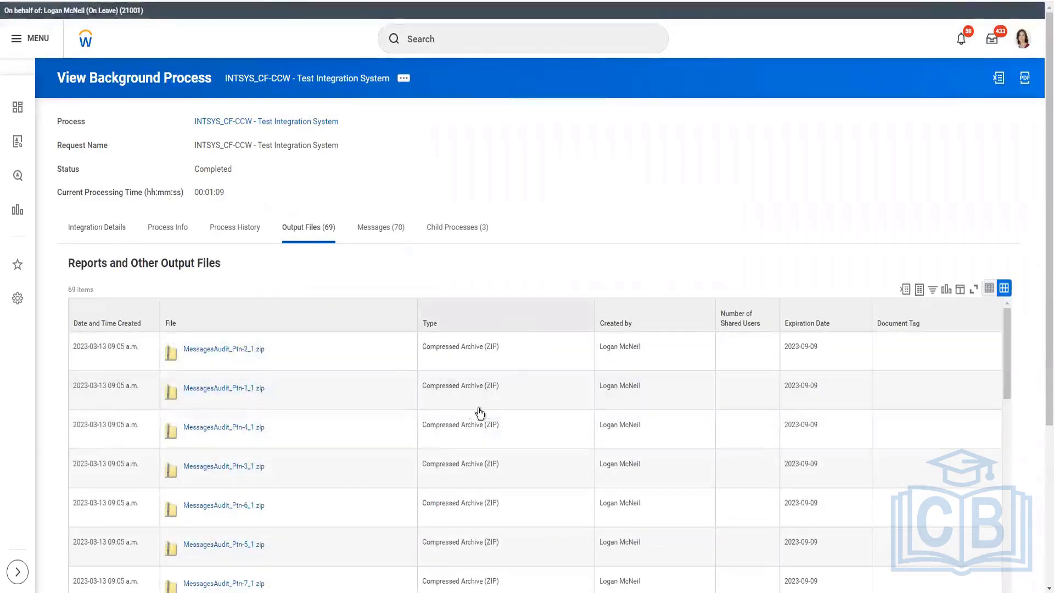
pyautogui.click(442, 324)
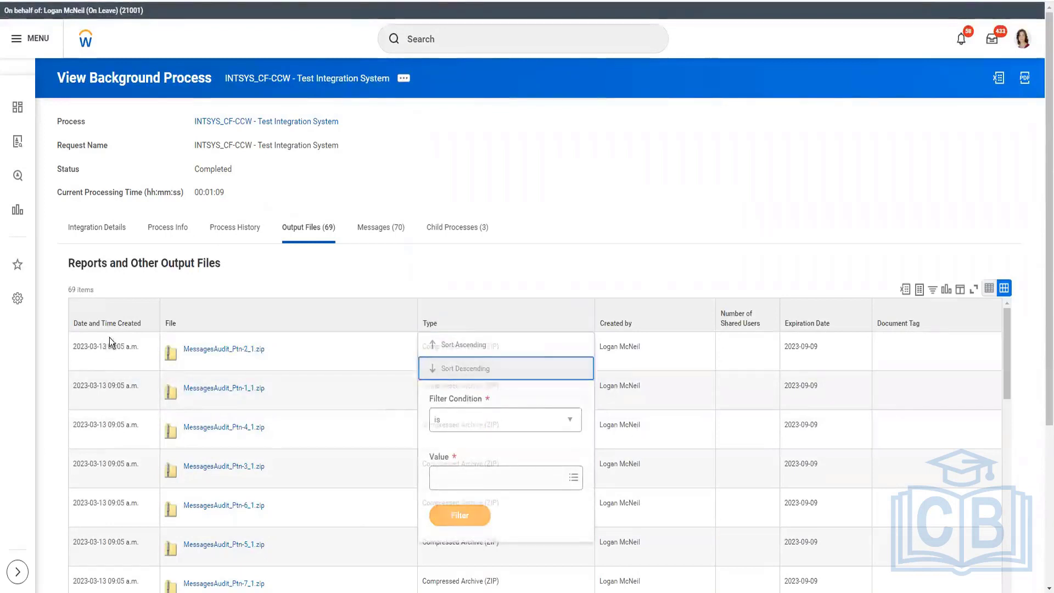
pyautogui.scroll(-4, 201, 347)
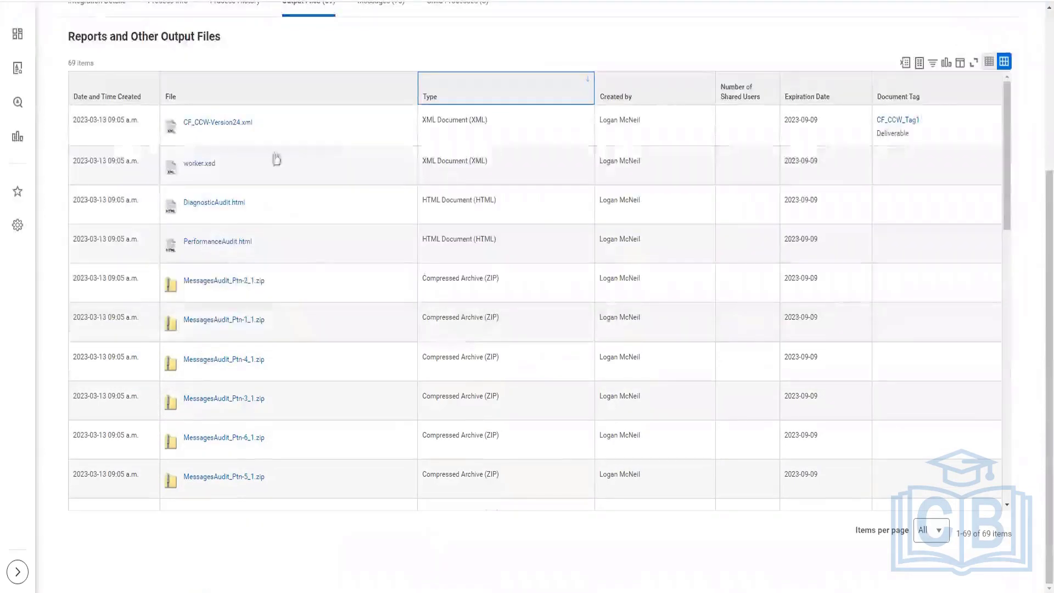
pyautogui.click(213, 124)
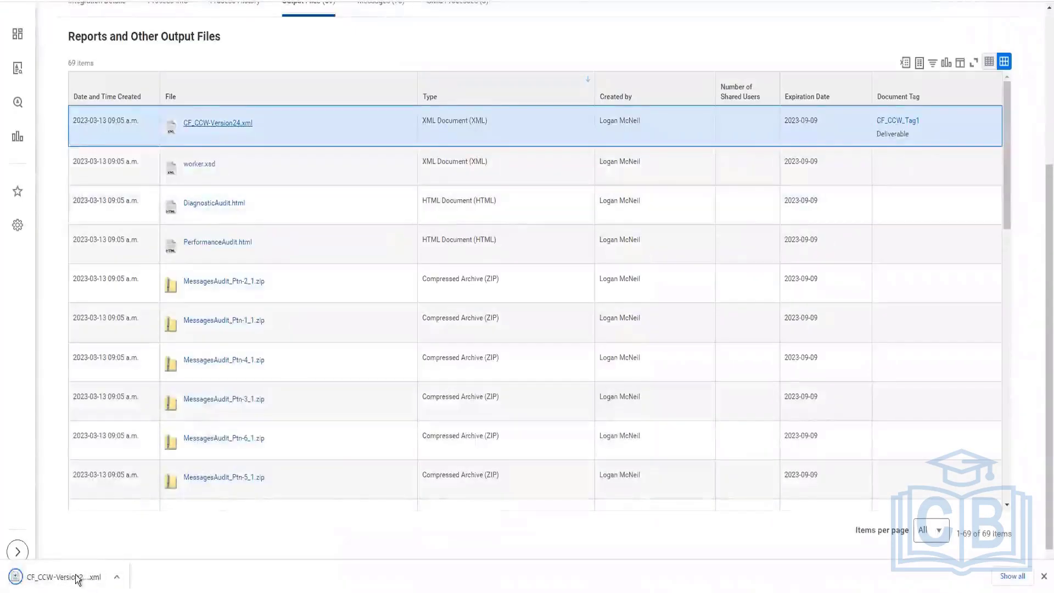
pyautogui.click(77, 577)
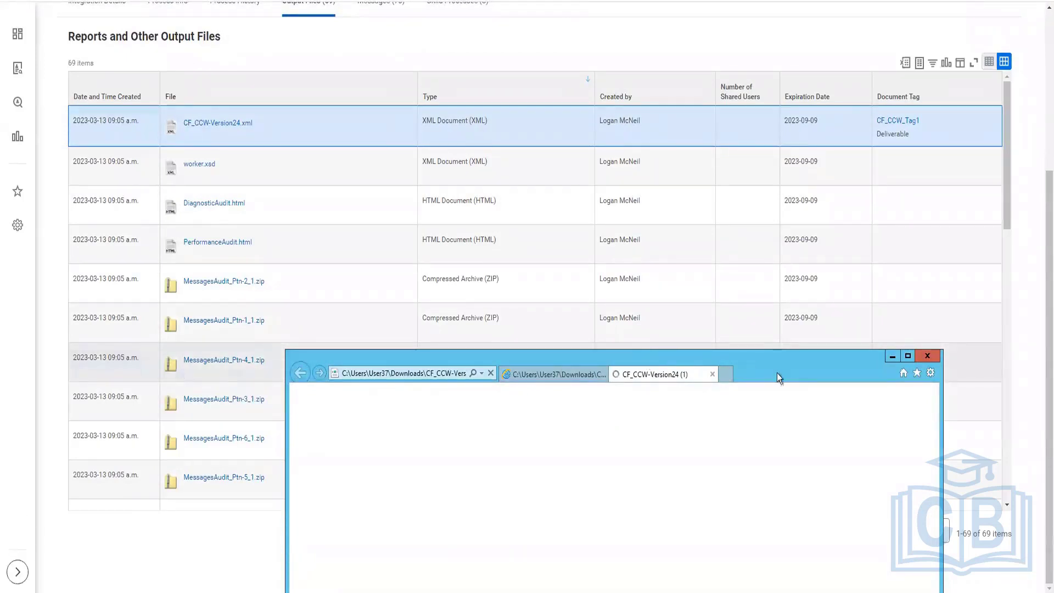
pyautogui.click(907, 357)
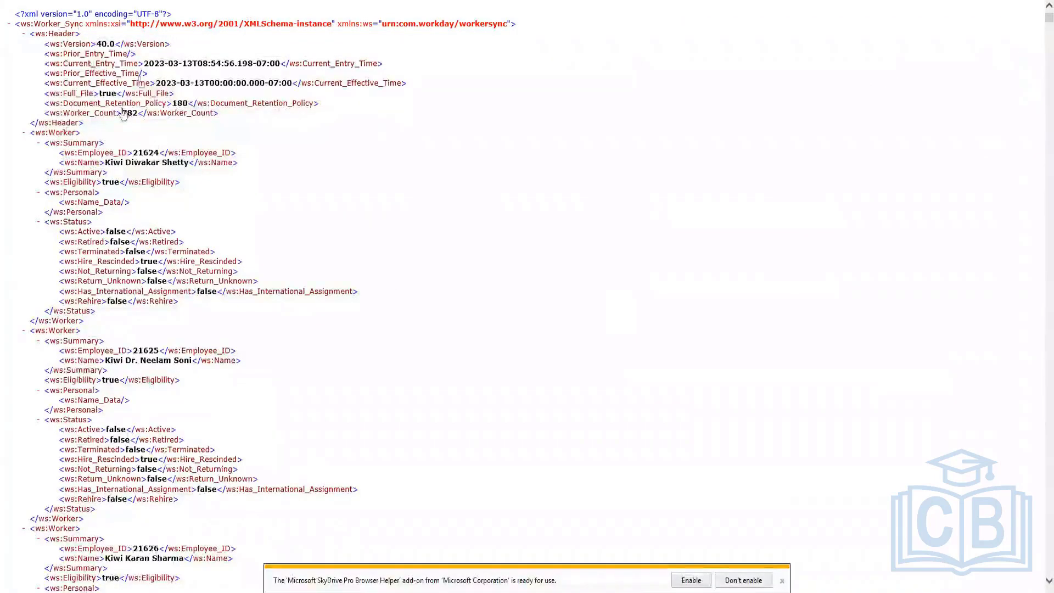
# Step: Examine the Header block of the XML output, highlighting it from the opening tag through Worker_Count, and dismiss the browser add-on notification
pyautogui.moveTo(24, 33); pyautogui.dragTo(289, 118)
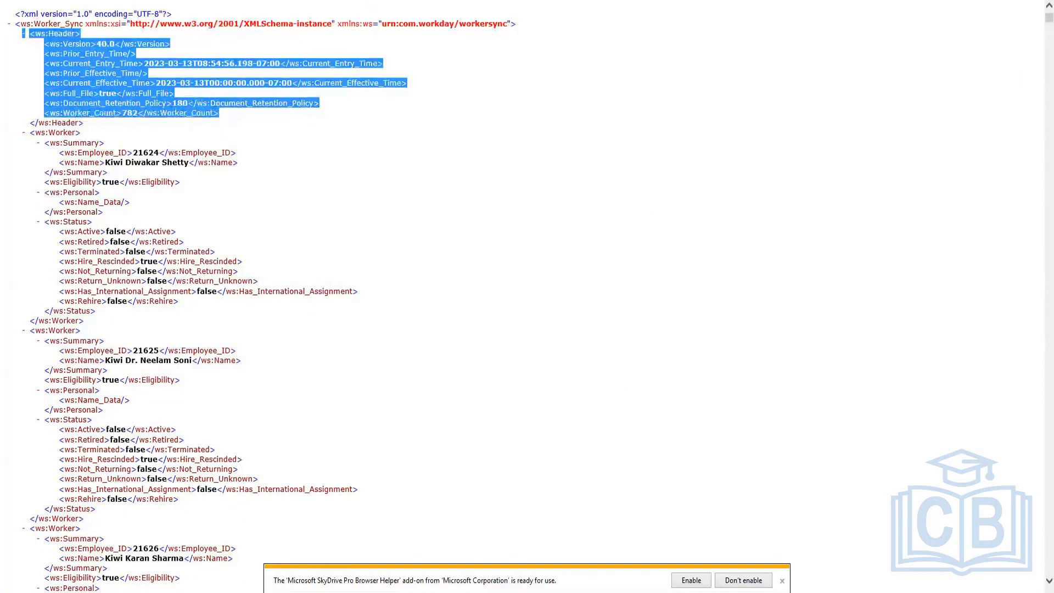
pyautogui.click(126, 118)
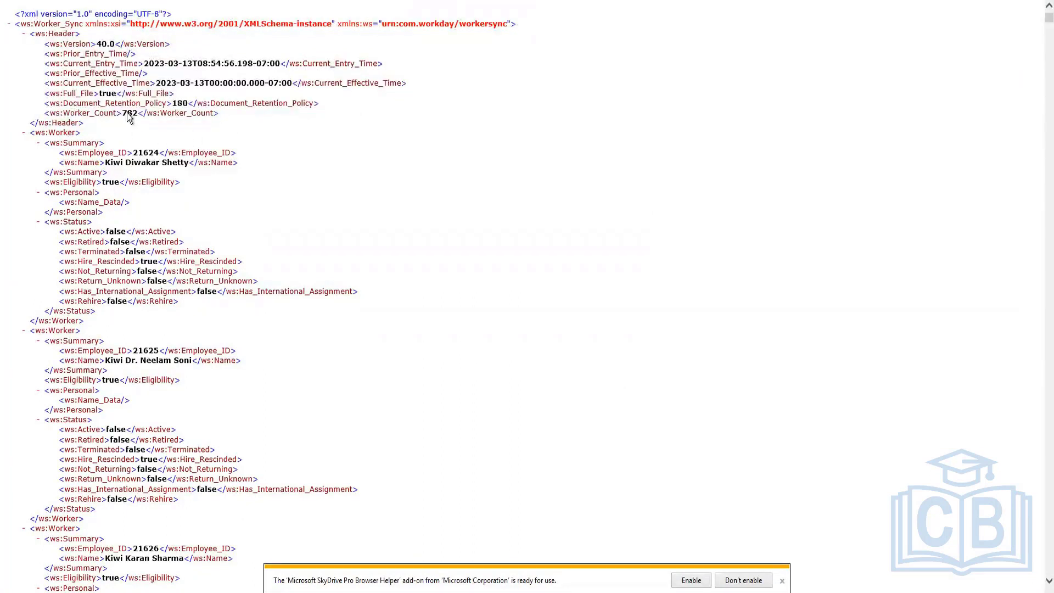
pyautogui.click(781, 582)
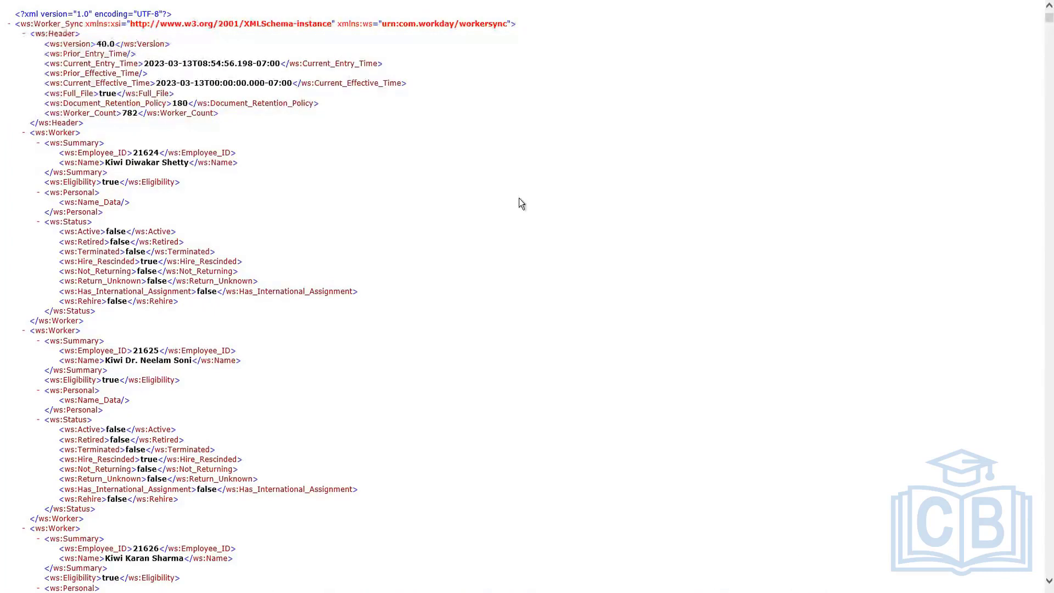
pyautogui.moveTo(225, 113); pyautogui.dragTo(22, 34)
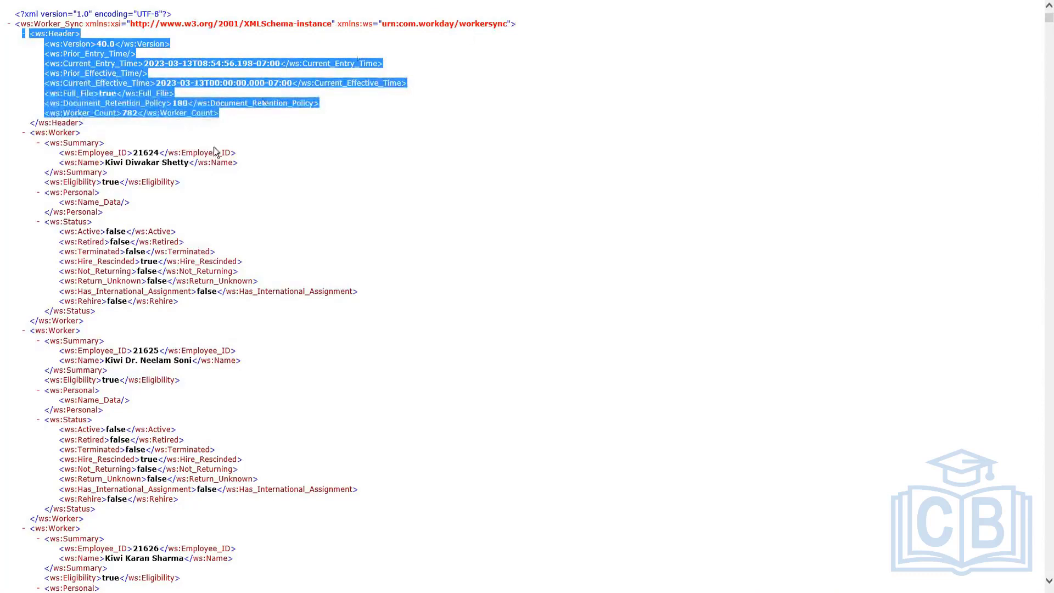
# Step: Compare the Worker records with those in the other XML output, and collapse the first Worker element below the Header in CF_CCW-Version24.xml
pyautogui.scroll(-20, 137, 104)
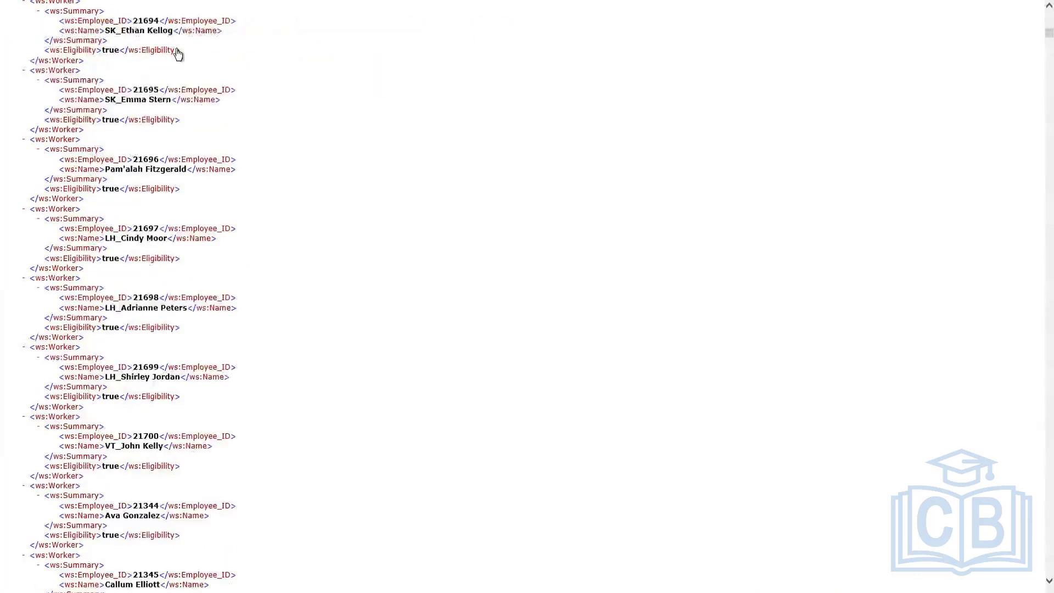
pyautogui.scroll(20, 178, 54)
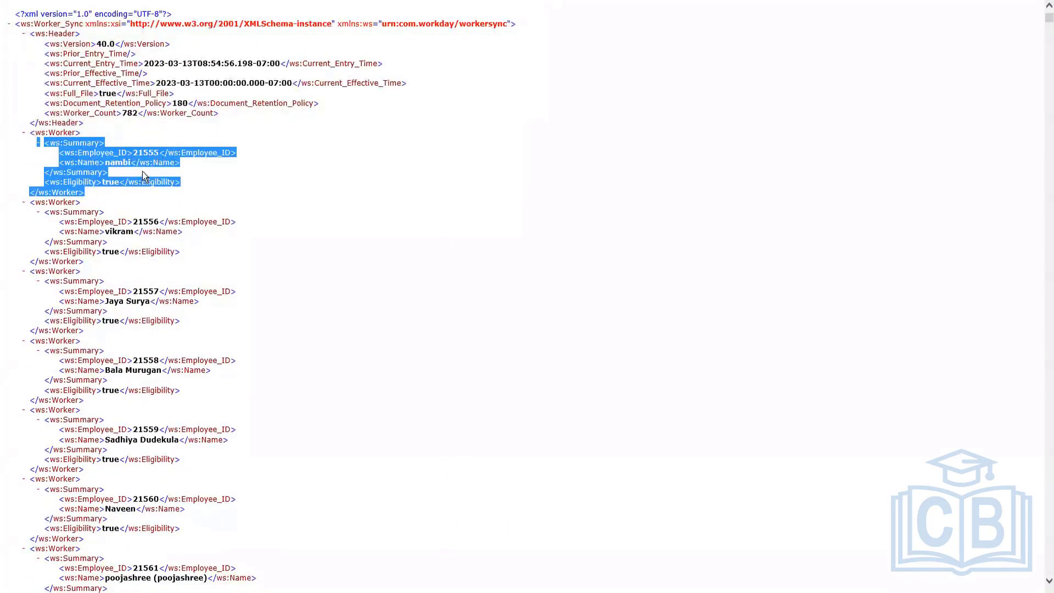
pyautogui.click(321, 195)
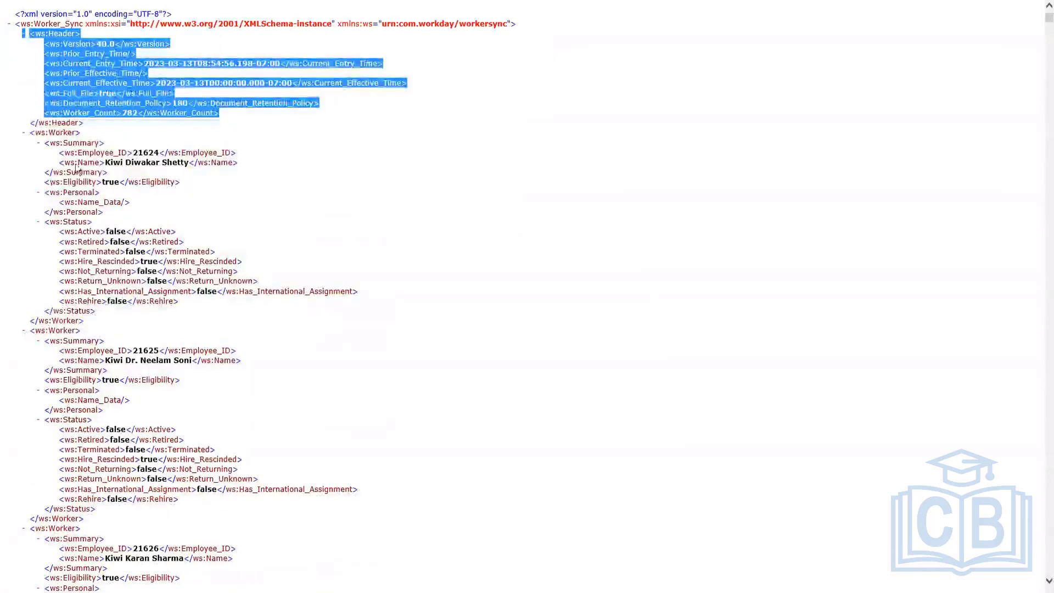
pyautogui.click(23, 133)
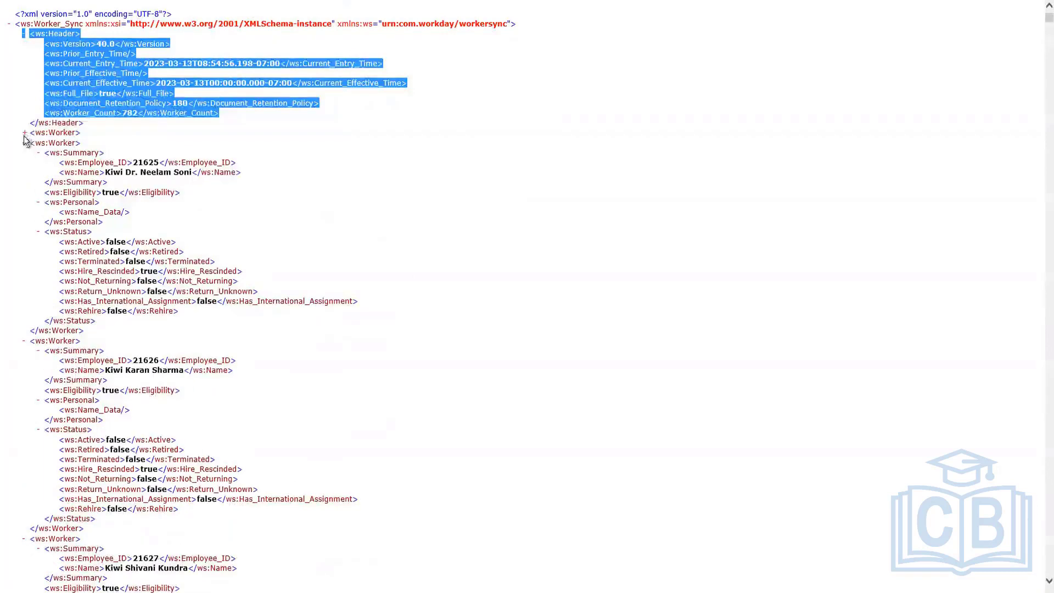